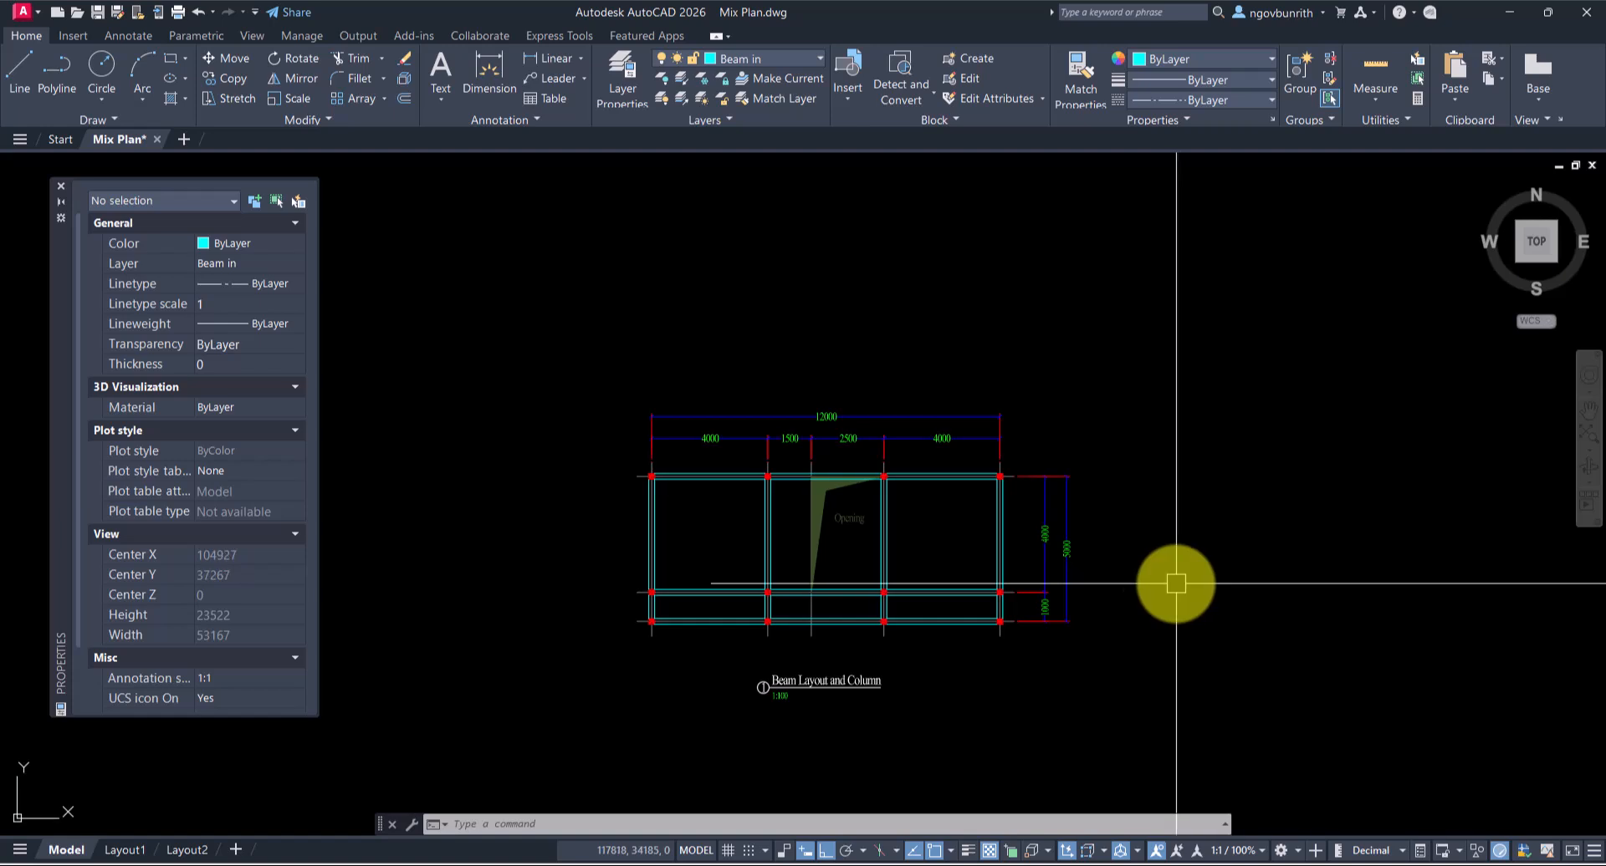
Step: Examine the dimension text on the beam and column layout plan at different zoom levels
{"action": "scroll", "coordinate": [815, 425], "scroll_direction": "up", "scroll_amount": 6}
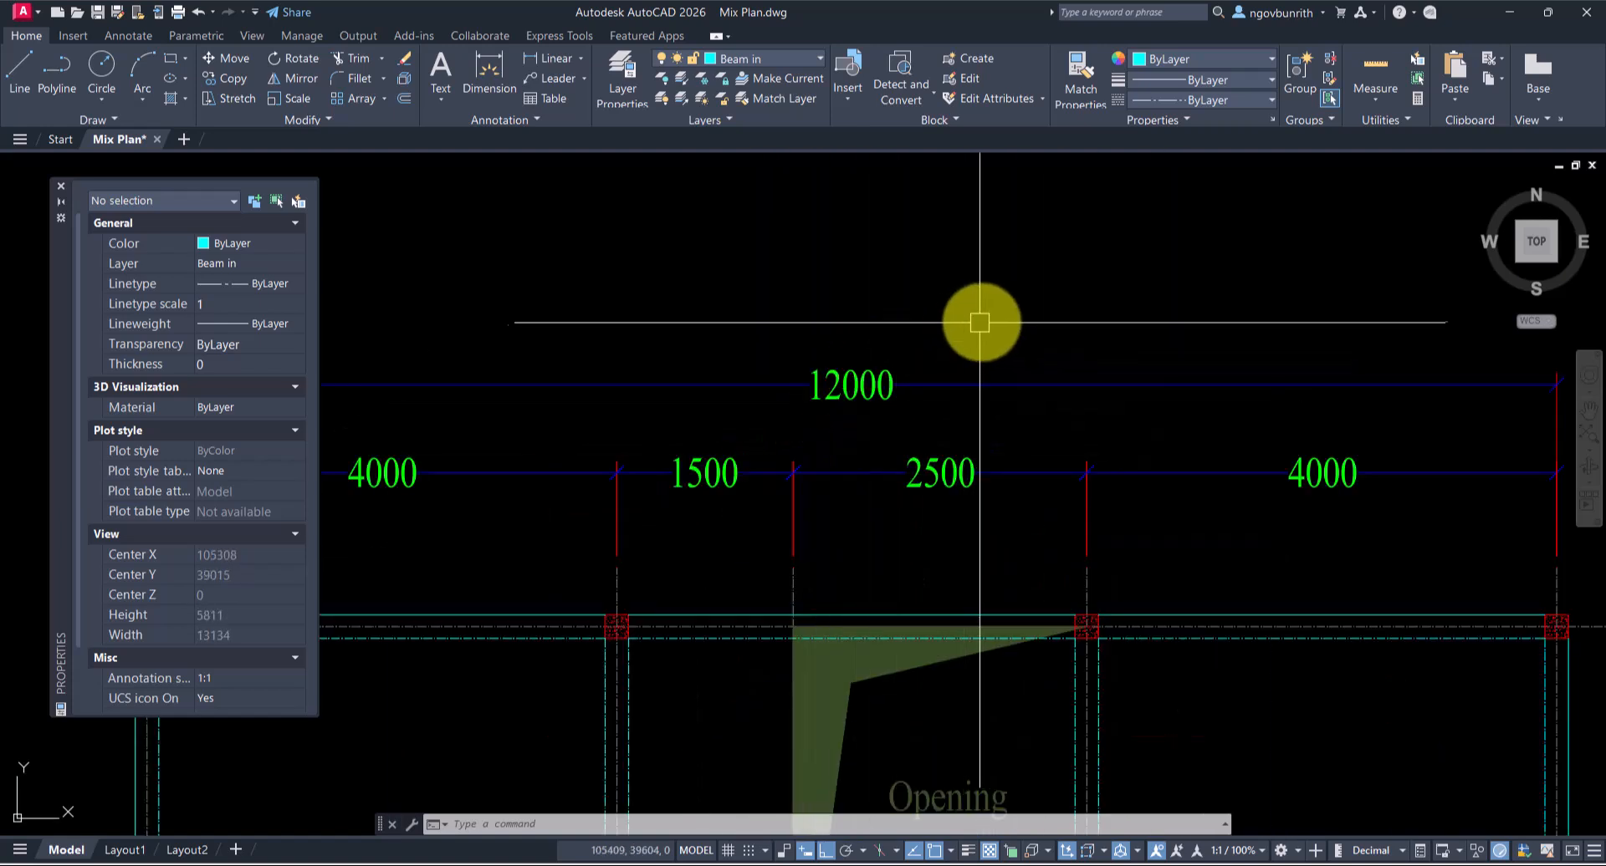
{"action": "scroll", "coordinate": [1025, 373], "scroll_direction": "down", "scroll_amount": 3}
{"action": "scroll", "coordinate": [904, 393], "scroll_direction": "up", "scroll_amount": 1}
{"action": "scroll", "coordinate": [904, 393], "scroll_direction": "down", "scroll_amount": 3}
{"action": "scroll", "coordinate": [861, 358], "scroll_direction": "up", "scroll_amount": 3}
{"action": "scroll", "coordinate": [1061, 465], "scroll_direction": "down", "scroll_amount": 4}
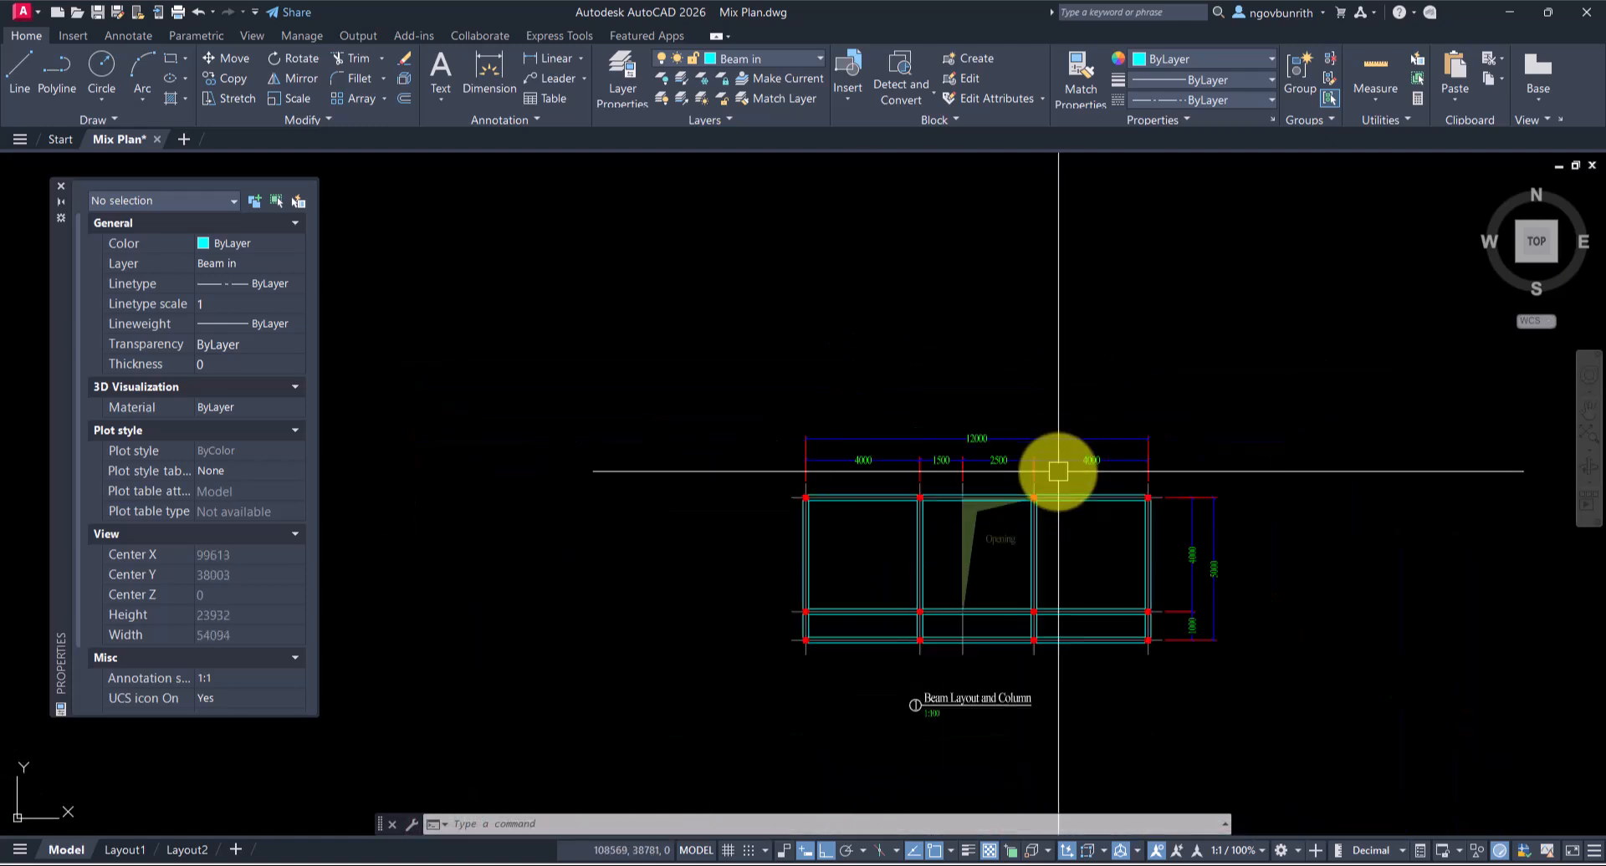
{"action": "scroll", "coordinate": [833, 417], "scroll_direction": "up", "scroll_amount": 5}
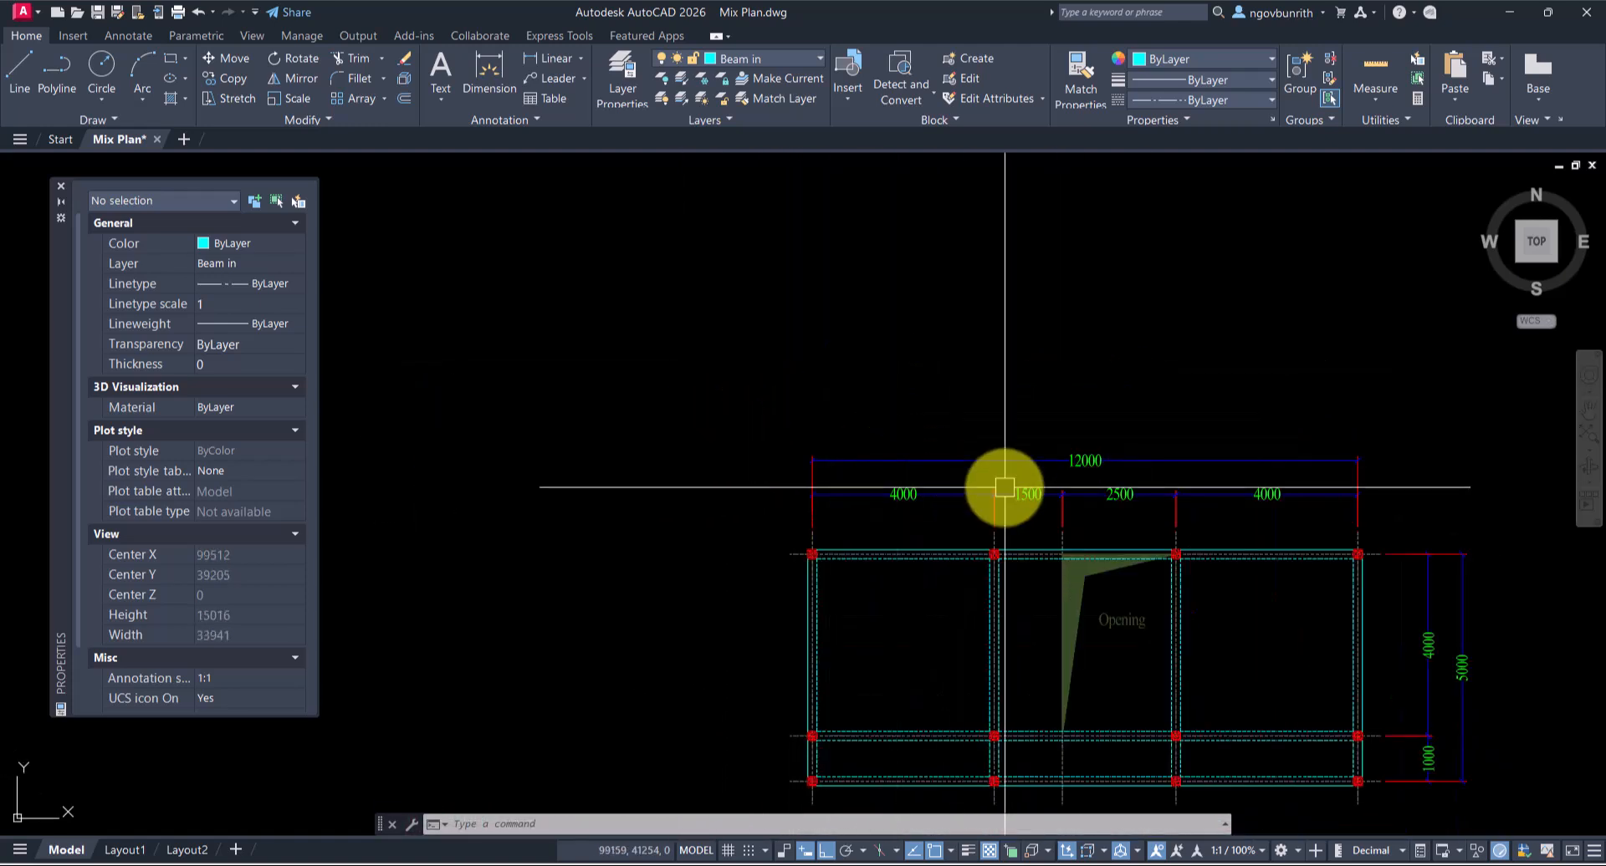
{"action": "scroll", "coordinate": [764, 459], "scroll_direction": "down", "scroll_amount": 5}
{"action": "scroll", "coordinate": [758, 449], "scroll_direction": "up", "scroll_amount": 5}
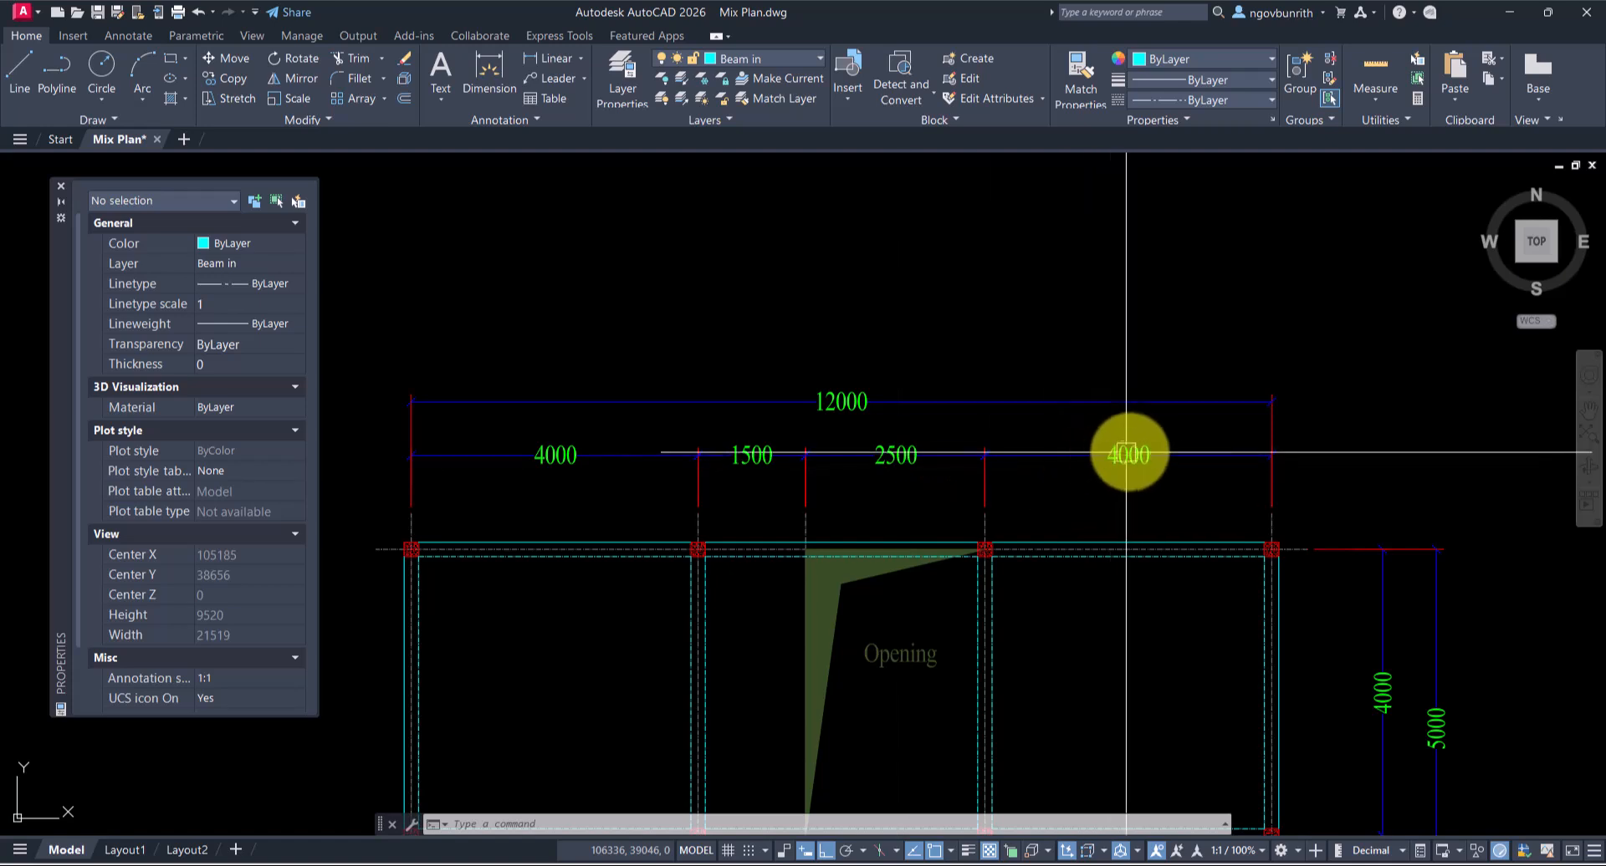
{"action": "scroll", "coordinate": [997, 608], "scroll_direction": "down", "scroll_amount": 5}
Step: Place a horizontal linear dimension spanning about 3780 in the empty area to the right of the beam layout plan
{"action": "middle_click_drag", "start_coordinate": [999, 608], "coordinate": [978, 633]}
{"action": "middle_click_drag", "start_coordinate": [1139, 698], "coordinate": [781, 633]}
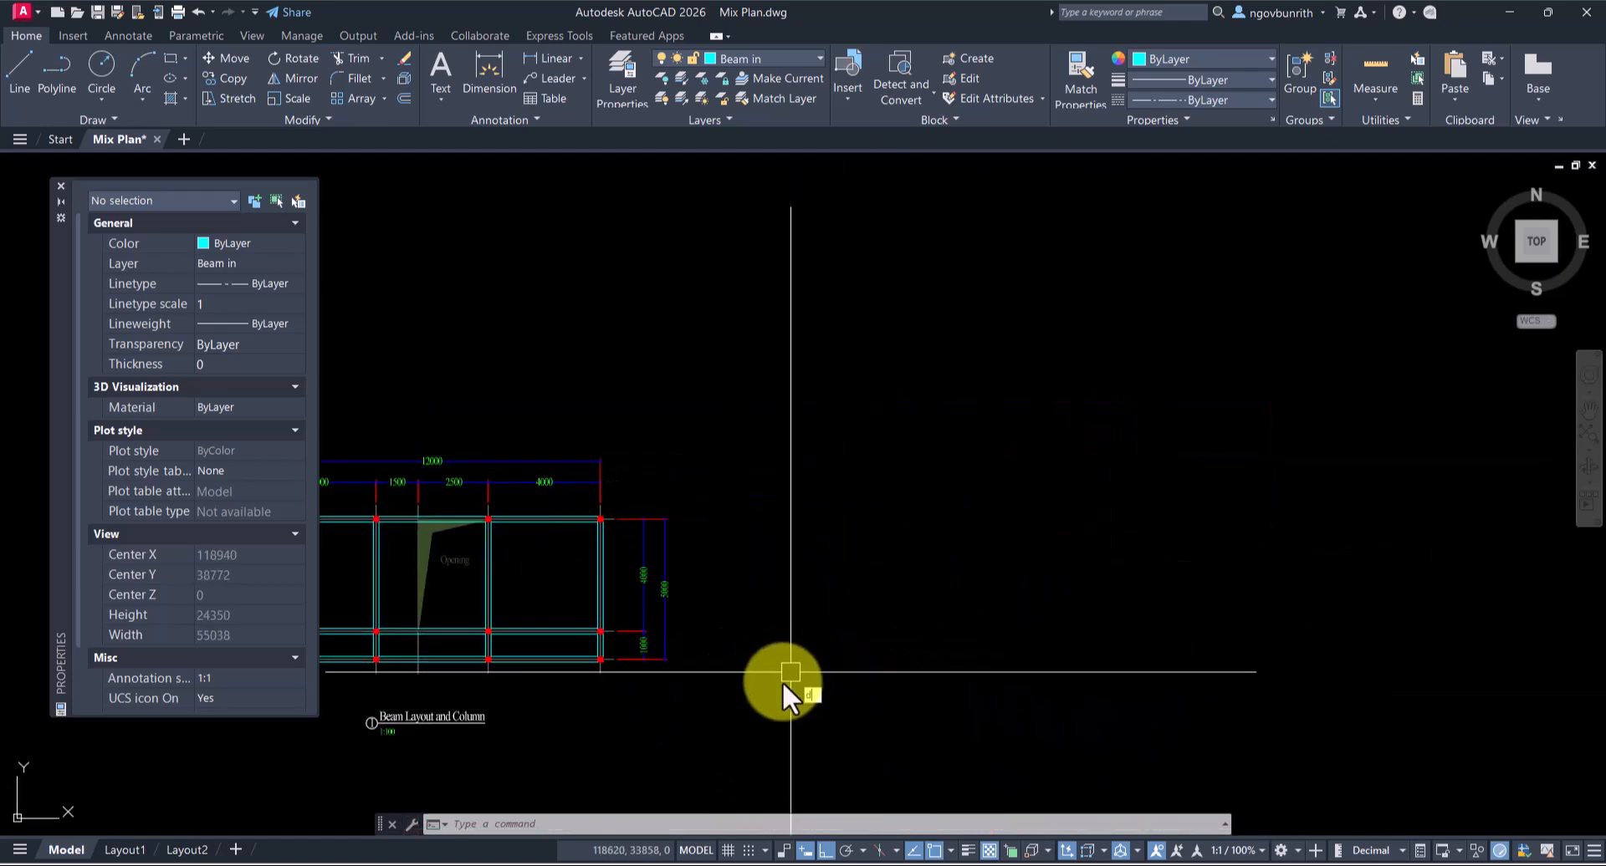
{"action": "key", "text": "Return"}
{"action": "scroll", "coordinate": [782, 678], "scroll_direction": "up", "scroll_amount": 2}
{"action": "left_click", "coordinate": [771, 618]}
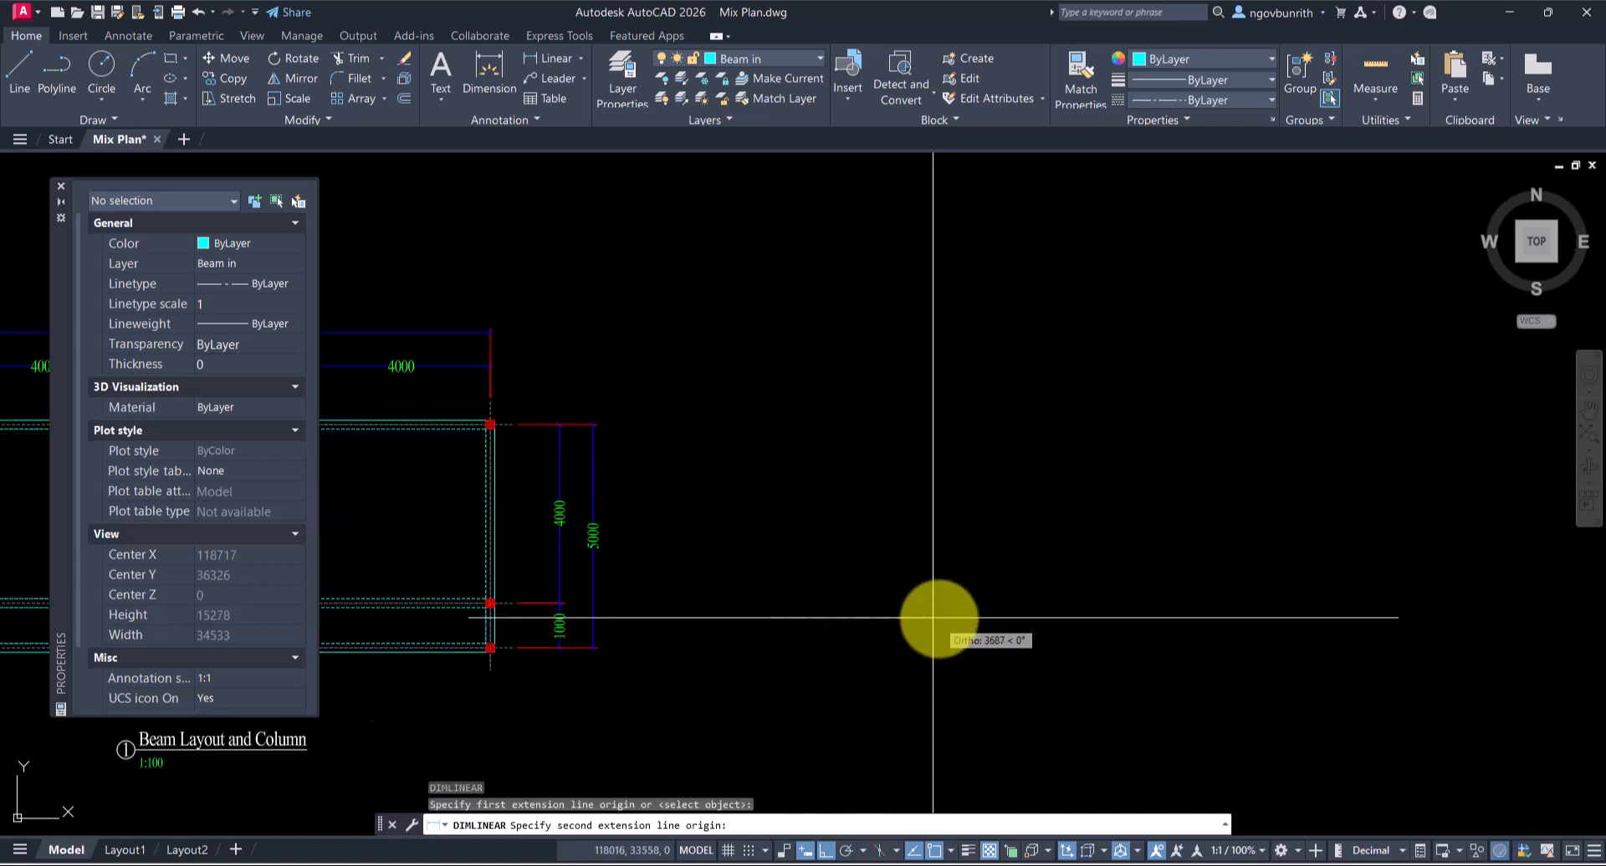
{"action": "left_click", "coordinate": [940, 618]}
{"action": "left_click", "coordinate": [935, 569]}
{"action": "scroll", "coordinate": [834, 602], "scroll_direction": "up", "scroll_amount": 2}
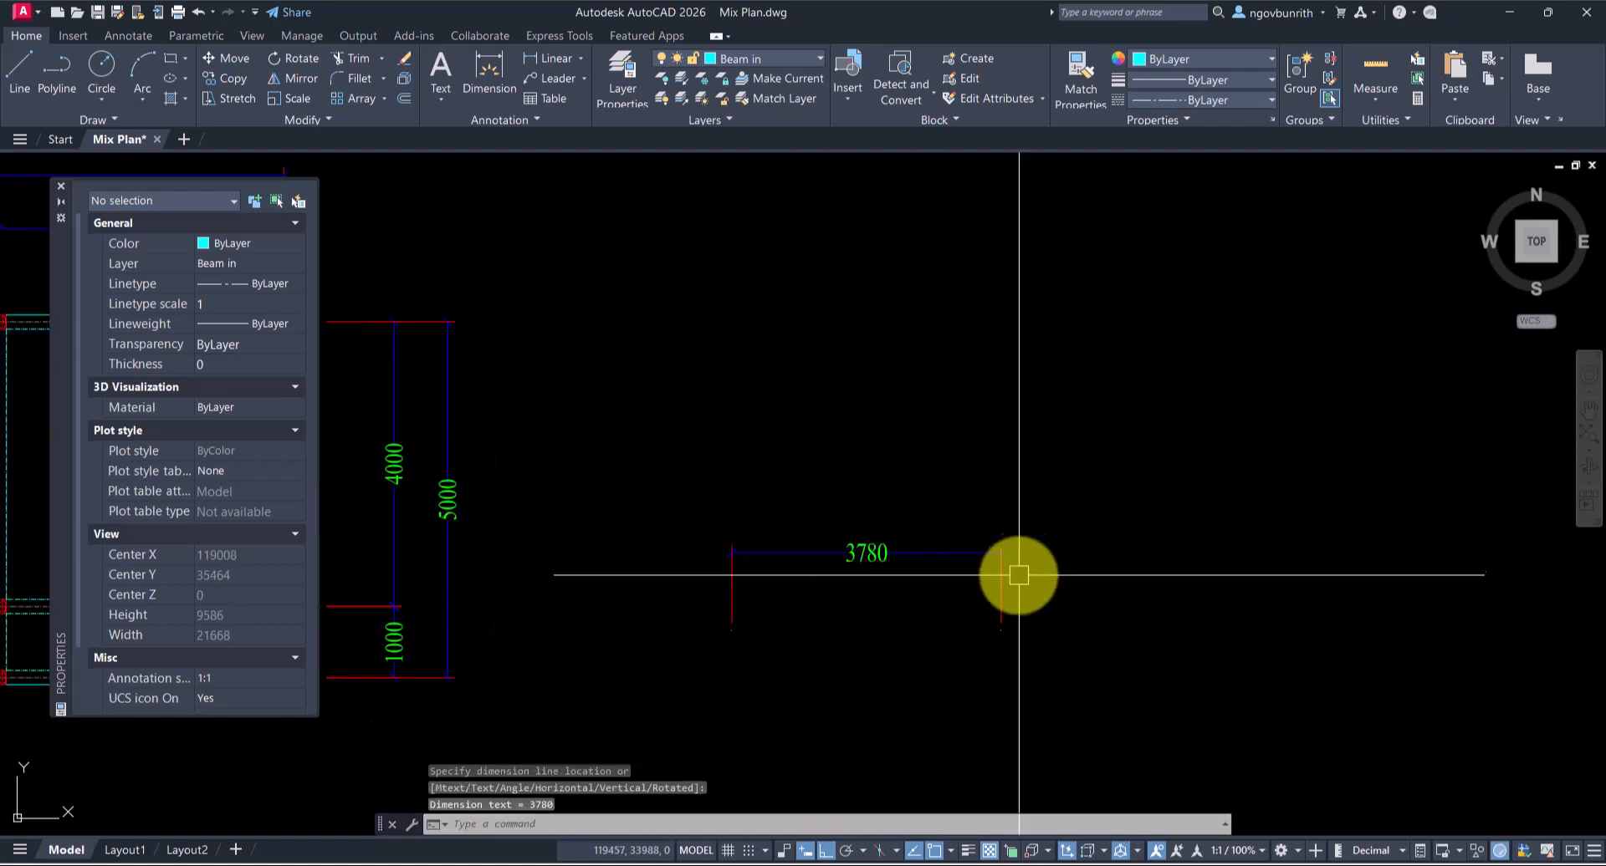
Step: Explode the new horizontal dimension into separate lines, tick marks and text
{"action": "left_click", "coordinate": [1025, 526]}
{"action": "left_click", "coordinate": [868, 576]}
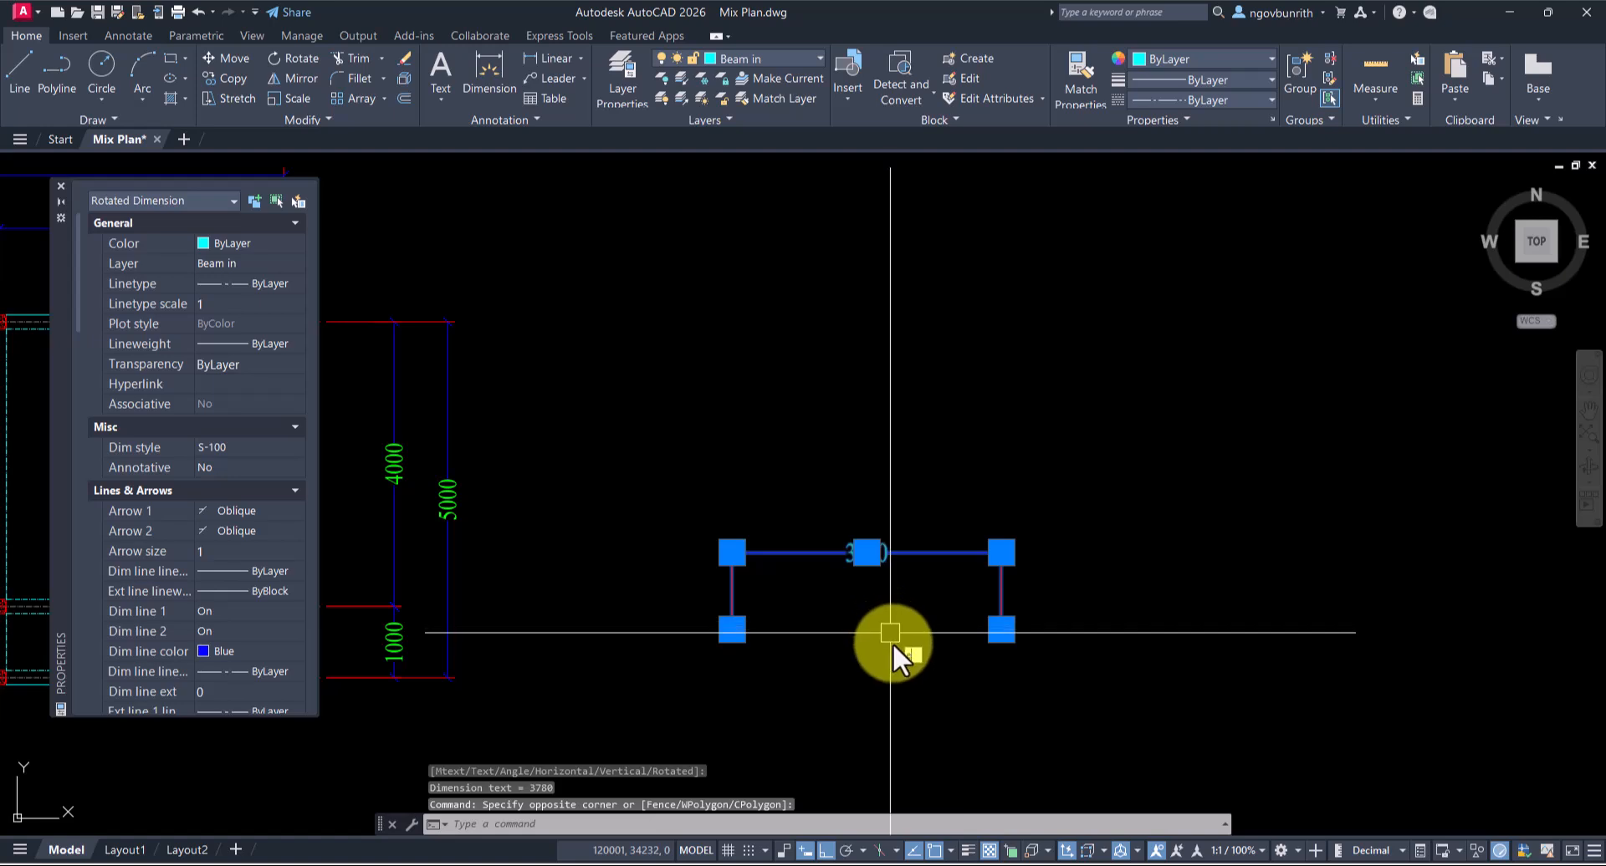
{"action": "type", "text": "ex"}
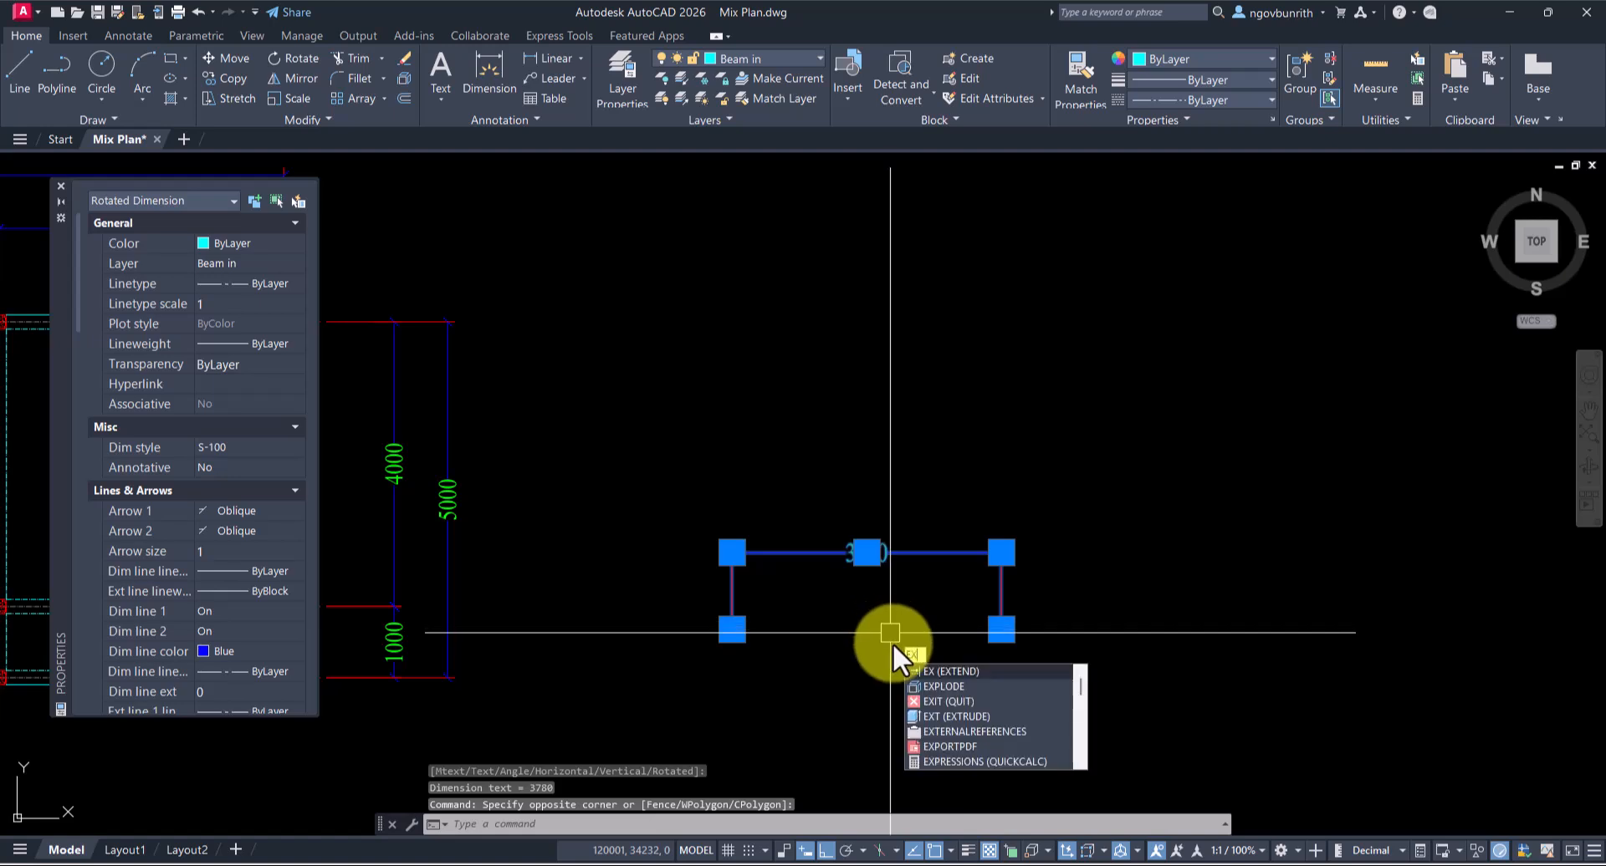
{"action": "left_click", "coordinate": [941, 683]}
{"action": "left_click", "coordinate": [1041, 525]}
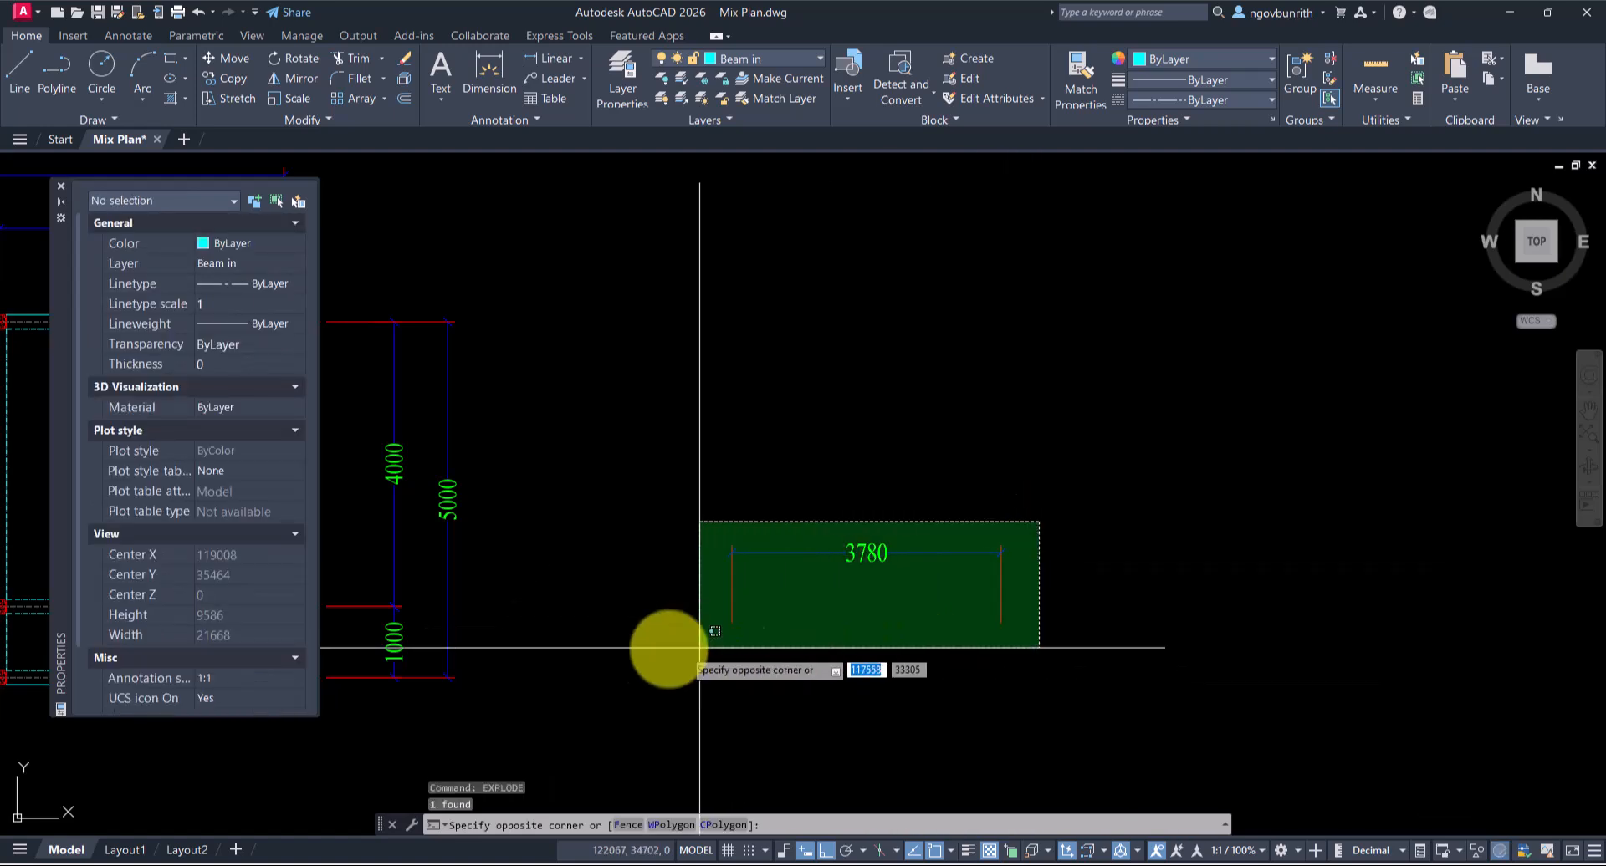
{"action": "left_click", "coordinate": [694, 651]}
{"action": "type", "text": "ex"}
{"action": "left_click", "coordinate": [719, 706]}
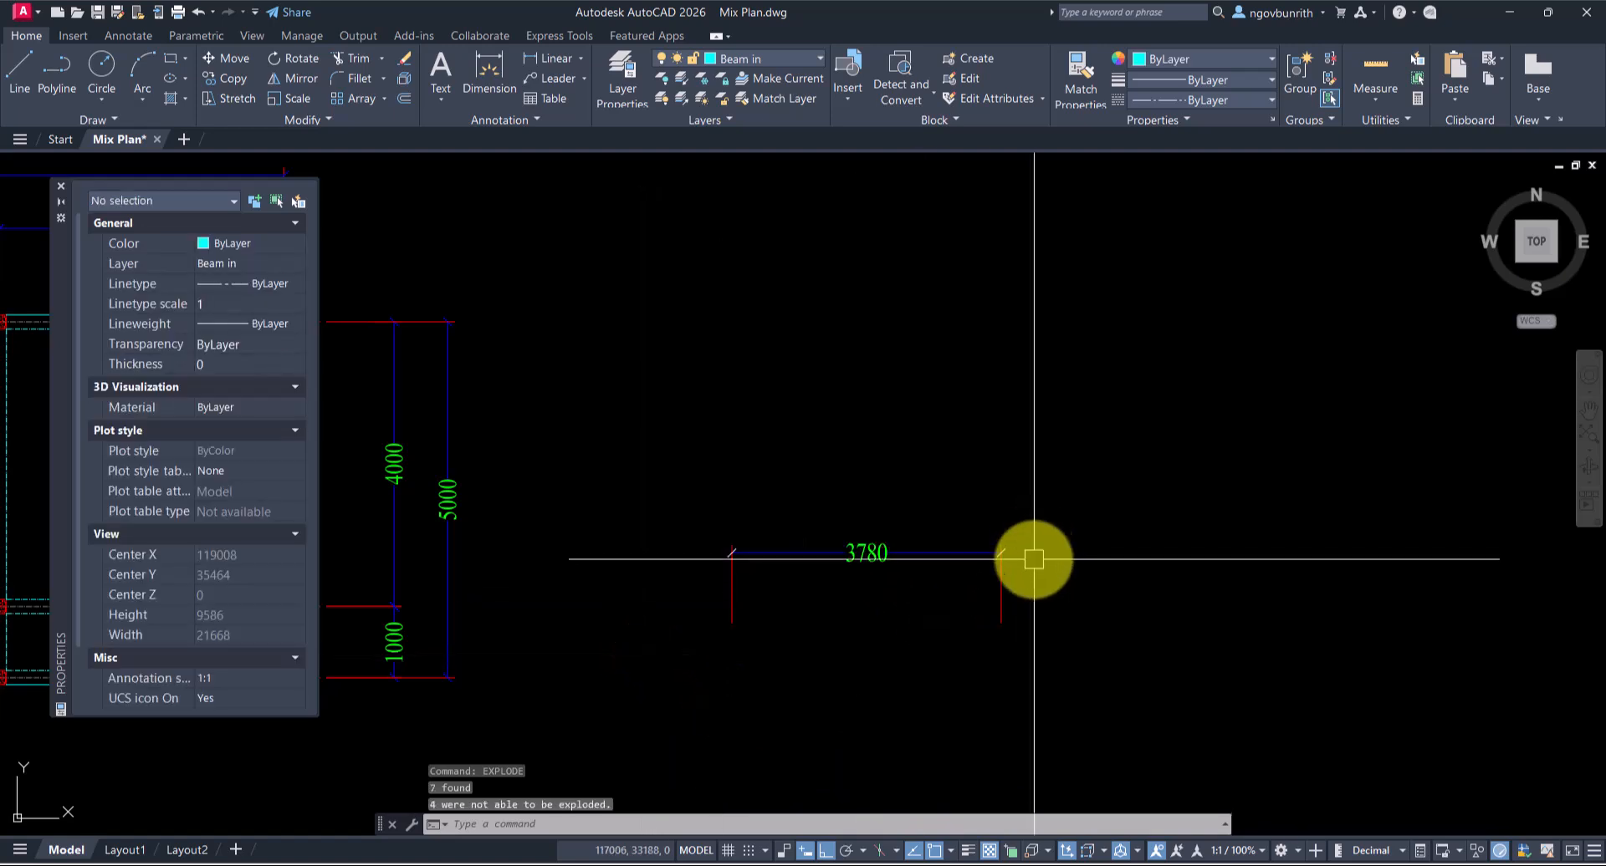
Step: Erase the exploded dimension's lines and tick marks on both sides, keeping only the number text
{"action": "left_click", "coordinate": [1035, 527]}
{"action": "left_click", "coordinate": [989, 637]}
{"action": "key", "text": "Delete"}
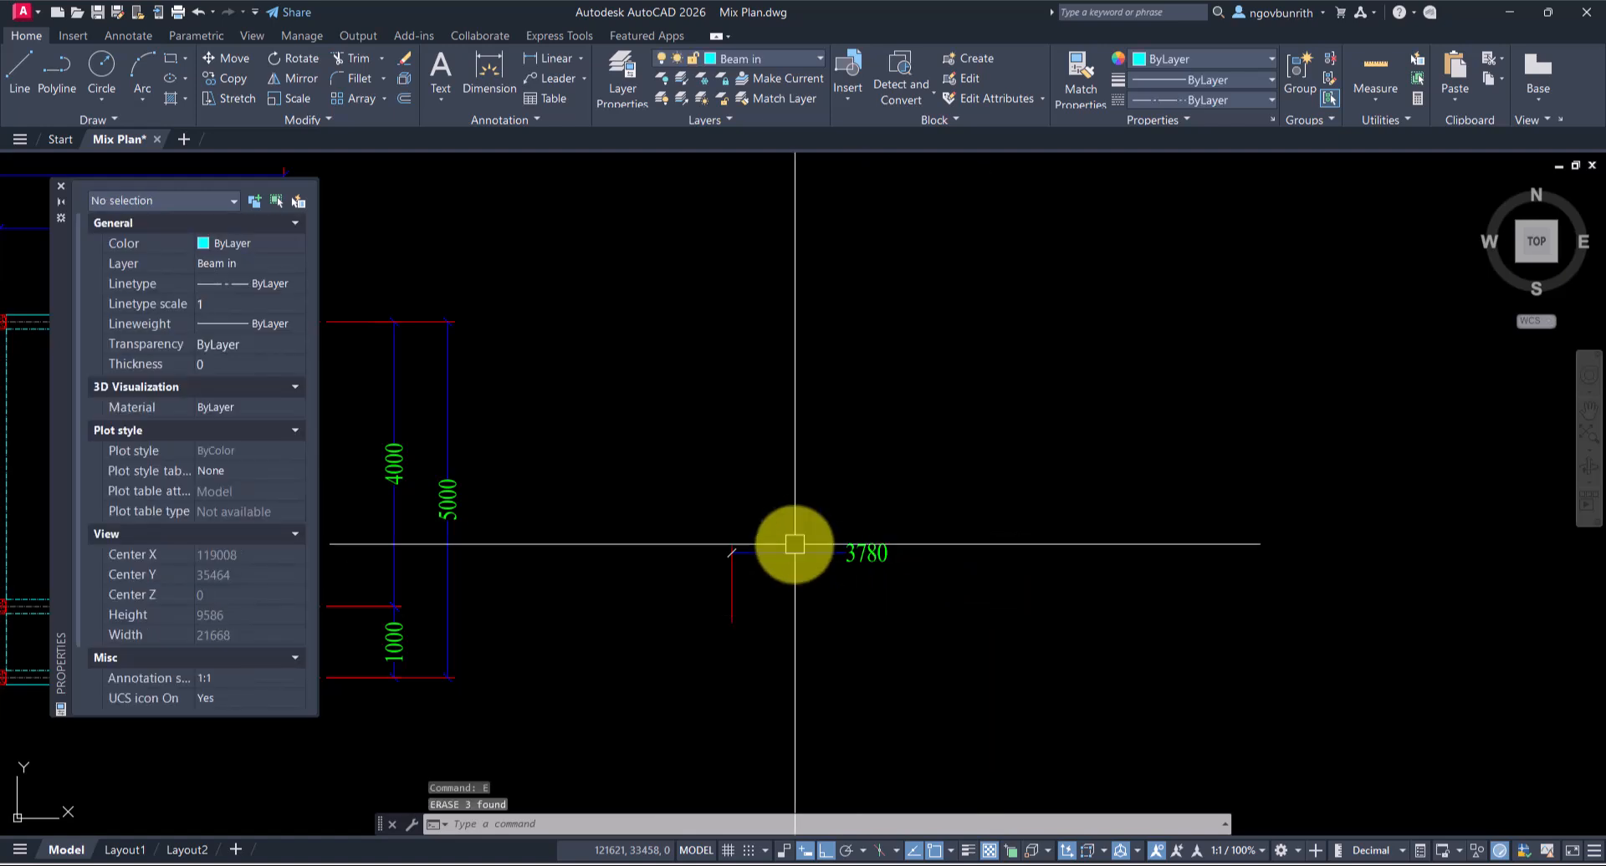
{"action": "left_click", "coordinate": [781, 514]}
{"action": "left_click", "coordinate": [699, 644]}
{"action": "key", "text": "Delete"}
{"action": "scroll", "coordinate": [869, 556], "scroll_direction": "up", "scroll_amount": 3}
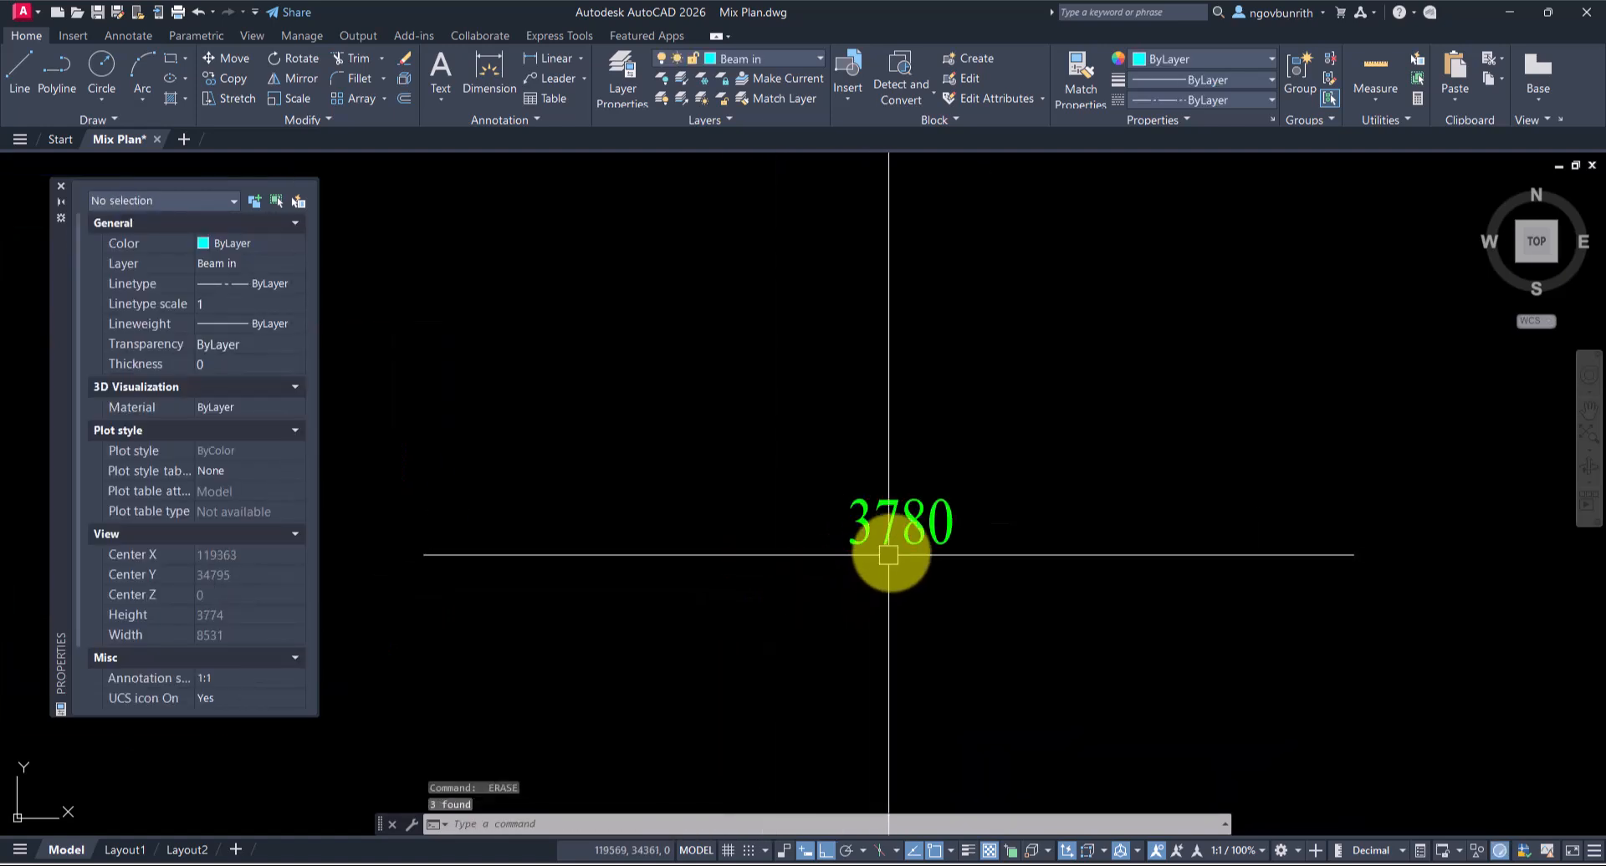
Step: Check the remaining number text's style and height in its properties, then deselect it
{"action": "left_click", "coordinate": [912, 535]}
{"action": "scroll", "coordinate": [955, 588], "scroll_direction": "down", "scroll_amount": 2}
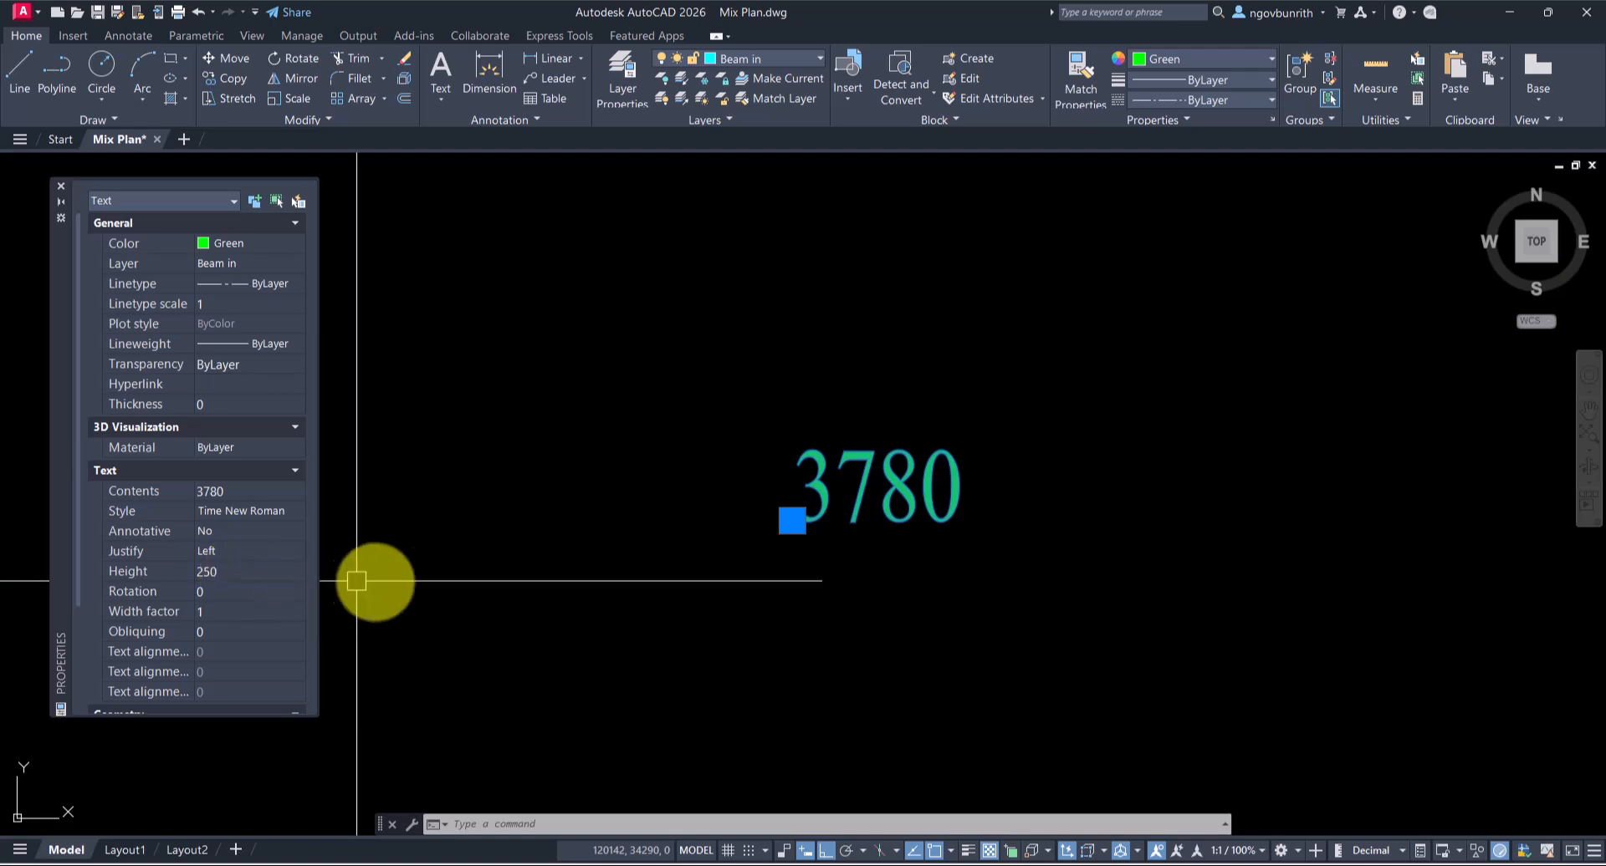
{"action": "scroll", "coordinate": [961, 602], "scroll_direction": "down", "scroll_amount": 2}
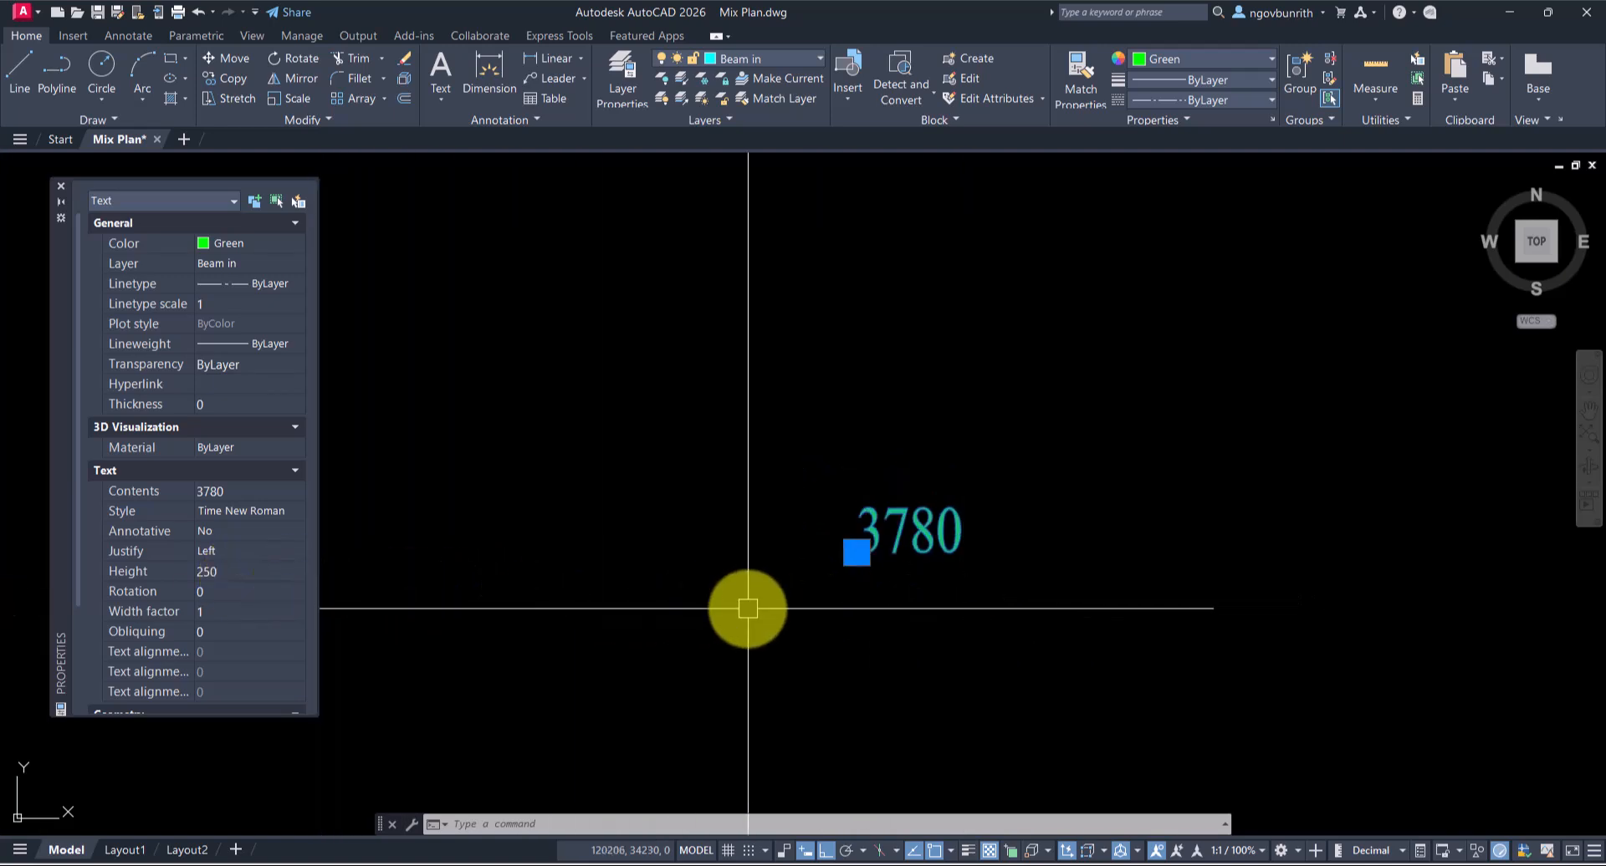
{"action": "key", "text": "Escape"}
{"action": "scroll", "coordinate": [1116, 627], "scroll_direction": "down", "scroll_amount": 2}
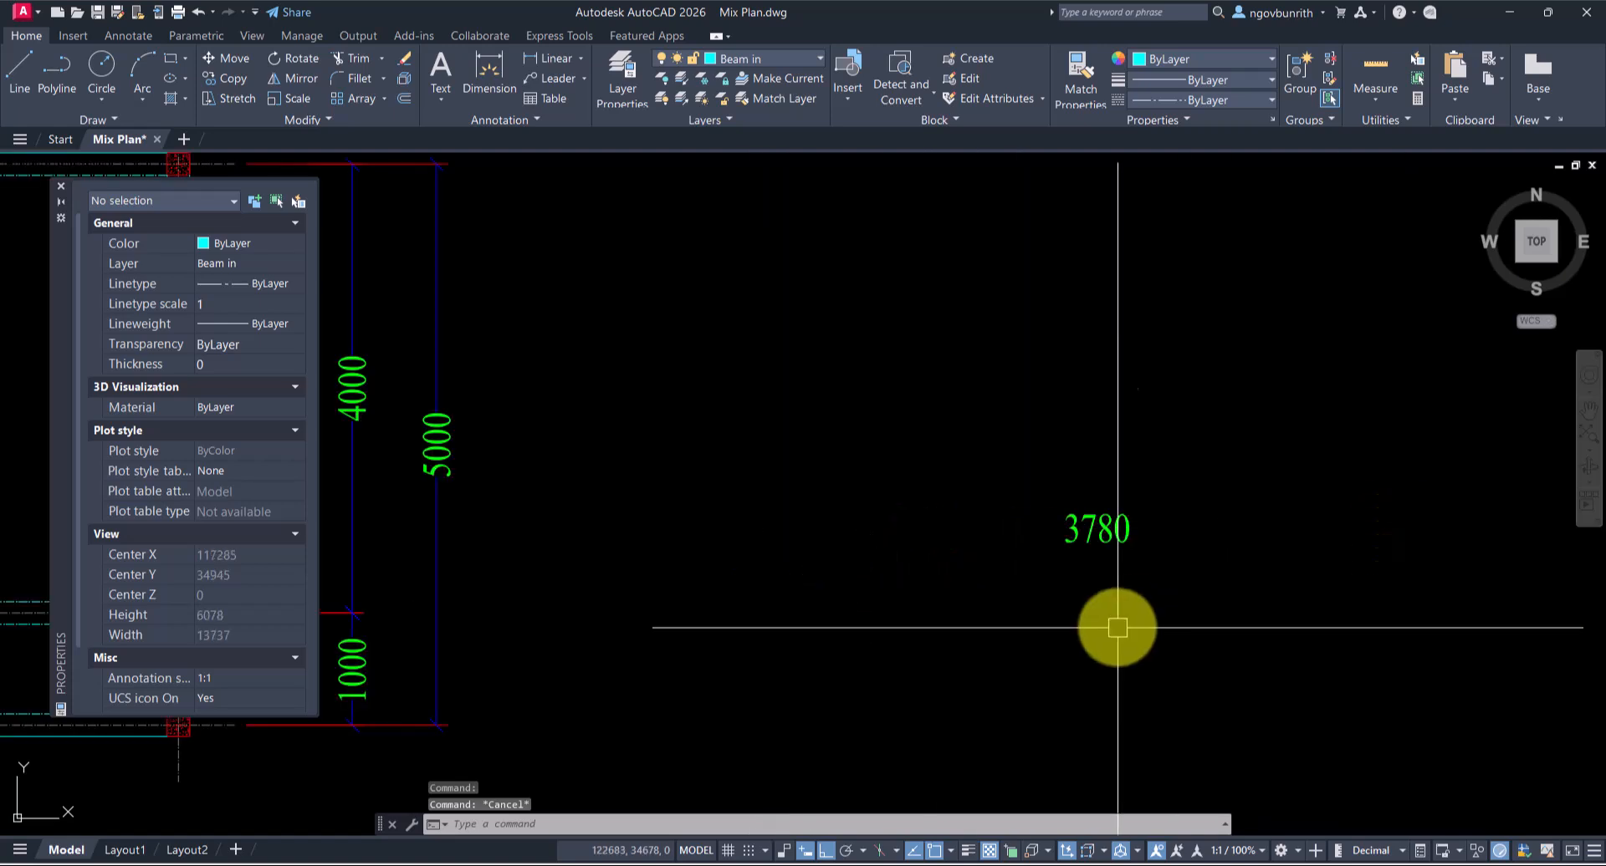
Step: Draw a vertical line 500 long downward, starting just below and left of the number text
{"action": "scroll", "coordinate": [1116, 627], "scroll_direction": "up", "scroll_amount": 4}
{"action": "type", "text": "l"}
{"action": "key", "text": "space"}
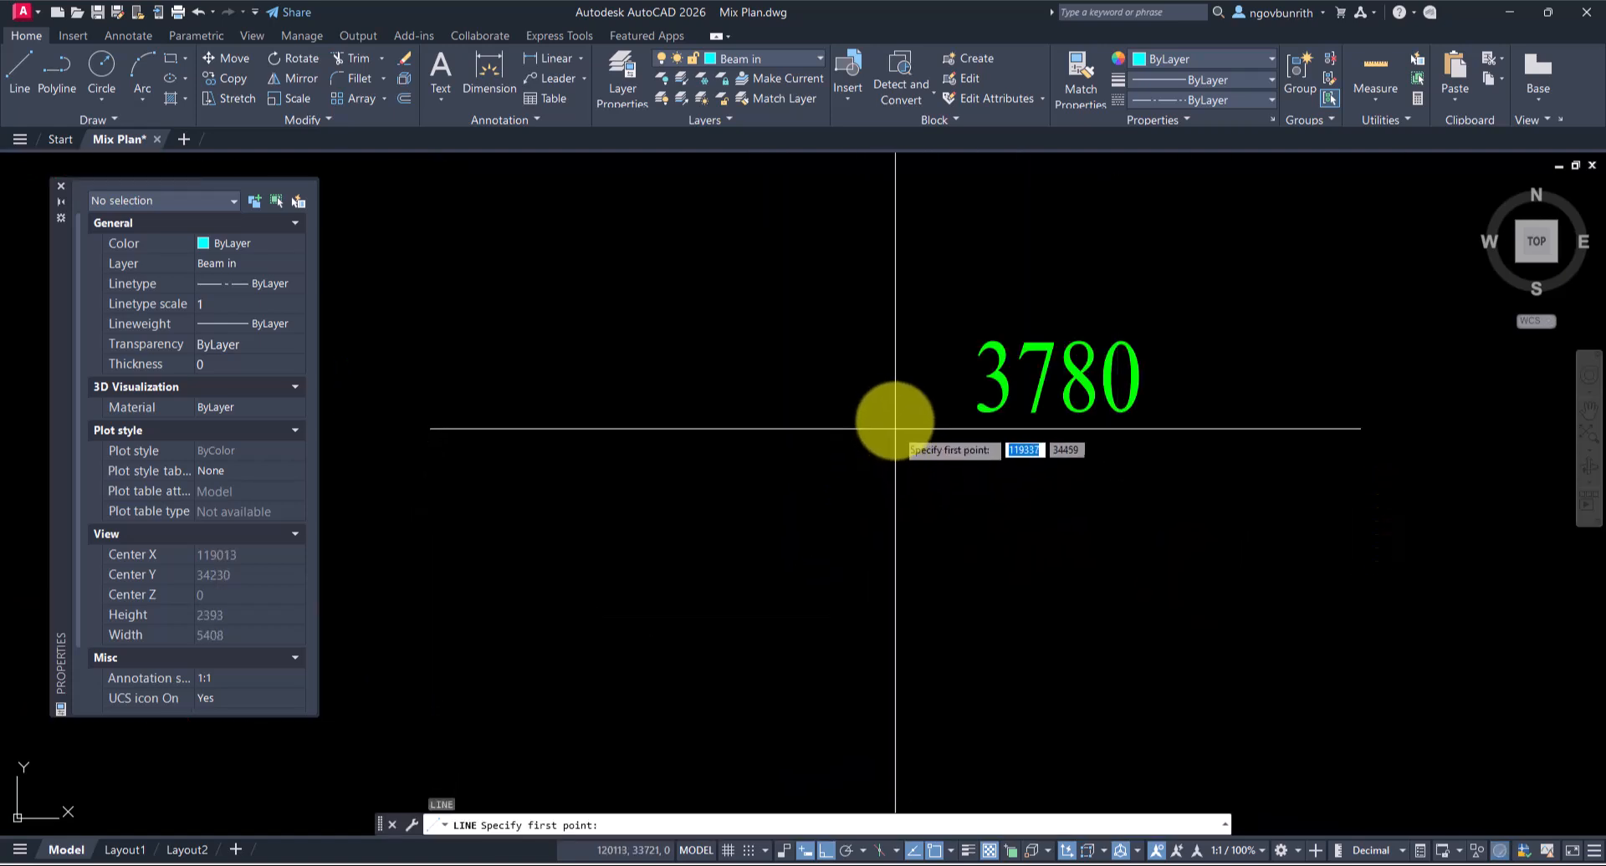
{"action": "left_click", "coordinate": [895, 420]}
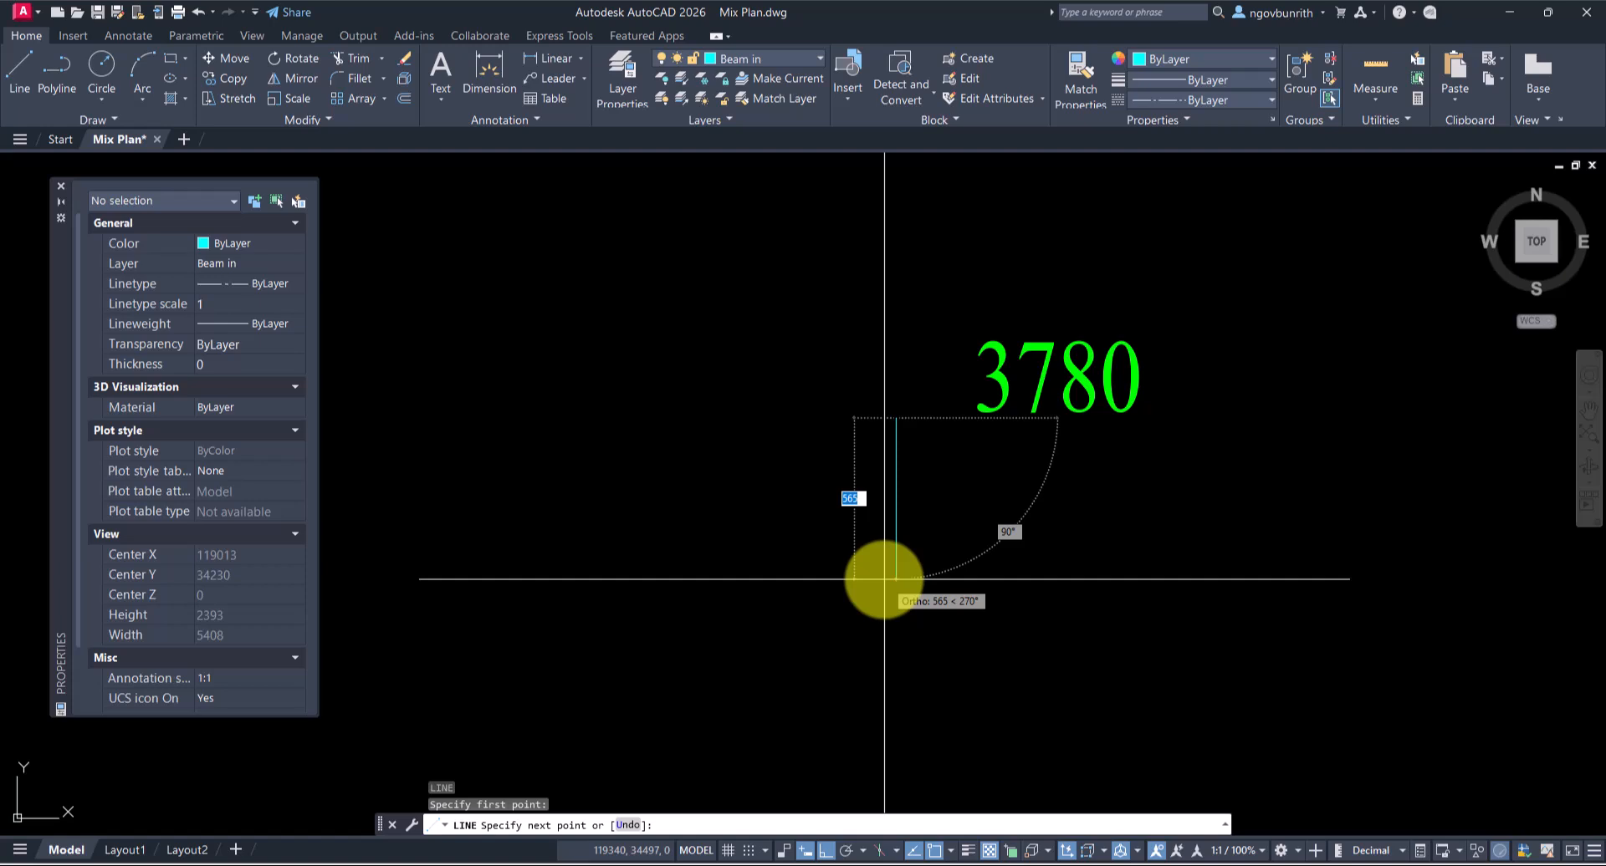
{"action": "type", "text": "500"}
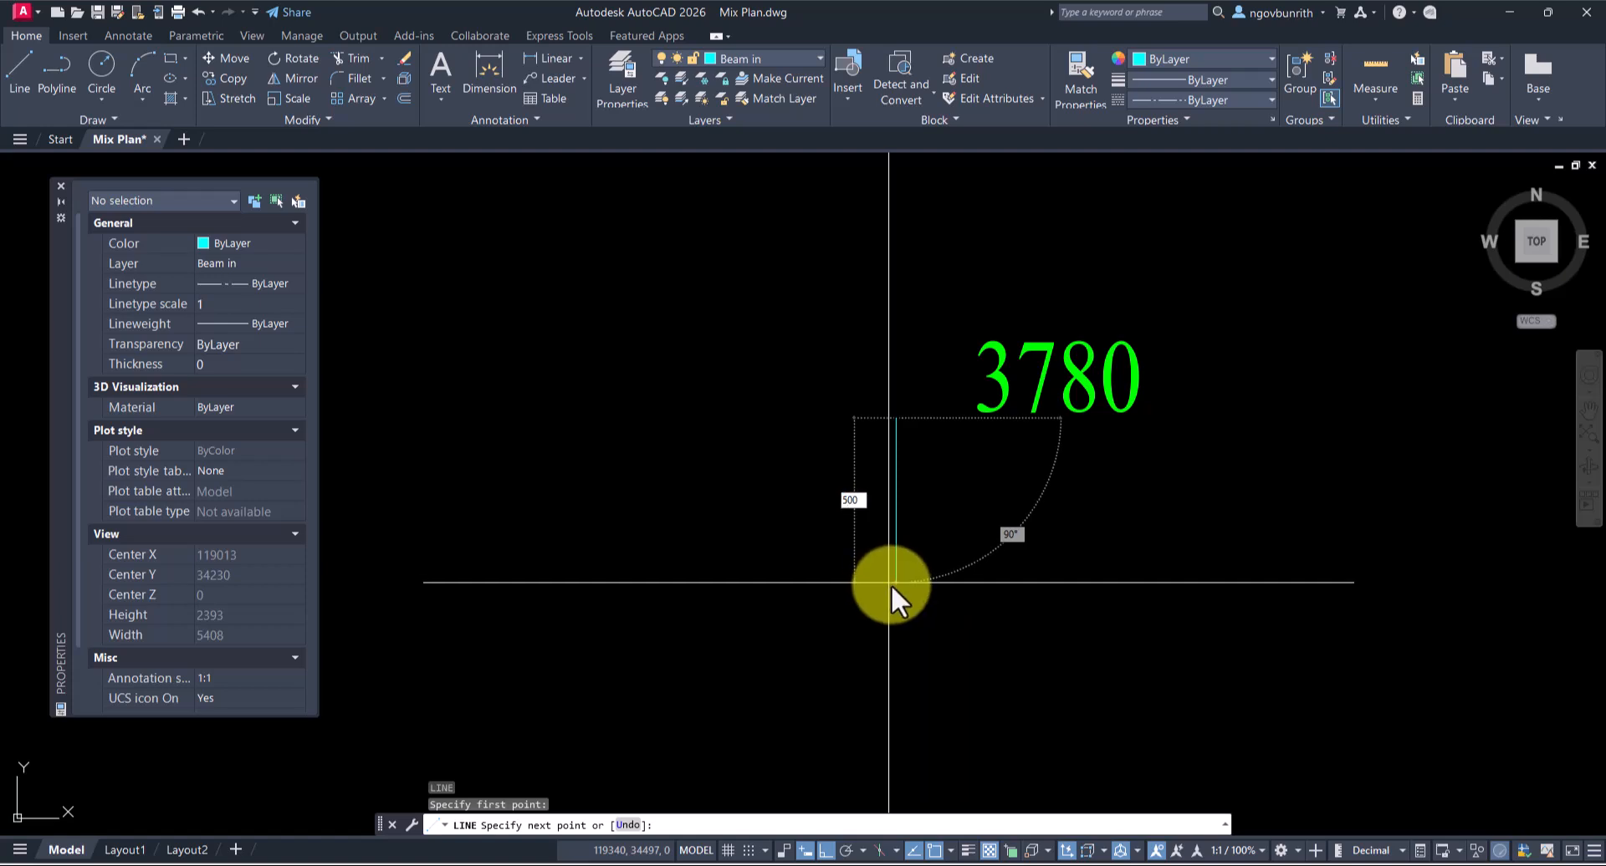
{"action": "key", "text": "Return"}
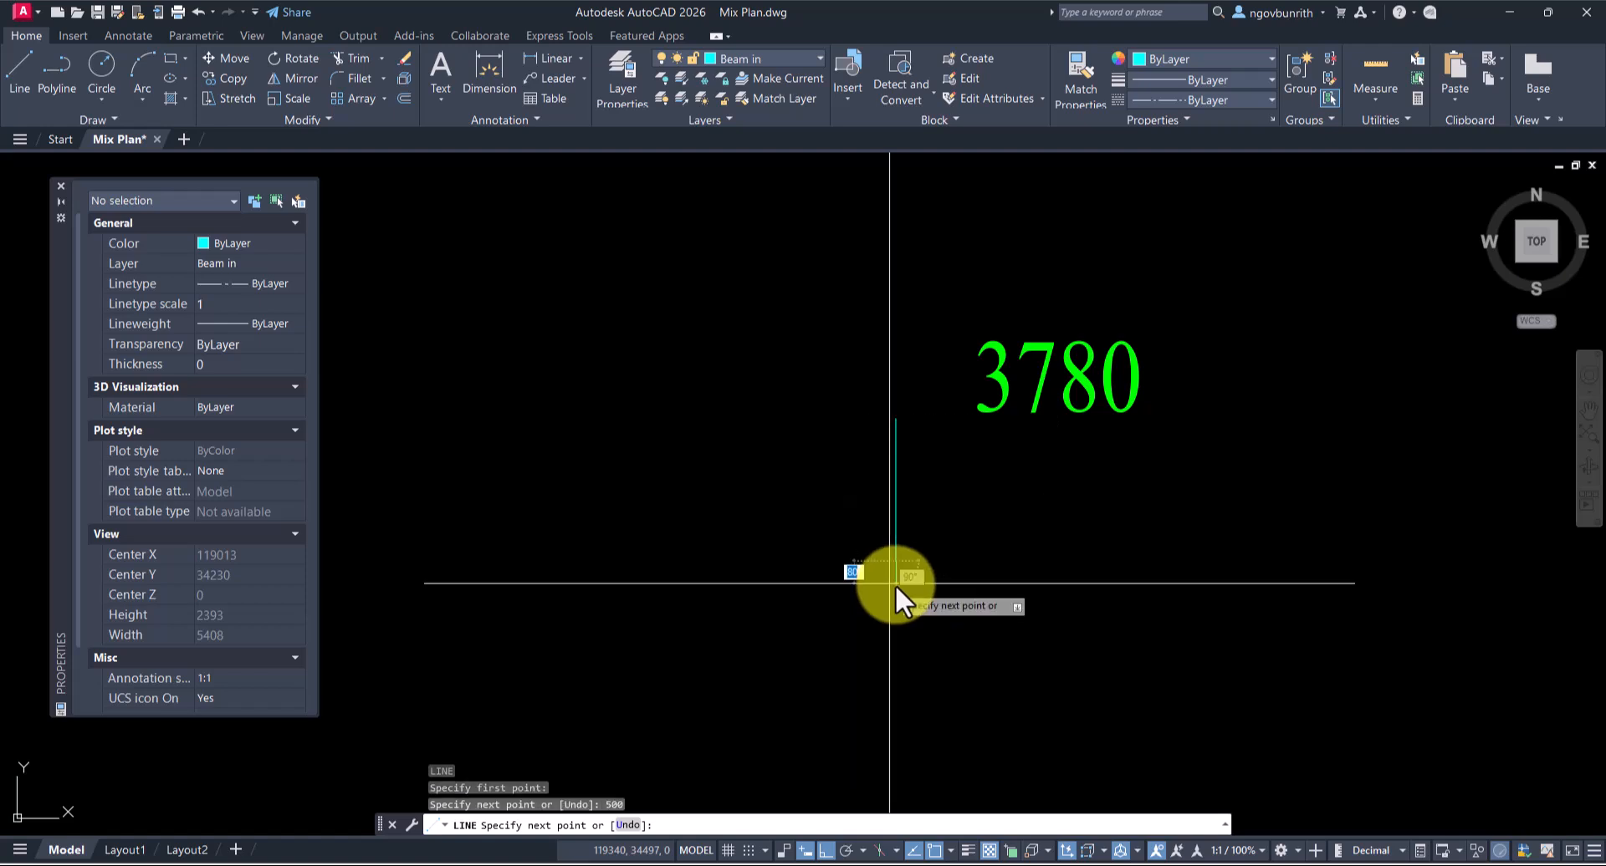
{"action": "key", "text": "Return"}
Step: Draw a horizontal line 250 long to the right from the vertical line's midpoint
{"action": "scroll", "coordinate": [942, 498], "scroll_direction": "up", "scroll_amount": 2}
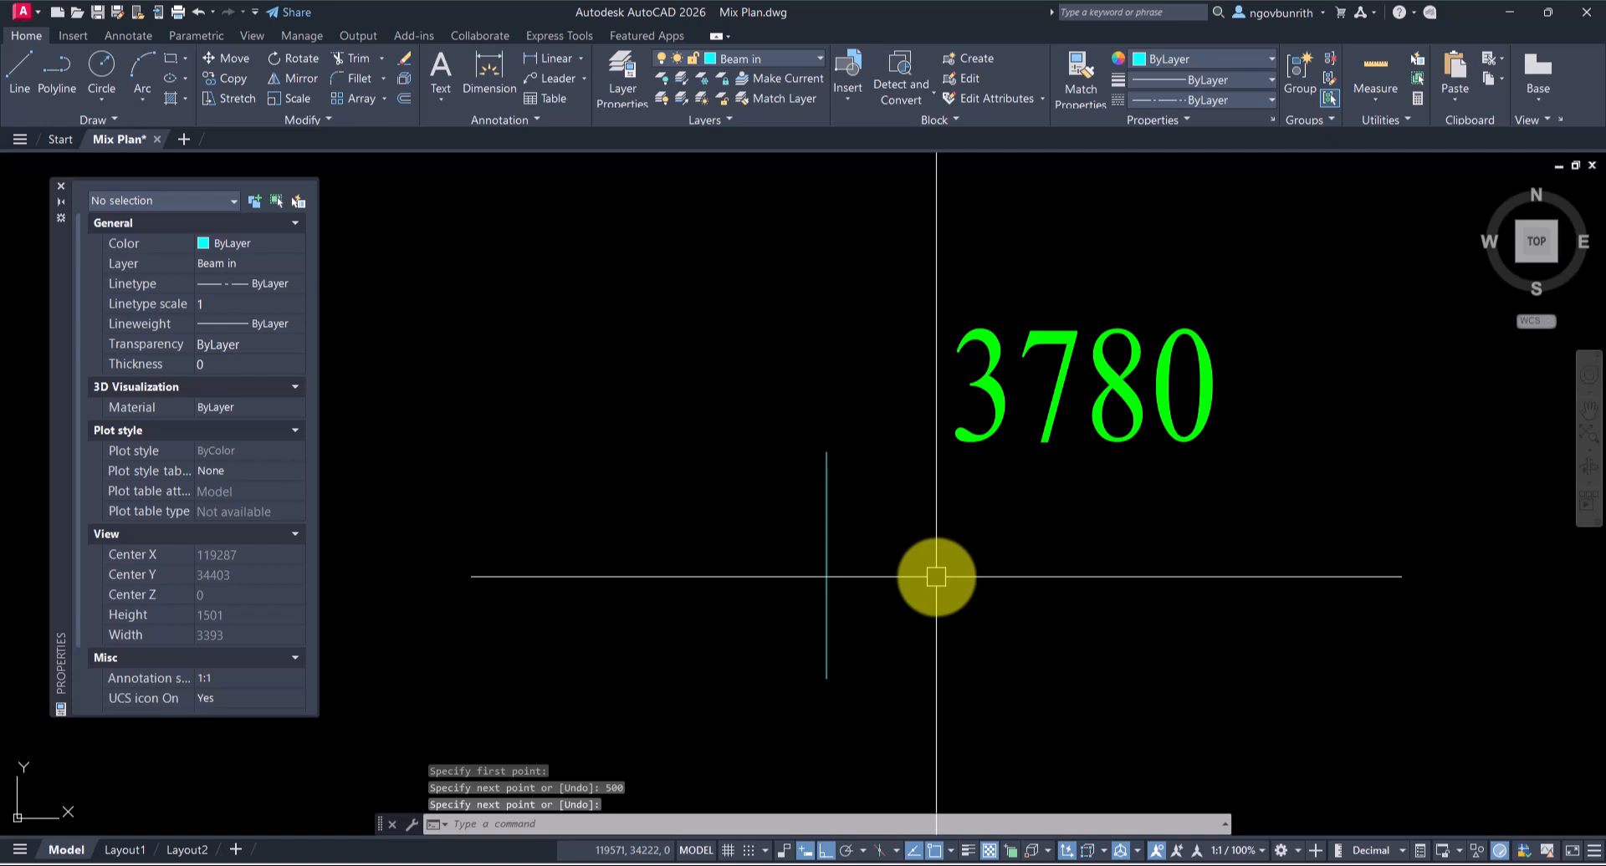
{"action": "key", "text": "space"}
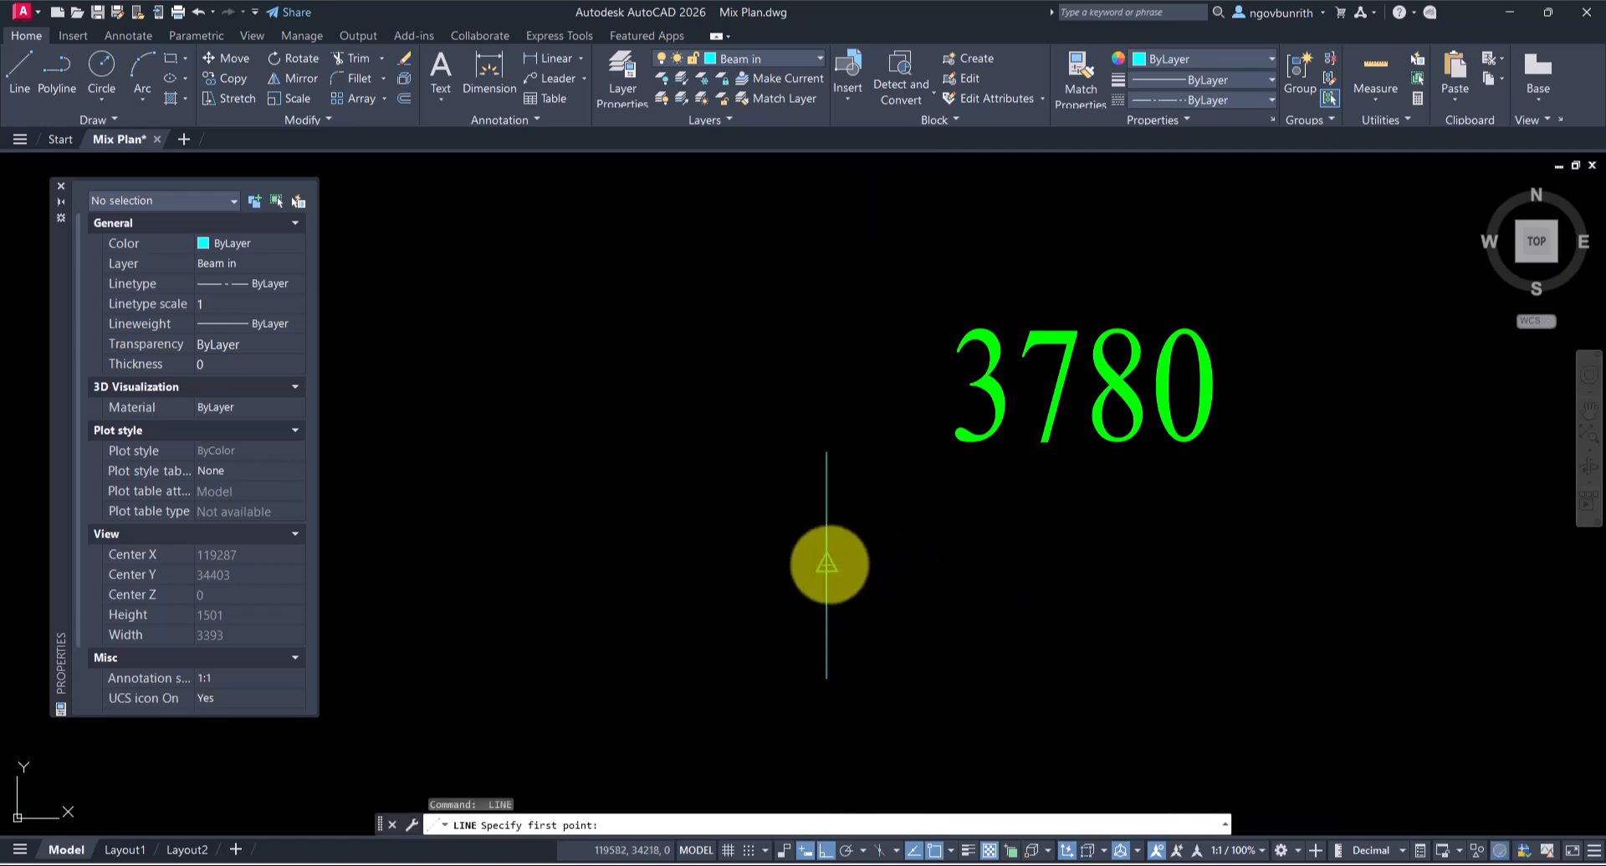
{"action": "left_click", "coordinate": [826, 564]}
{"action": "type", "text": "250"}
{"action": "key", "text": "Return"}
{"action": "key", "text": "Escape"}
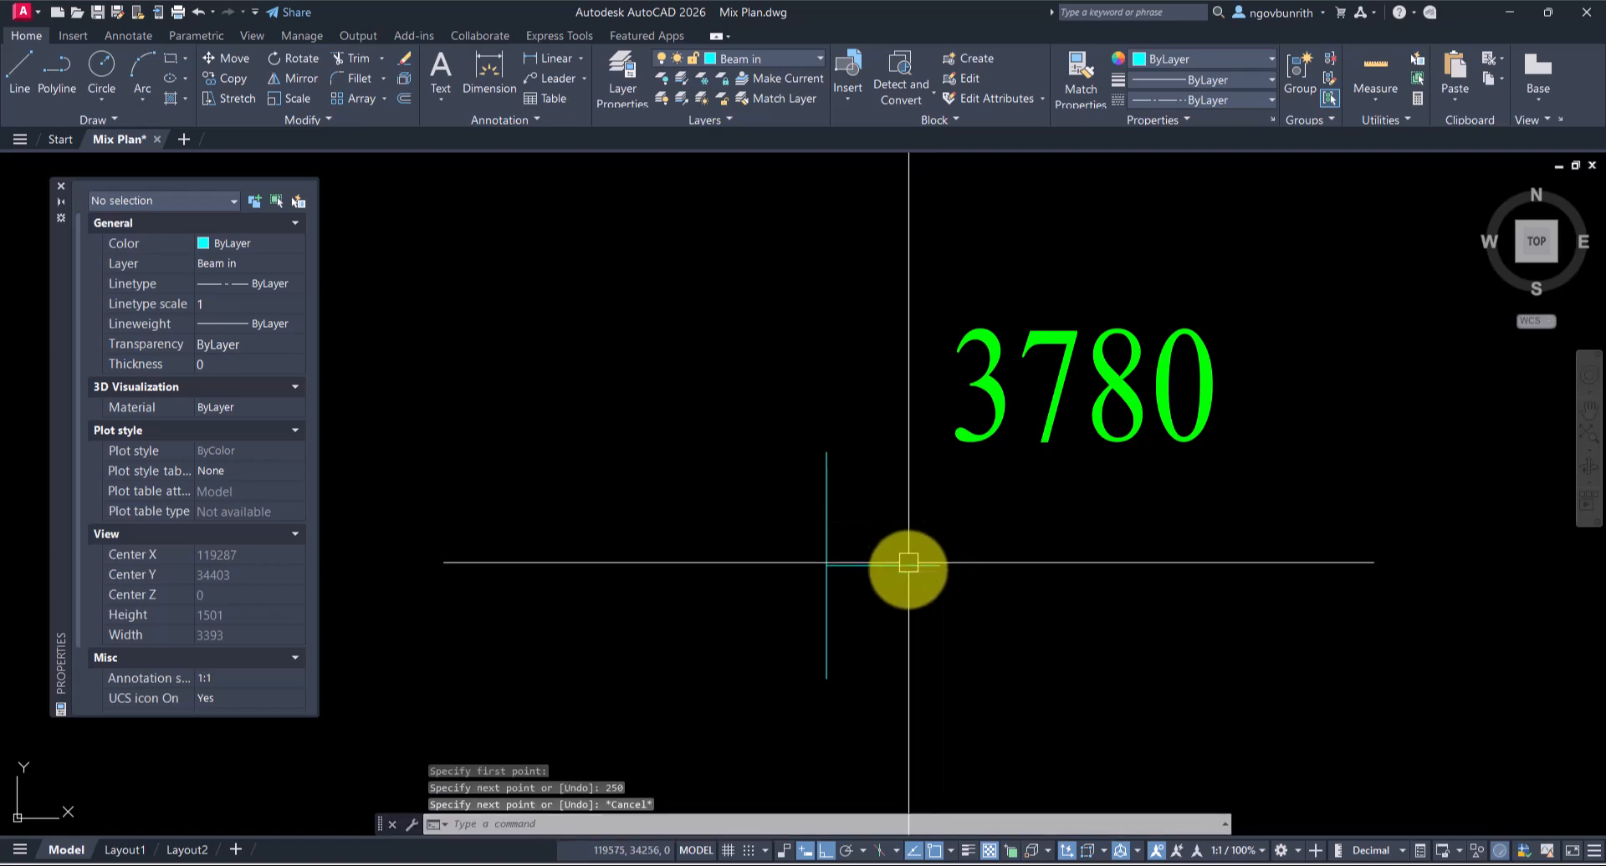
Step: Stretch the horizontal line's start point 250 to the left so it crosses the vertical line symmetrically
{"action": "left_click", "coordinate": [939, 564]}
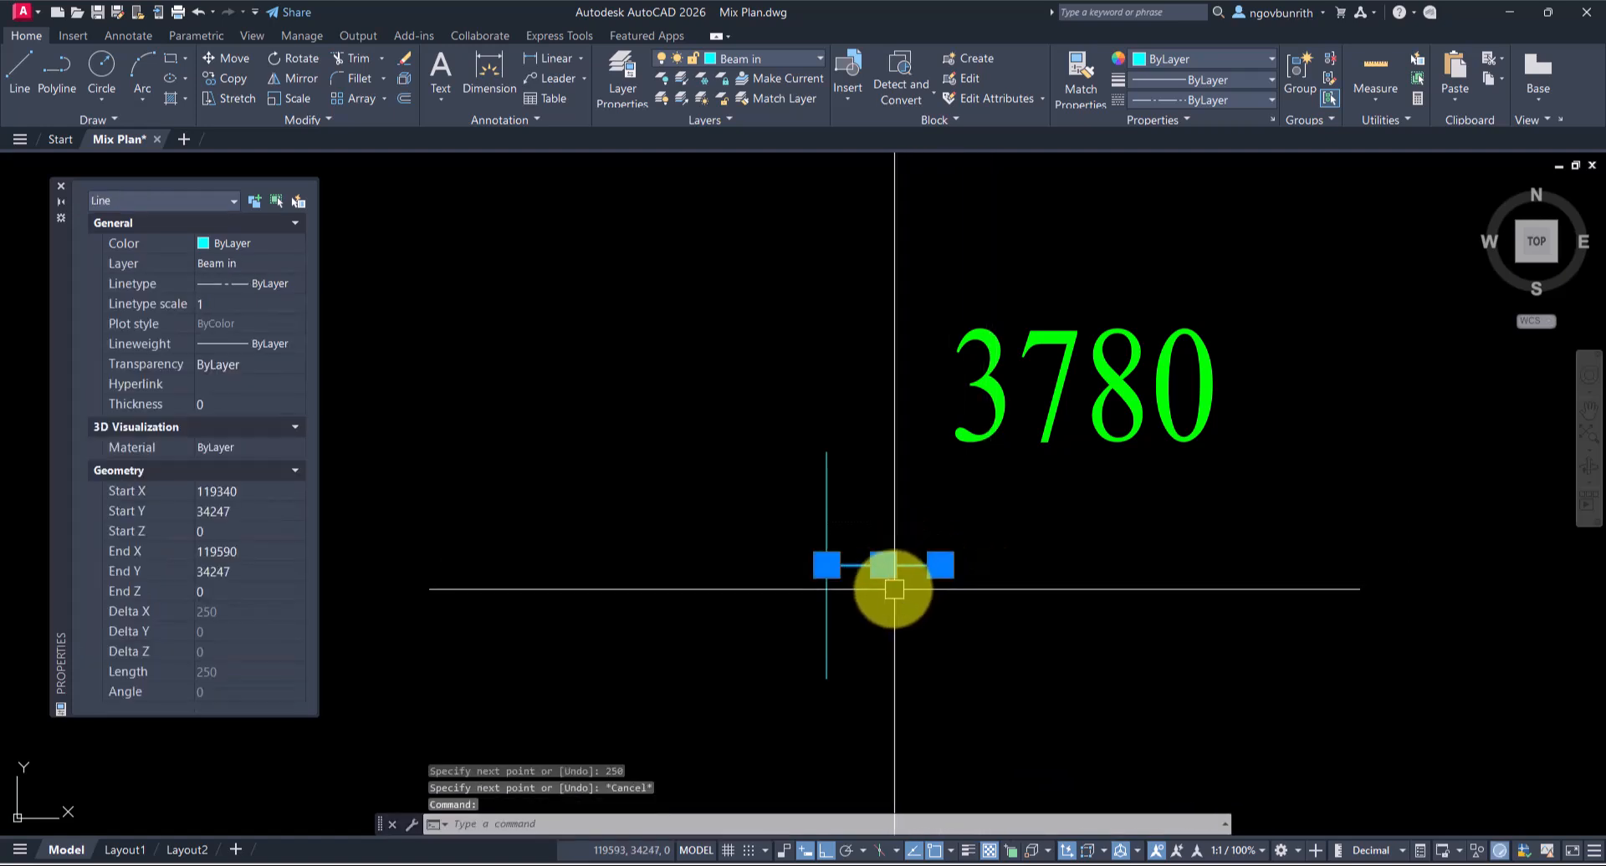
{"action": "left_click", "coordinate": [826, 564]}
{"action": "type", "text": "250"}
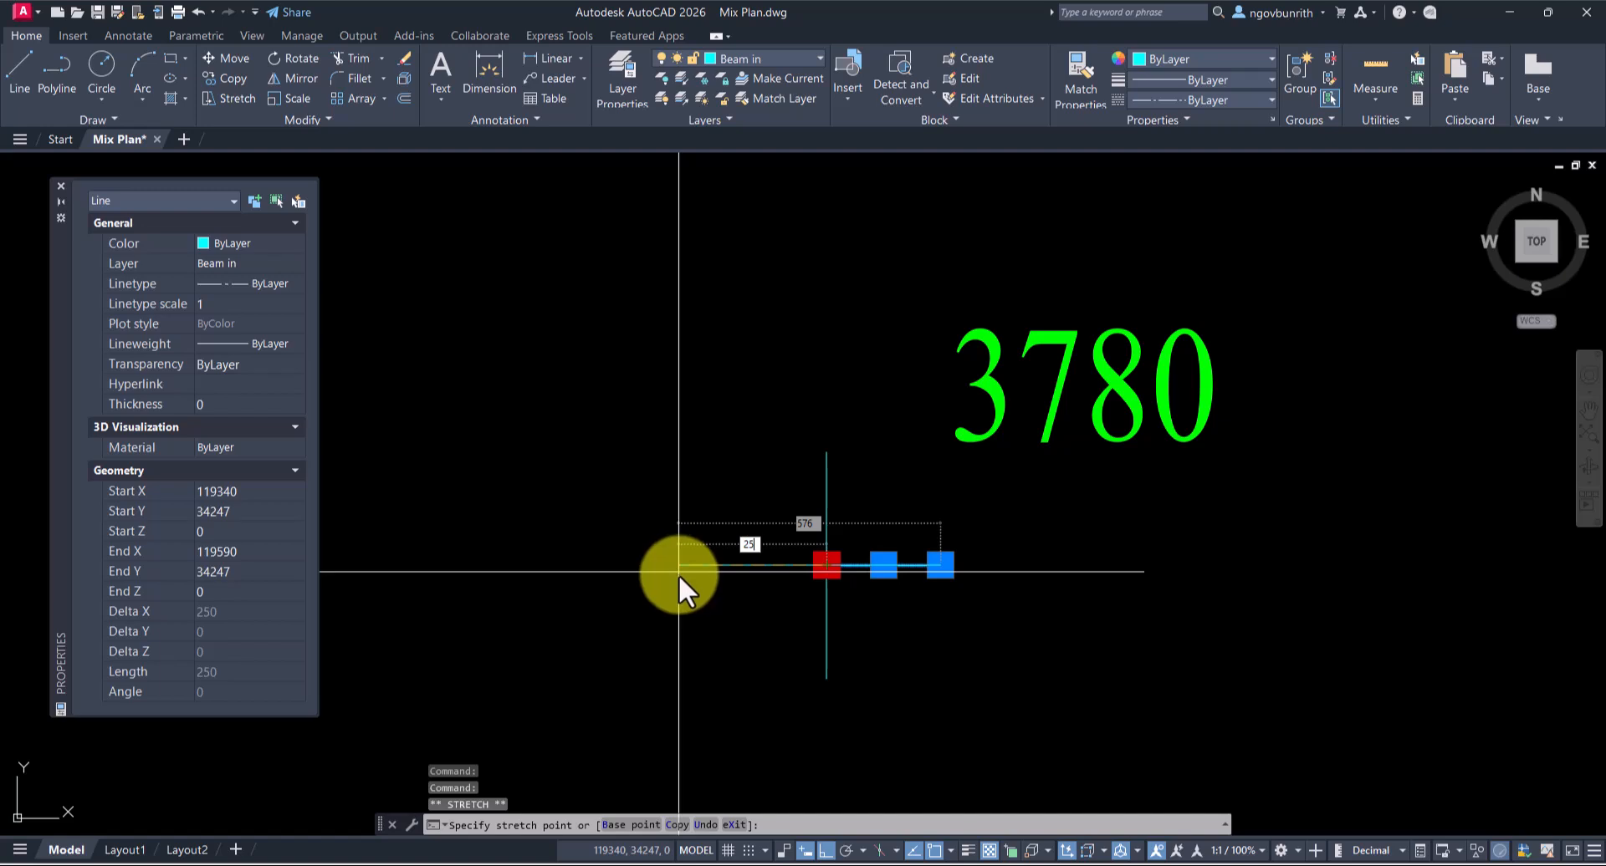
{"action": "key", "text": "Return"}
{"action": "key", "text": "Escape"}
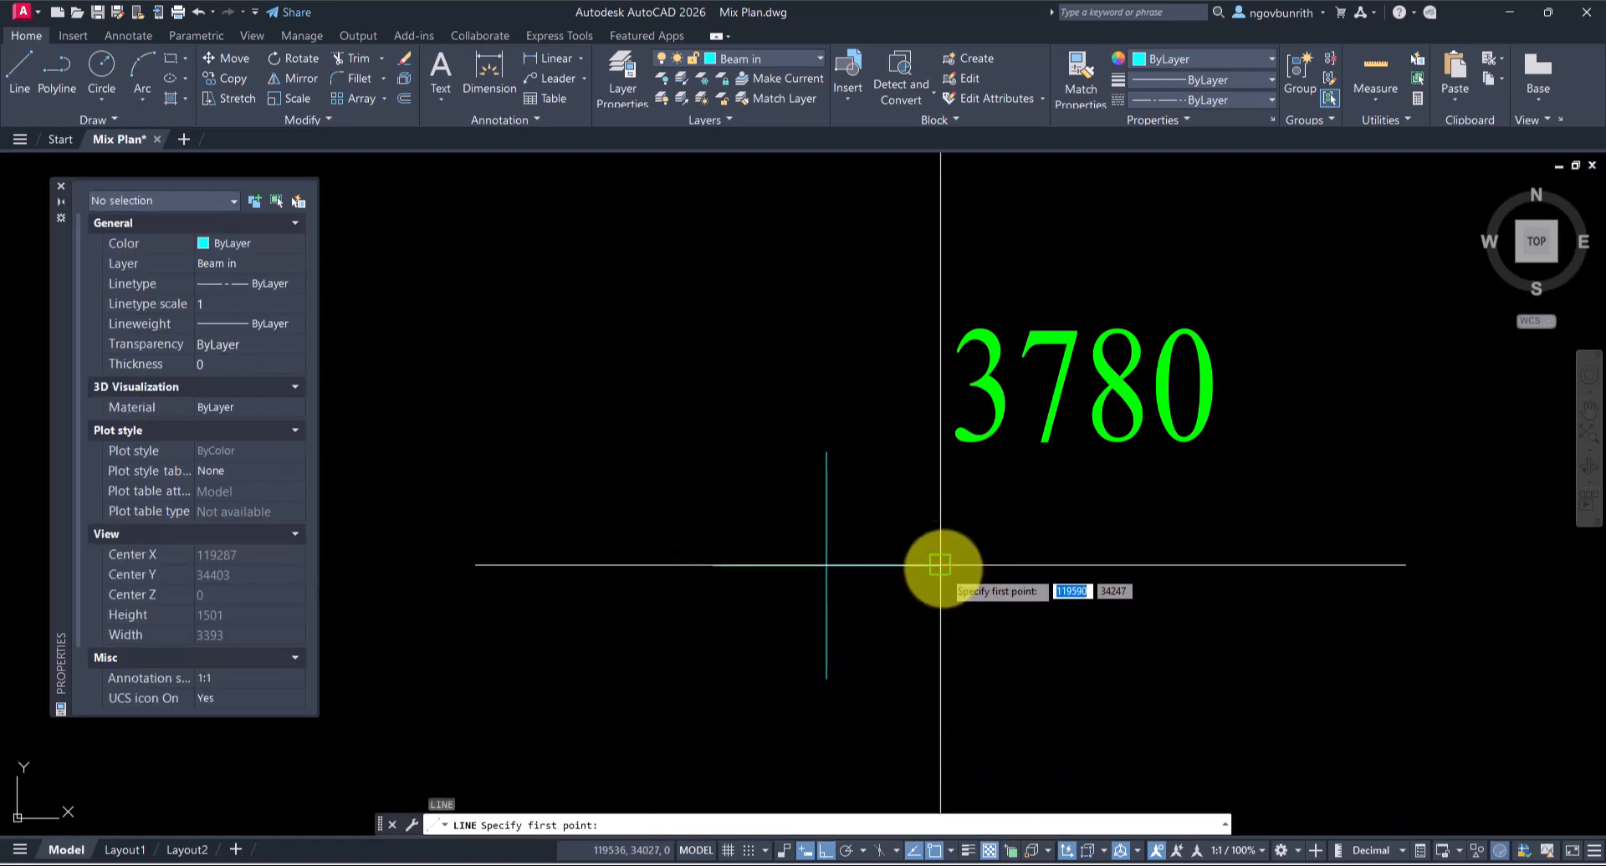
Step: Draw two diagonal lines joining the horizontal line's ends to the vertical line's lower end, forming a downward triangle
{"action": "type", "text": "l"}
{"action": "key", "text": "Return"}
{"action": "left_click", "coordinate": [940, 566]}
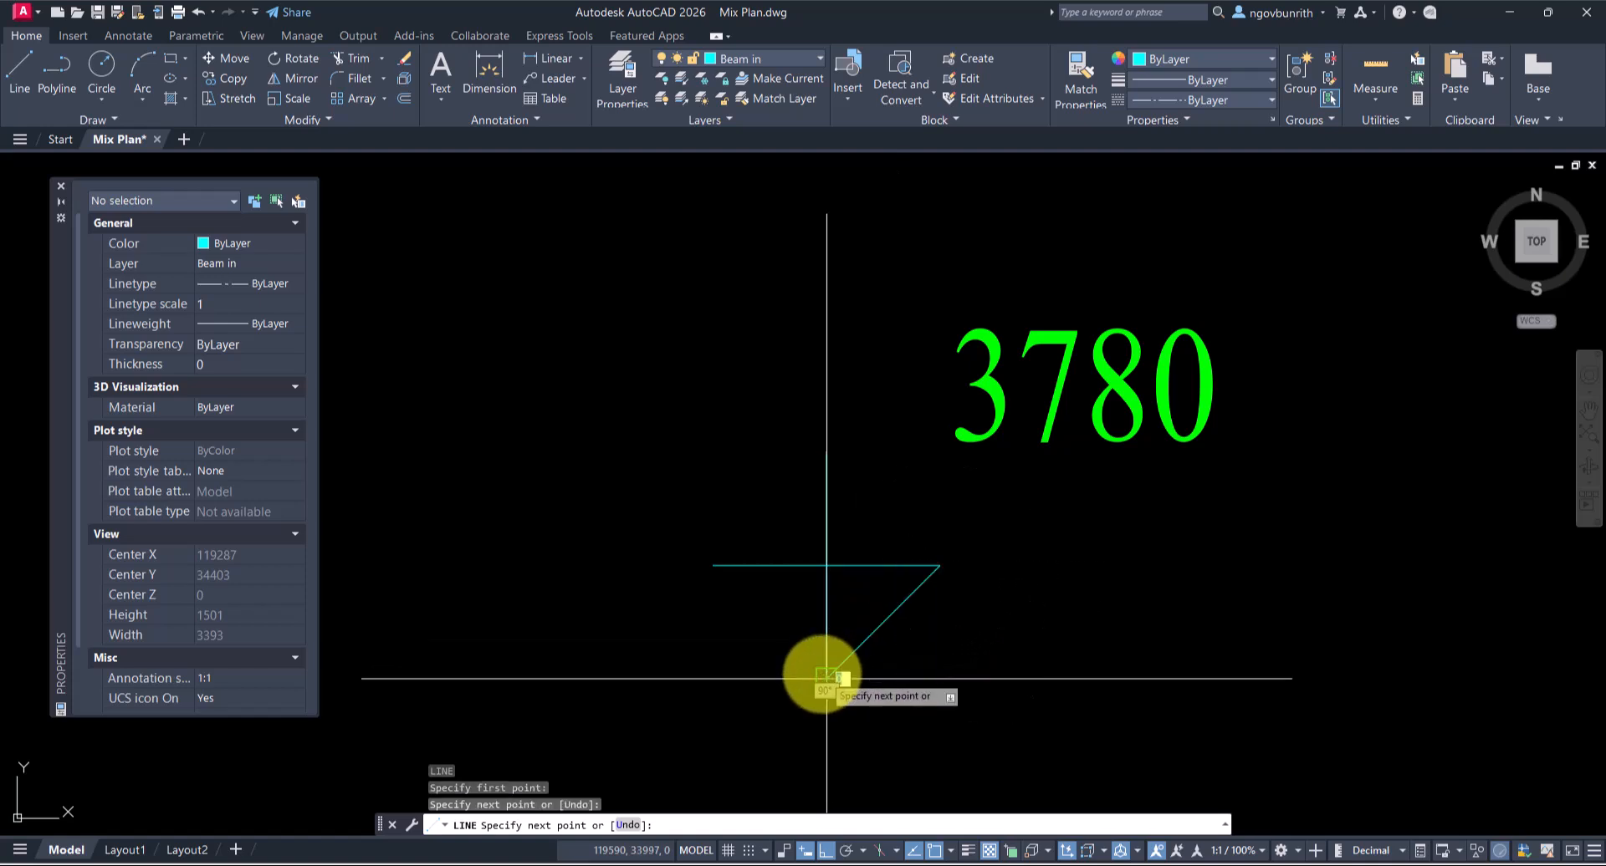
{"action": "left_click", "coordinate": [825, 677]}
{"action": "left_click", "coordinate": [713, 565]}
{"action": "scroll", "coordinate": [712, 565], "scroll_direction": "down", "scroll_amount": 2}
{"action": "key", "text": "Return"}
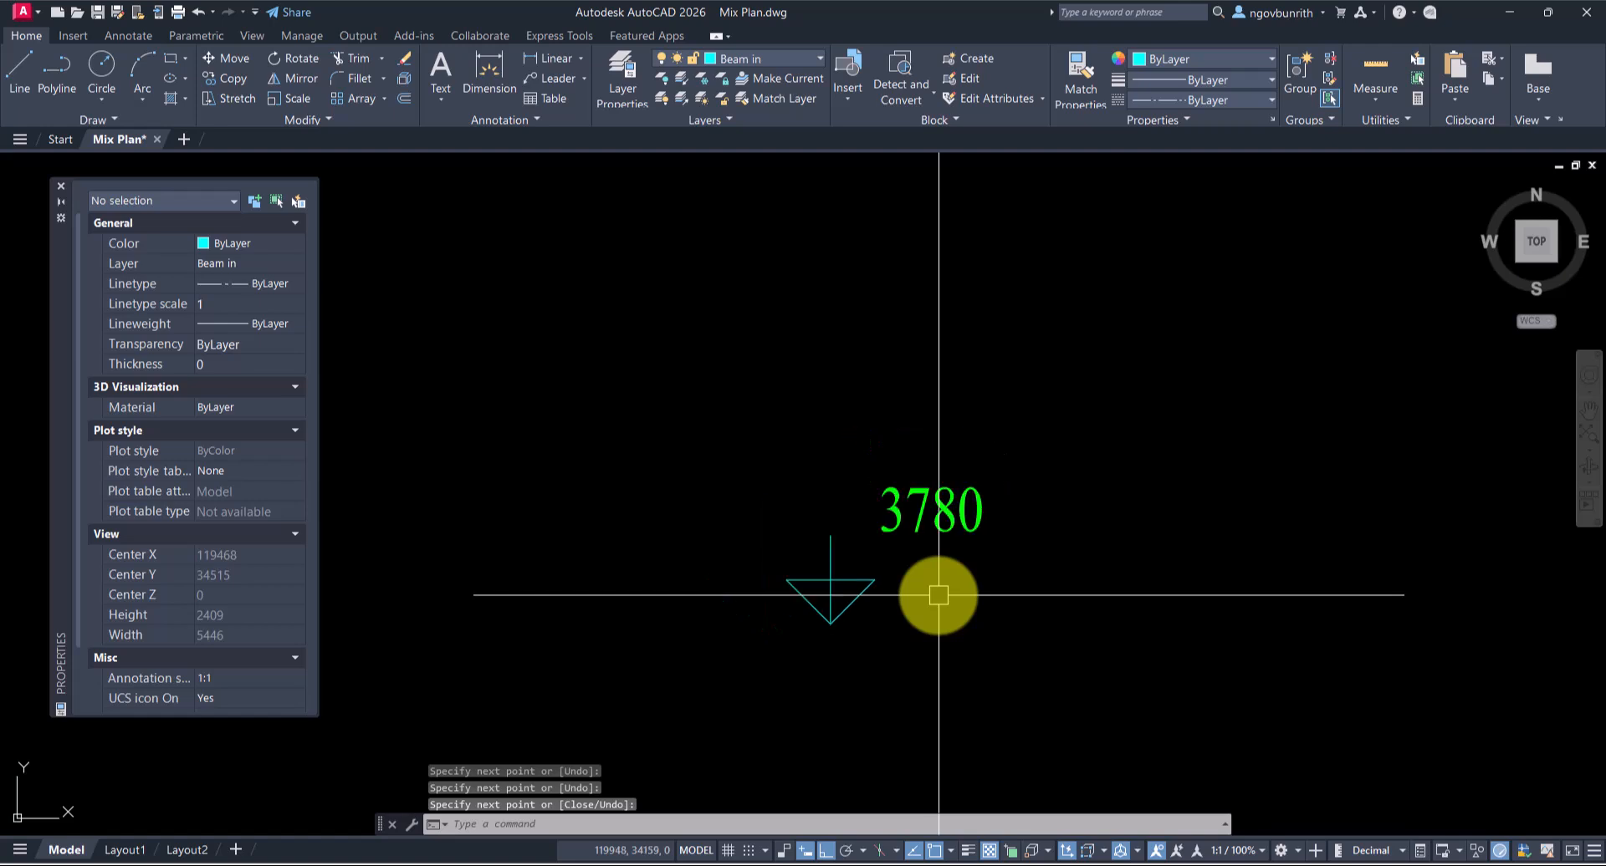
Step: Draw a horizontal line 250 long to the right from the triangle's bottom tip
{"action": "scroll", "coordinate": [939, 595], "scroll_direction": "up", "scroll_amount": 4}
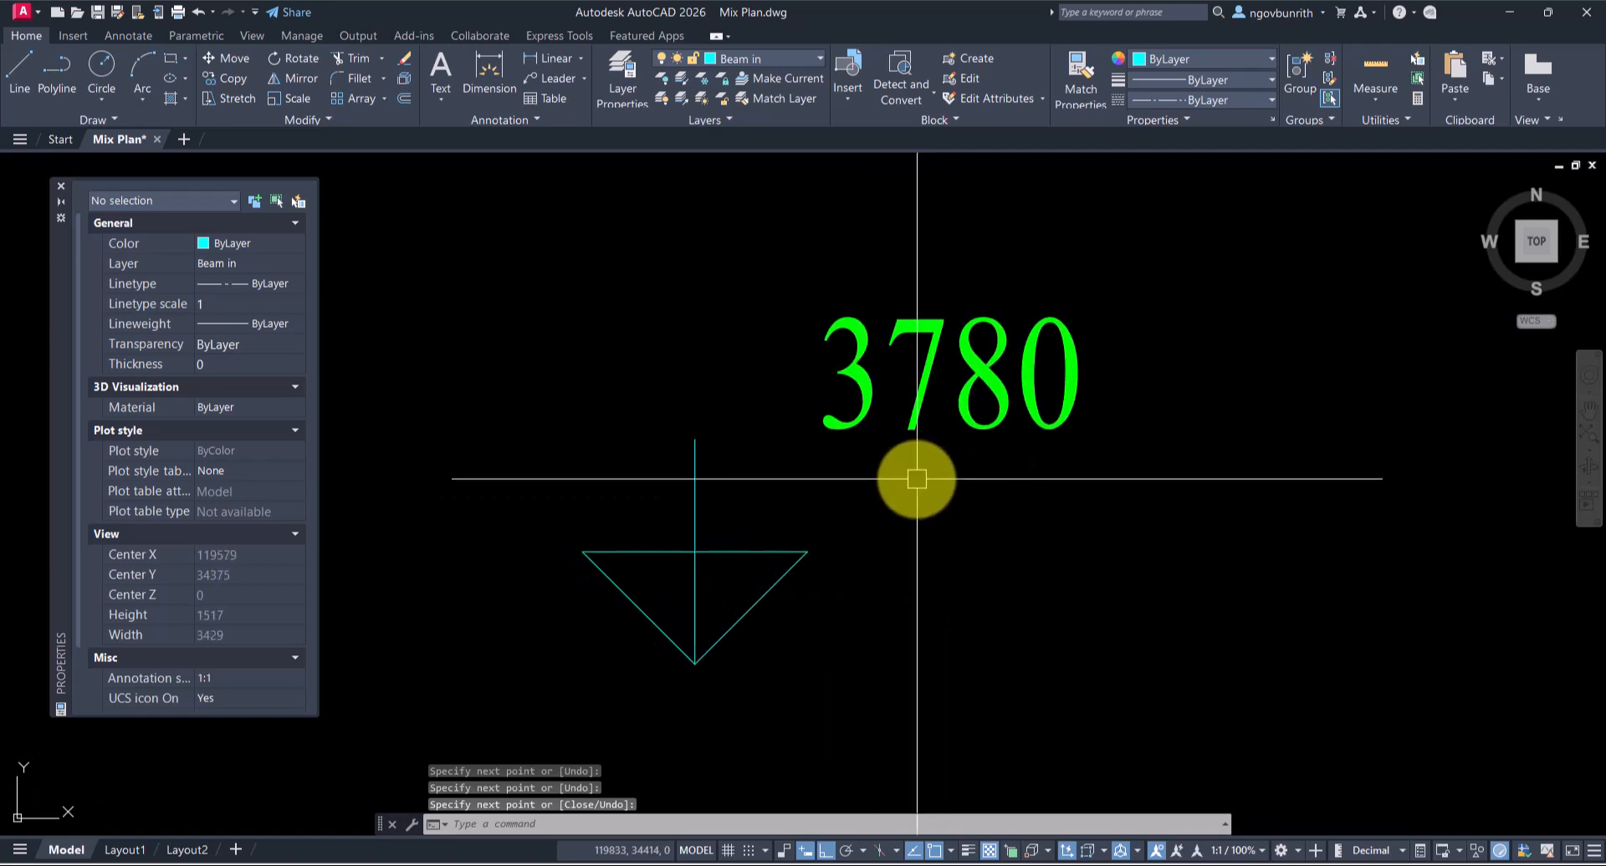
{"action": "scroll", "coordinate": [740, 685], "scroll_direction": "up", "scroll_amount": 2}
{"action": "key", "text": "space"}
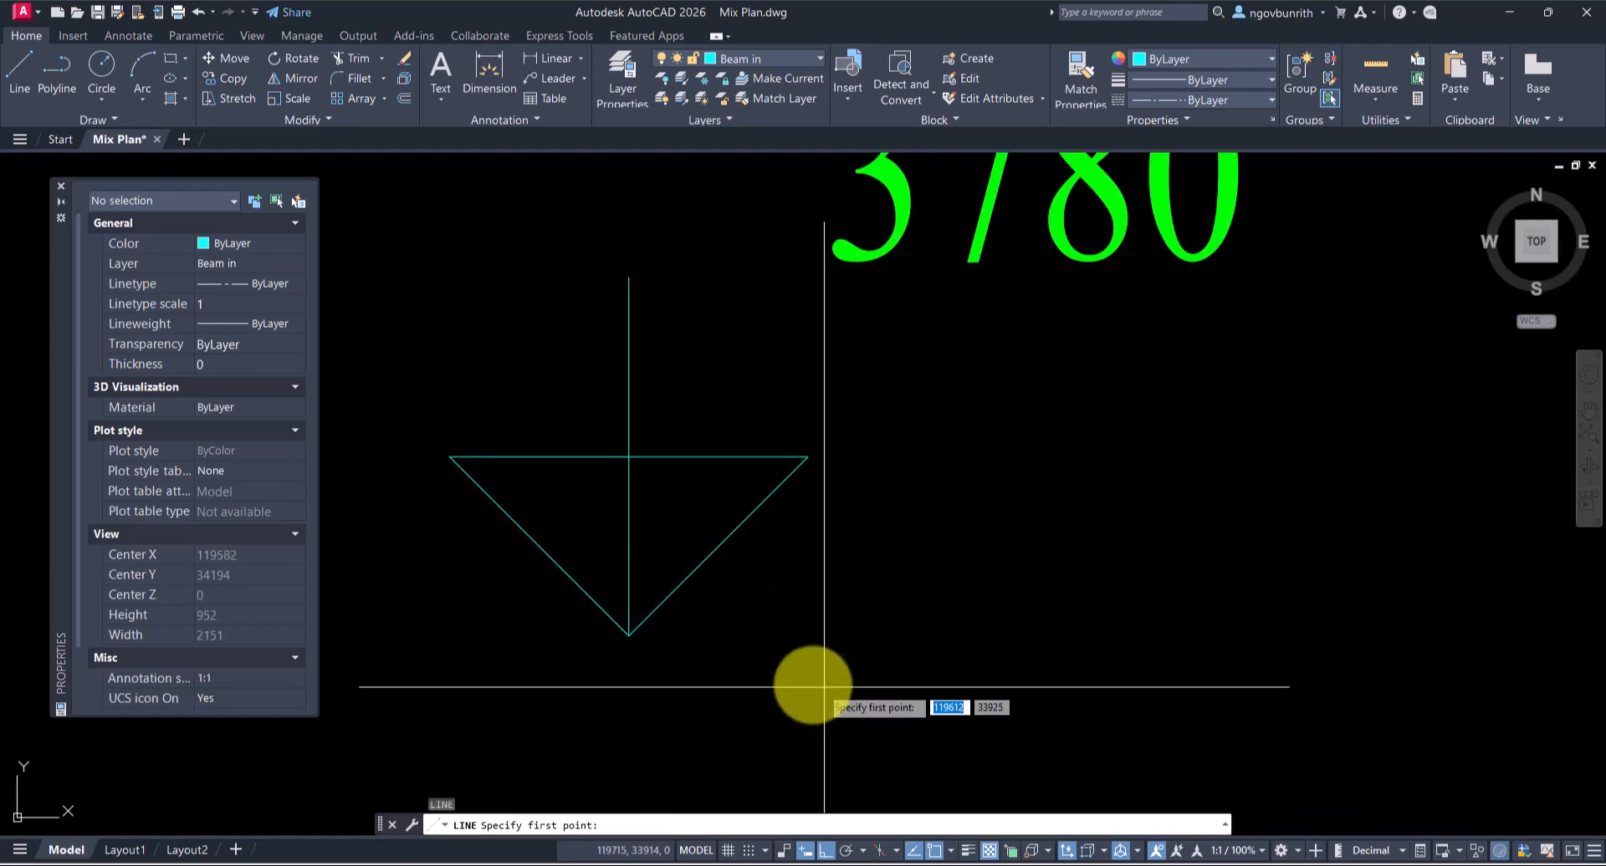
{"action": "left_click", "coordinate": [628, 636]}
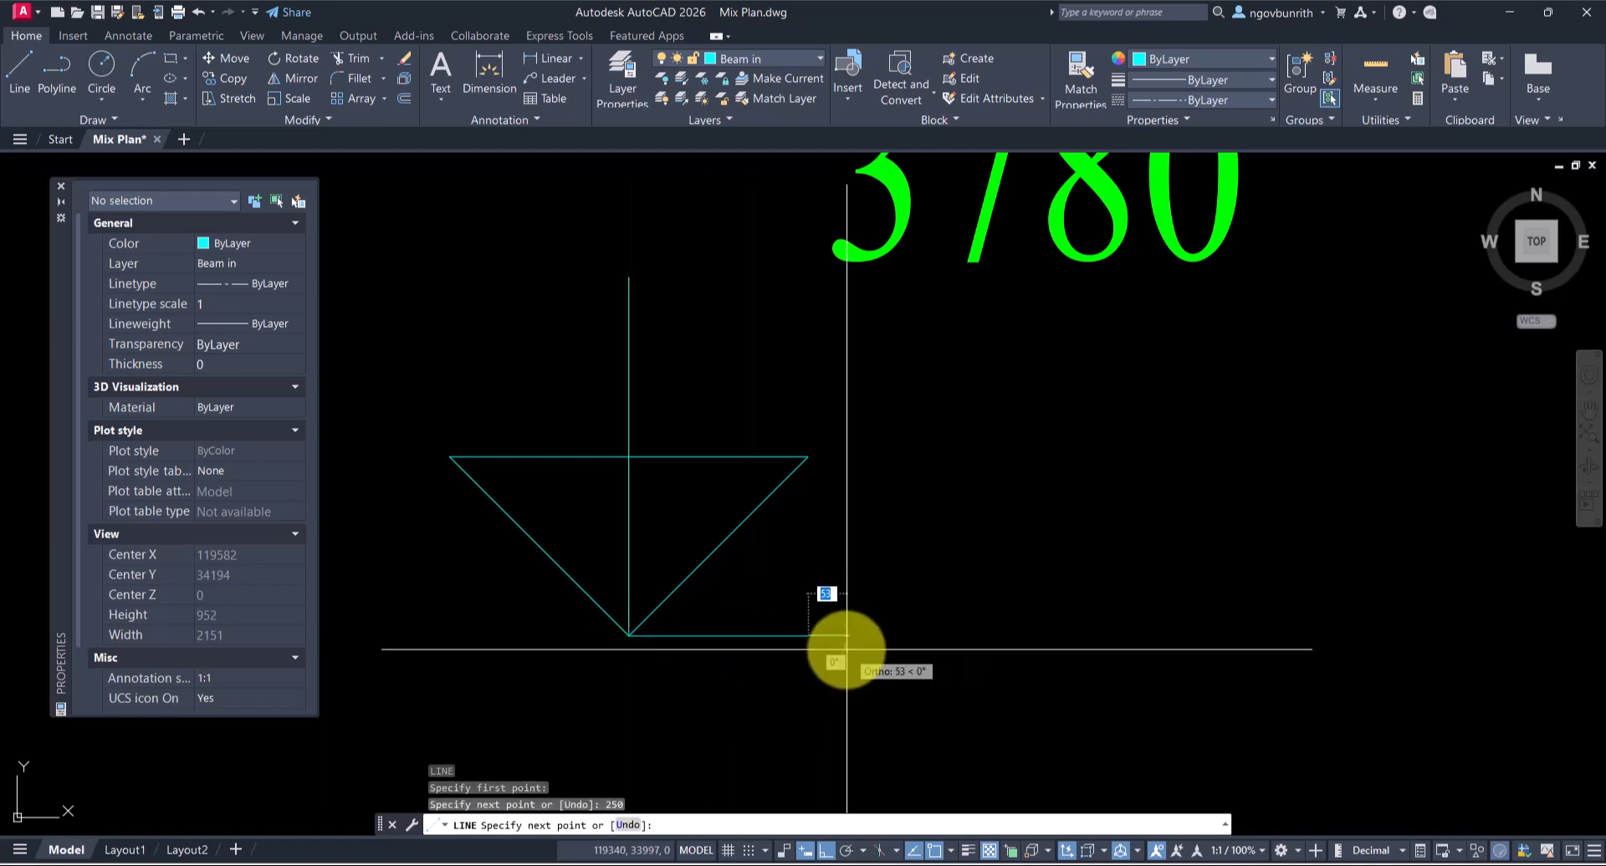
{"action": "key", "text": "space"}
{"action": "scroll", "coordinate": [848, 652], "scroll_direction": "down", "scroll_amount": 4}
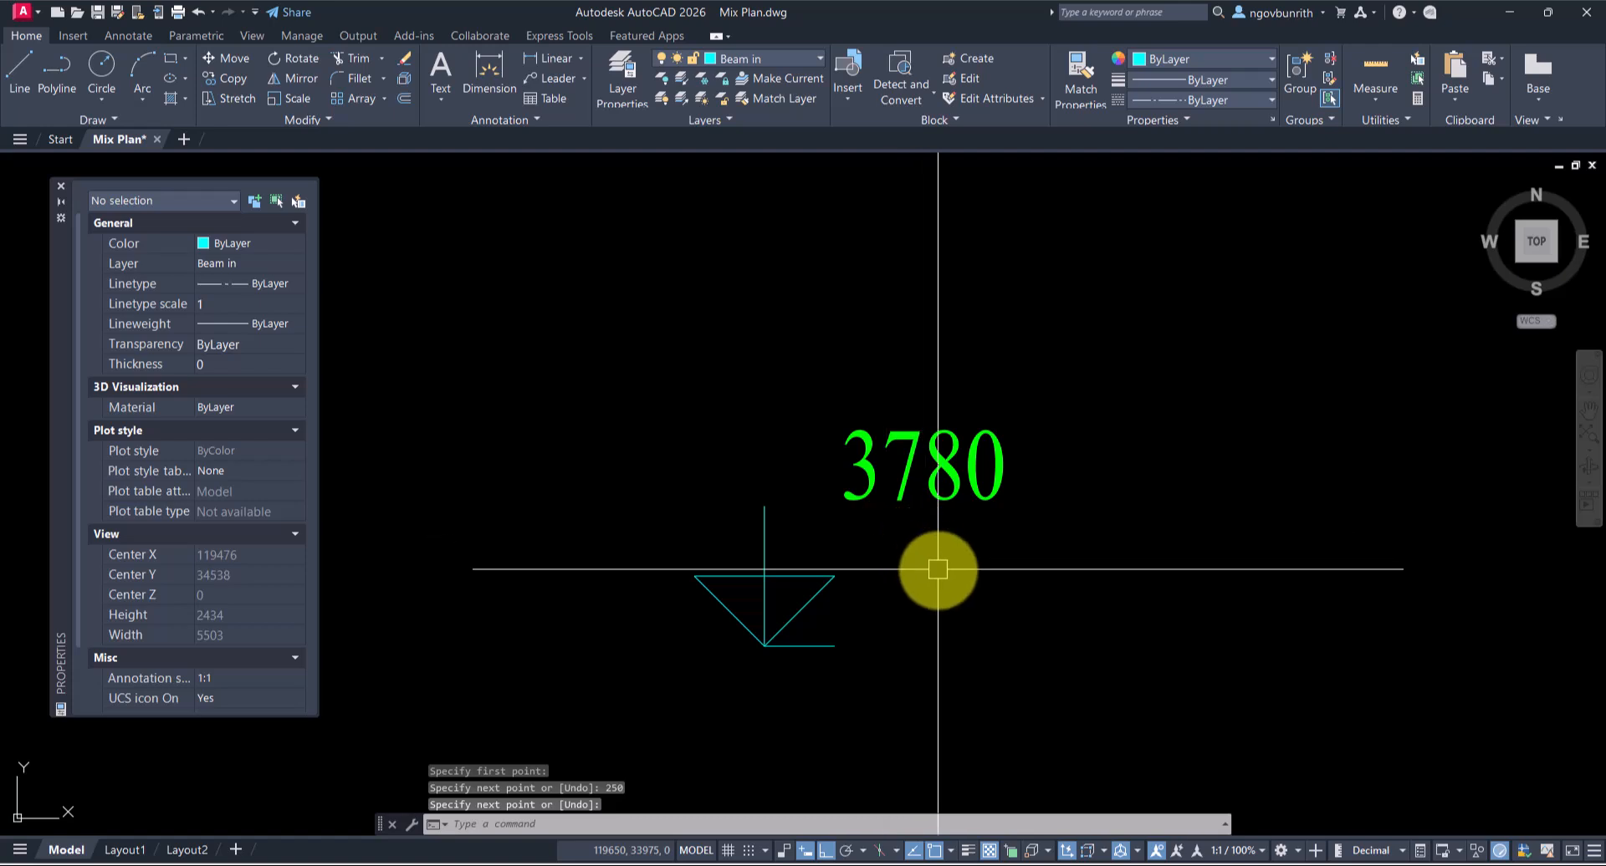
Step: Move the number text about 188 to the left, closer to the symbol's vertical line, and select it again
{"action": "middle_click_drag", "start_coordinate": [938, 570], "coordinate": [896, 609]}
{"action": "left_click", "coordinate": [1067, 448]}
{"action": "left_click", "coordinate": [925, 523]}
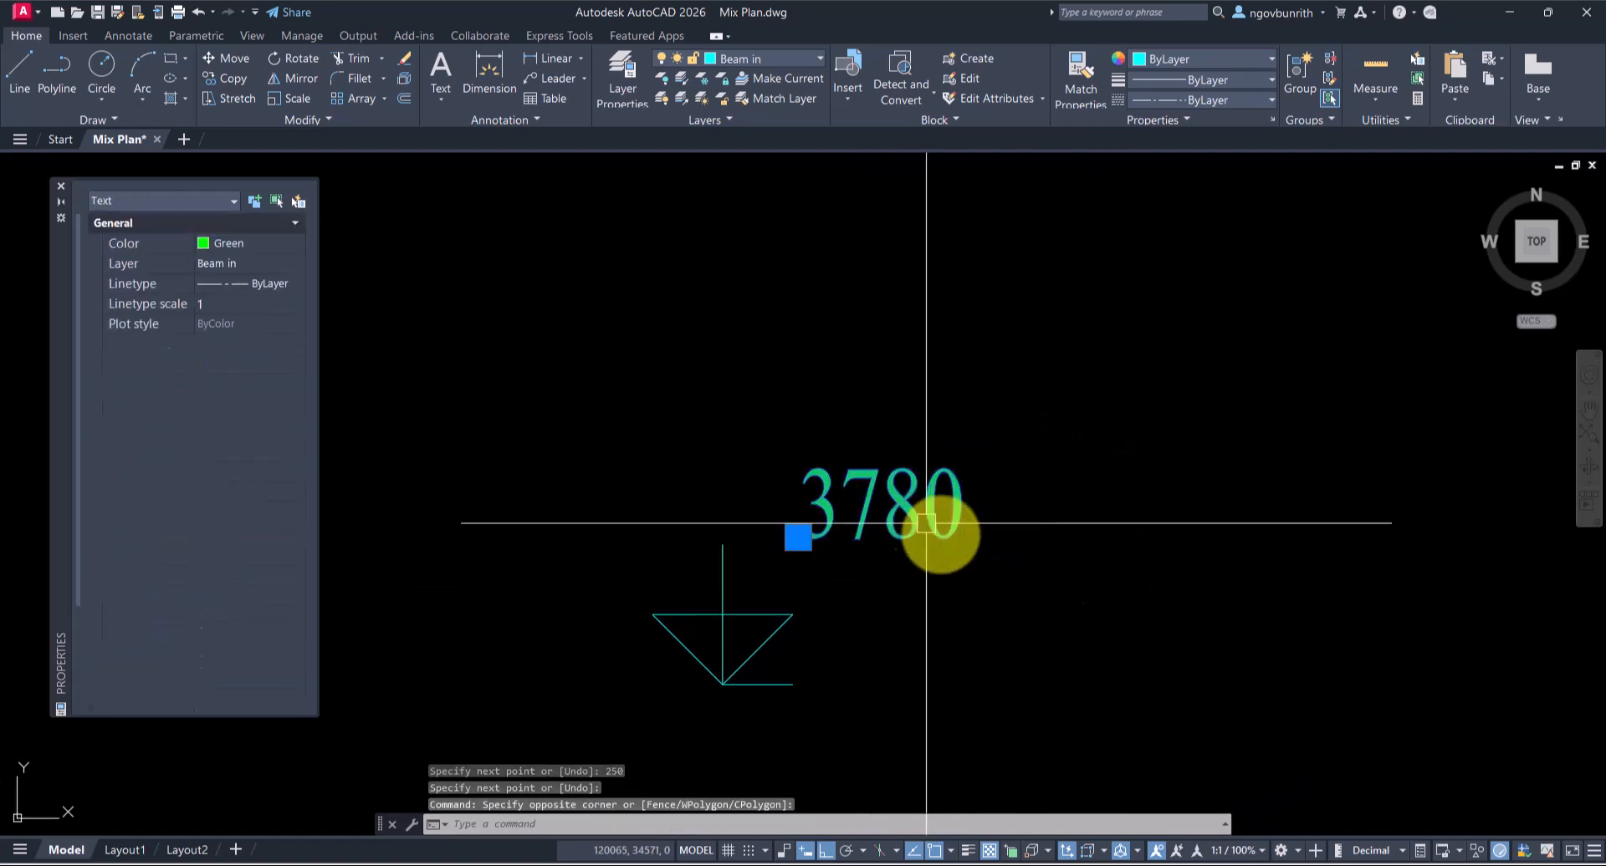
{"action": "type", "text": "m"}
{"action": "key", "text": "space"}
{"action": "left_click", "coordinate": [1164, 585]}
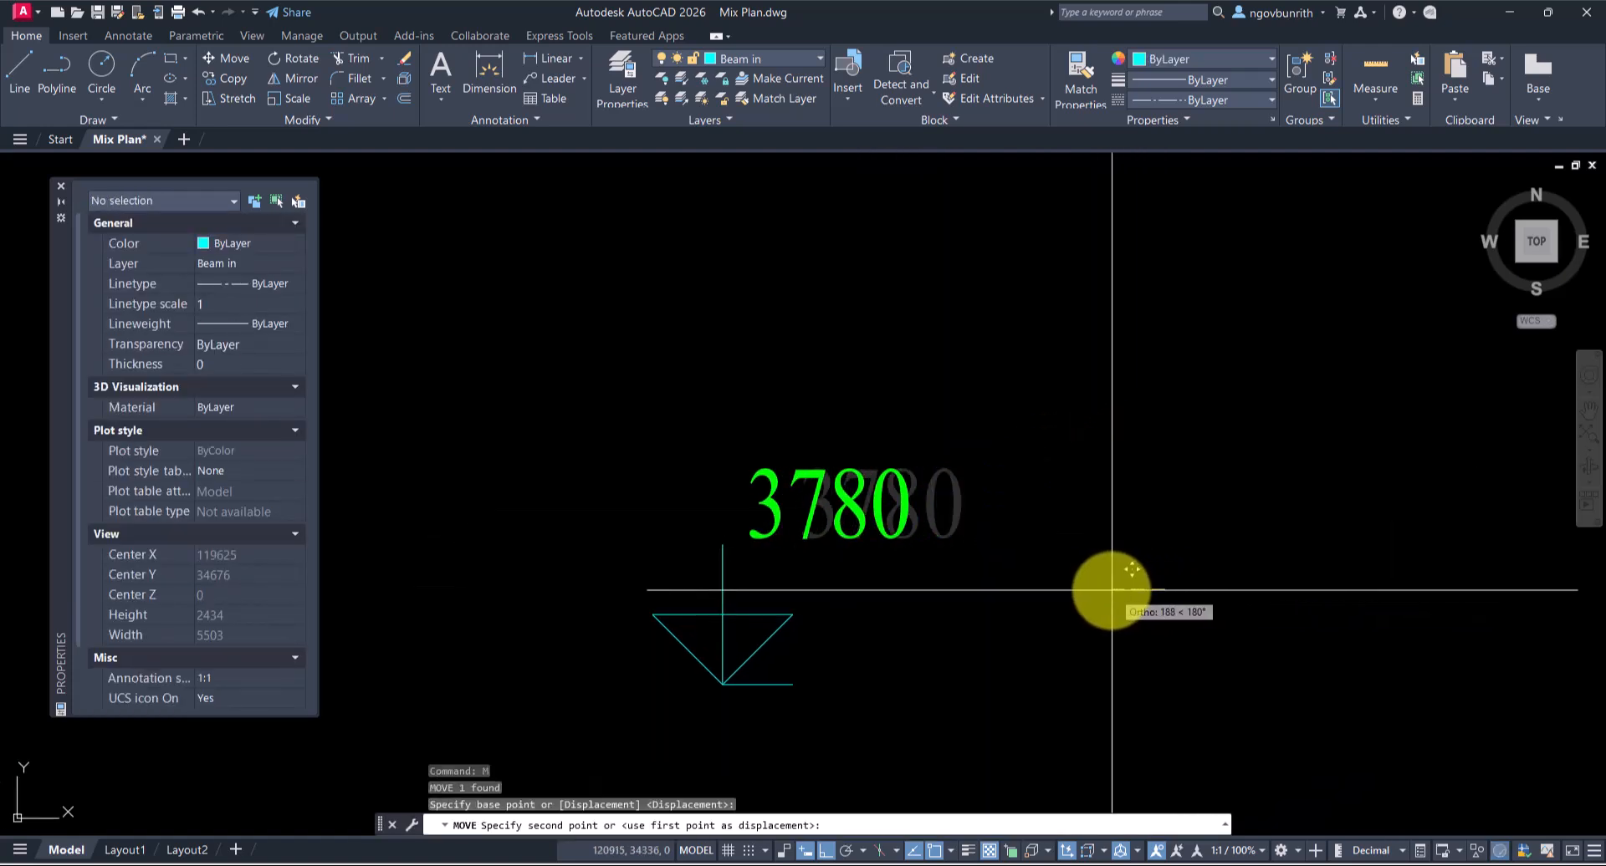
{"action": "left_click", "coordinate": [1112, 589]}
{"action": "left_click", "coordinate": [918, 483]}
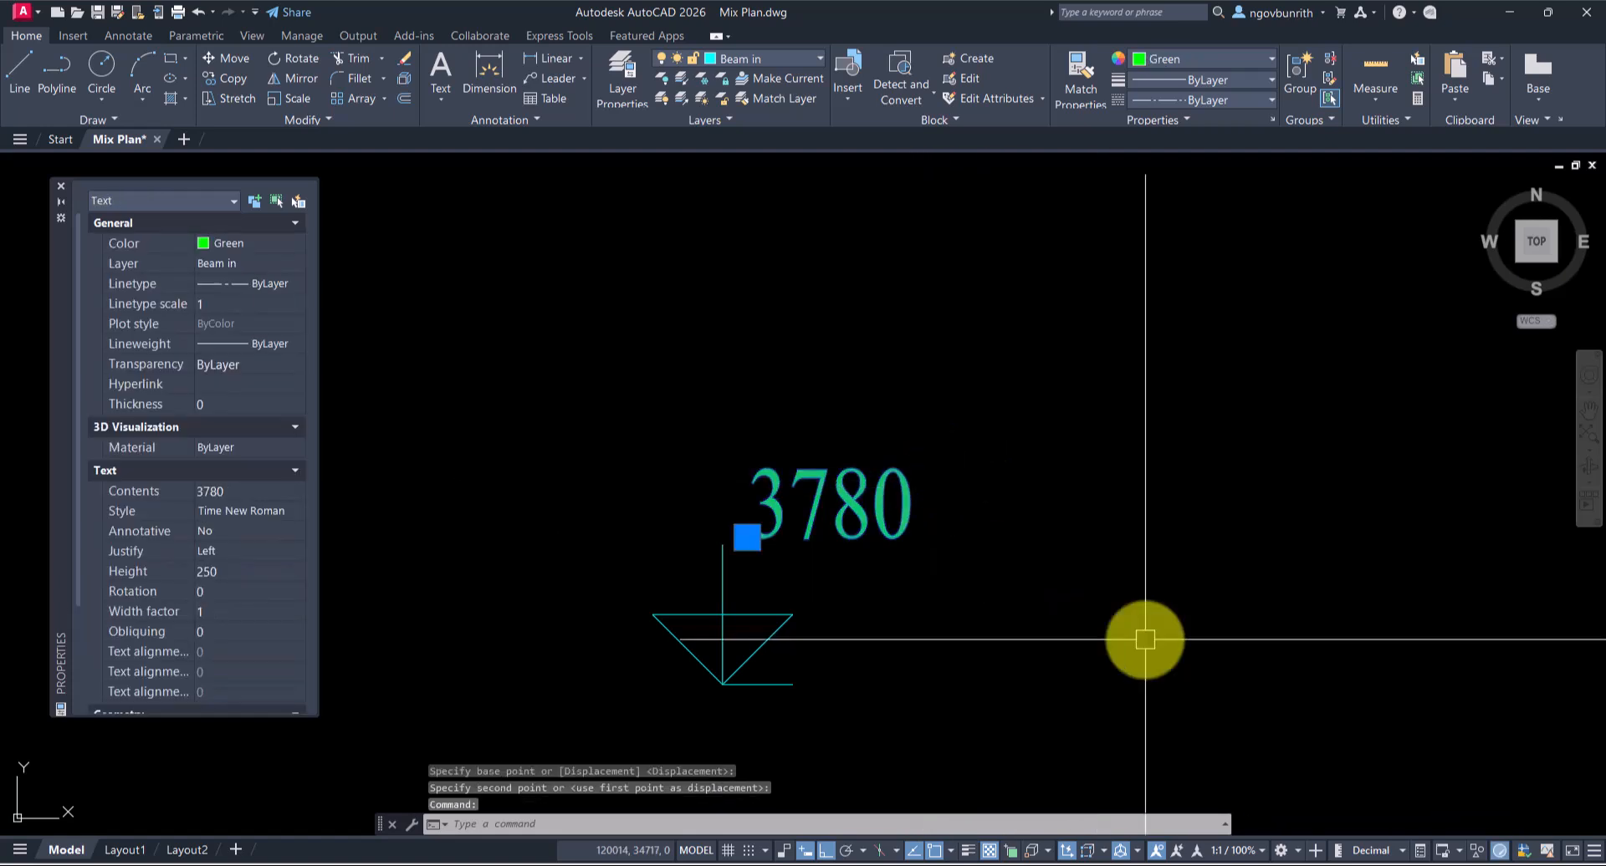
Step: Move the number text slightly upward so it sits clear above the symbol's vertical line
{"action": "type", "text": "m"}
{"action": "key", "text": "space"}
{"action": "left_click", "coordinate": [1142, 640]}
{"action": "left_click", "coordinate": [1130, 612]}
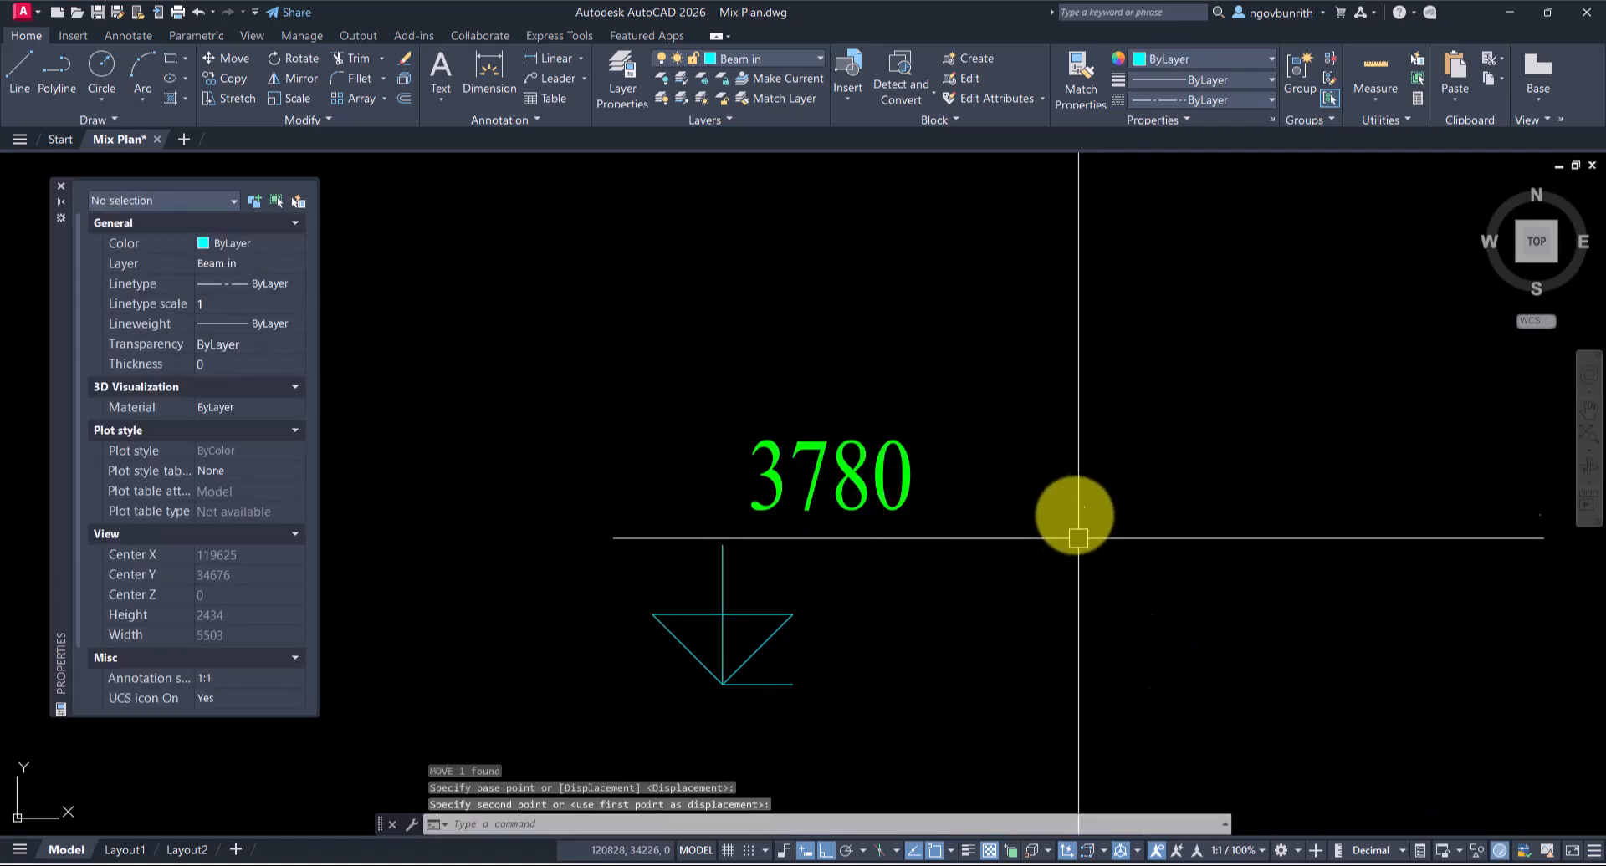
{"action": "scroll", "coordinate": [1077, 535], "scroll_direction": "down", "scroll_amount": 1}
{"action": "scroll", "coordinate": [845, 573], "scroll_direction": "up", "scroll_amount": 1}
{"action": "middle_click_drag", "start_coordinate": [985, 558], "coordinate": [929, 570]}
{"action": "scroll", "coordinate": [928, 499], "scroll_direction": "down", "scroll_amount": 2}
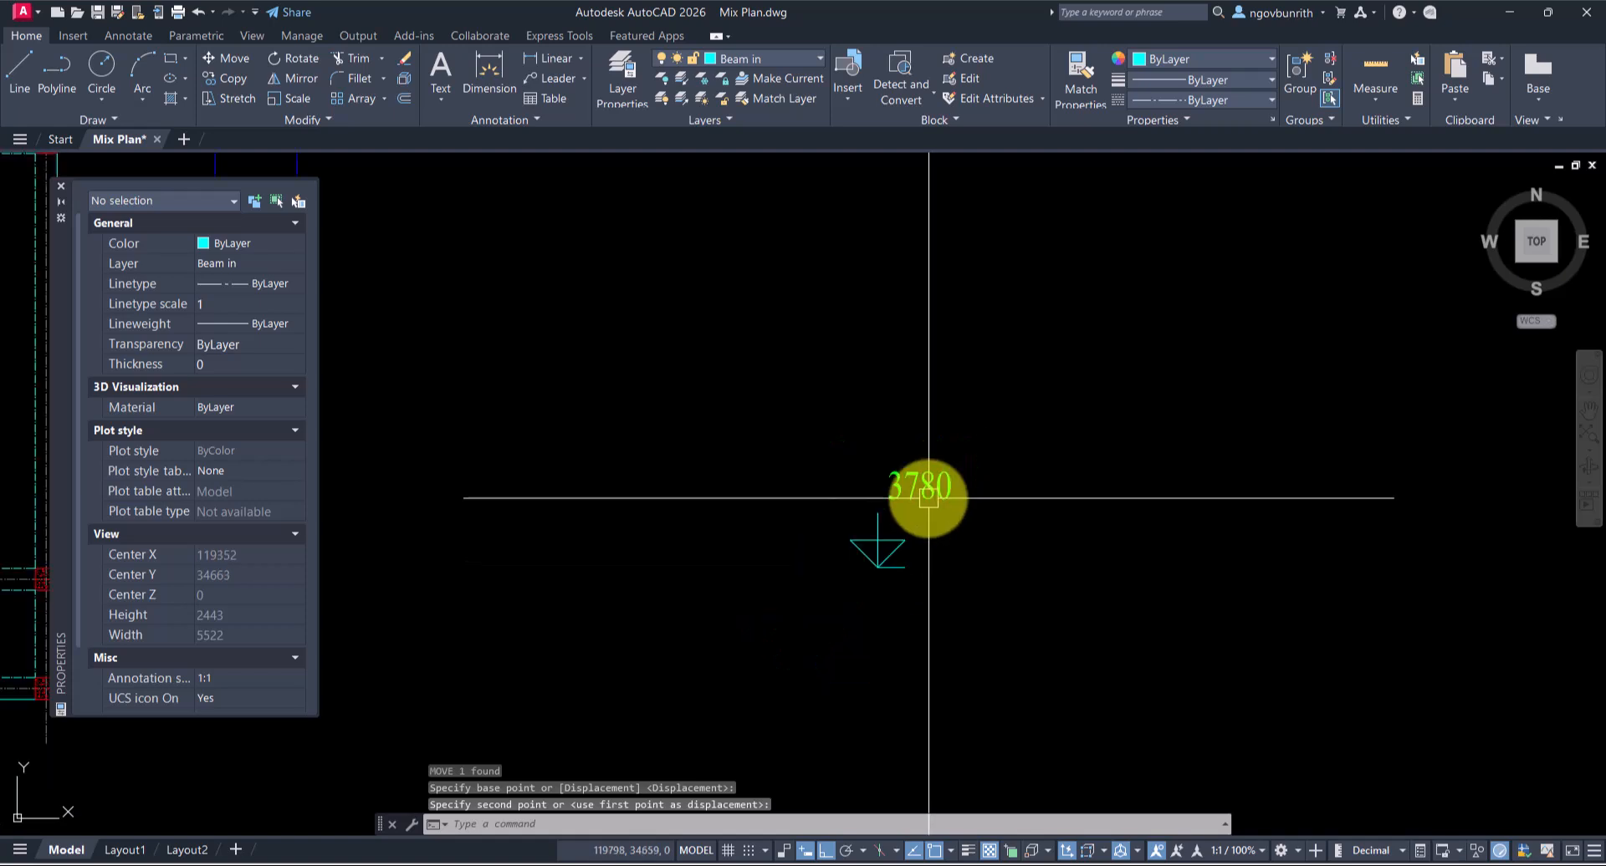
Step: Stretch the upper end of the symbol's vertical line 250 upward
{"action": "scroll", "coordinate": [954, 545], "scroll_direction": "up", "scroll_amount": 3}
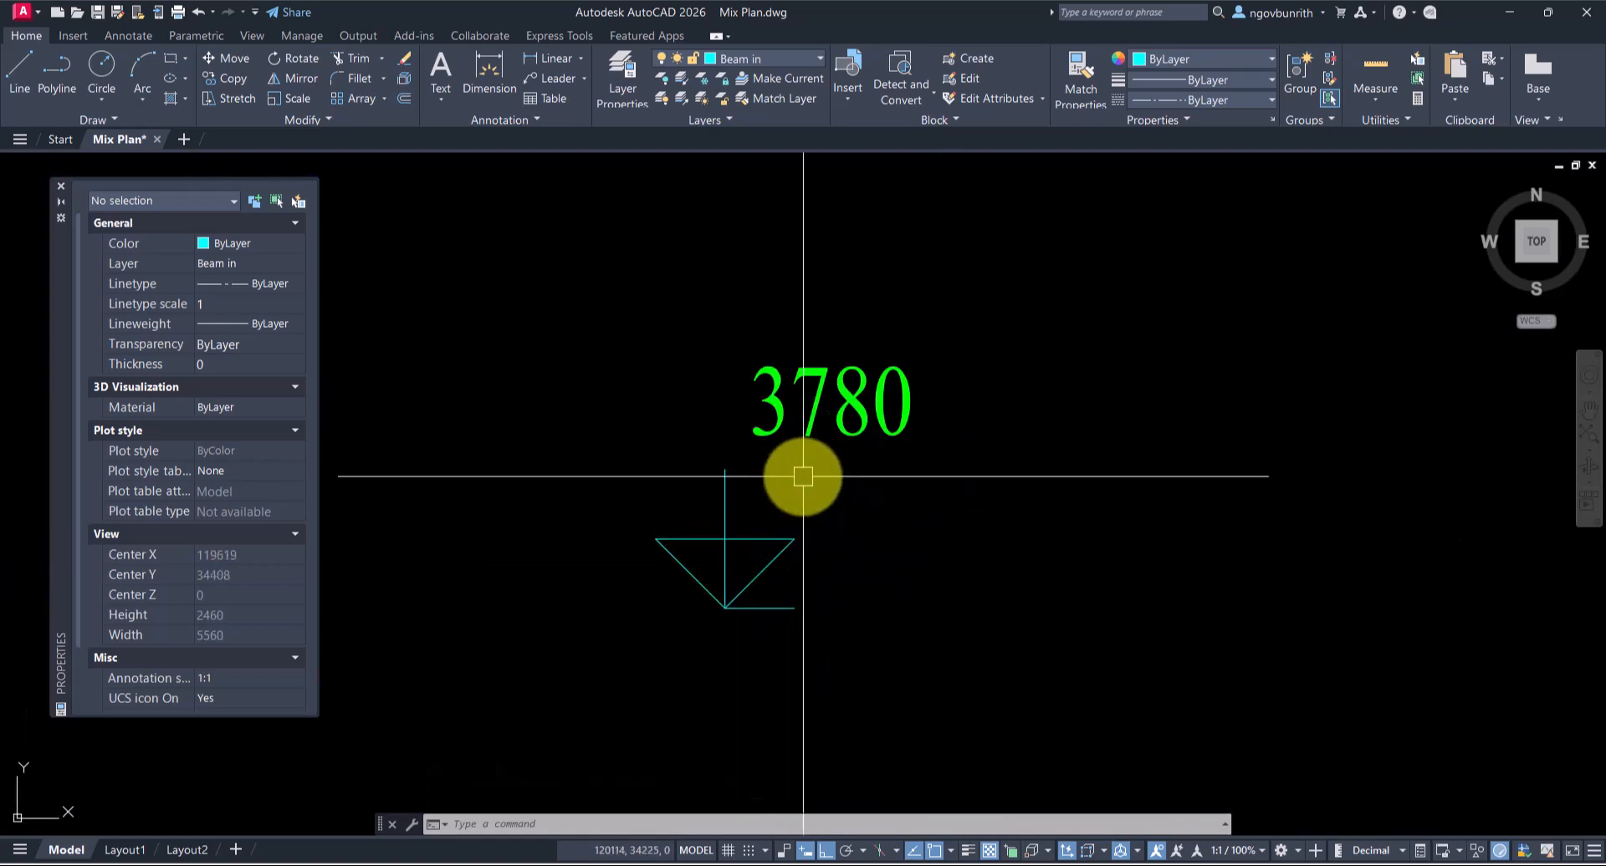
{"action": "scroll", "coordinate": [803, 466], "scroll_direction": "up", "scroll_amount": 2}
{"action": "scroll", "coordinate": [669, 493], "scroll_direction": "up", "scroll_amount": 2}
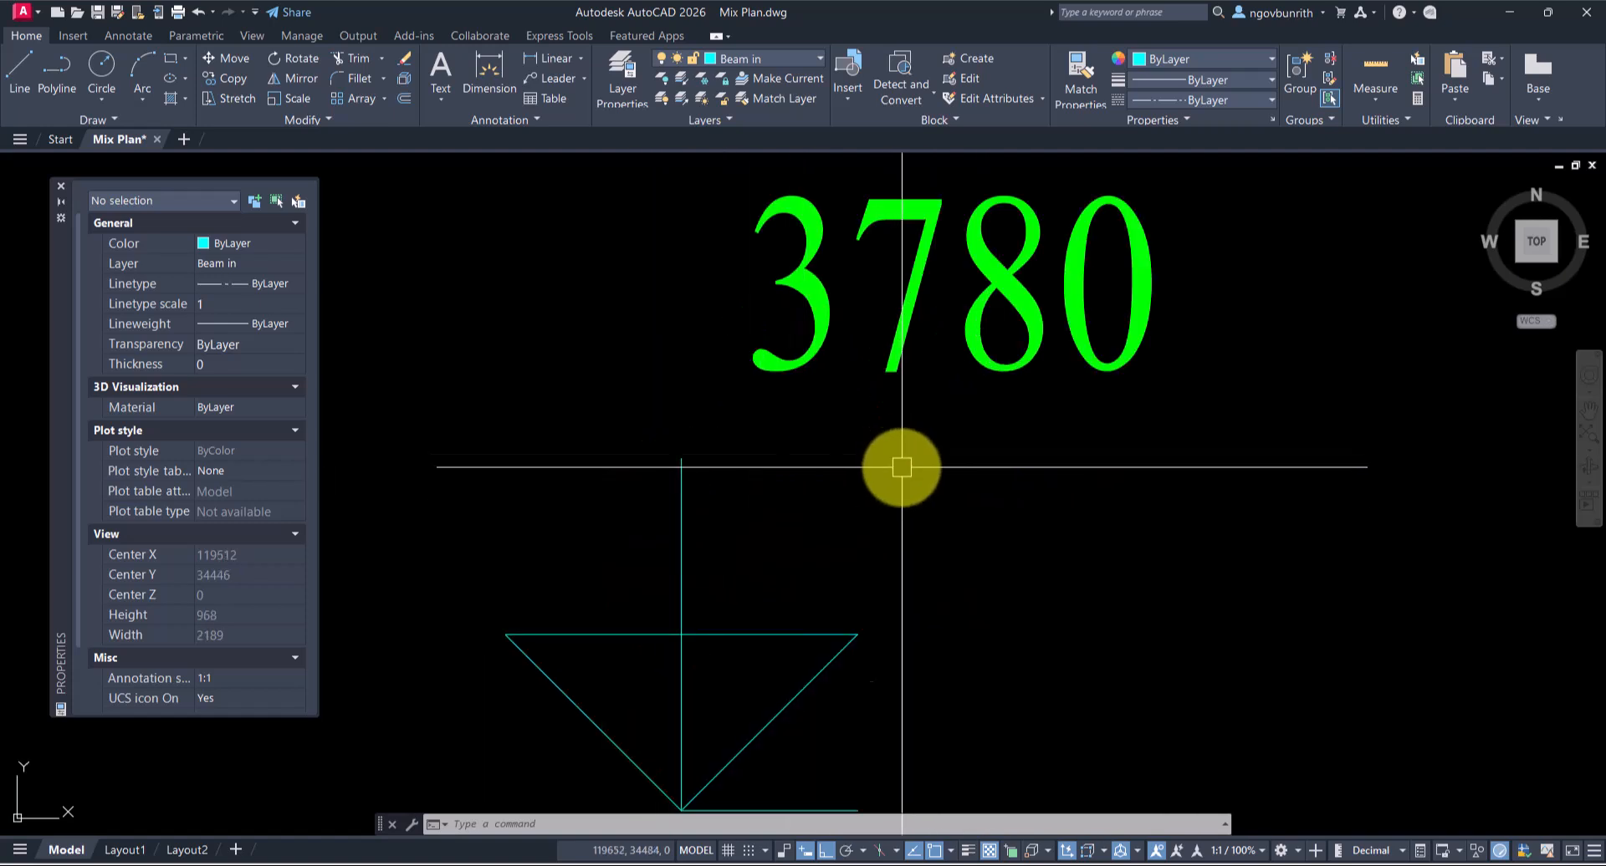
{"action": "scroll", "coordinate": [878, 468], "scroll_direction": "down", "scroll_amount": 2}
{"action": "left_click", "coordinate": [781, 470]}
{"action": "left_click", "coordinate": [718, 522]}
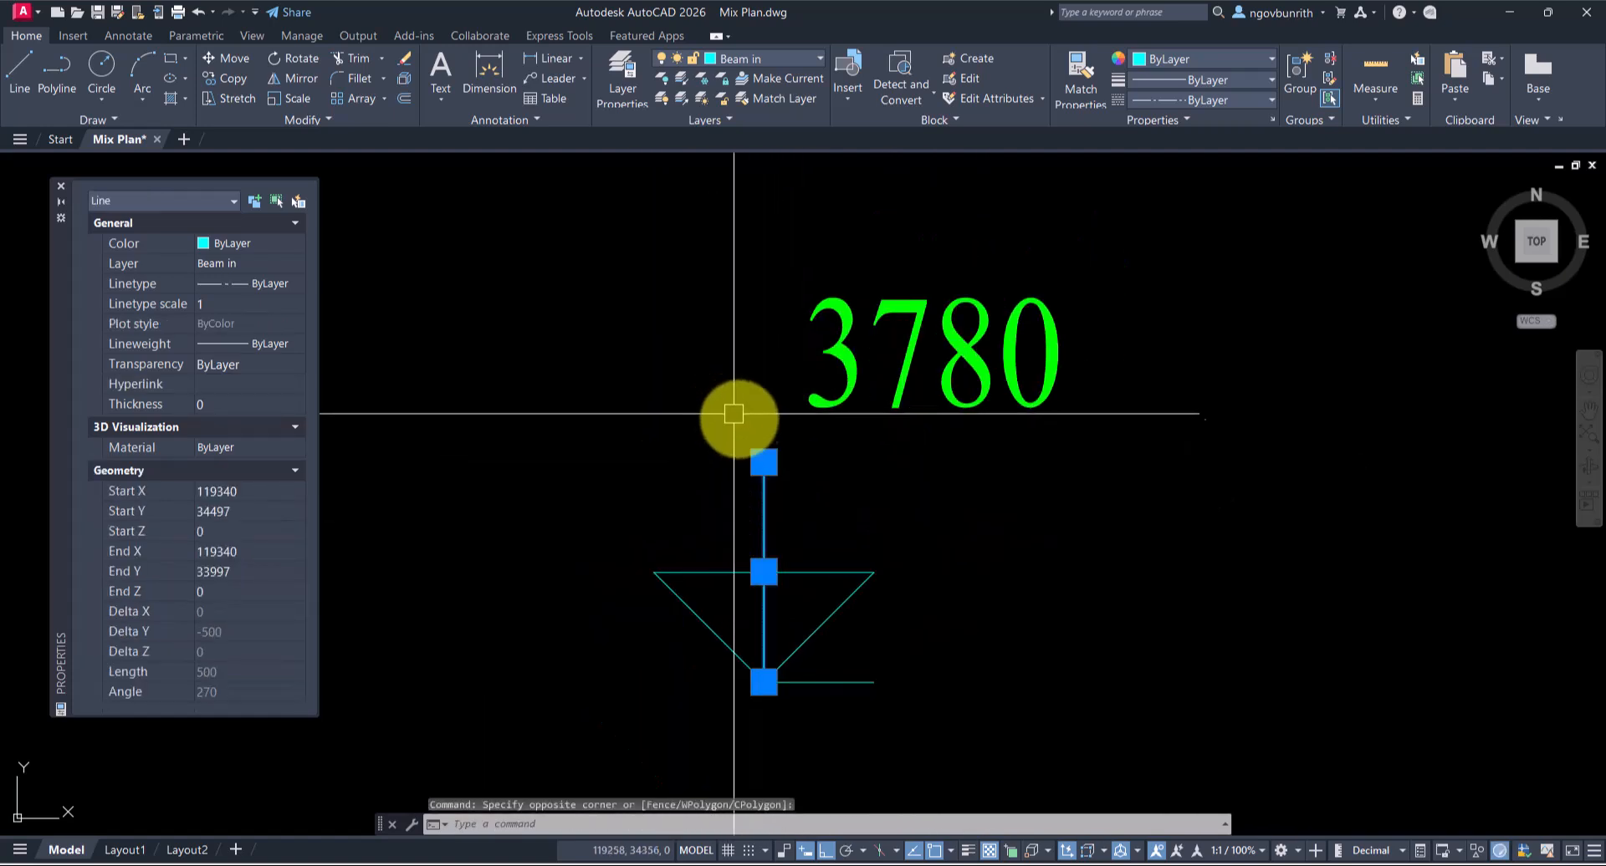
{"action": "left_click", "coordinate": [763, 460]}
{"action": "type", "text": "250"}
{"action": "key", "text": "Return"}
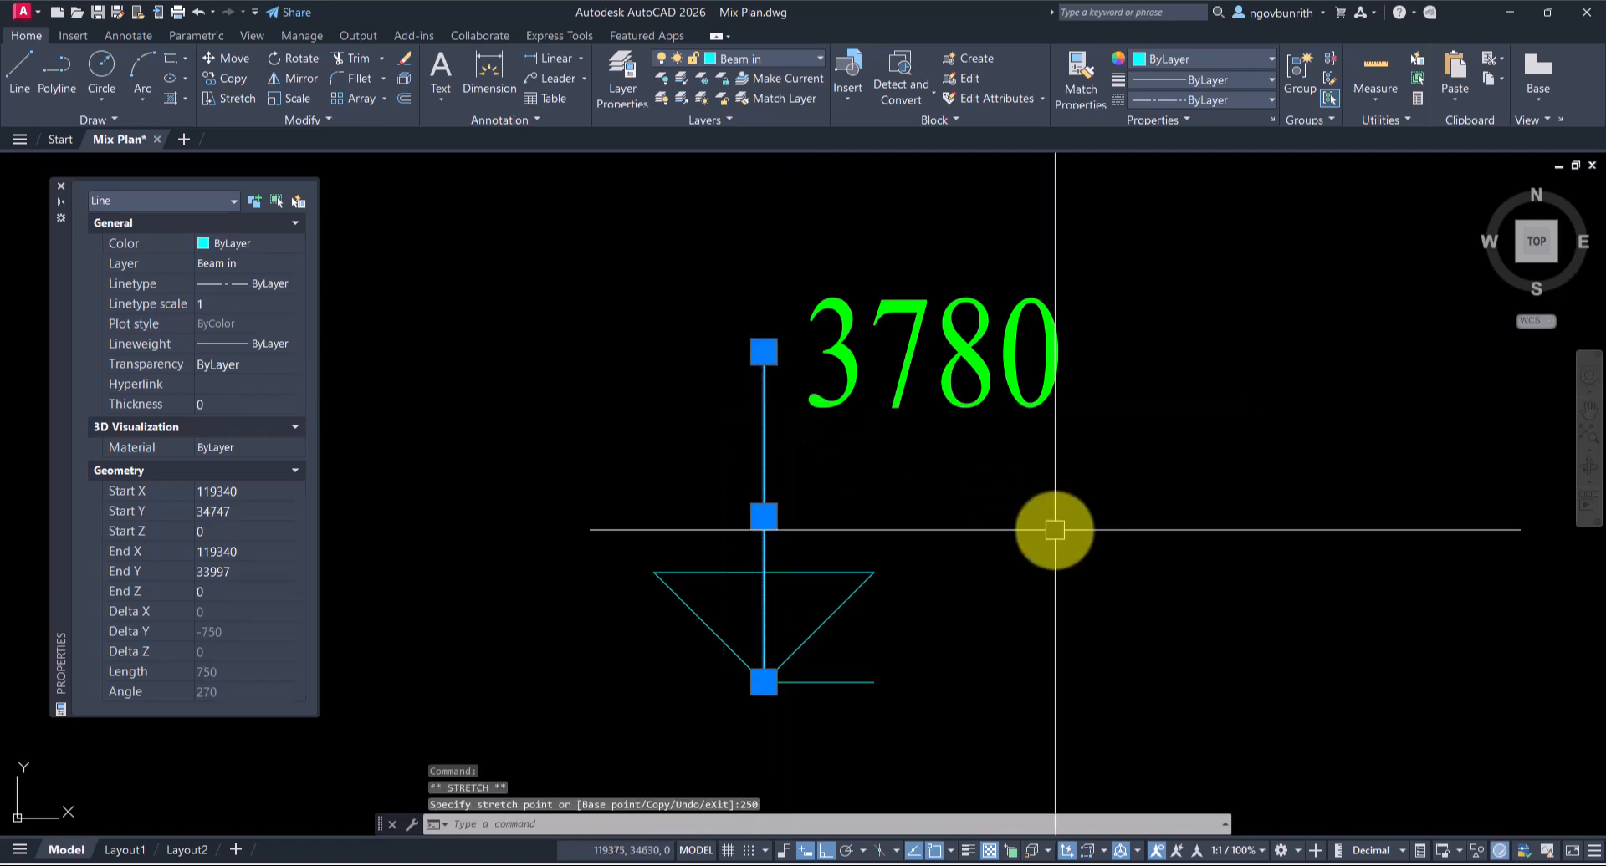
{"action": "key", "text": "Escape"}
{"action": "scroll", "coordinate": [1037, 552], "scroll_direction": "down", "scroll_amount": 4}
{"action": "scroll", "coordinate": [1051, 430], "scroll_direction": "up", "scroll_amount": 2}
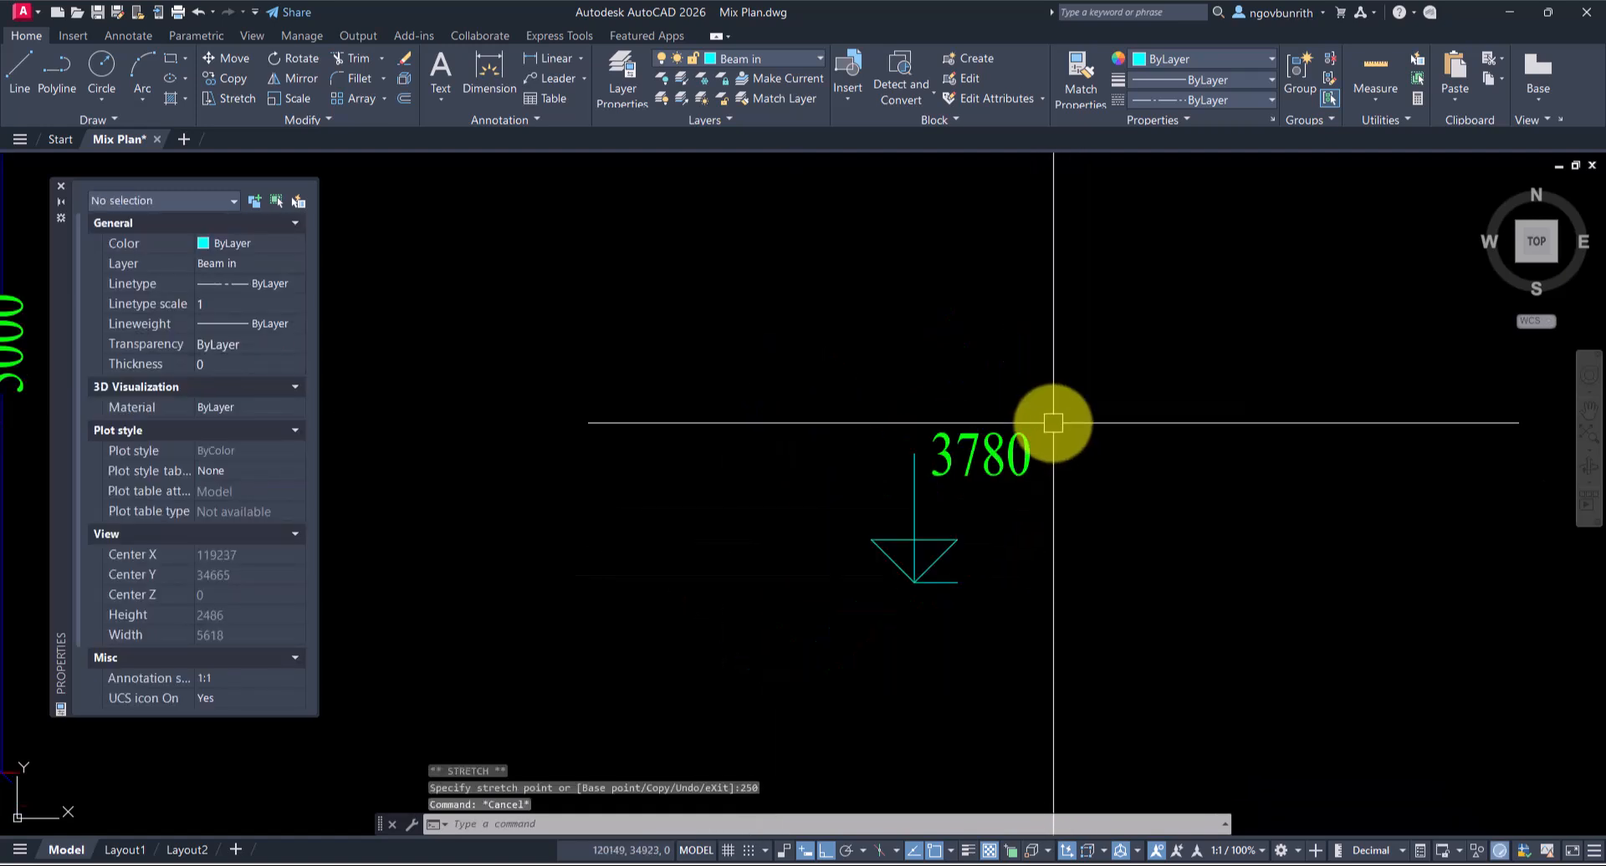
Step: Move the number text straight up so it sits above the vertical line's upper end
{"action": "scroll", "coordinate": [1048, 423], "scroll_direction": "up", "scroll_amount": 2}
{"action": "left_click", "coordinate": [1013, 483]}
{"action": "type", "text": "m"}
{"action": "key", "text": "Return"}
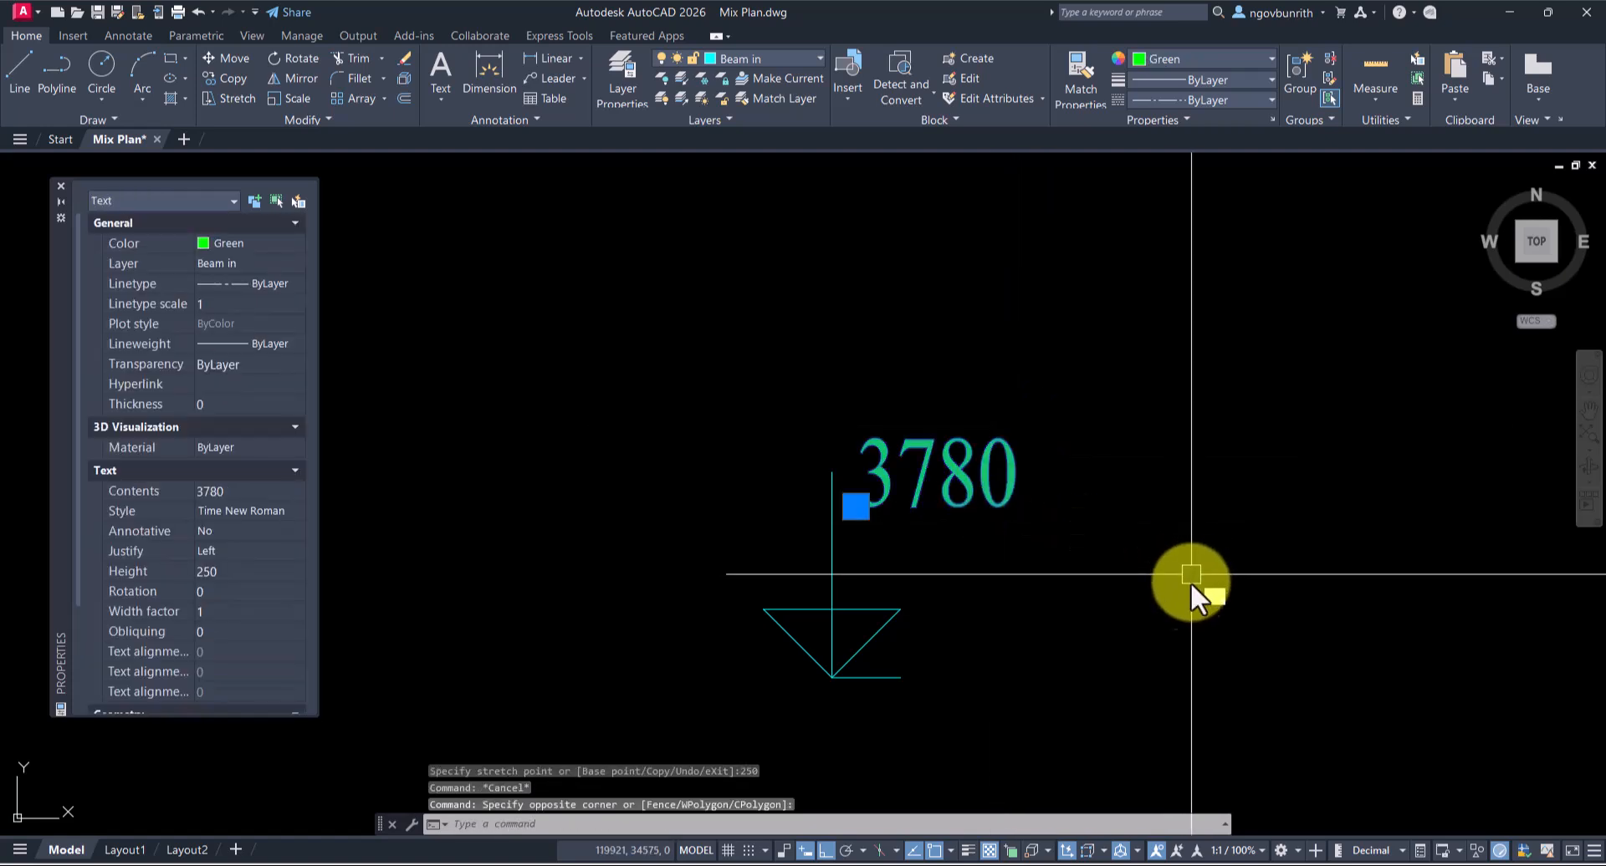
{"action": "left_click", "coordinate": [1177, 613]}
{"action": "left_click", "coordinate": [1176, 542]}
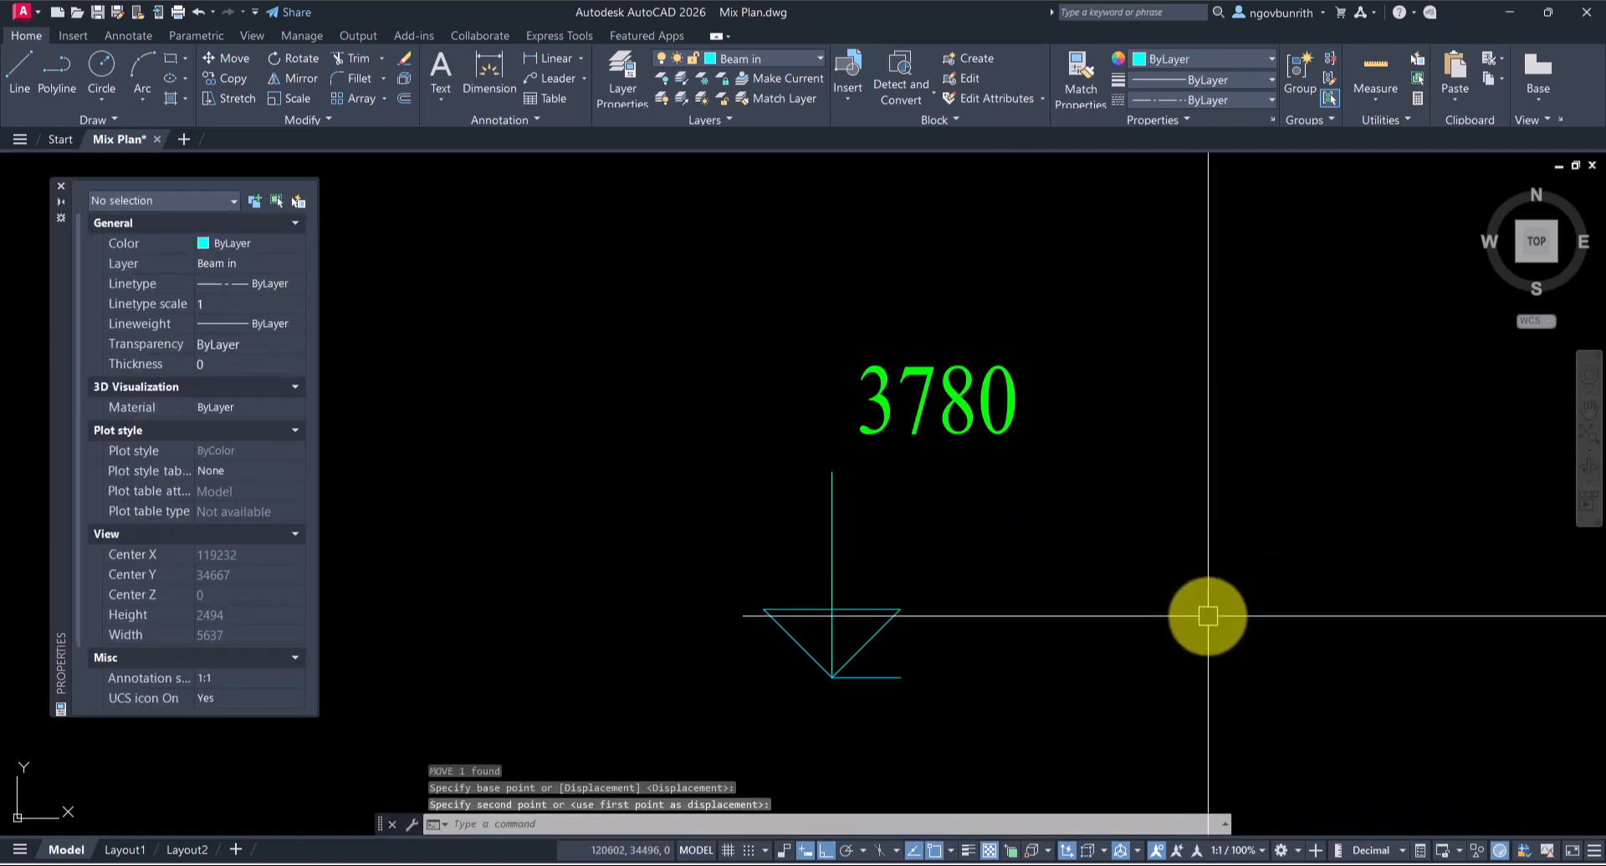
Step: Draw a horizontal line 750 long to the right from the vertical line's upper end
{"action": "type", "text": "l"}
{"action": "key", "text": "Return"}
{"action": "left_click", "coordinate": [831, 472]}
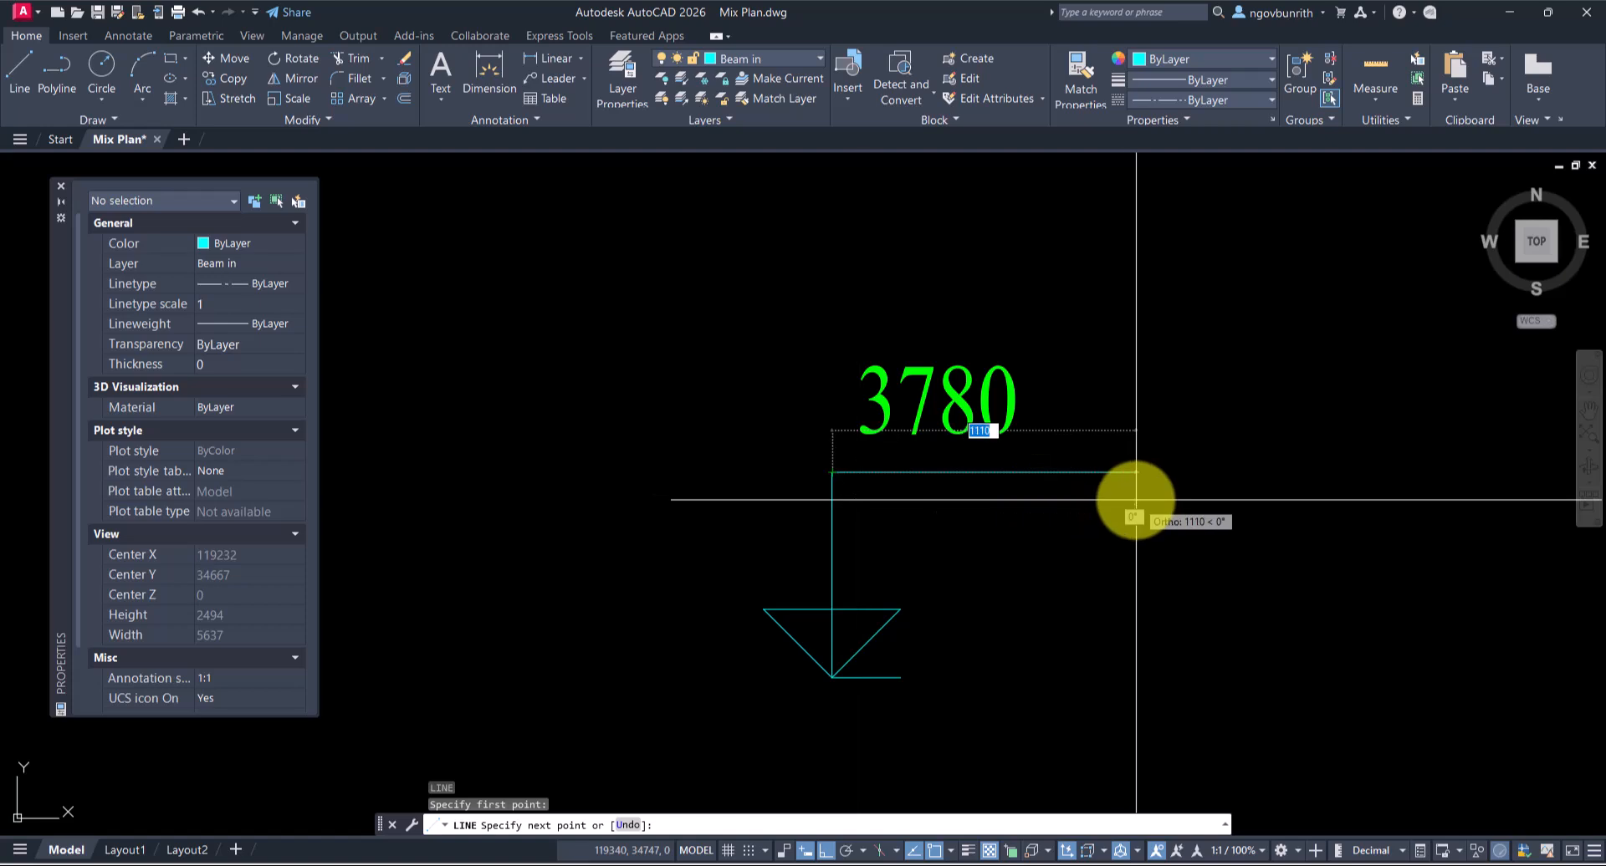
{"action": "type", "text": "750"}
{"action": "key", "text": "Return"}
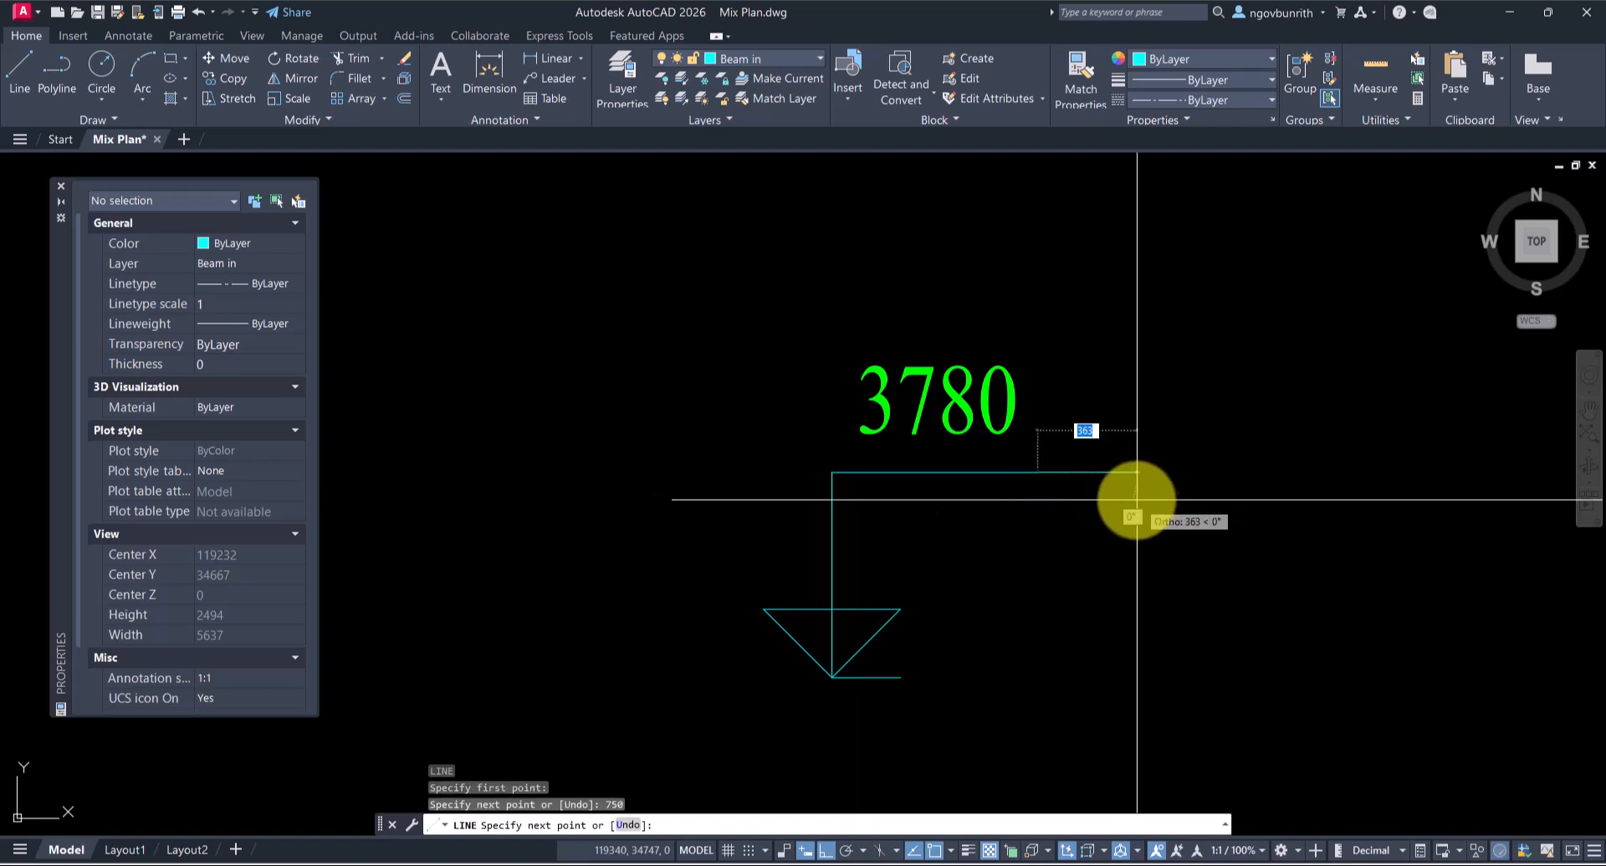
{"action": "key", "text": "Return"}
{"action": "scroll", "coordinate": [1141, 527], "scroll_direction": "down", "scroll_amount": 7}
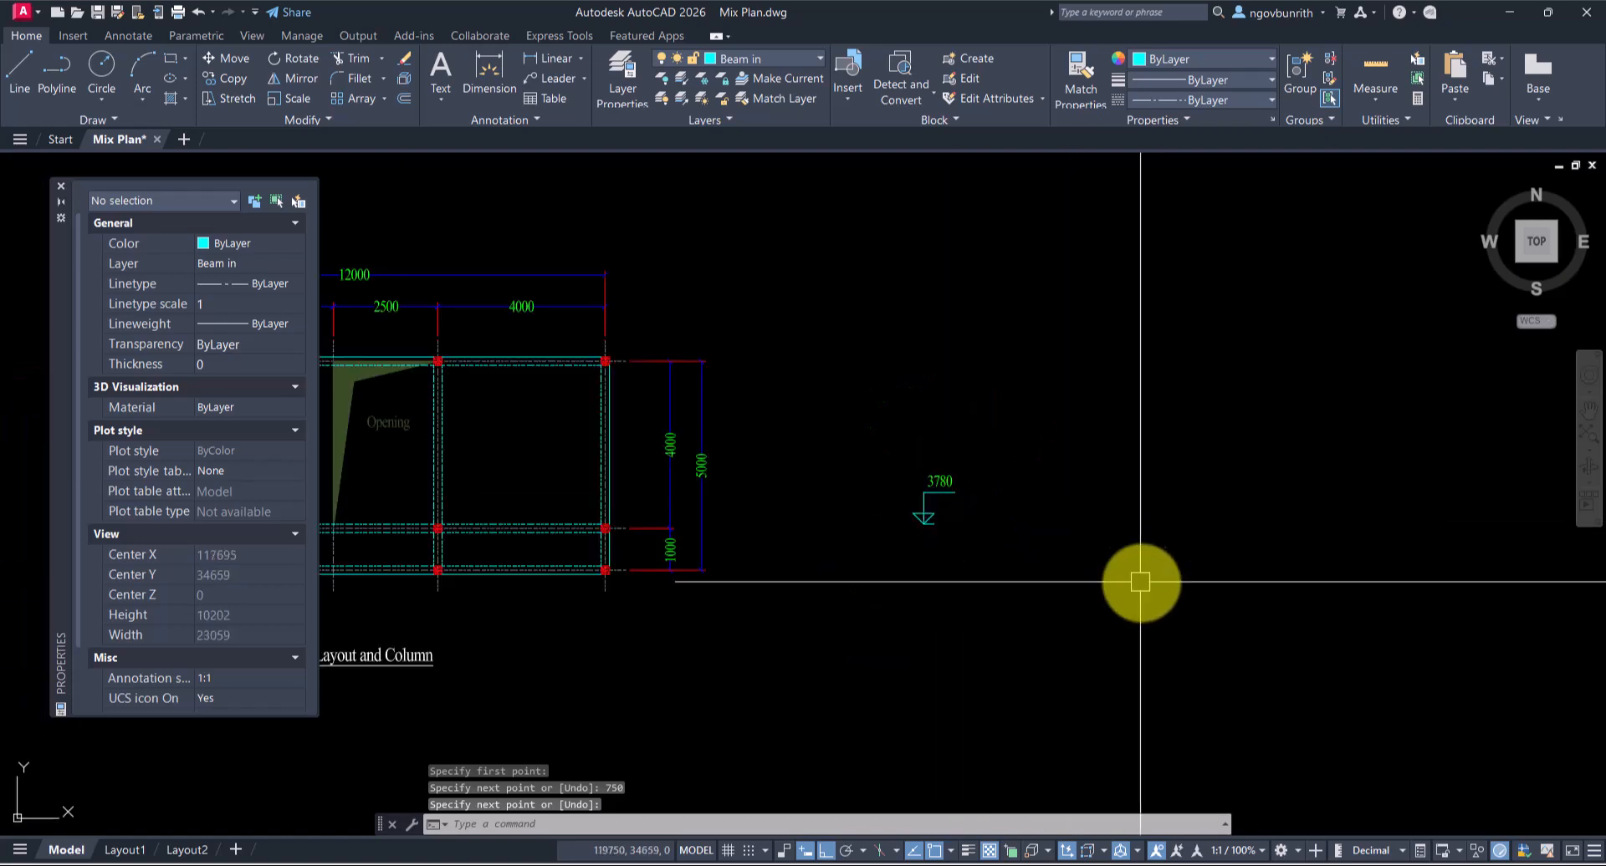
Step: Erase the horizontal line running beneath the number text
{"action": "scroll", "coordinate": [1018, 526], "scroll_direction": "up", "scroll_amount": 2}
{"action": "scroll", "coordinate": [934, 486], "scroll_direction": "up", "scroll_amount": 3}
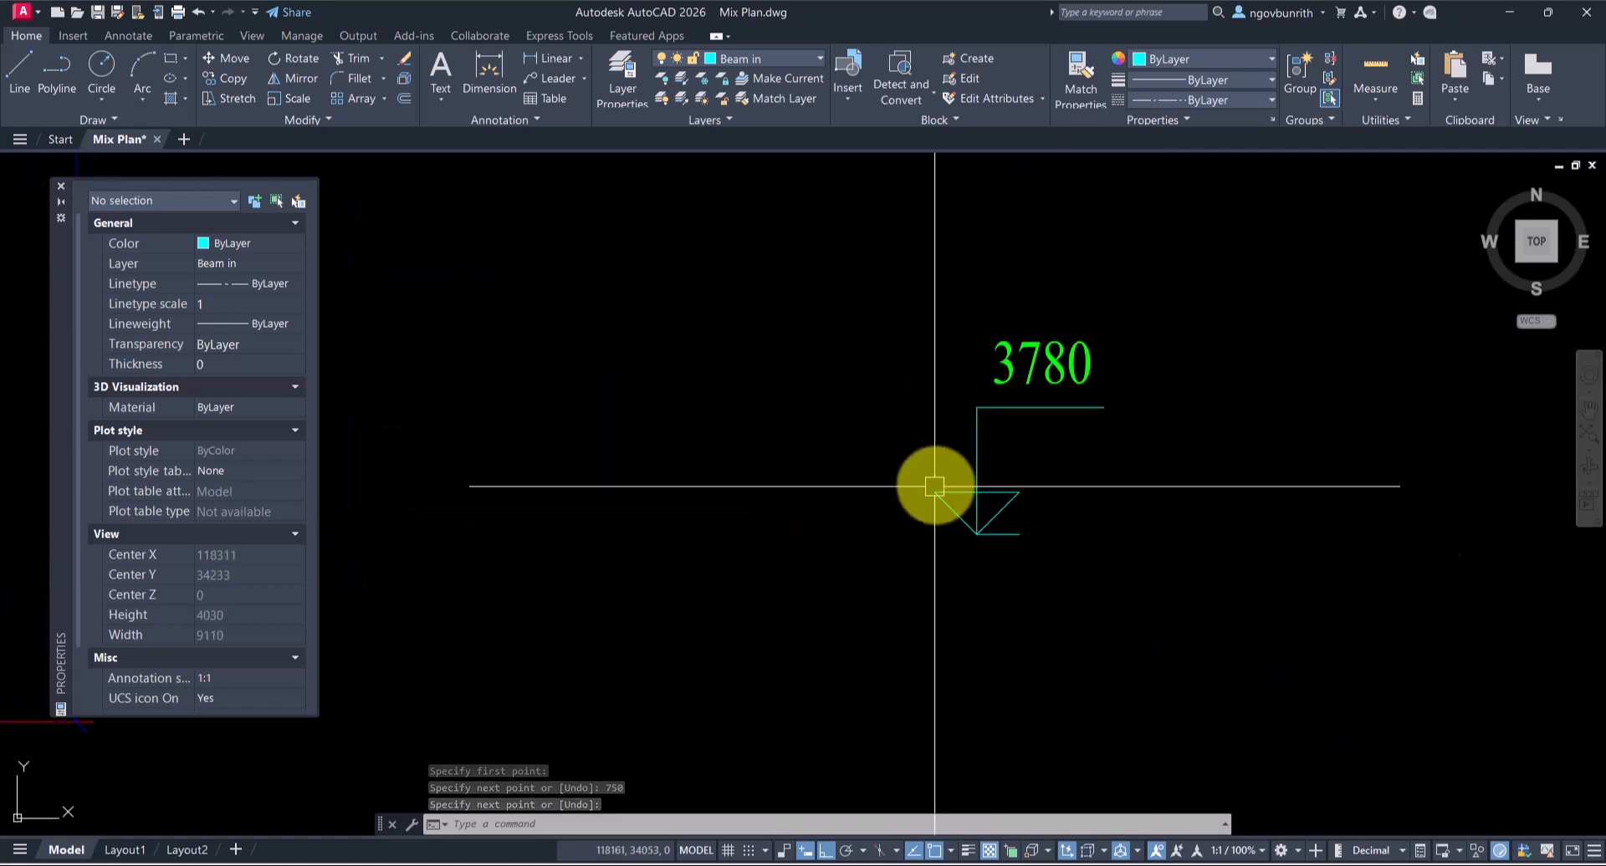
{"action": "scroll", "coordinate": [1025, 427], "scroll_direction": "up", "scroll_amount": 5}
{"action": "scroll", "coordinate": [1003, 394], "scroll_direction": "down", "scroll_amount": 4}
{"action": "scroll", "coordinate": [1034, 402], "scroll_direction": "up", "scroll_amount": 4}
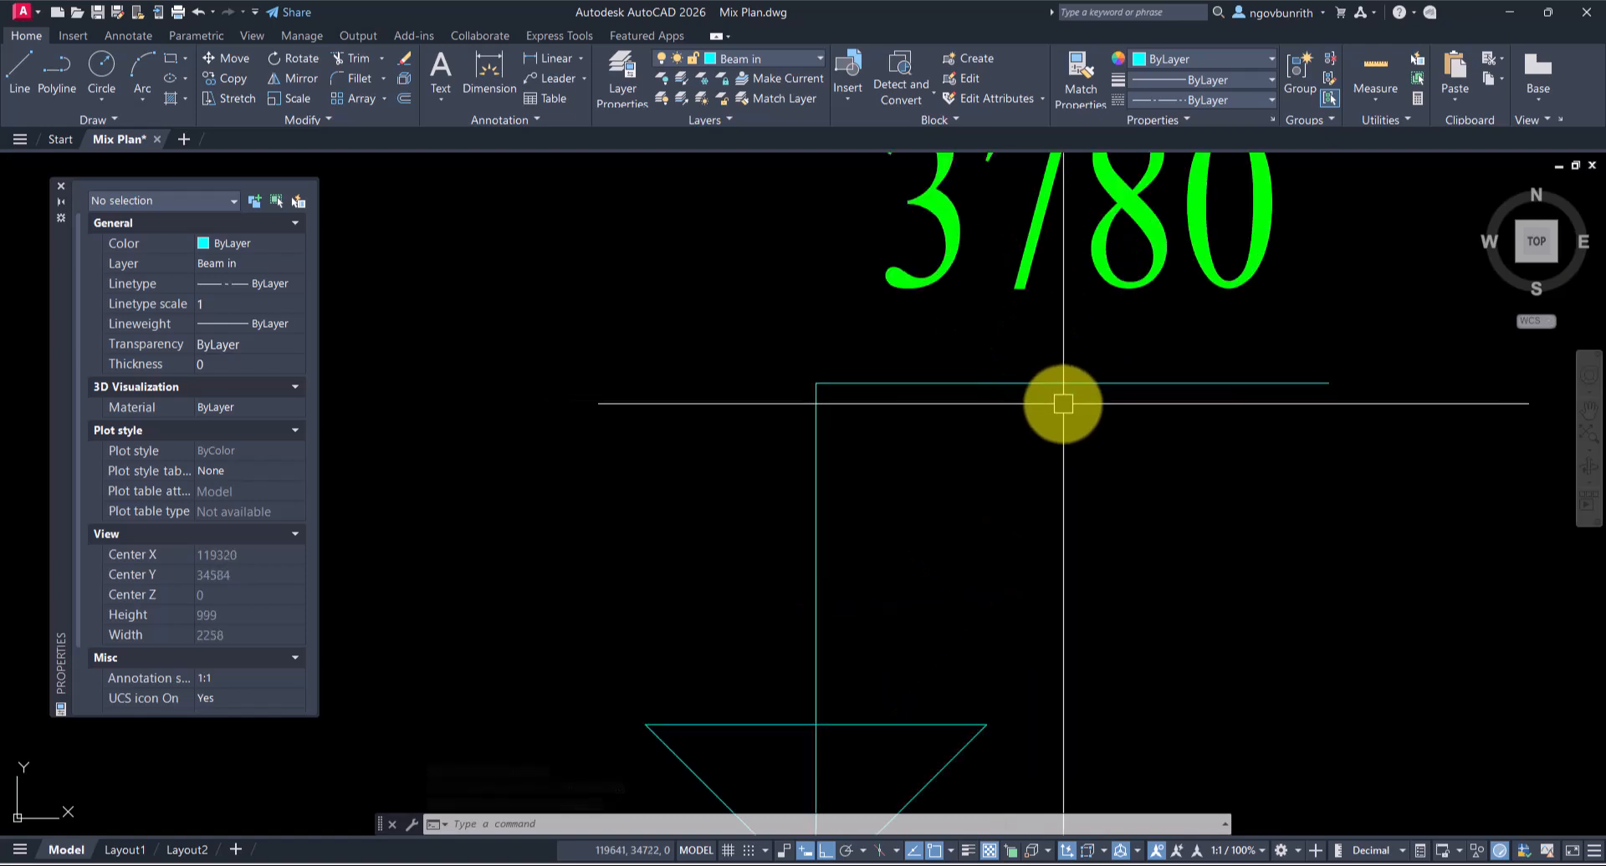
{"action": "left_click", "coordinate": [1087, 385]}
{"action": "type", "text": "e"}
{"action": "key", "text": "Return"}
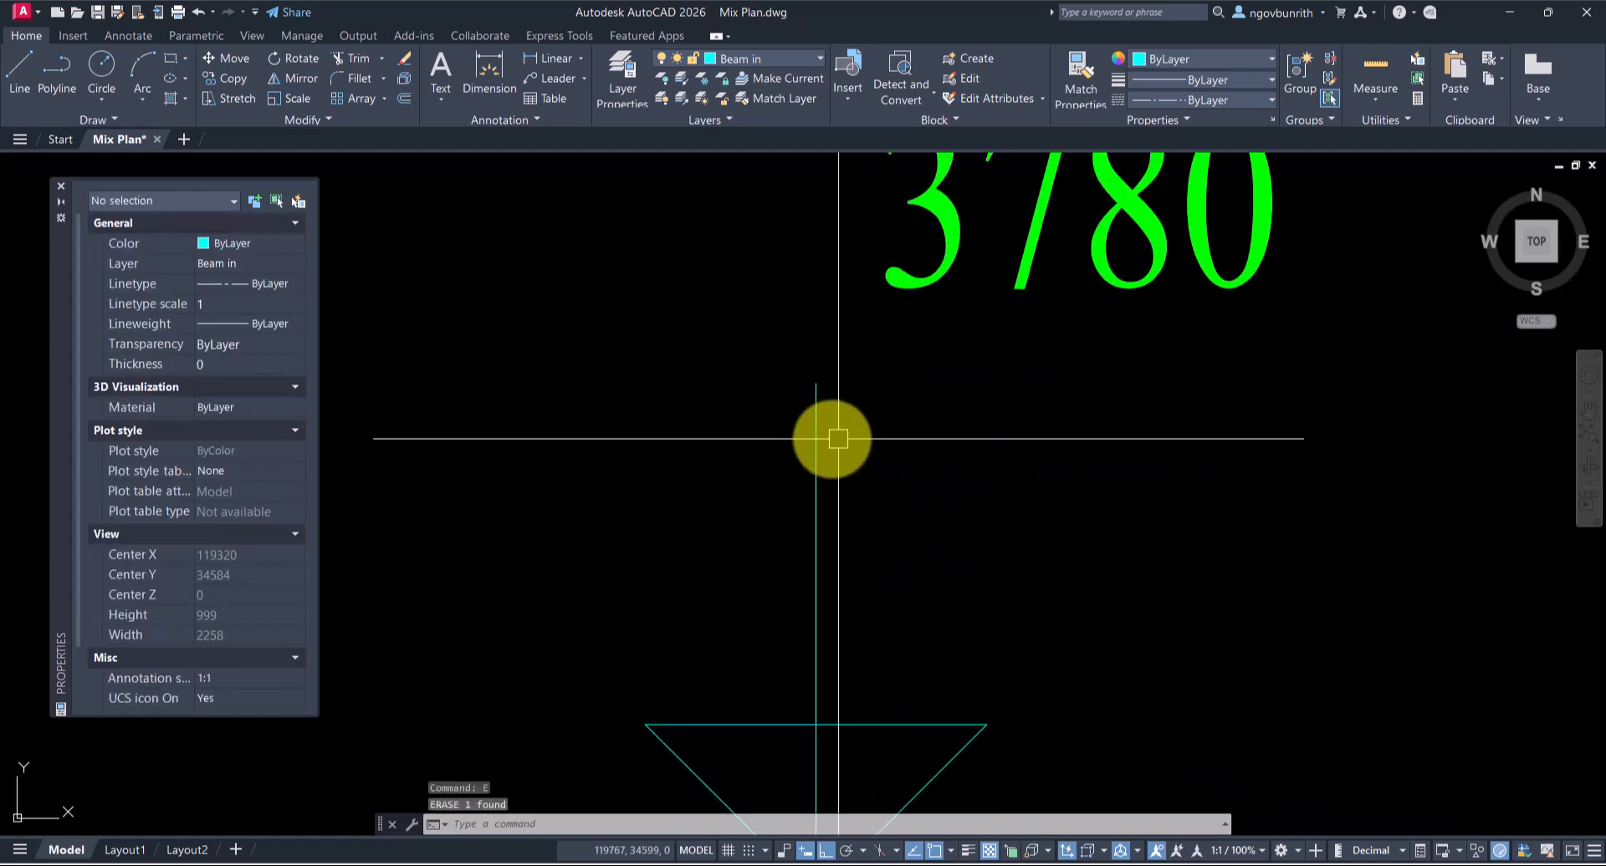
Step: Stretch the upper end of the symbol's vertical line 250 downward
{"action": "left_click", "coordinate": [814, 445]}
{"action": "left_click", "coordinate": [816, 383]}
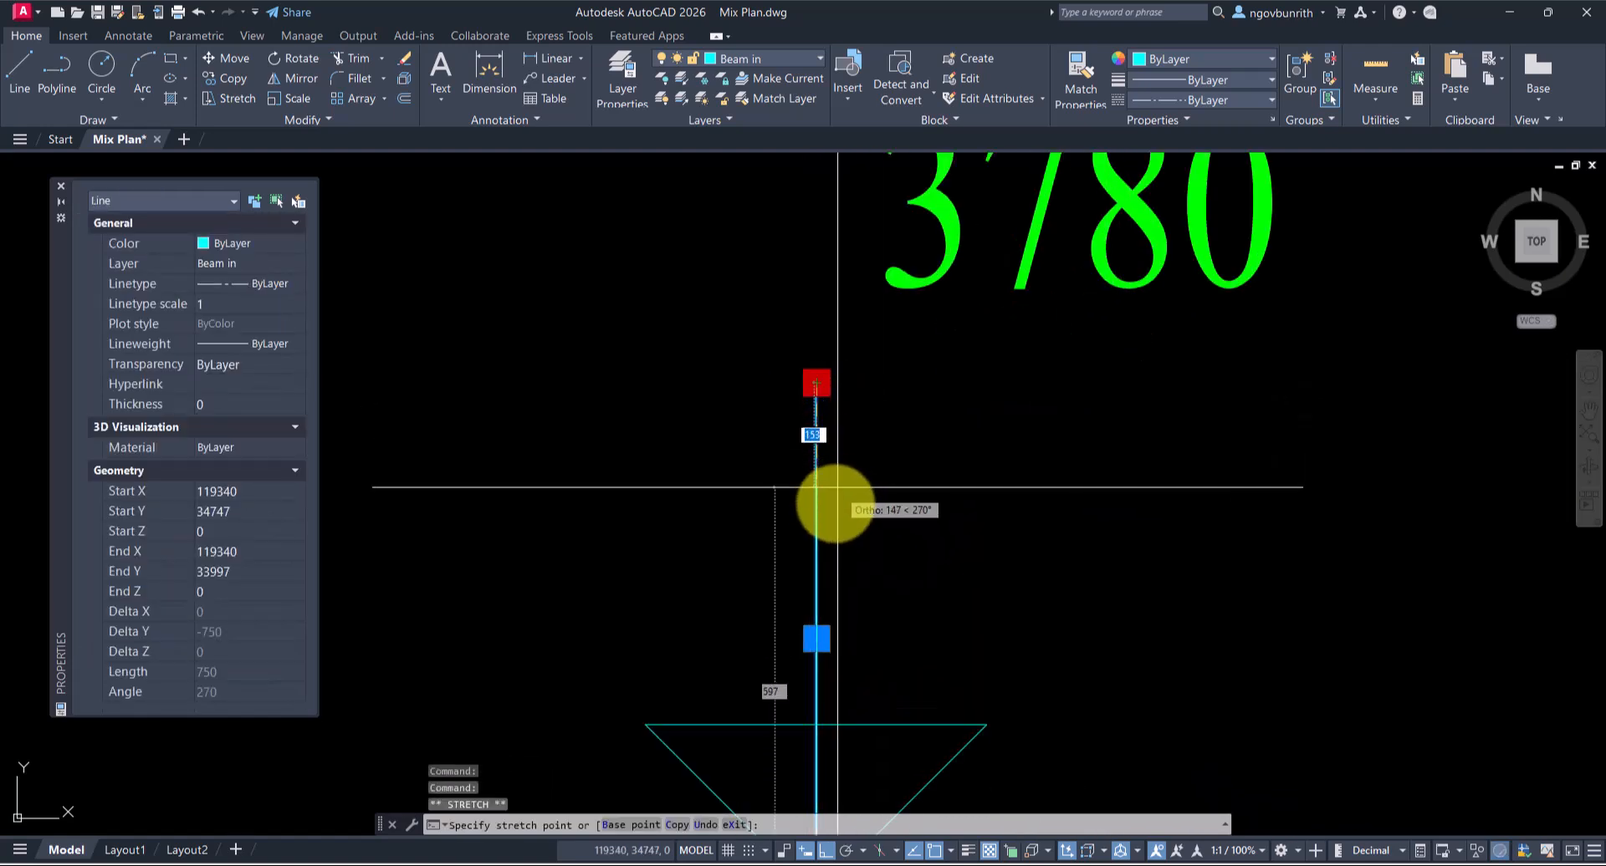
{"action": "type", "text": "250"}
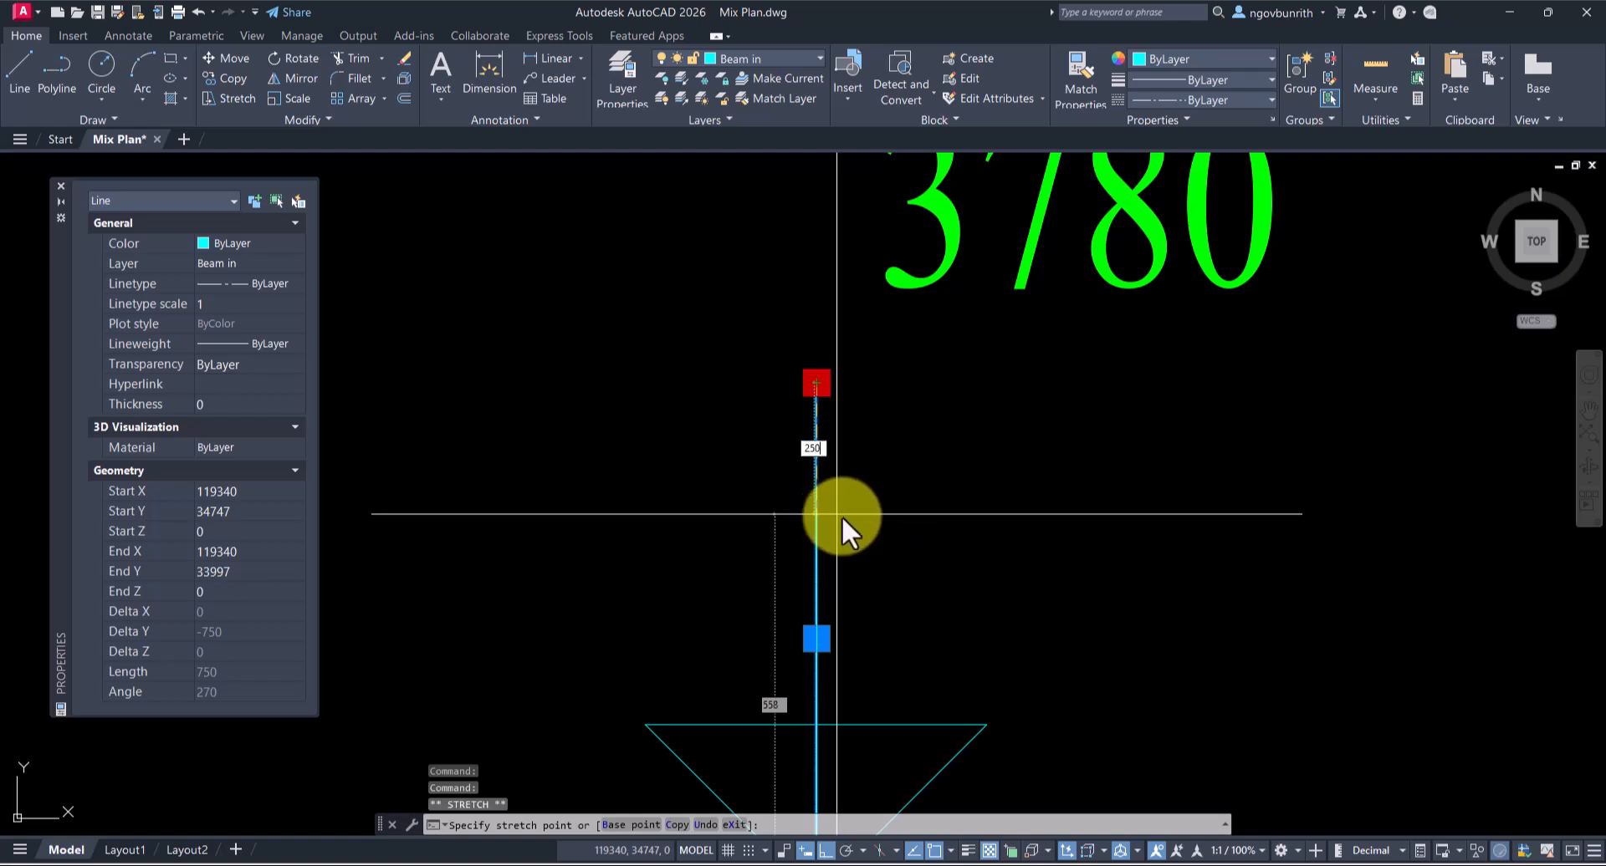
{"action": "key", "text": "Return"}
{"action": "scroll", "coordinate": [934, 449], "scroll_direction": "down", "scroll_amount": 2}
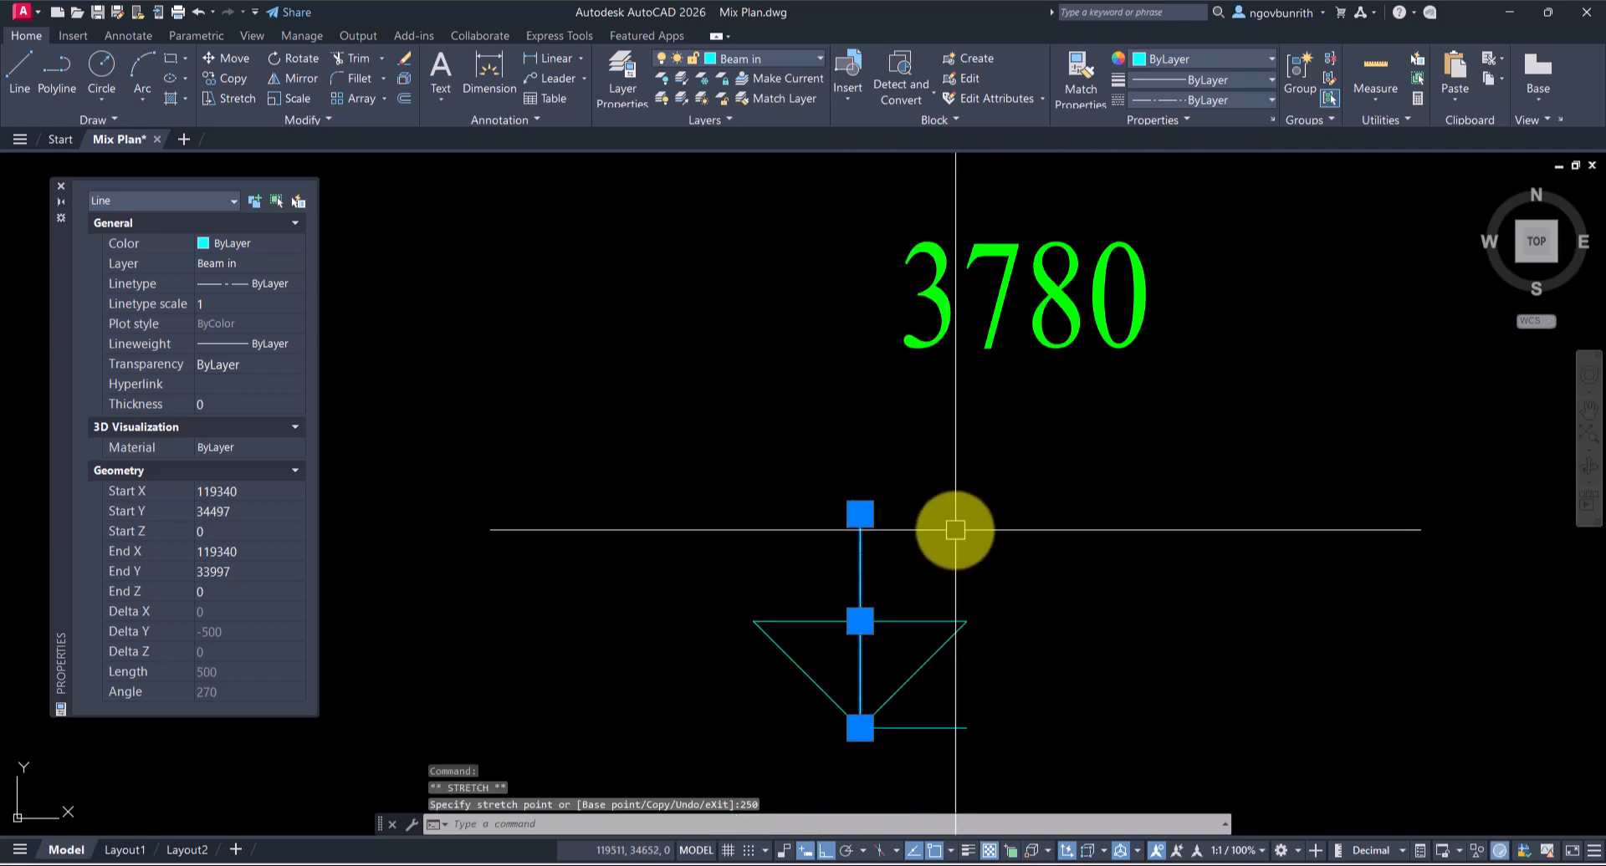
{"action": "key", "text": "Escape"}
Step: Draw a line 750 long horizontally to the right, starting at the top of the symbol's vertical line
{"action": "key", "text": "l"}
{"action": "key", "text": "Return"}
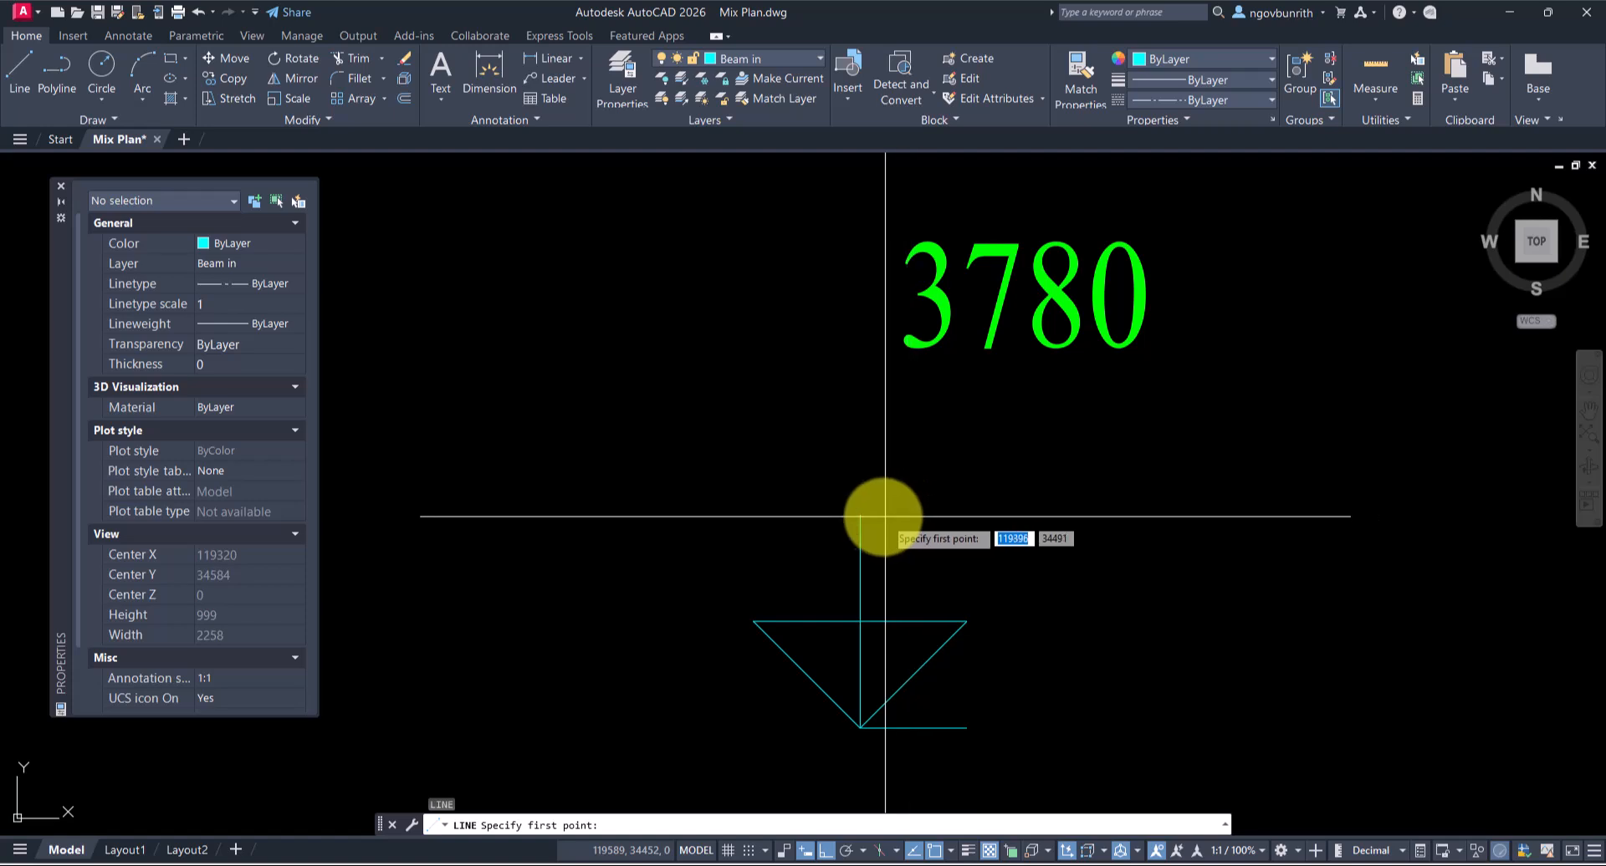
{"action": "left_click", "coordinate": [859, 515]}
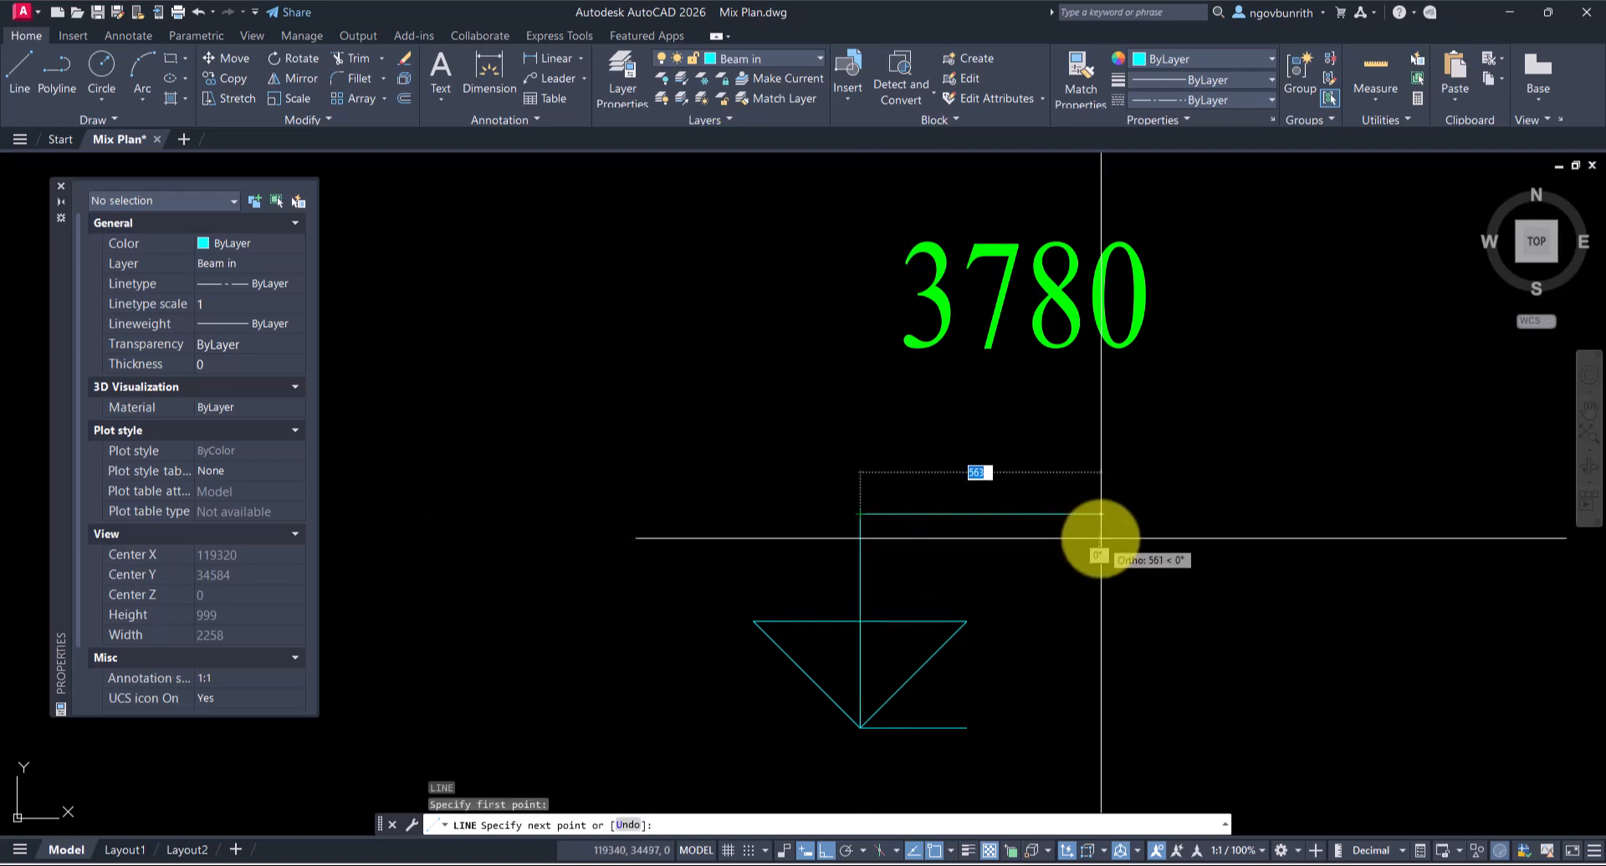
{"action": "type", "text": "750"}
{"action": "key", "text": "Return"}
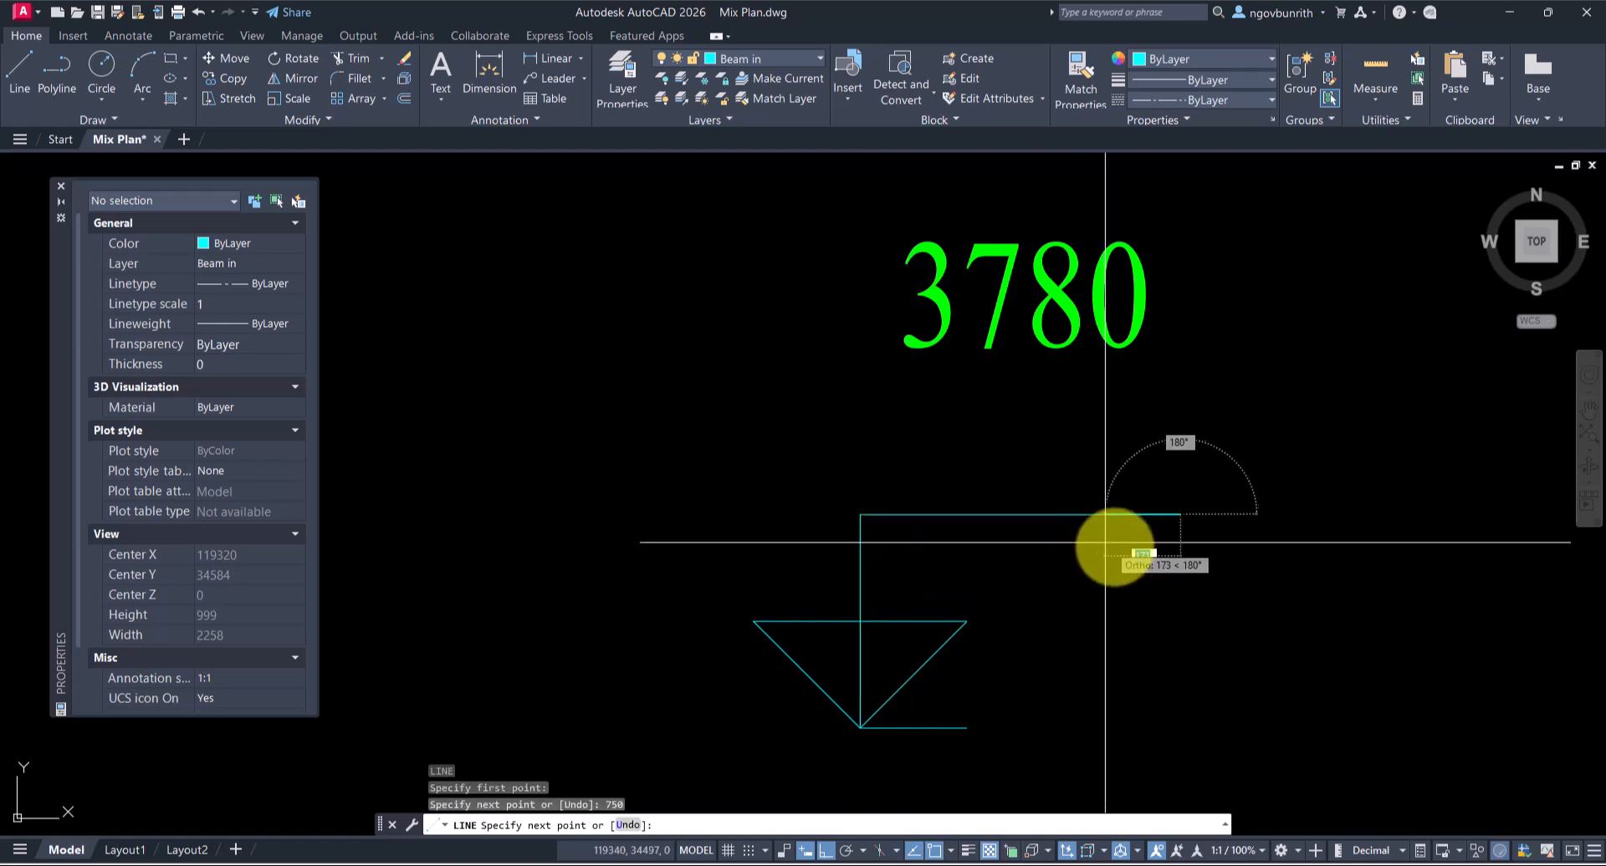
{"action": "key", "text": "Return"}
Step: Move the number text straight down so it sits just above the symbol's upper horizontal line
{"action": "scroll", "coordinate": [1118, 543], "scroll_direction": "down", "scroll_amount": 2}
{"action": "scroll", "coordinate": [1123, 400], "scroll_direction": "up", "scroll_amount": 2}
{"action": "left_click", "coordinate": [1123, 400]}
{"action": "left_click", "coordinate": [1266, 475]}
{"action": "type", "text": "m"}
{"action": "key", "text": "Return"}
{"action": "left_click", "coordinate": [1280, 477]}
{"action": "left_click", "coordinate": [1282, 599]}
{"action": "scroll", "coordinate": [1121, 483], "scroll_direction": "down", "scroll_amount": 2}
Step: Assign the number text and all of the level symbol's lines to layer 0
{"action": "left_click", "coordinate": [1093, 477]}
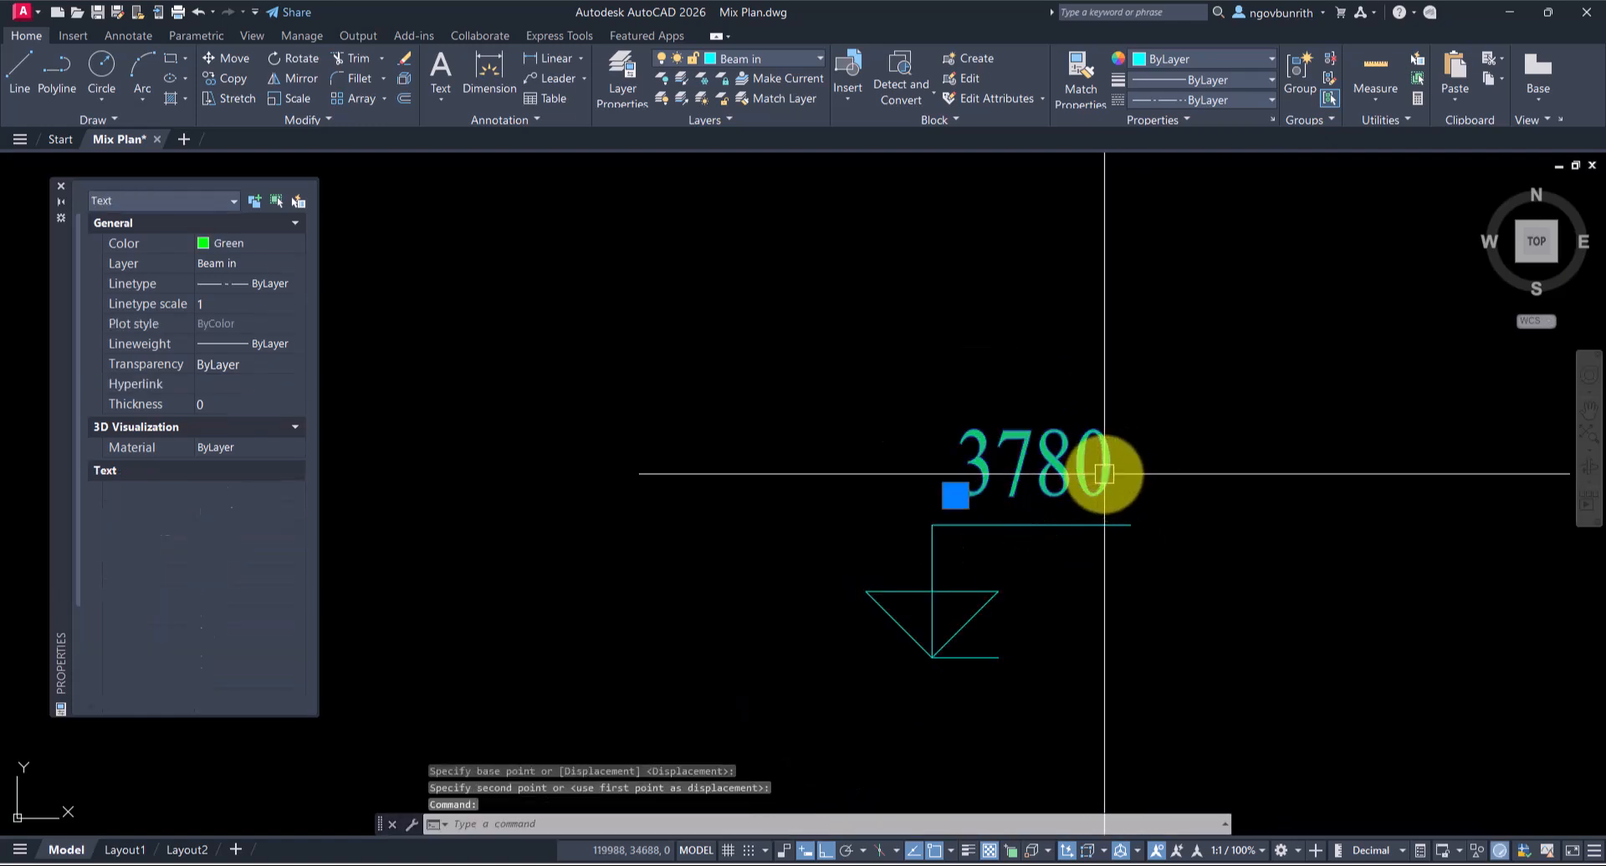
{"action": "left_click", "coordinate": [817, 58]}
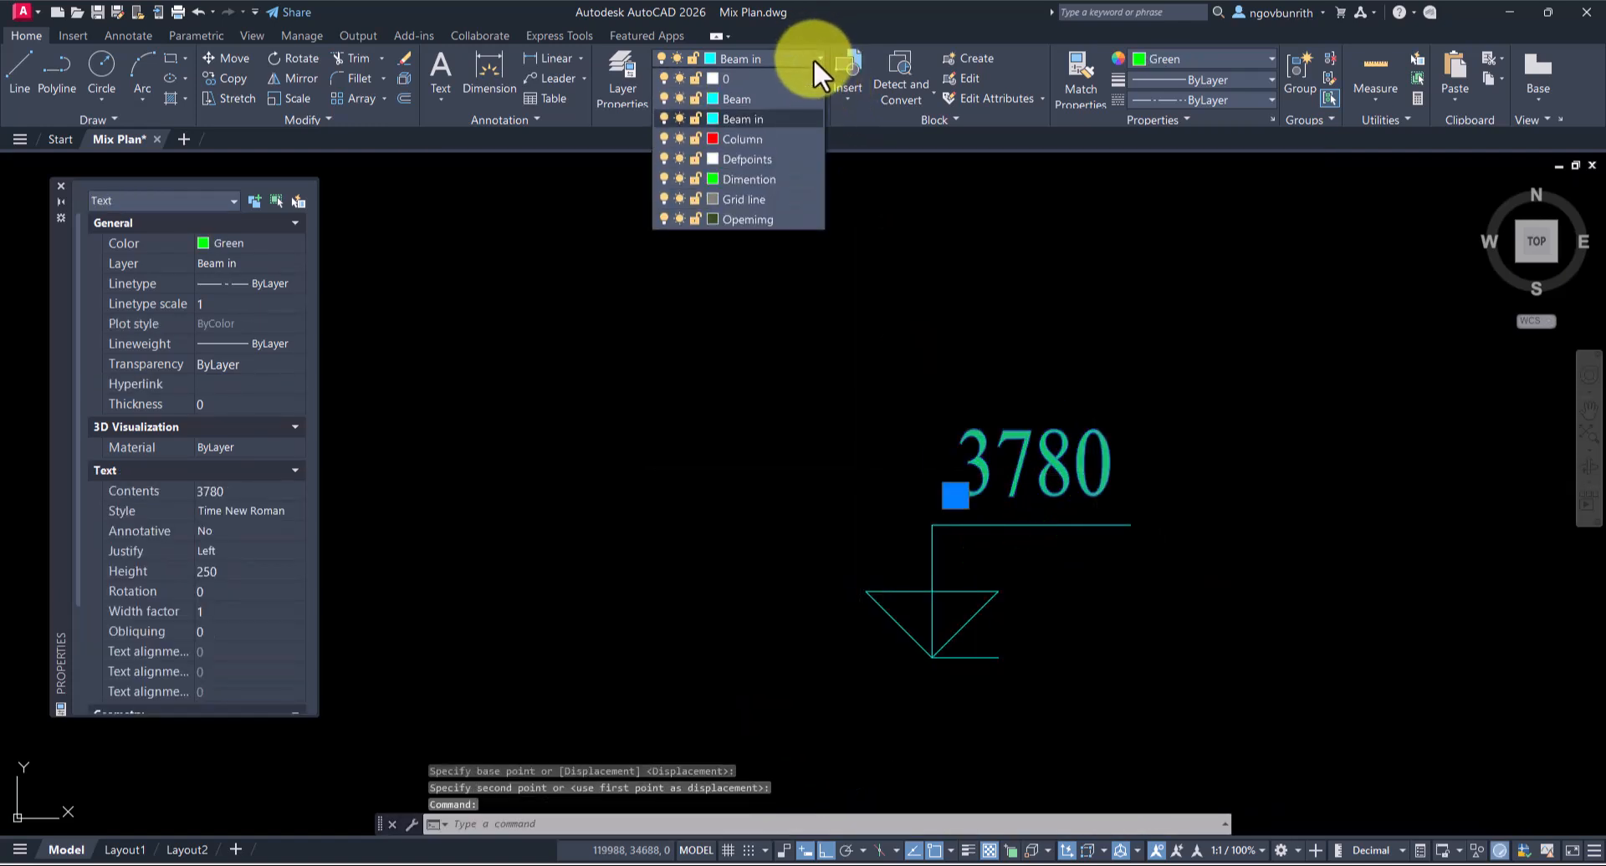
{"action": "left_click", "coordinate": [772, 89]}
{"action": "left_click", "coordinate": [1199, 341]}
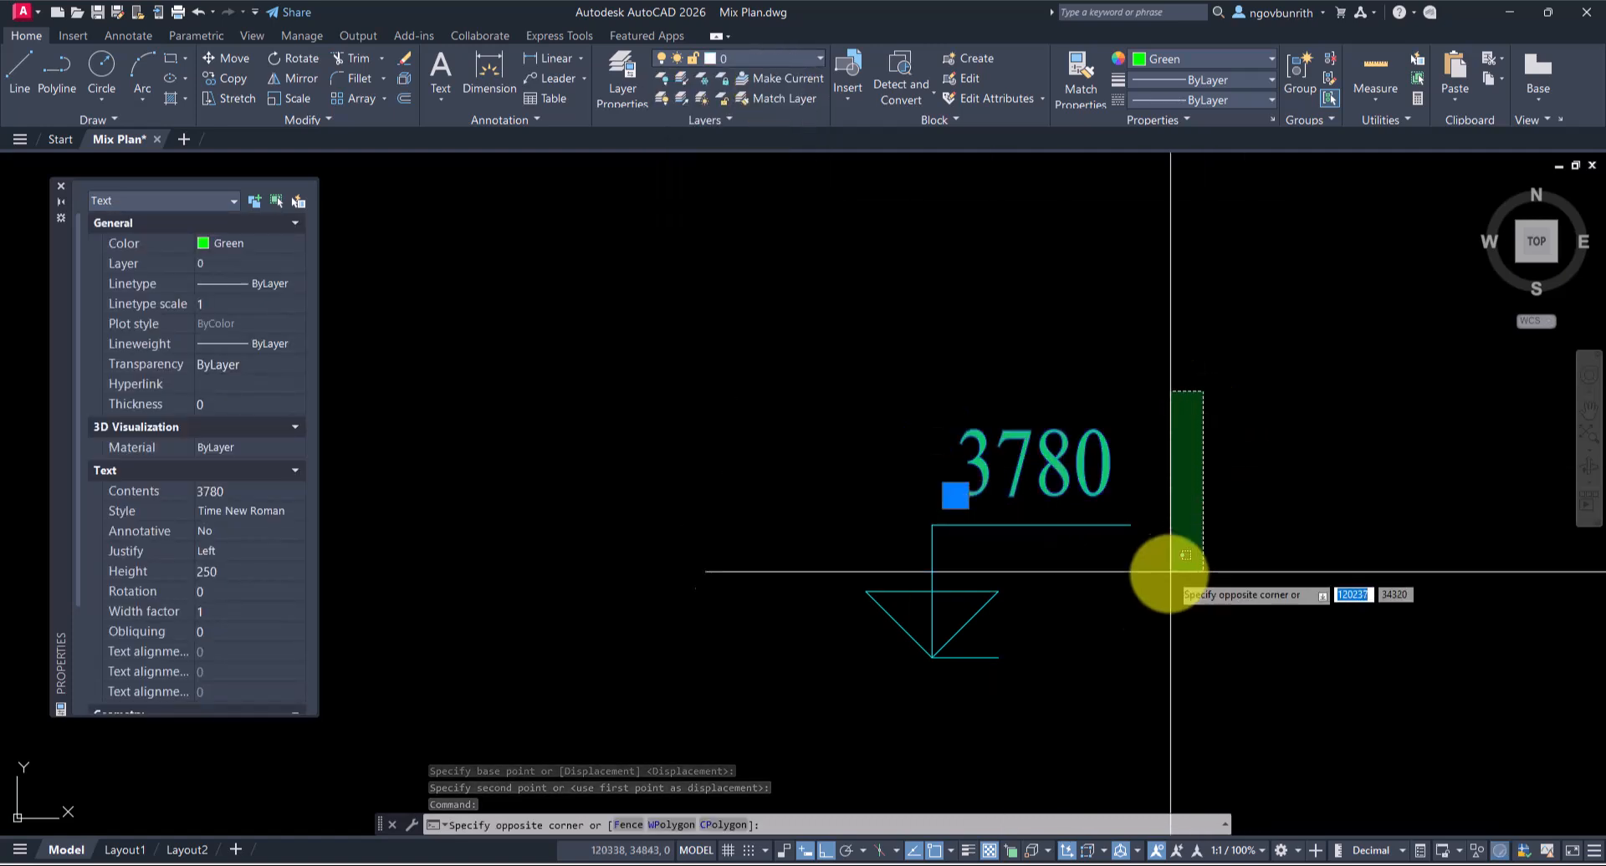
{"action": "left_click", "coordinate": [872, 689]}
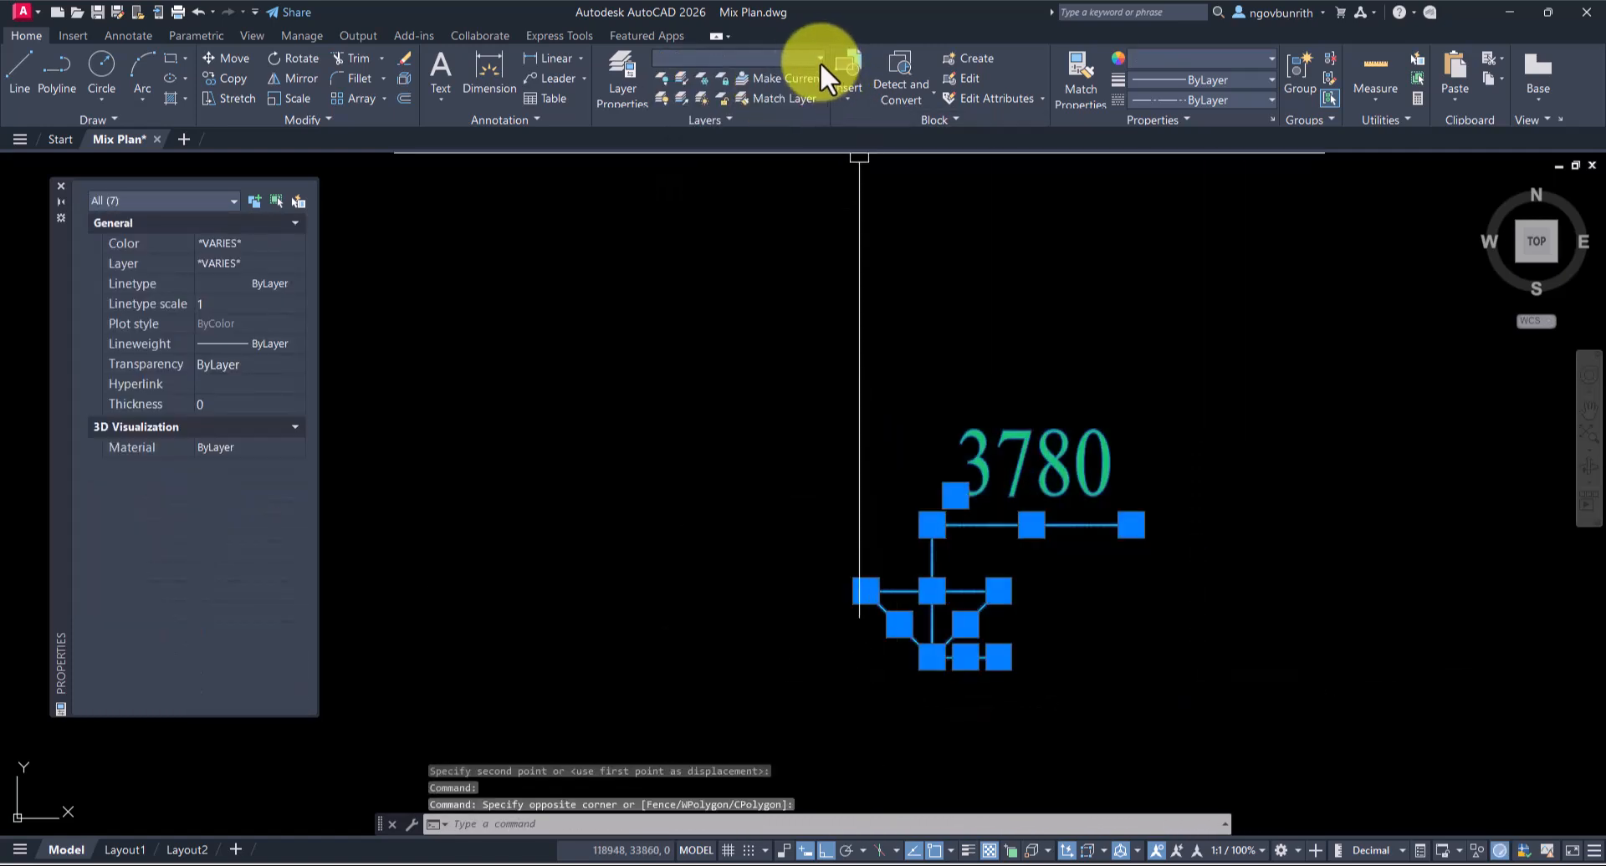
{"action": "left_click", "coordinate": [819, 59]}
{"action": "left_click", "coordinate": [745, 87]}
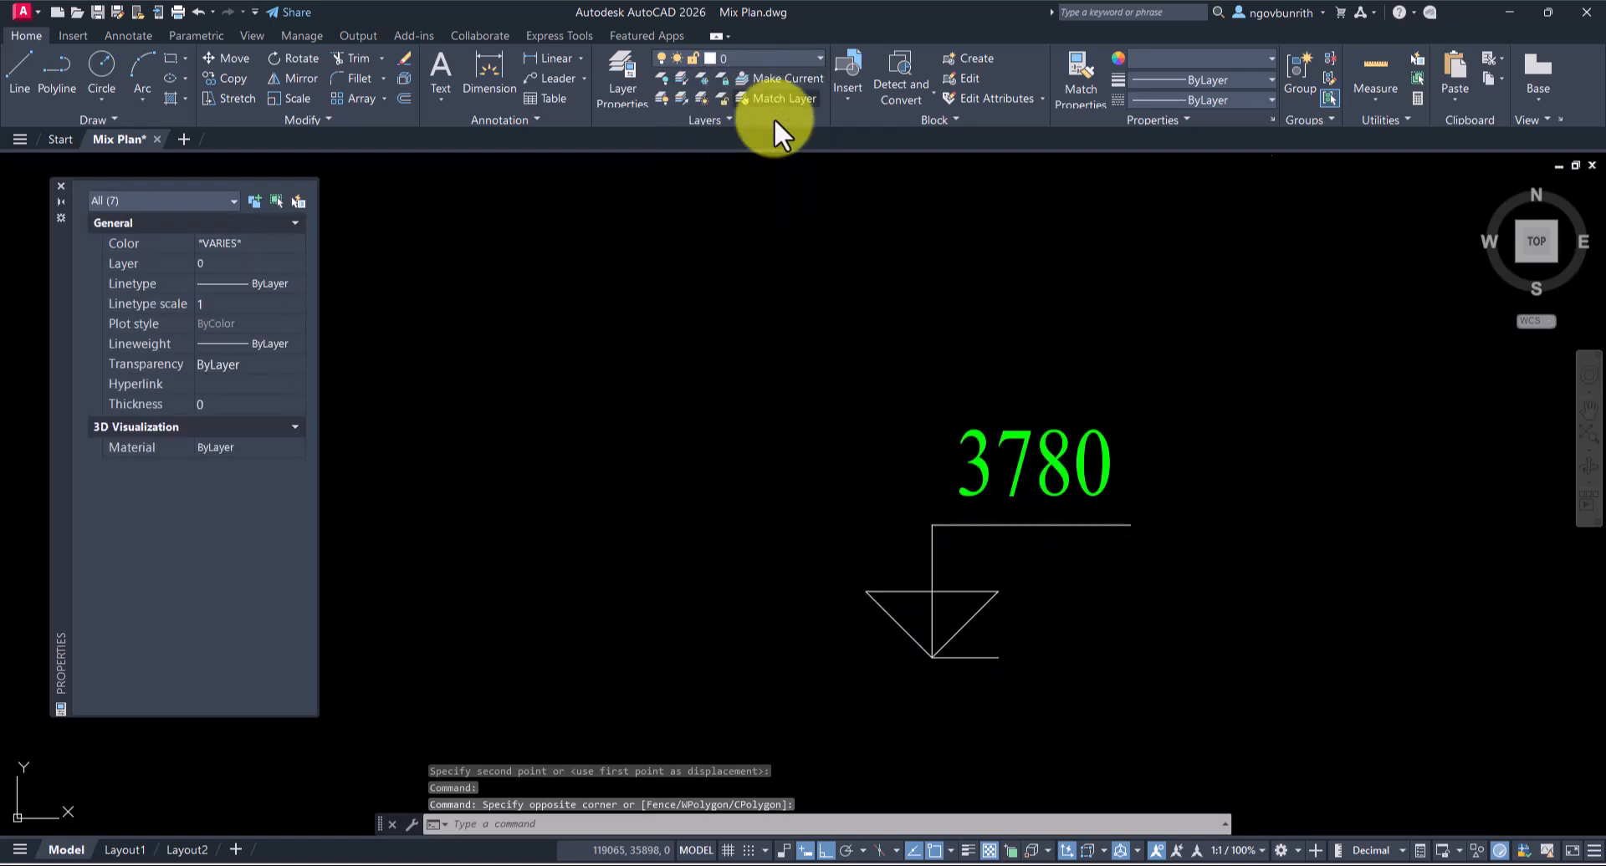
{"action": "key", "text": "Escape"}
Step: Set the number text's color to ByLayer
{"action": "left_click", "coordinate": [1074, 468]}
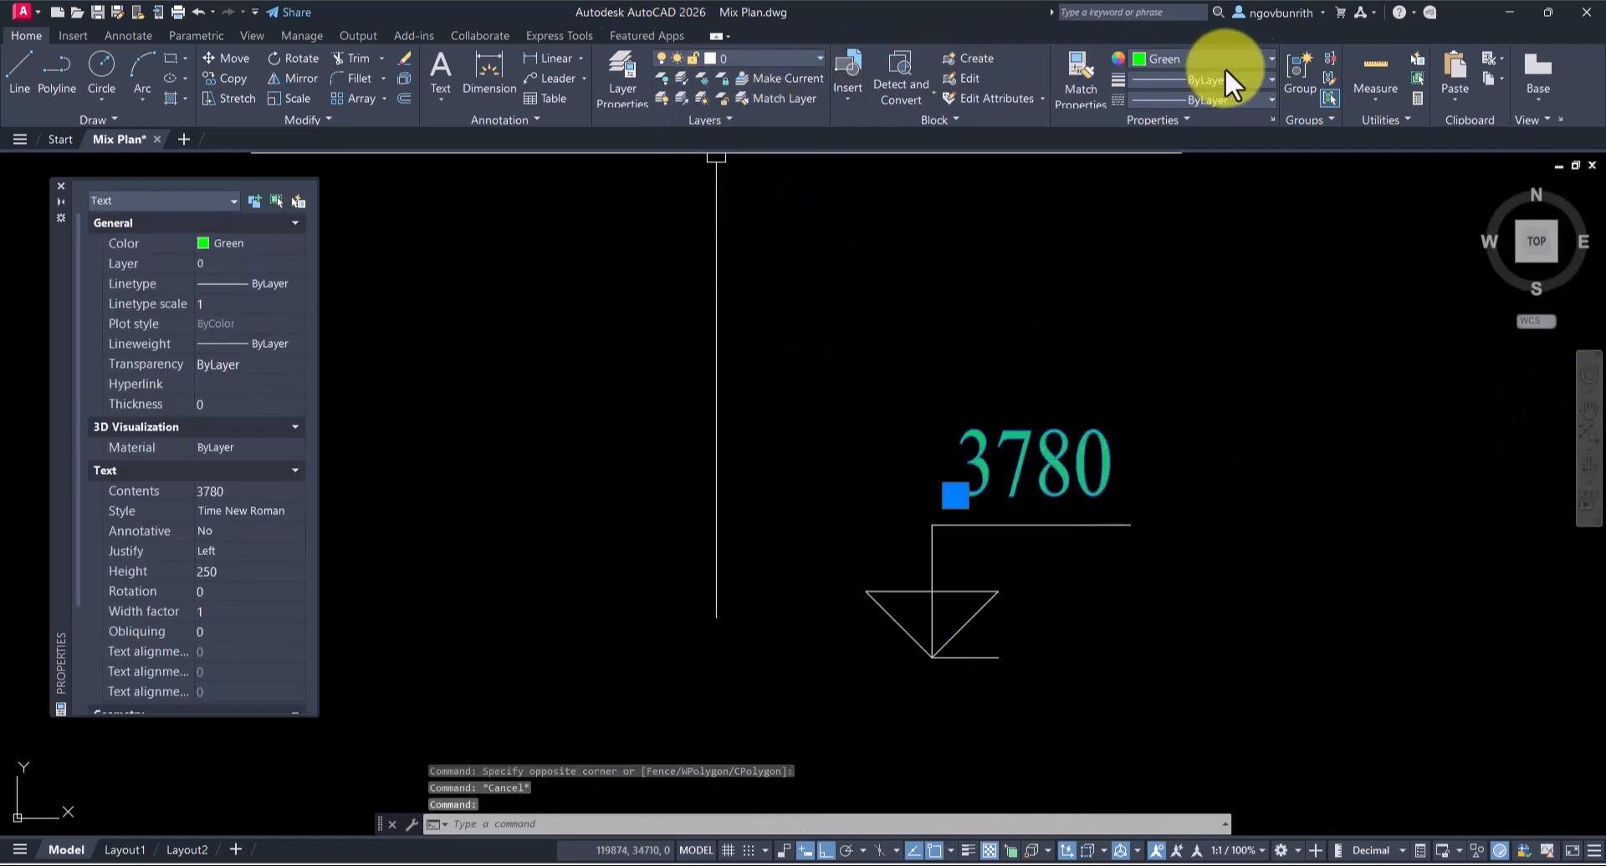
{"action": "left_click", "coordinate": [1271, 58]}
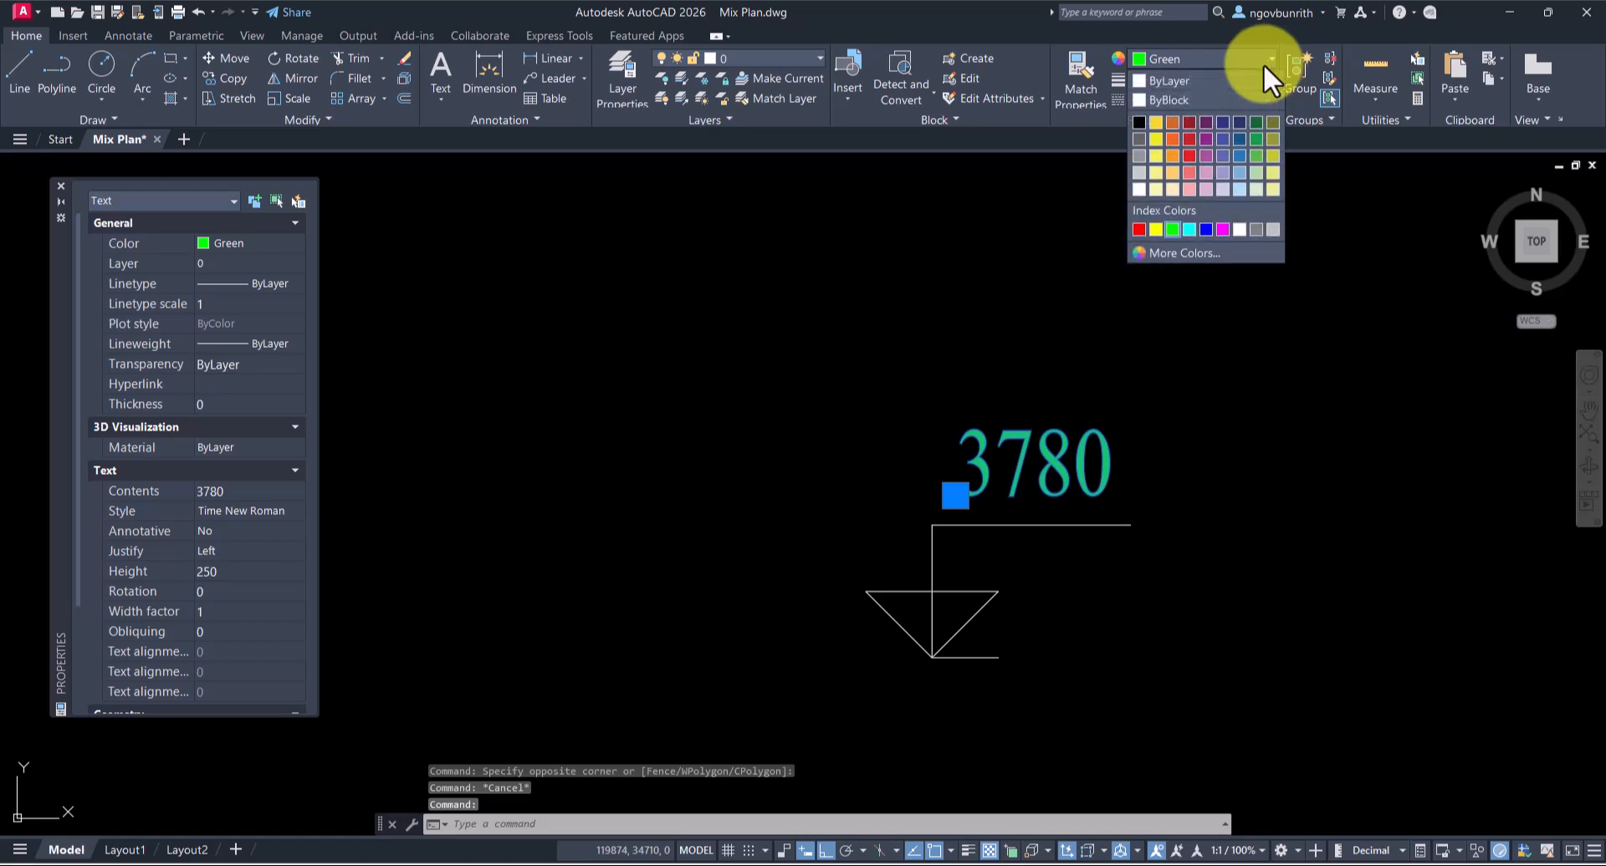
{"action": "left_click", "coordinate": [1173, 81]}
{"action": "key", "text": "Escape"}
{"action": "scroll", "coordinate": [1212, 287], "scroll_direction": "down", "scroll_amount": 2}
{"action": "scroll", "coordinate": [1036, 509], "scroll_direction": "up", "scroll_amount": 2}
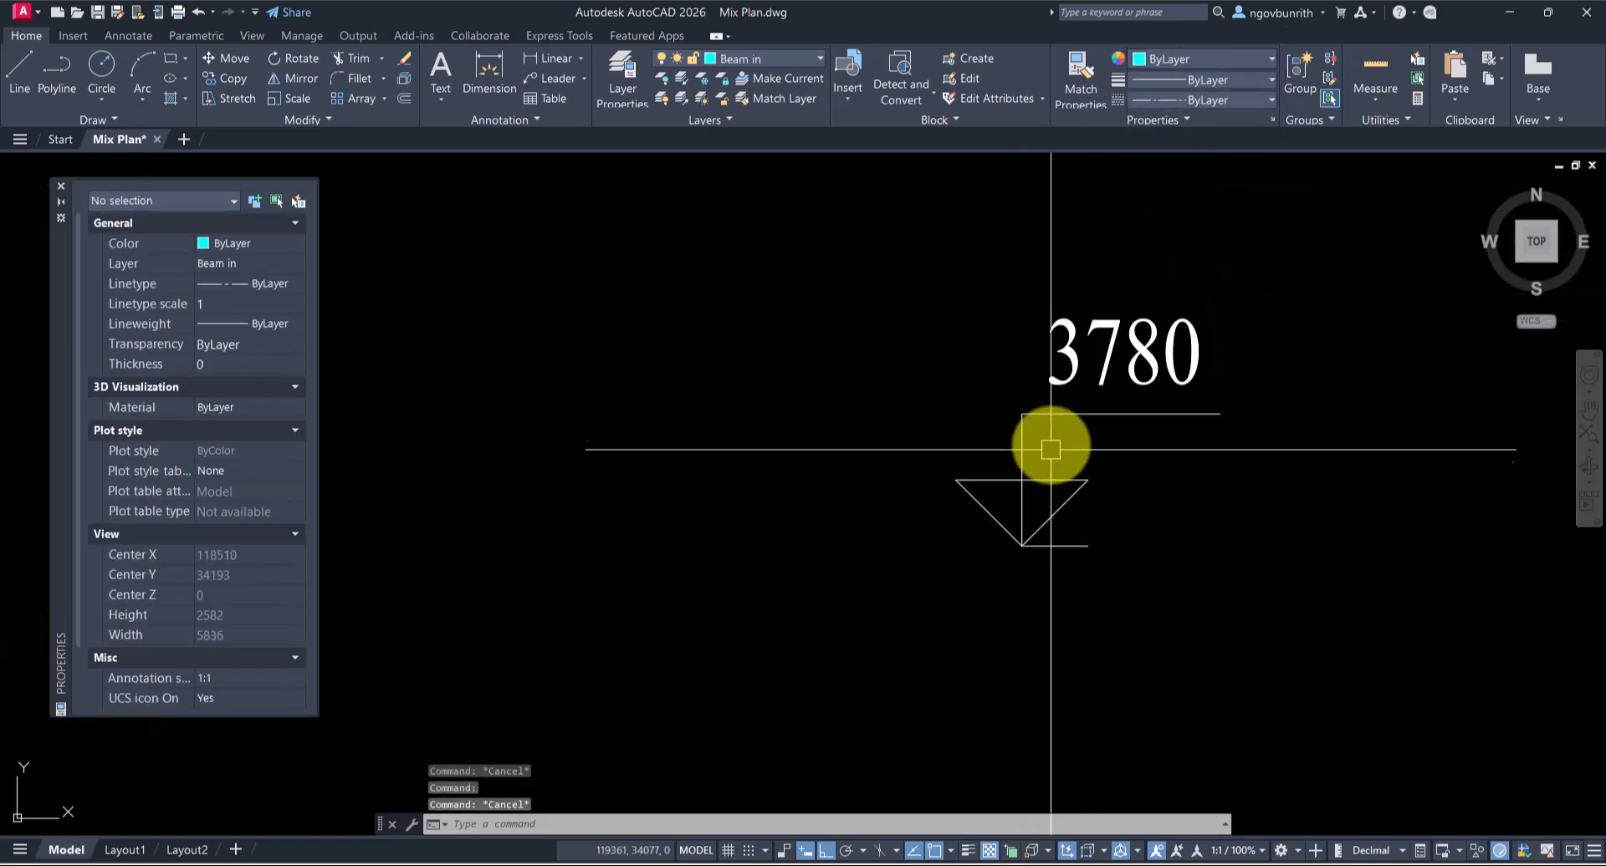
{"action": "scroll", "coordinate": [978, 491], "scroll_direction": "up", "scroll_amount": 4}
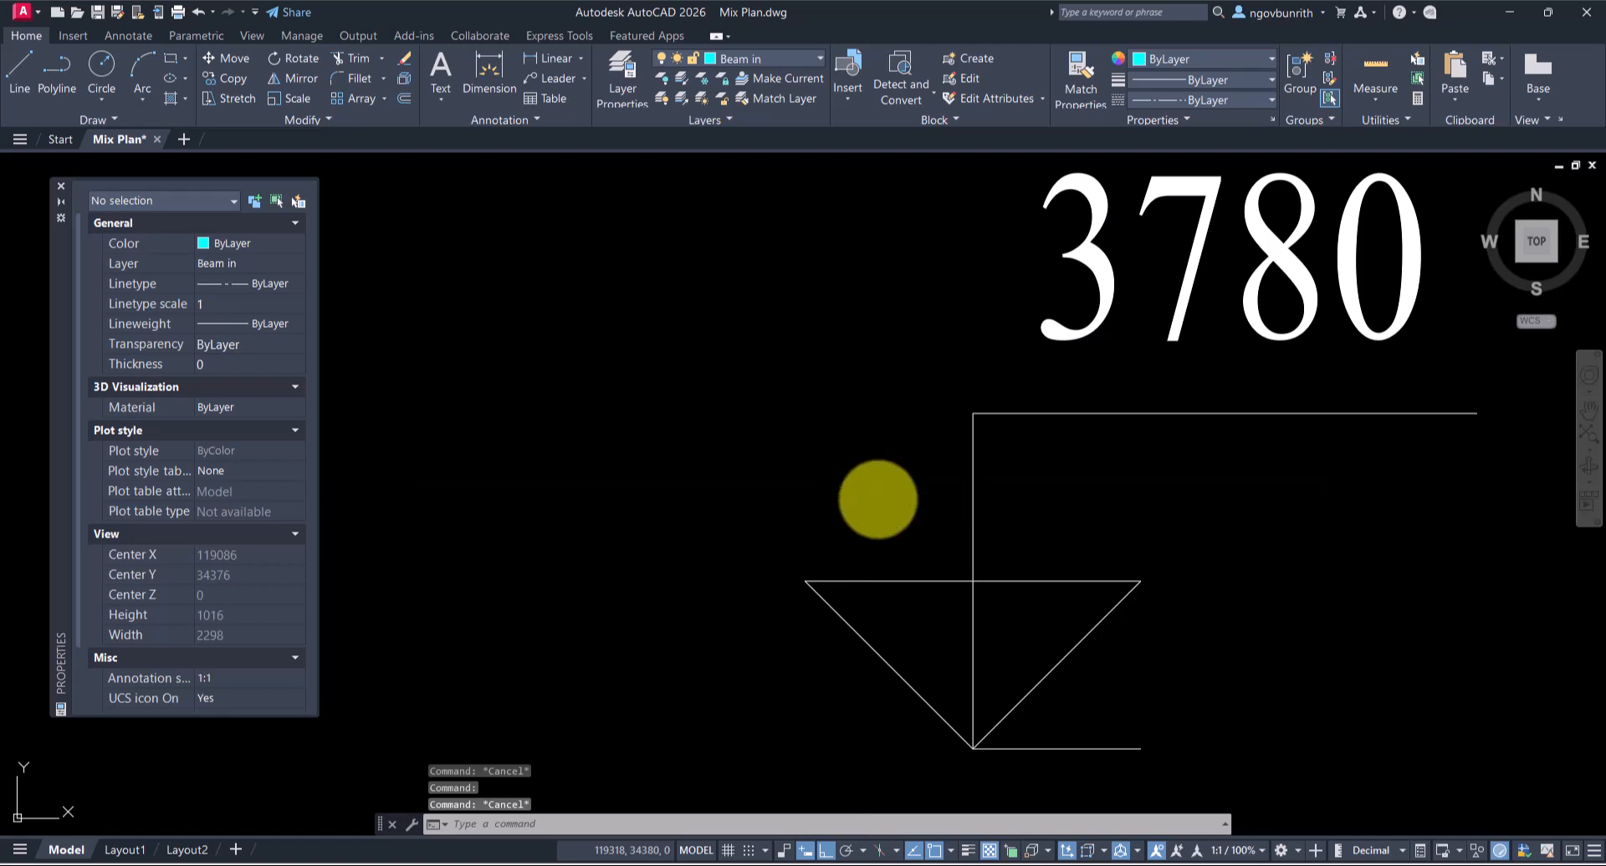
{"action": "type", "text": "h"}
{"action": "key", "text": "Return"}
{"action": "left_click", "coordinate": [167, 88]}
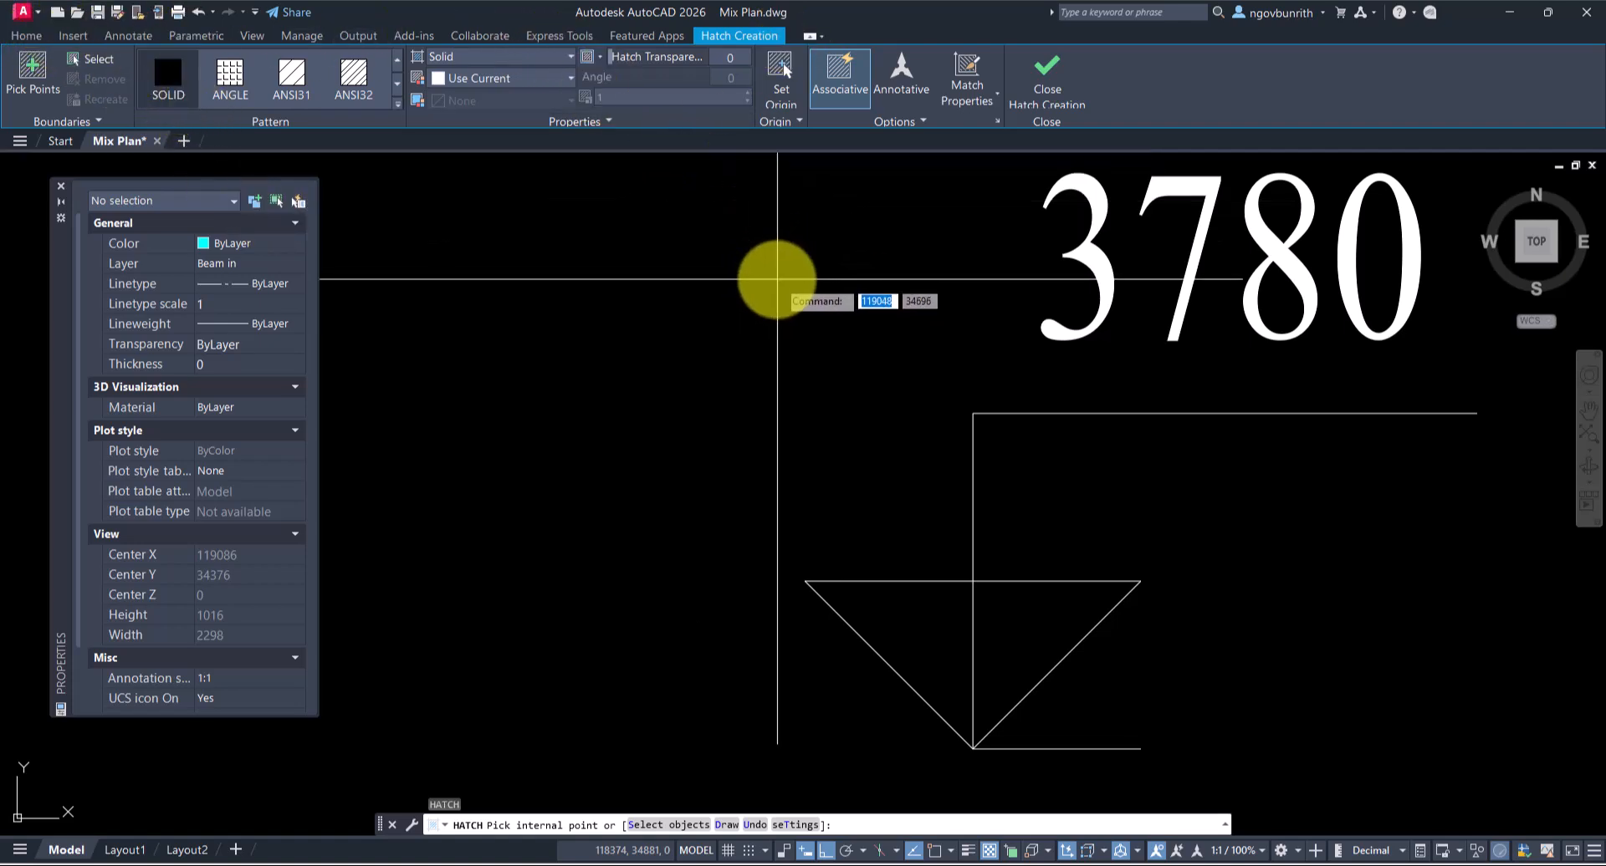
{"action": "key", "text": "Escape"}
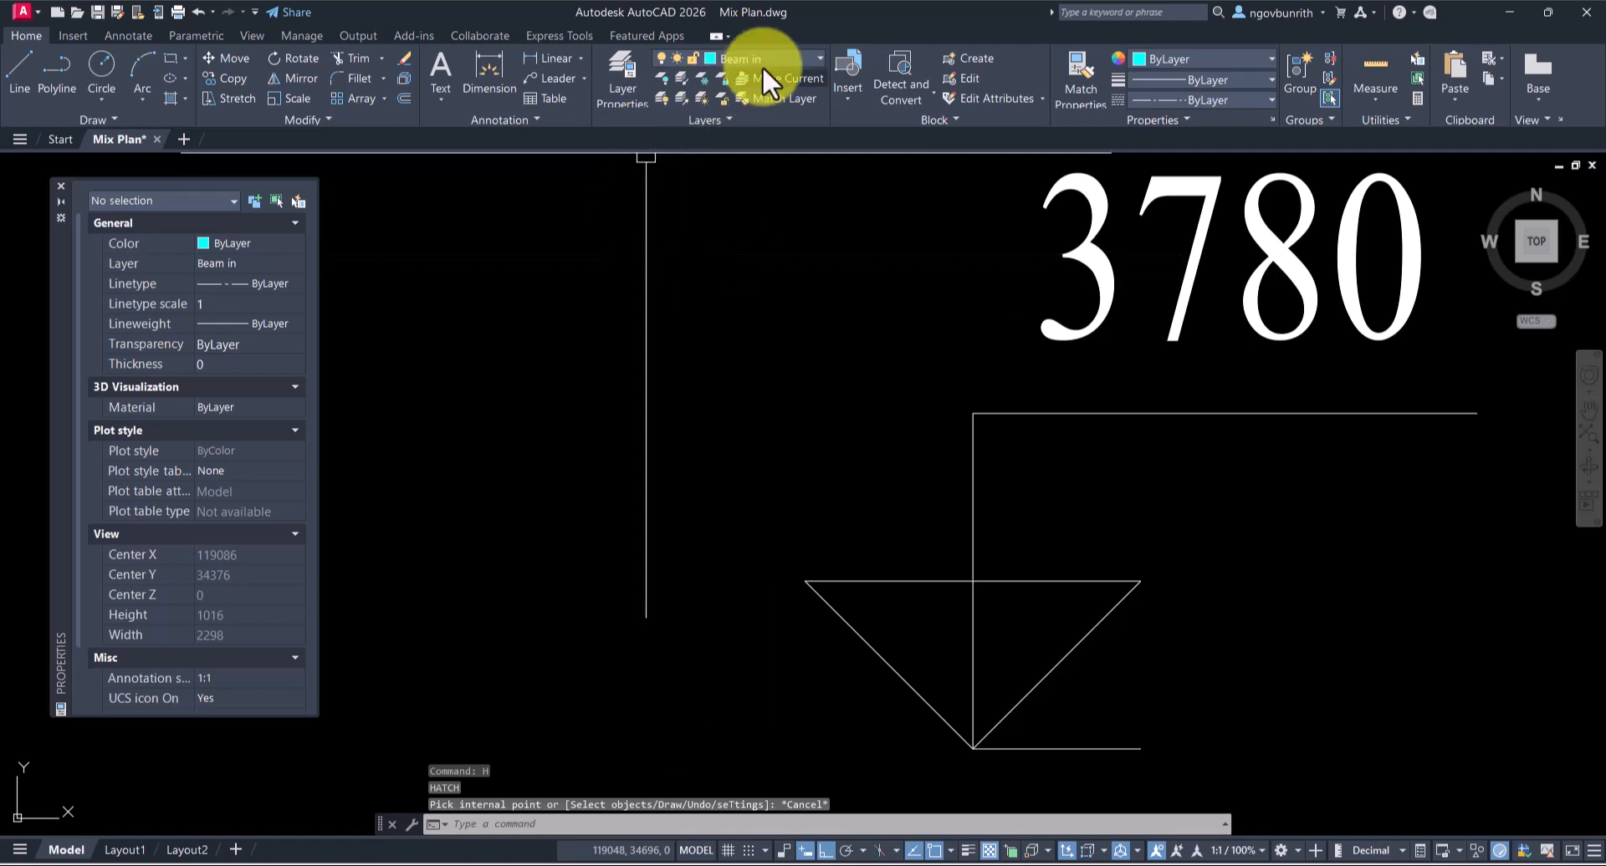
Step: Make layer 0 current and fill the left half of the level symbol's triangle with a solid hatch
{"action": "left_click", "coordinate": [821, 59]}
{"action": "left_click", "coordinate": [742, 82]}
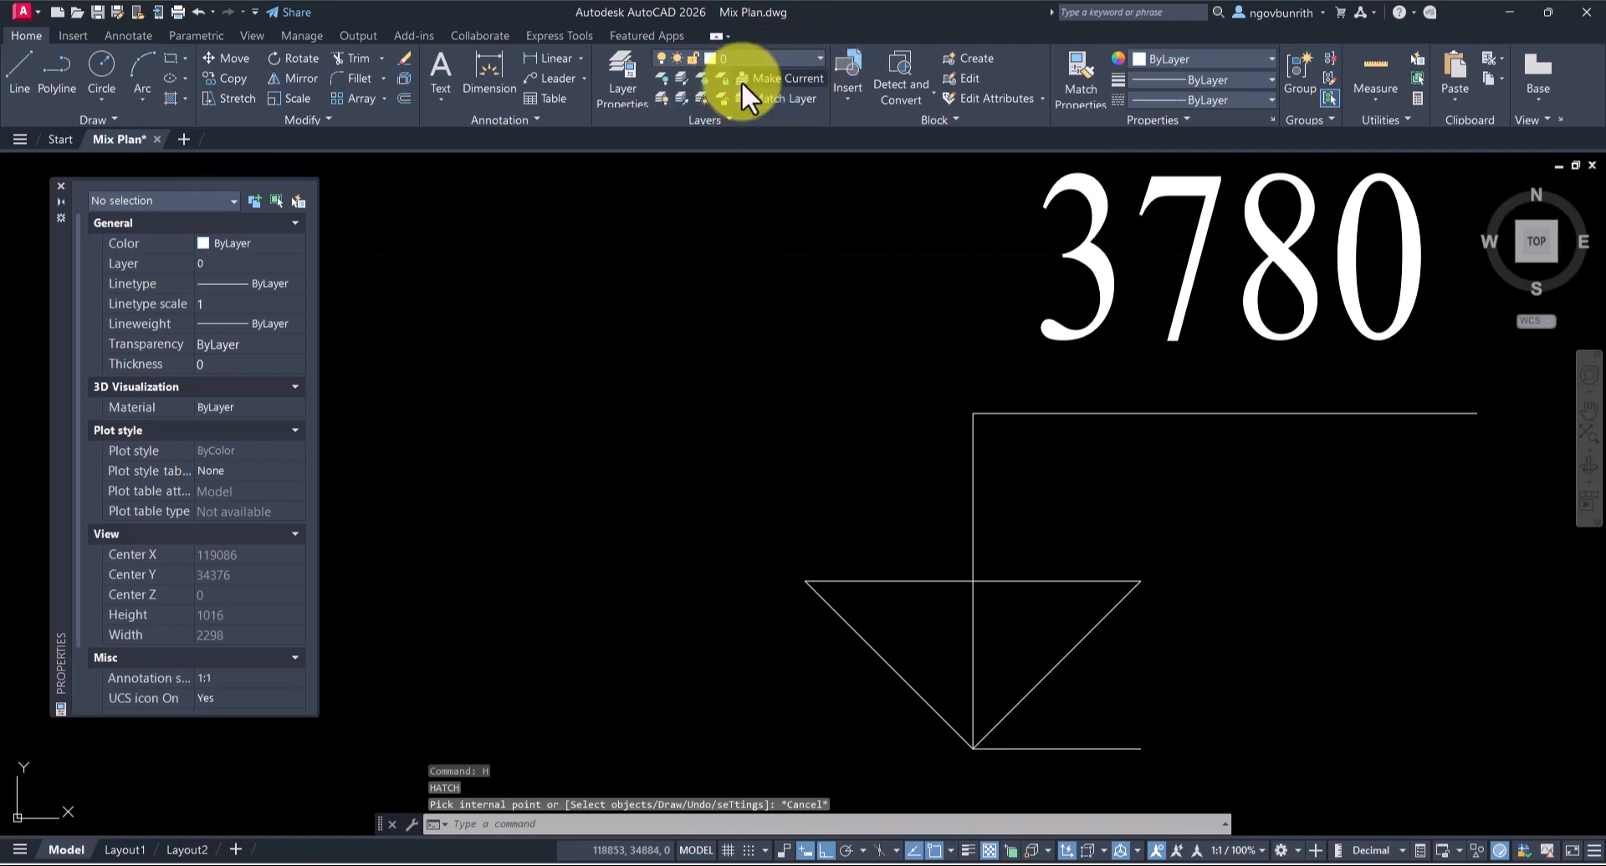
{"action": "key", "text": "Return"}
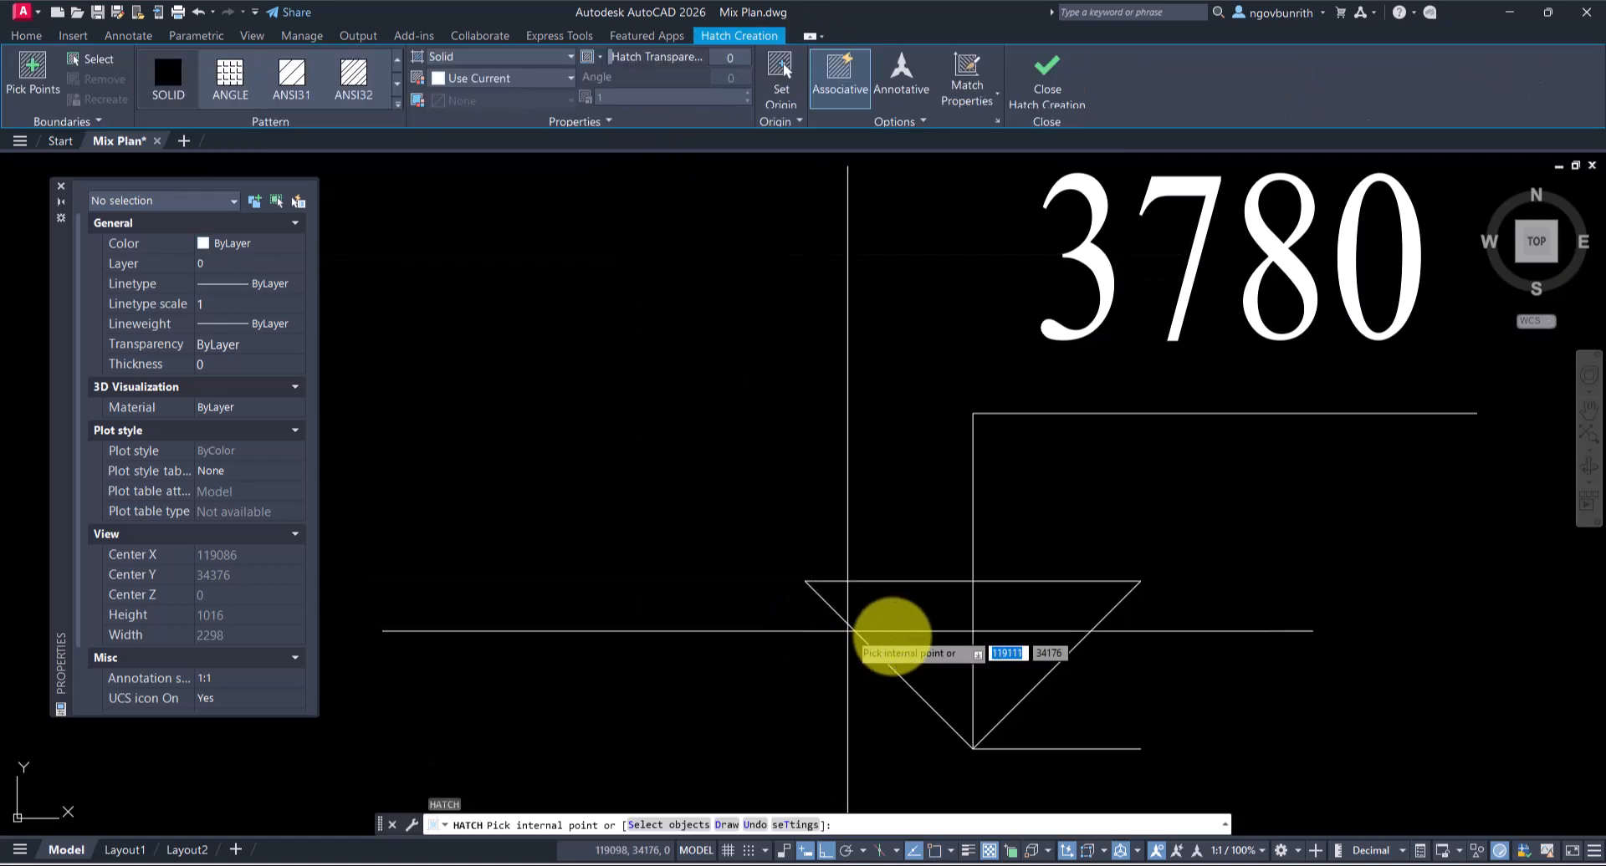
{"action": "left_click", "coordinate": [934, 629]}
{"action": "scroll", "coordinate": [928, 632], "scroll_direction": "down", "scroll_amount": 5}
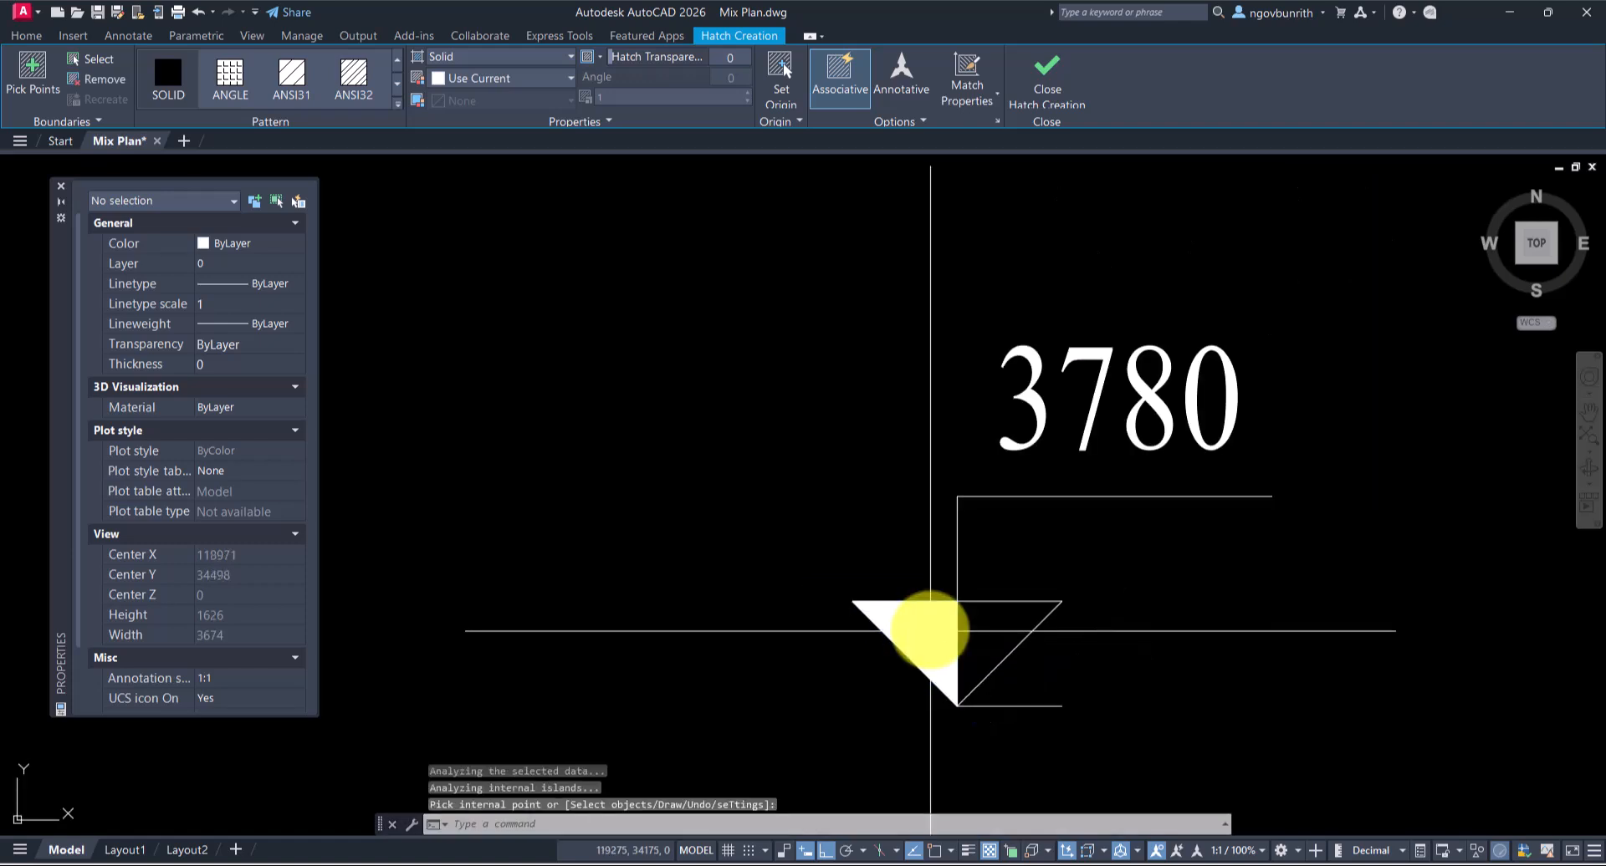
{"action": "key", "text": "Return"}
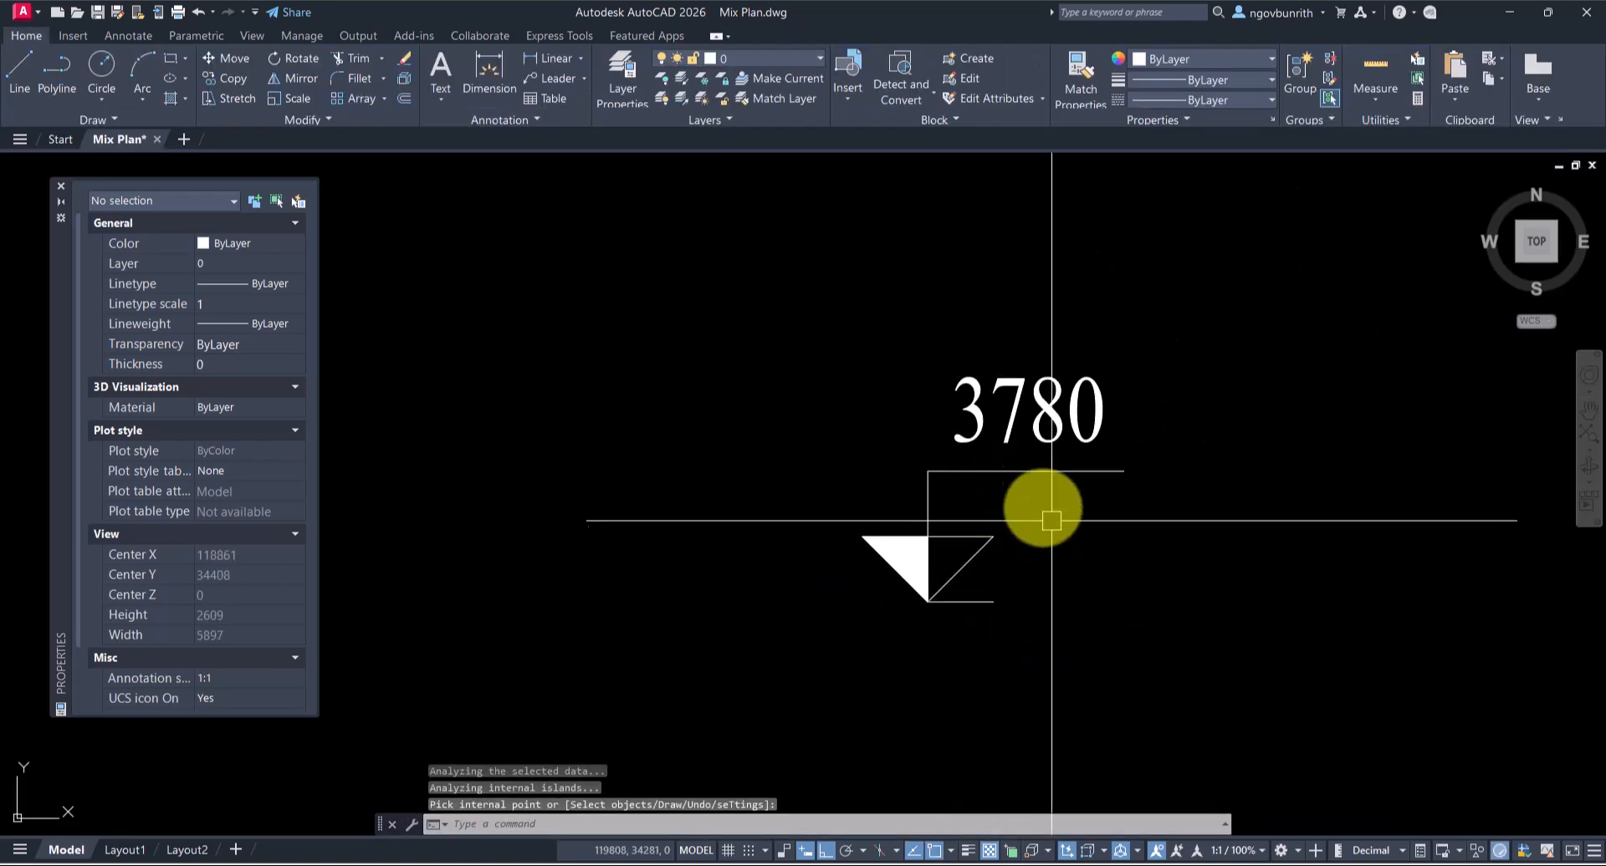
Step: Change the number text above the level symbol to 3.5m
{"action": "double_click", "coordinate": [1097, 419]}
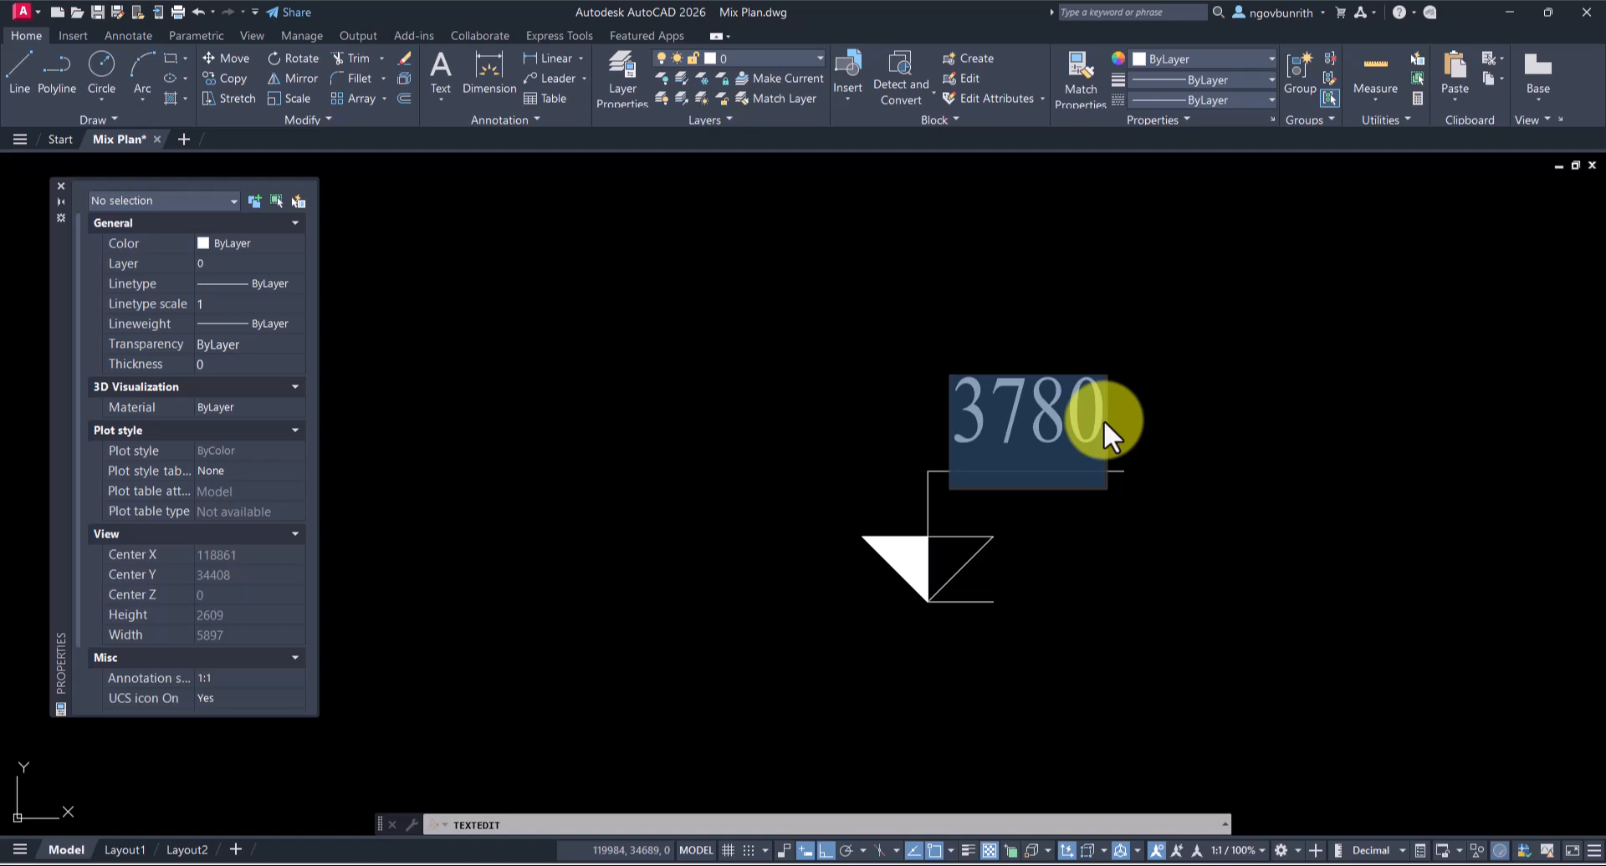
{"action": "type", "text": "3."}
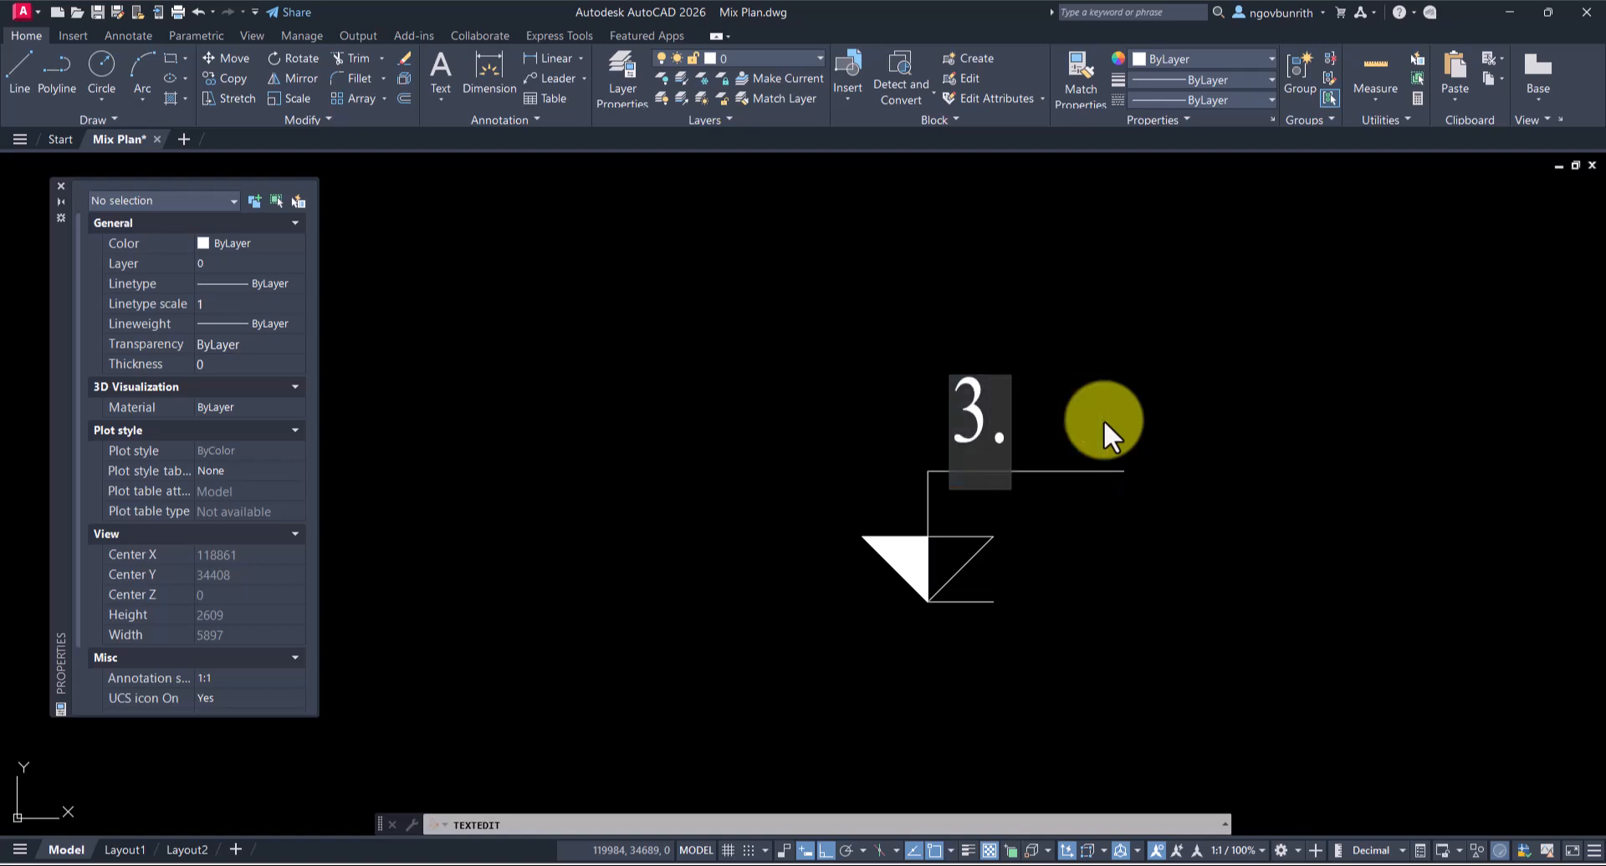
{"action": "key", "text": "BackSpace"}
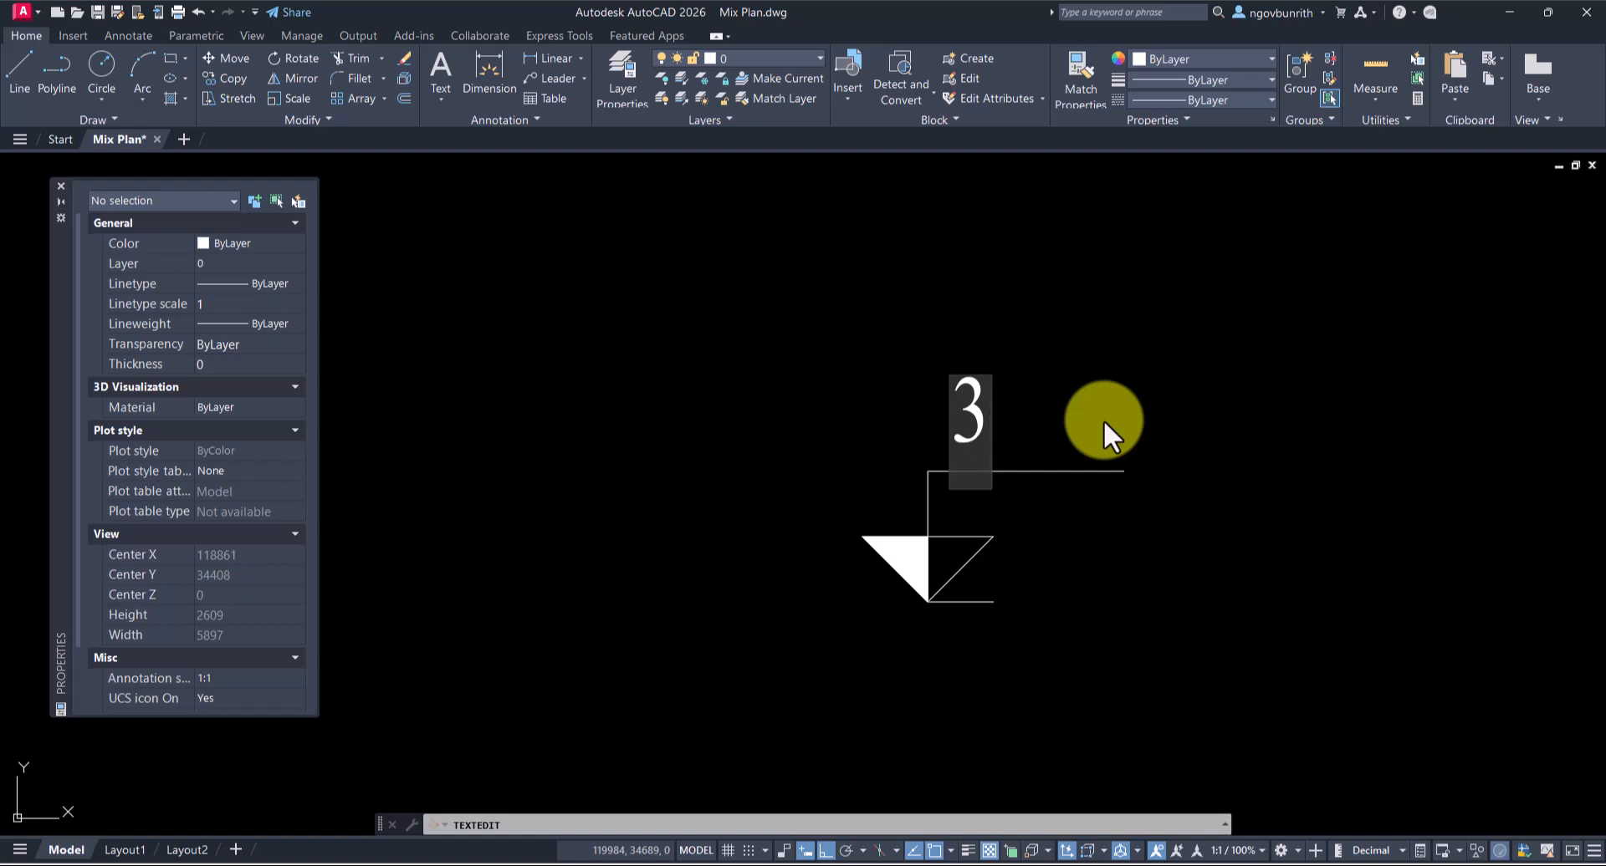
{"action": "type", "text": "500"}
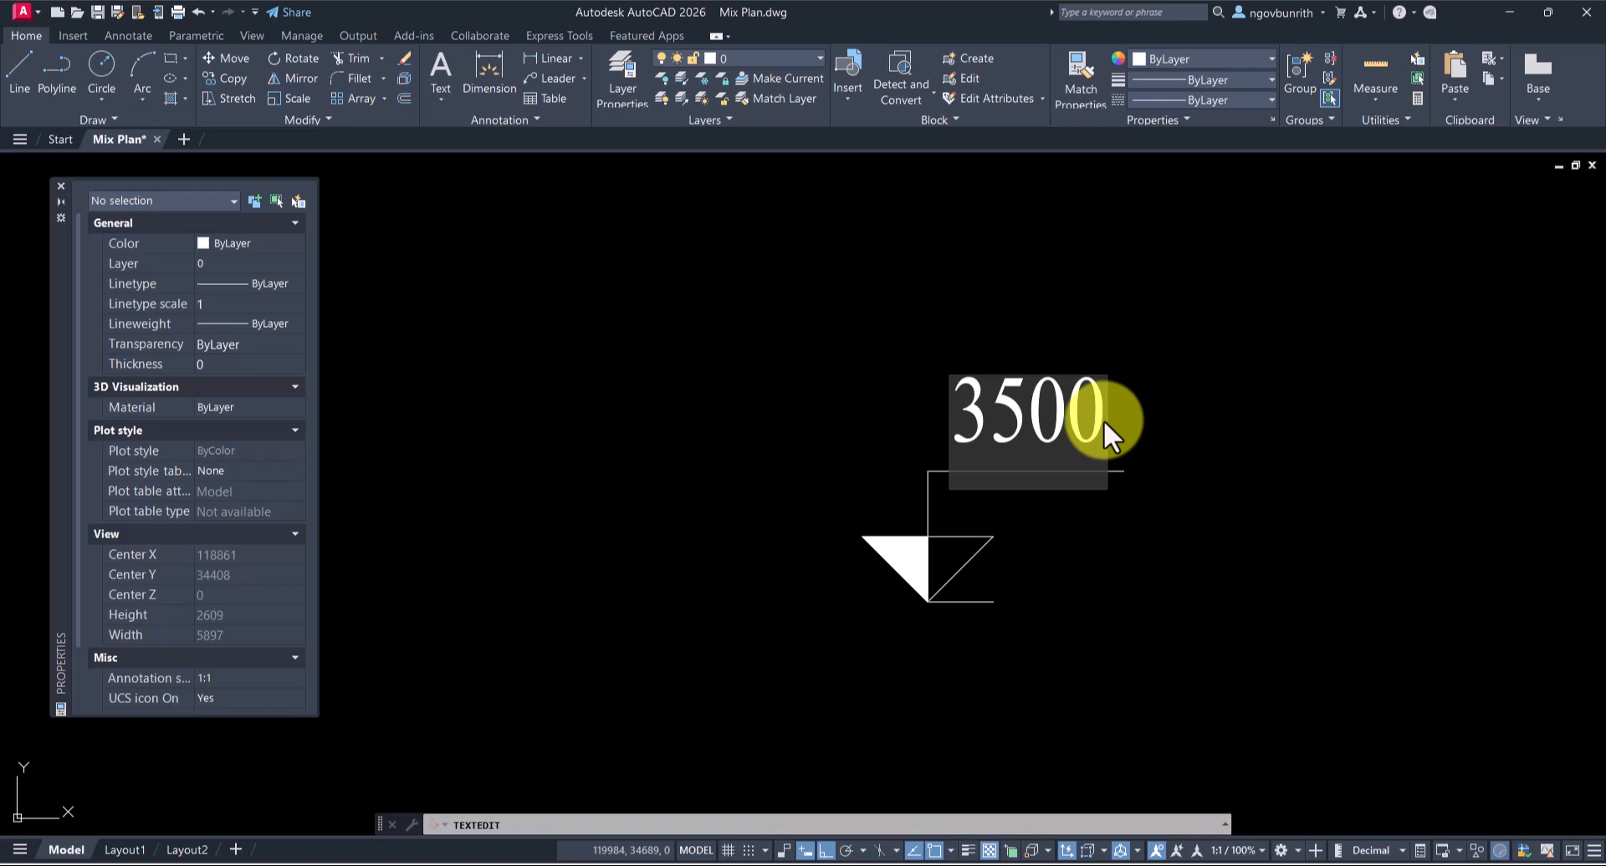
{"action": "key", "text": "BackSpace"}
{"action": "key", "text": "BackSpace"}
{"action": "key", "text": "BackSpace"}
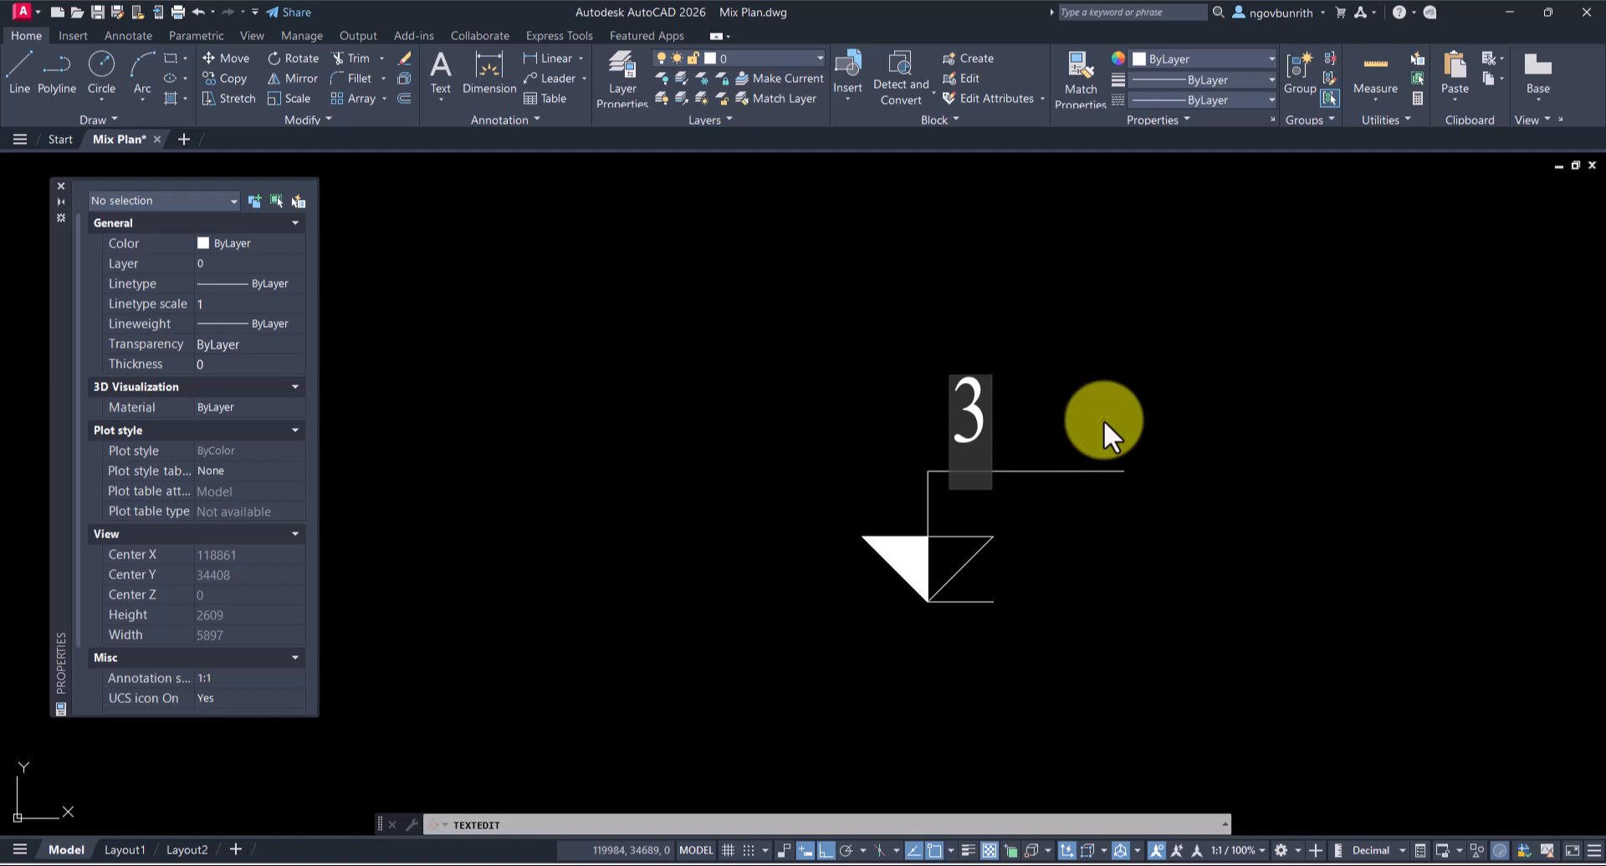
{"action": "type", "text": "3.5"}
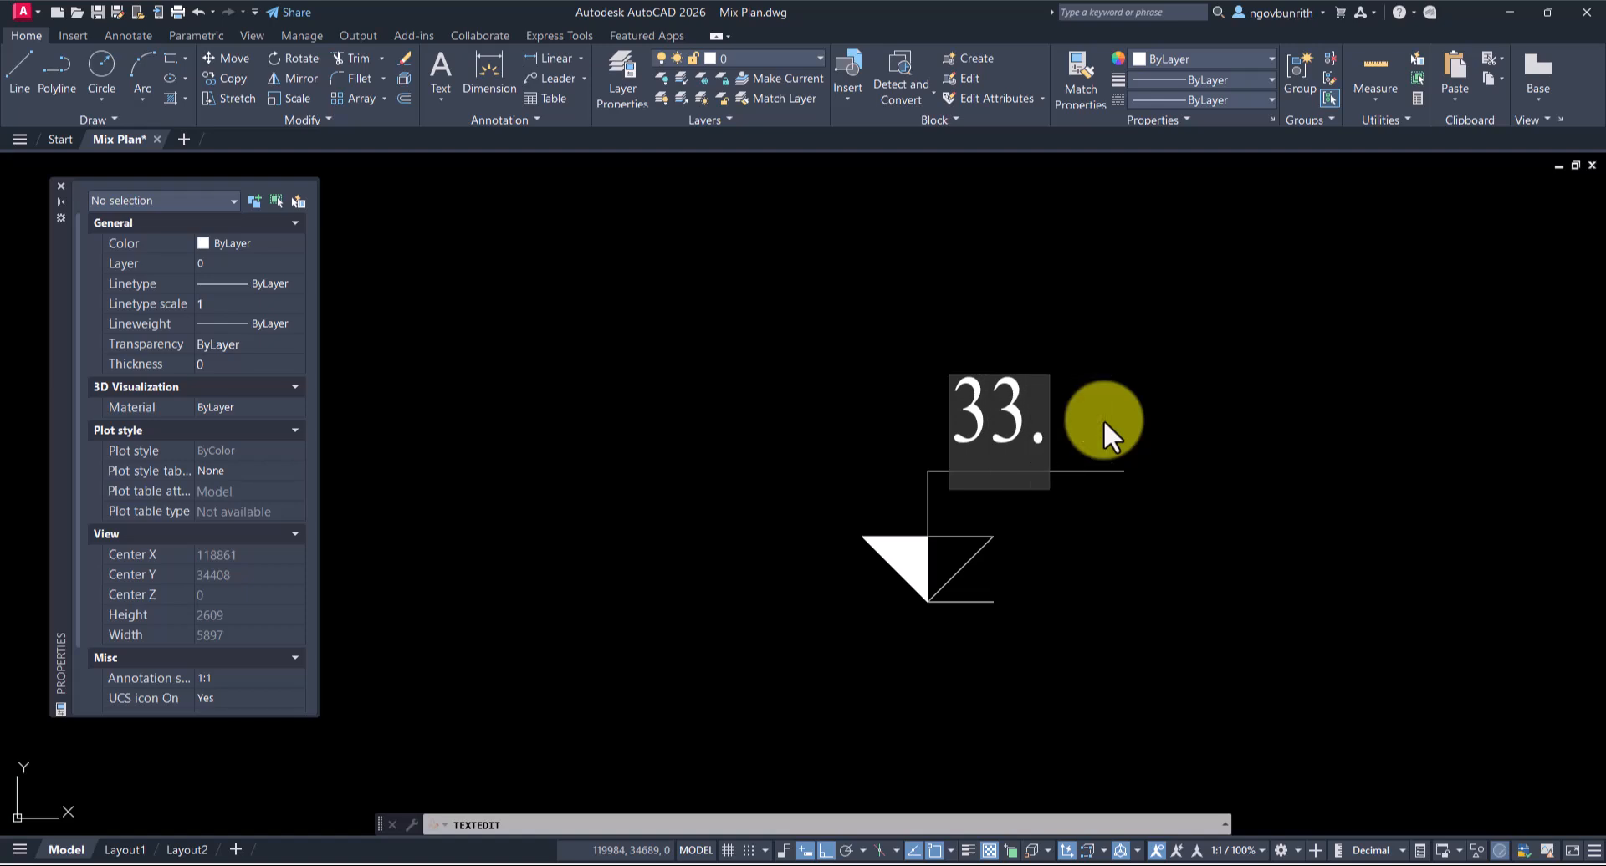
{"action": "key", "text": "BackSpace"}
{"action": "key", "text": "BackSpace"}
{"action": "key", "text": "BackSpace"}
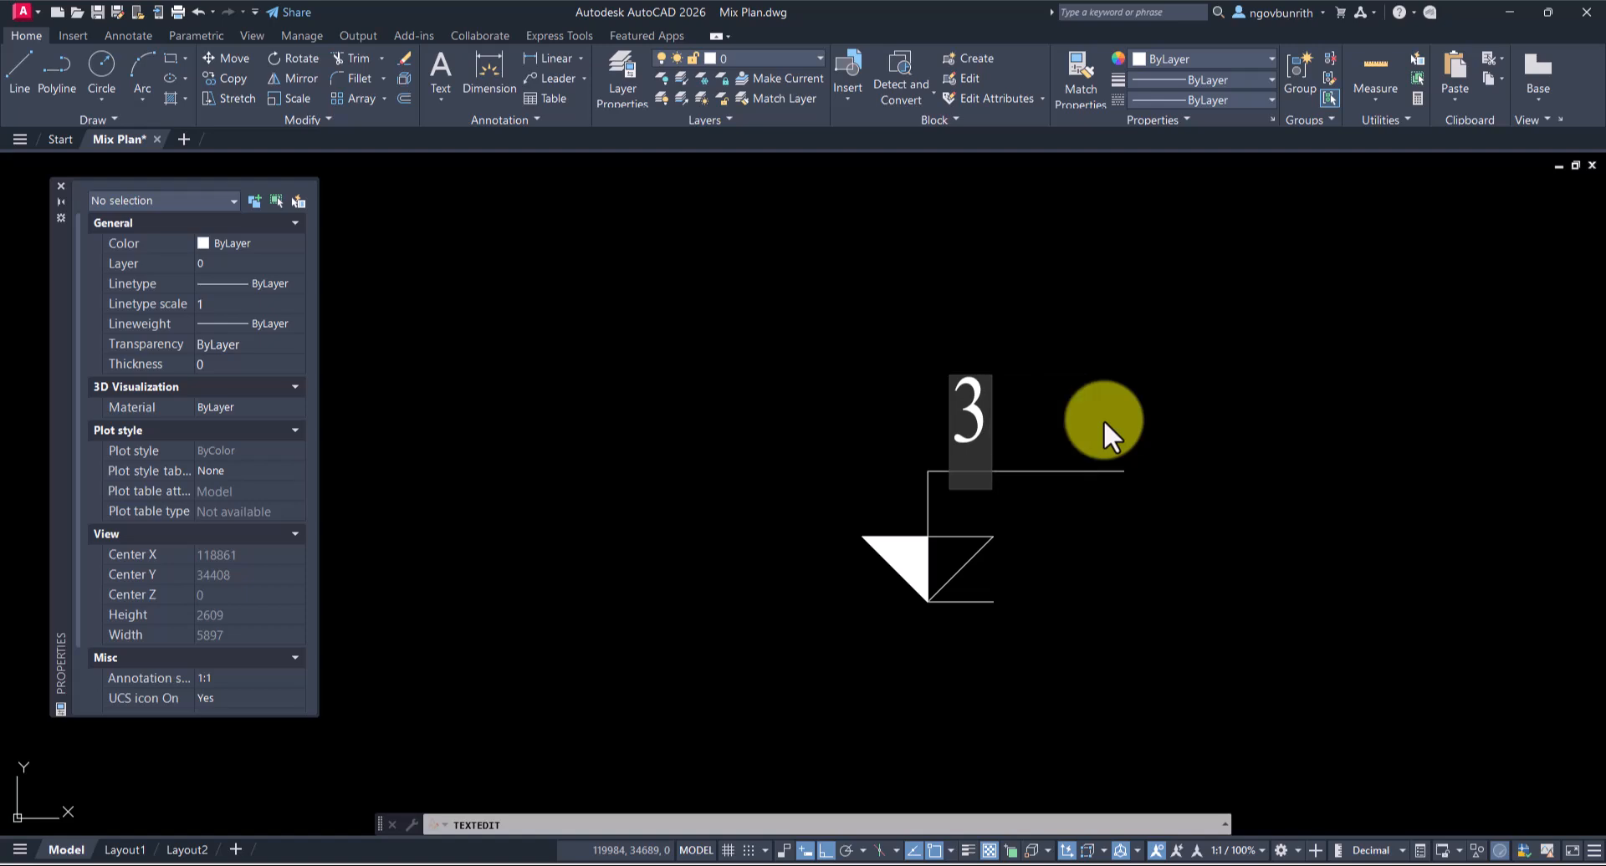
{"action": "type", "text": ".5m"}
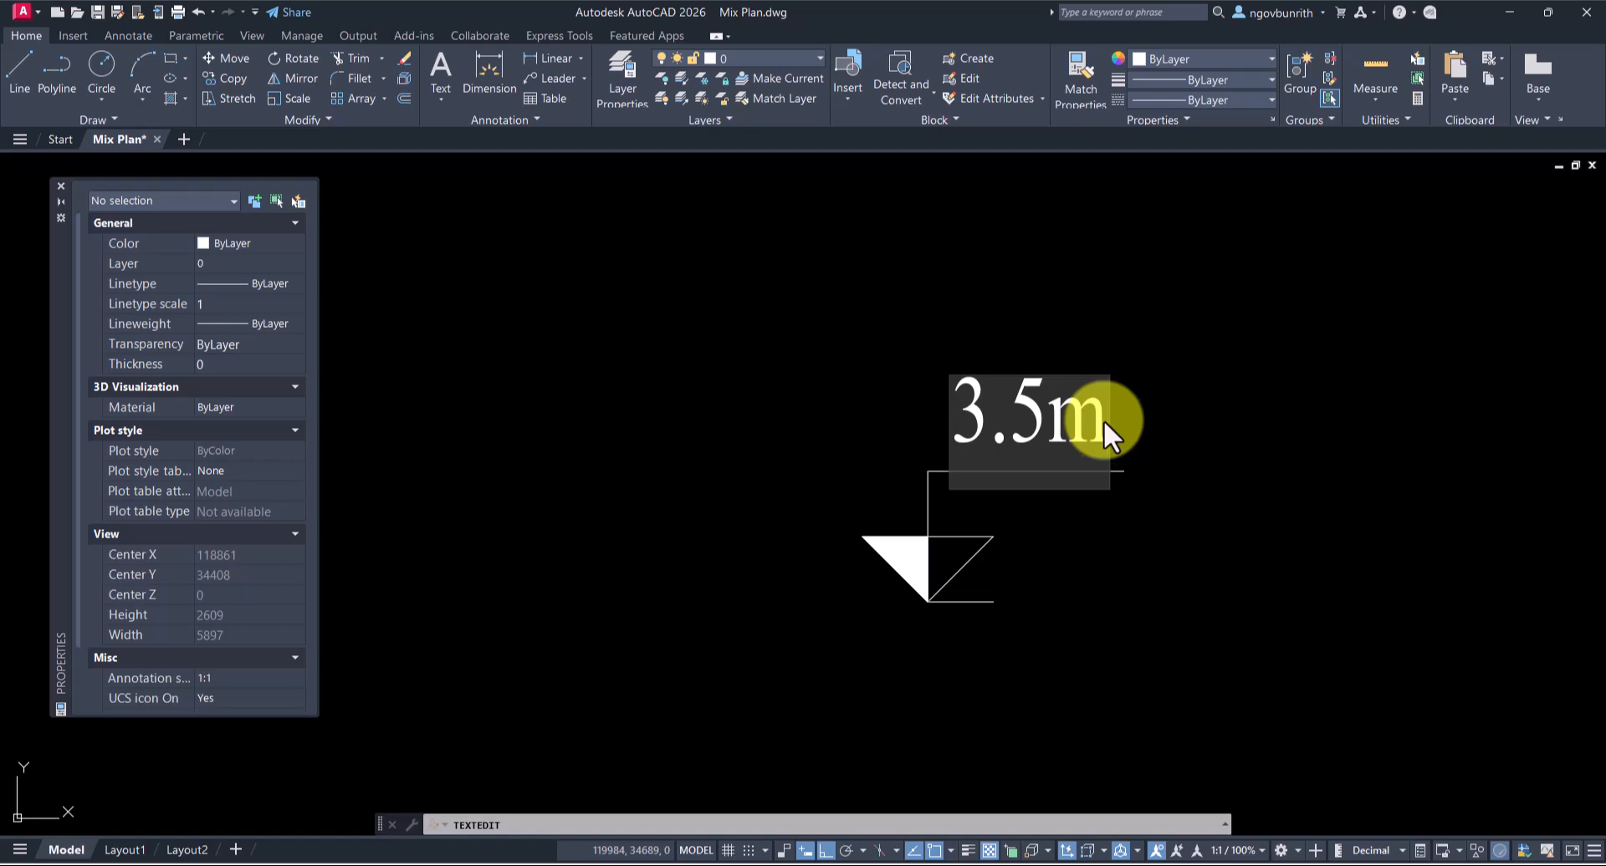
{"action": "scroll", "coordinate": [1217, 528], "scroll_direction": "down", "scroll_amount": 2}
{"action": "scroll", "coordinate": [1212, 527], "scroll_direction": "up", "scroll_amount": 2}
{"action": "left_click", "coordinate": [1207, 514]}
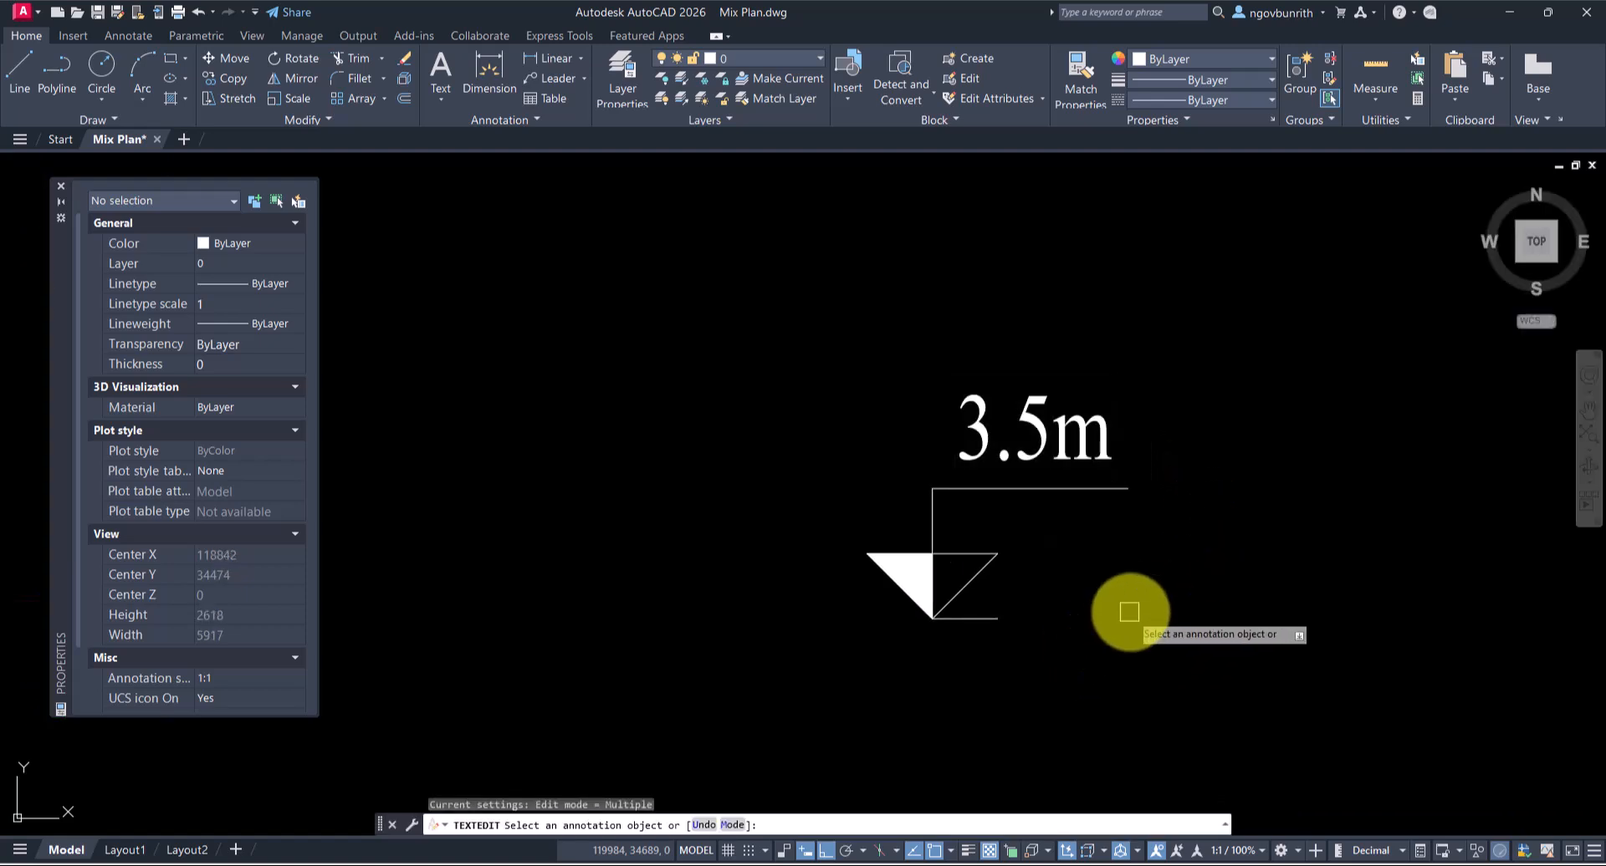
{"action": "key", "text": "Return"}
{"action": "scroll", "coordinate": [946, 581], "scroll_direction": "down", "scroll_amount": 4}
{"action": "scroll", "coordinate": [991, 599], "scroll_direction": "up", "scroll_amount": 4}
{"action": "mouse_move", "coordinate": [1036, 637]}
{"action": "middle_mouse_down"}
{"action": "mouse_move", "coordinate": [961, 591]}
{"action": "mouse_move", "coordinate": [976, 598]}
{"action": "middle_mouse_up"}
{"action": "scroll", "coordinate": [1042, 605], "scroll_direction": "down", "scroll_amount": 2}
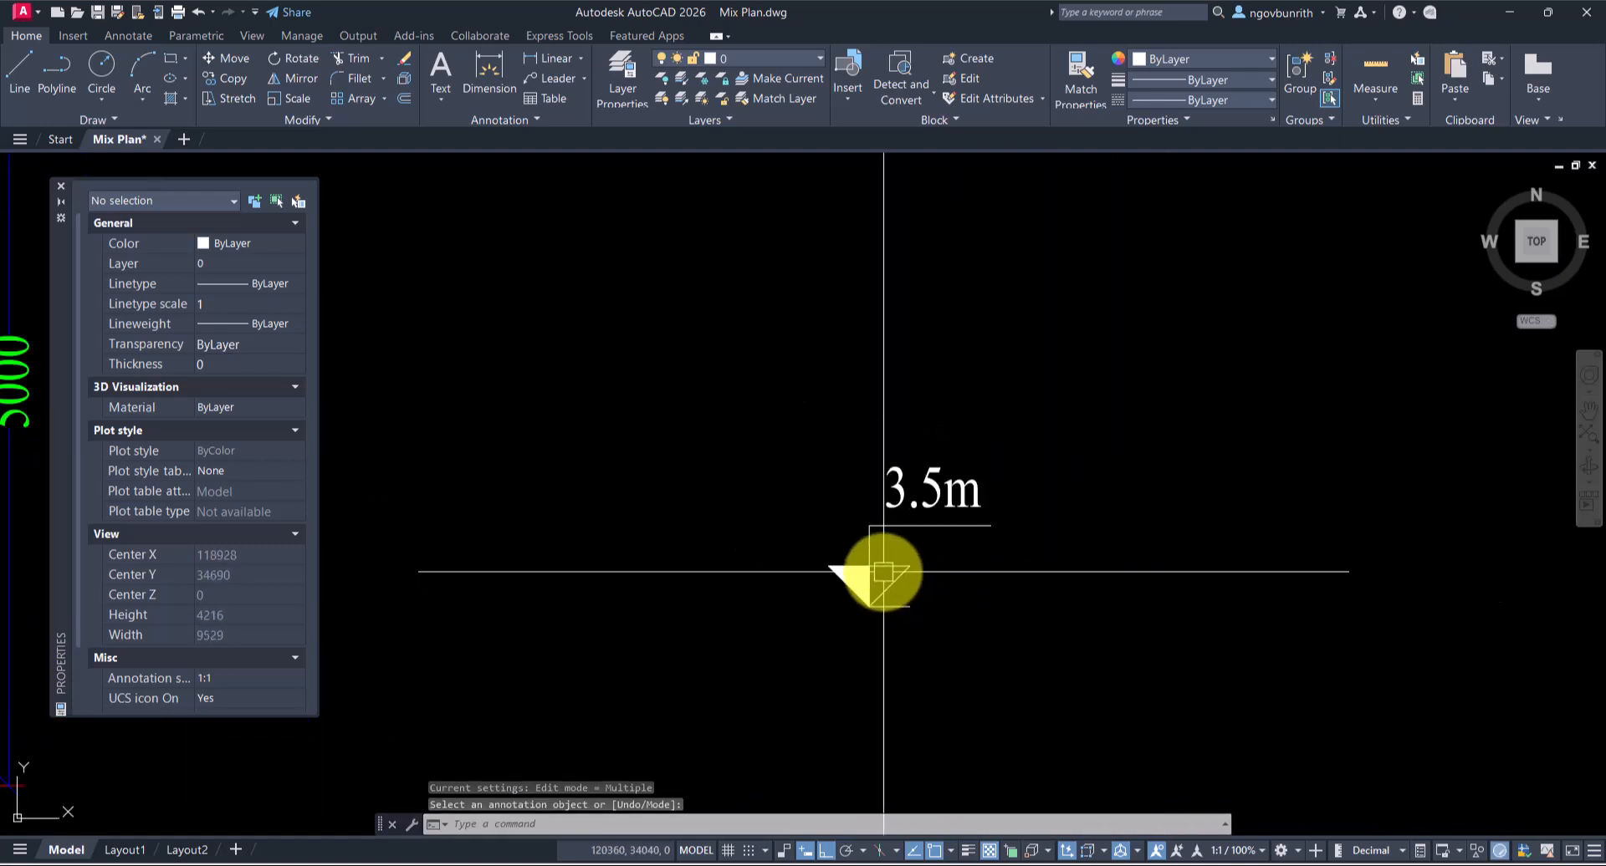
{"action": "scroll", "coordinate": [932, 563], "scroll_direction": "up", "scroll_amount": 4}
{"action": "scroll", "coordinate": [940, 552], "scroll_direction": "down", "scroll_amount": 3}
{"action": "scroll", "coordinate": [962, 527], "scroll_direction": "up", "scroll_amount": 6}
{"action": "scroll", "coordinate": [1062, 493], "scroll_direction": "down", "scroll_amount": 5}
{"action": "middle_click_drag", "start_coordinate": [1089, 519], "coordinate": [982, 534]}
{"action": "scroll", "coordinate": [867, 566], "scroll_direction": "up", "scroll_amount": 3}
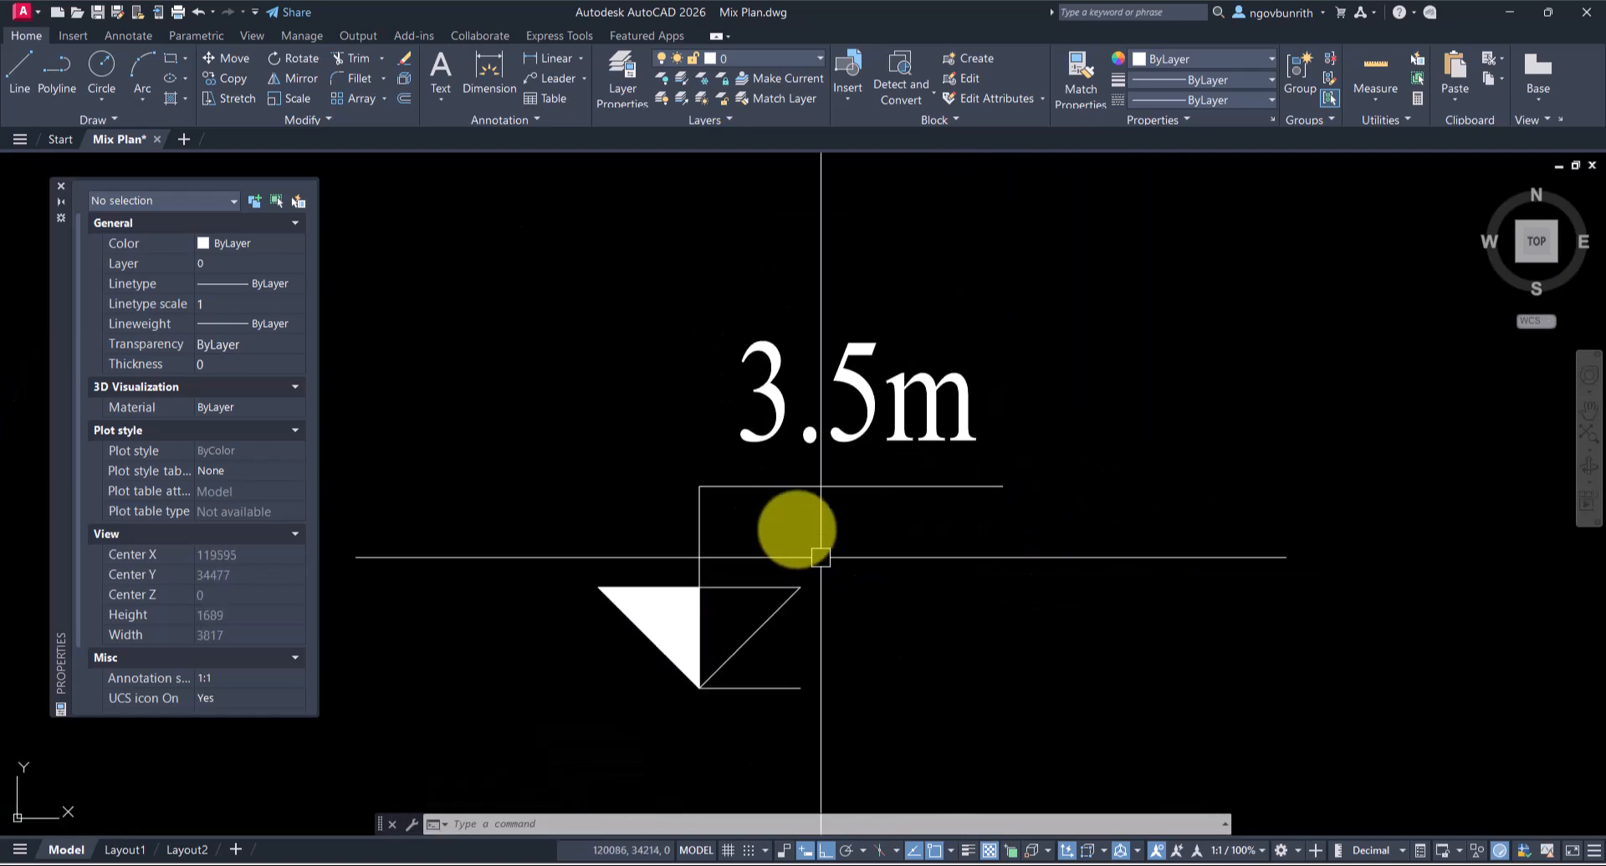
{"action": "scroll", "coordinate": [986, 437], "scroll_direction": "down", "scroll_amount": 5}
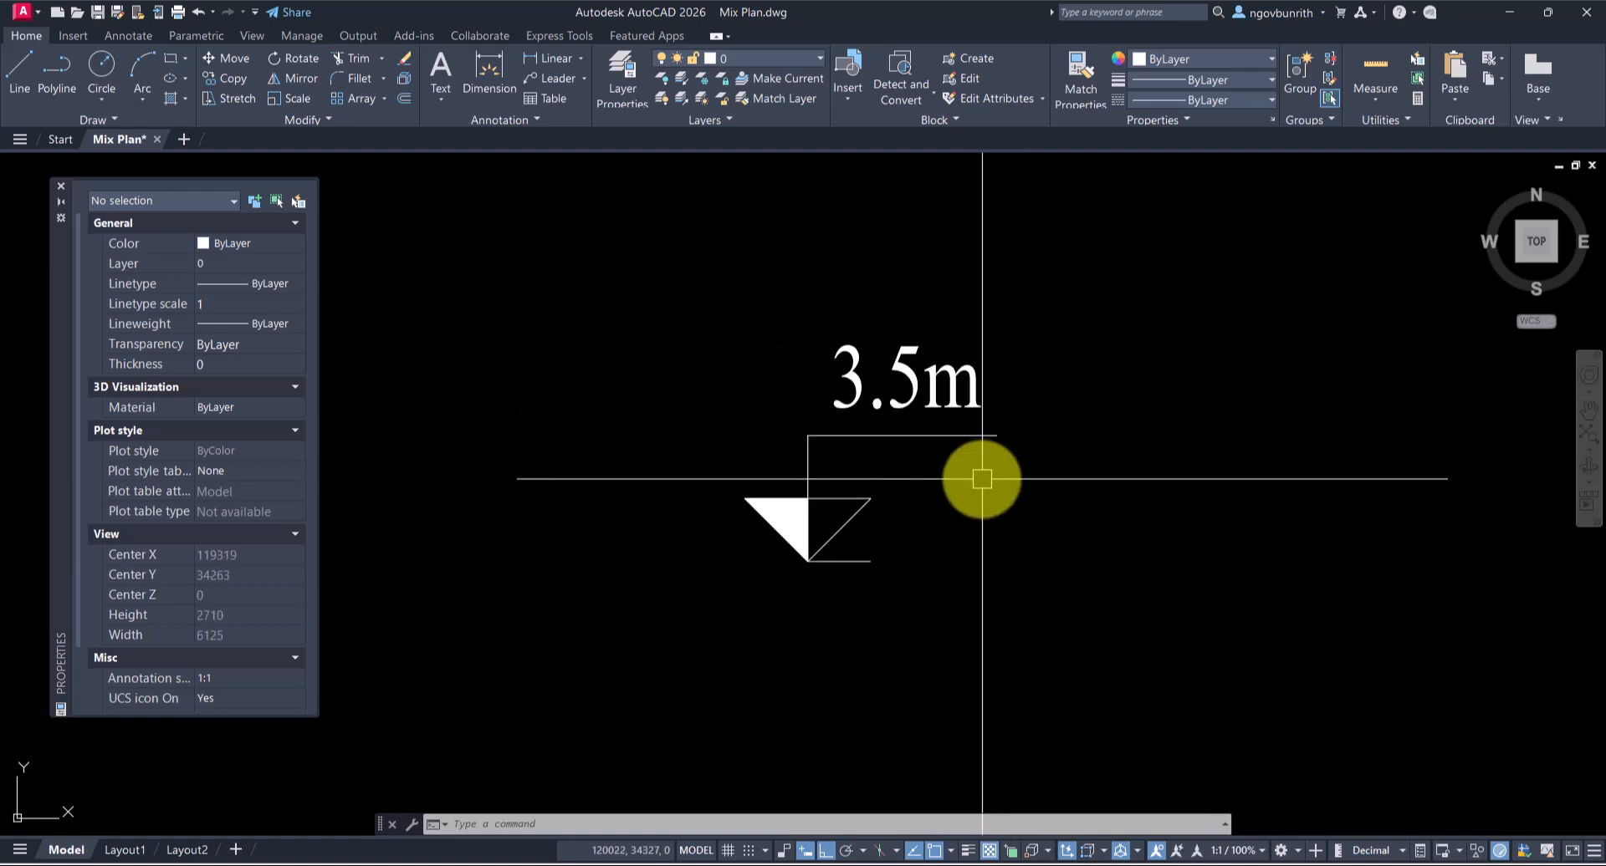
{"action": "scroll", "coordinate": [980, 549], "scroll_direction": "up", "scroll_amount": 2}
{"action": "scroll", "coordinate": [980, 550], "scroll_direction": "down", "scroll_amount": 2}
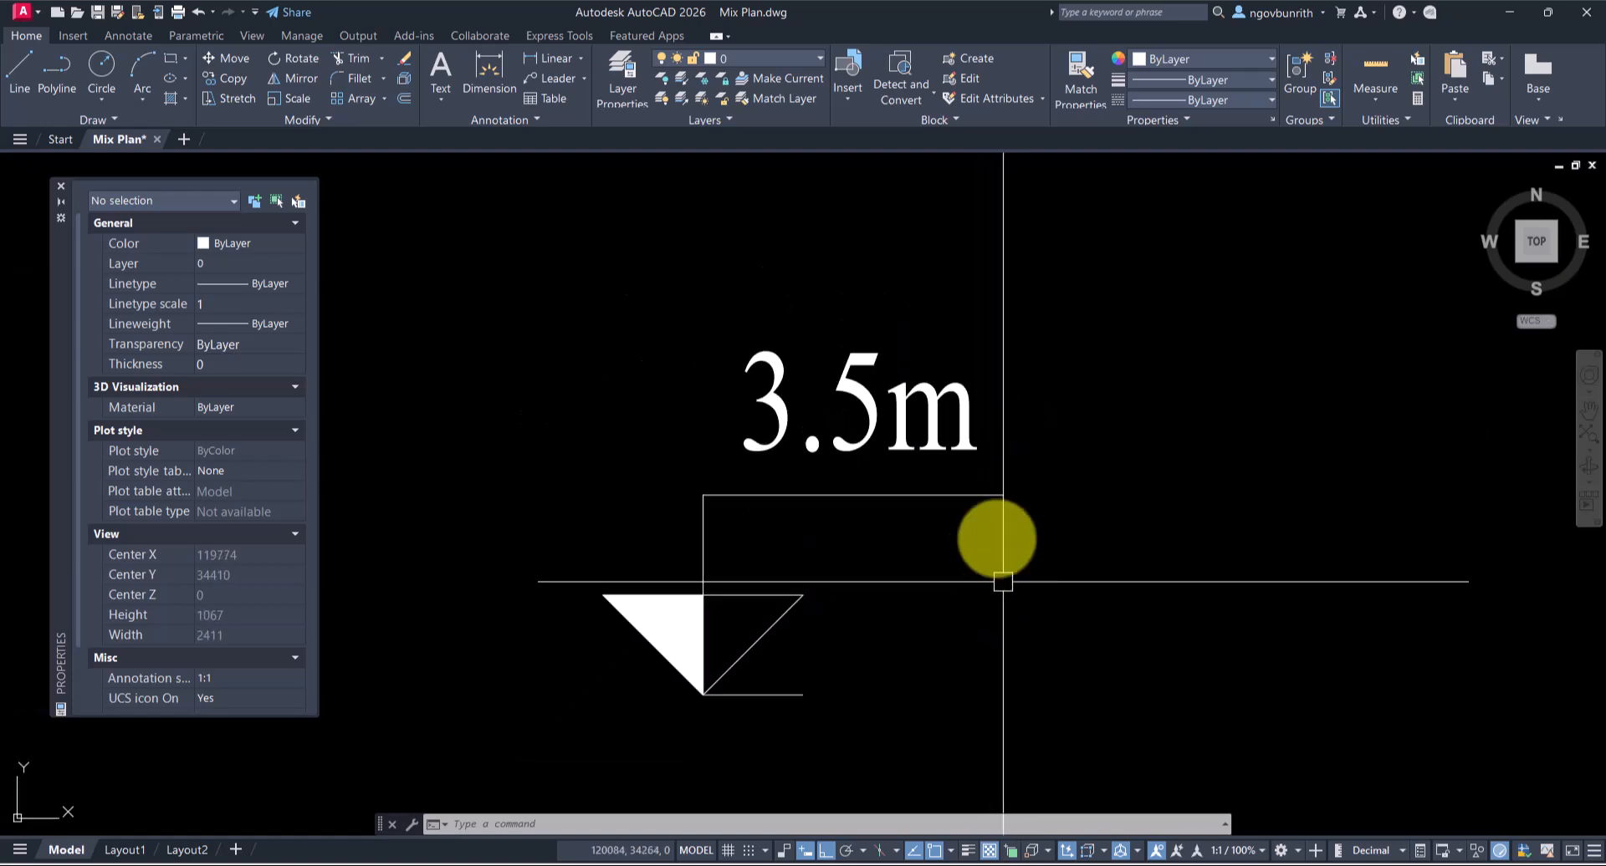
Step: Erase the 3.5m text above the level symbol
{"action": "left_click", "coordinate": [986, 333]}
{"action": "left_click", "coordinate": [896, 448]}
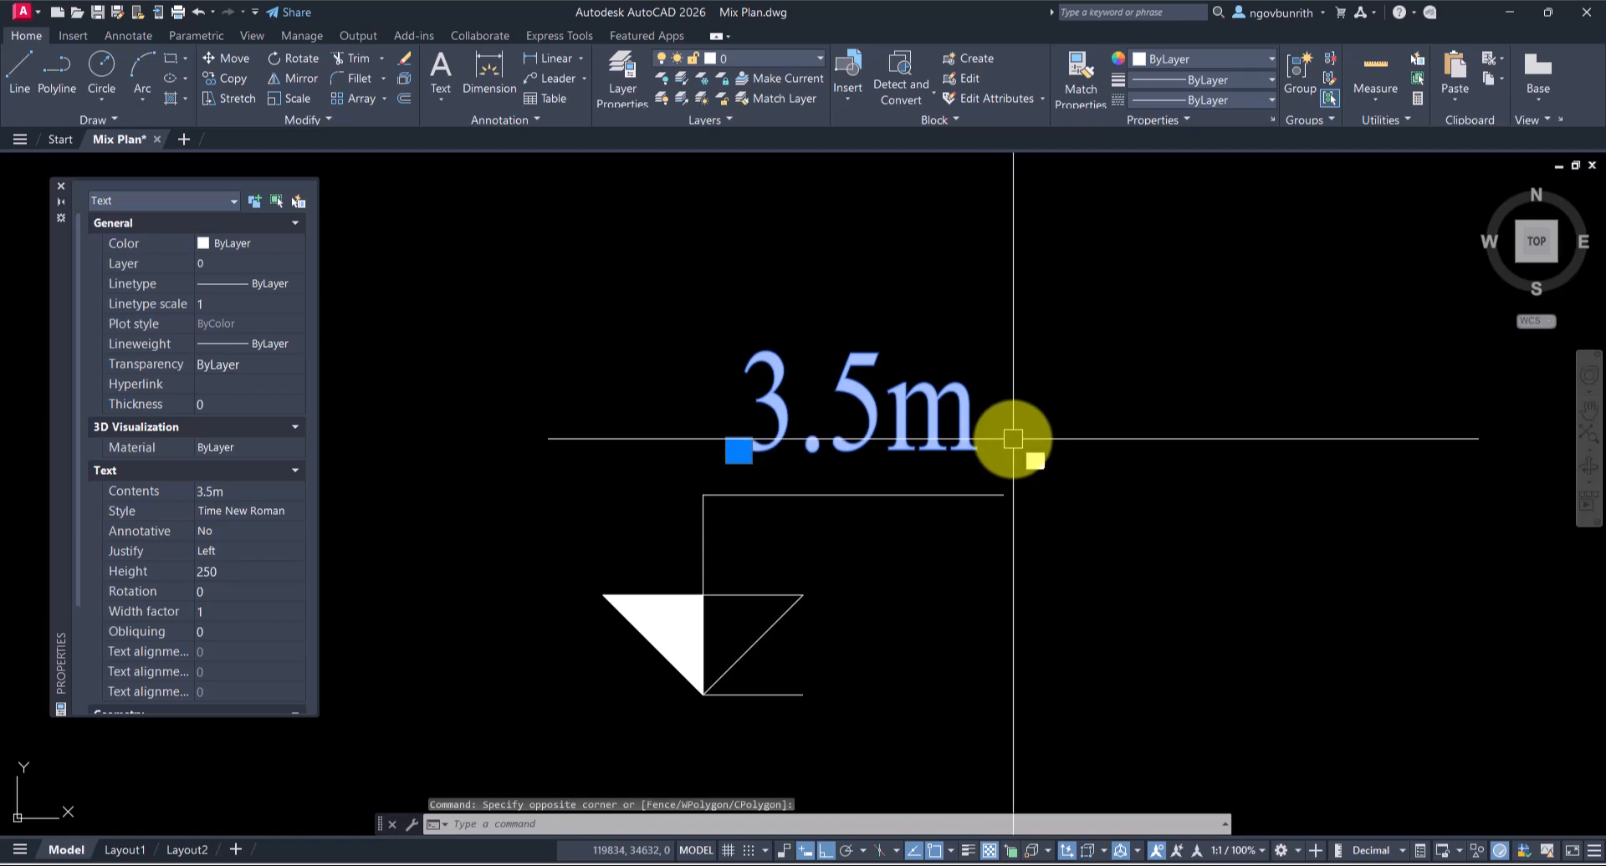
{"action": "type", "text": "e"}
{"action": "key", "text": "Return"}
Step: Set up an attribute definition with tag Tag Level, prompt Level, default 3.5 and text height 250
{"action": "type", "text": "ATT"}
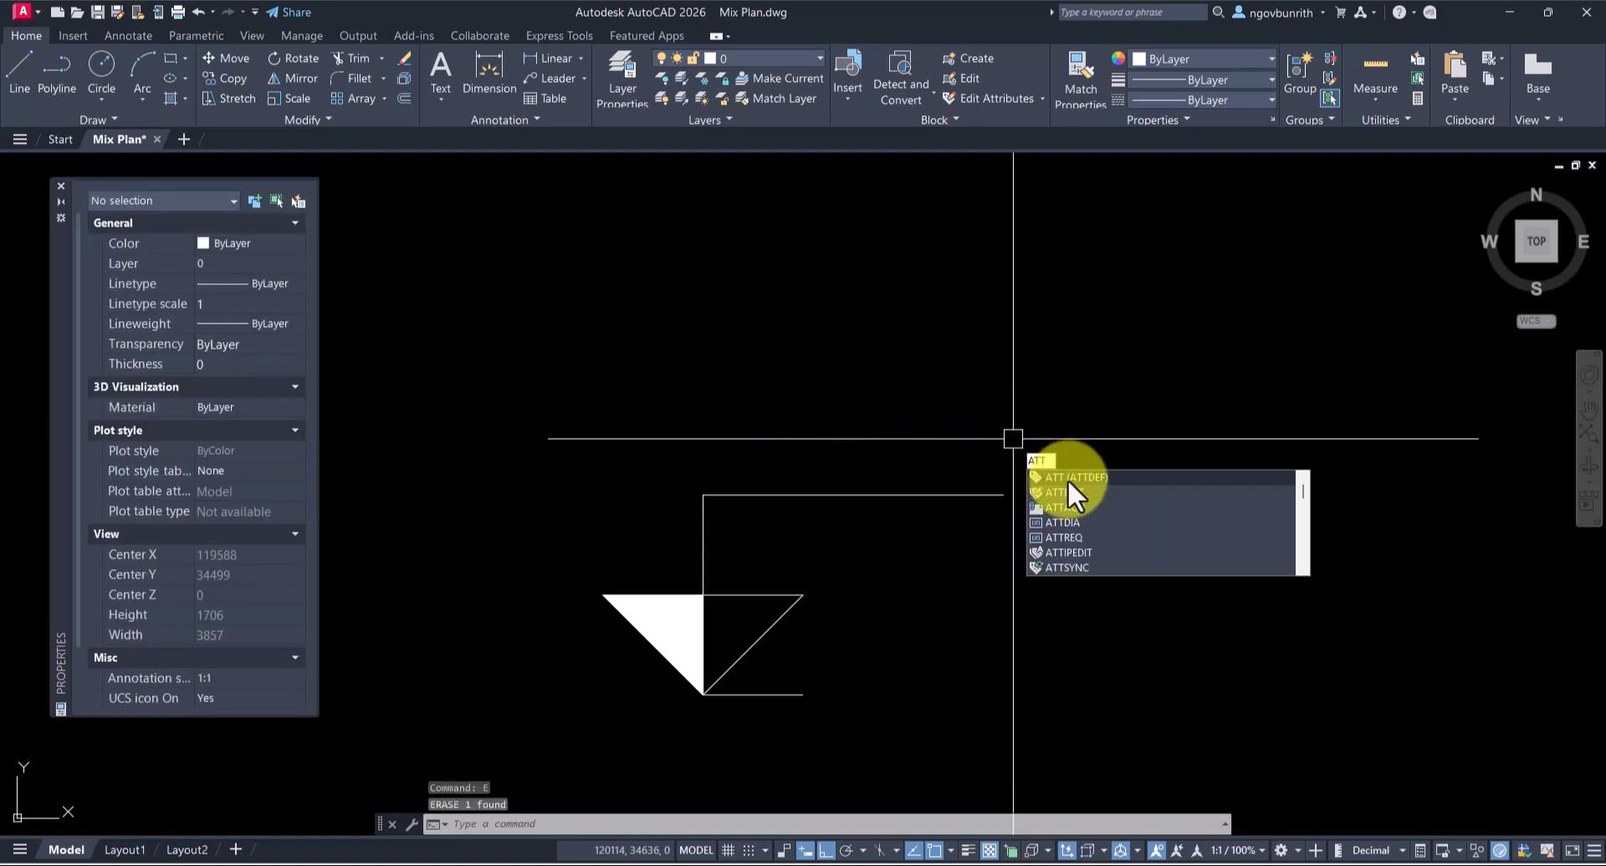
{"action": "key", "text": "Return"}
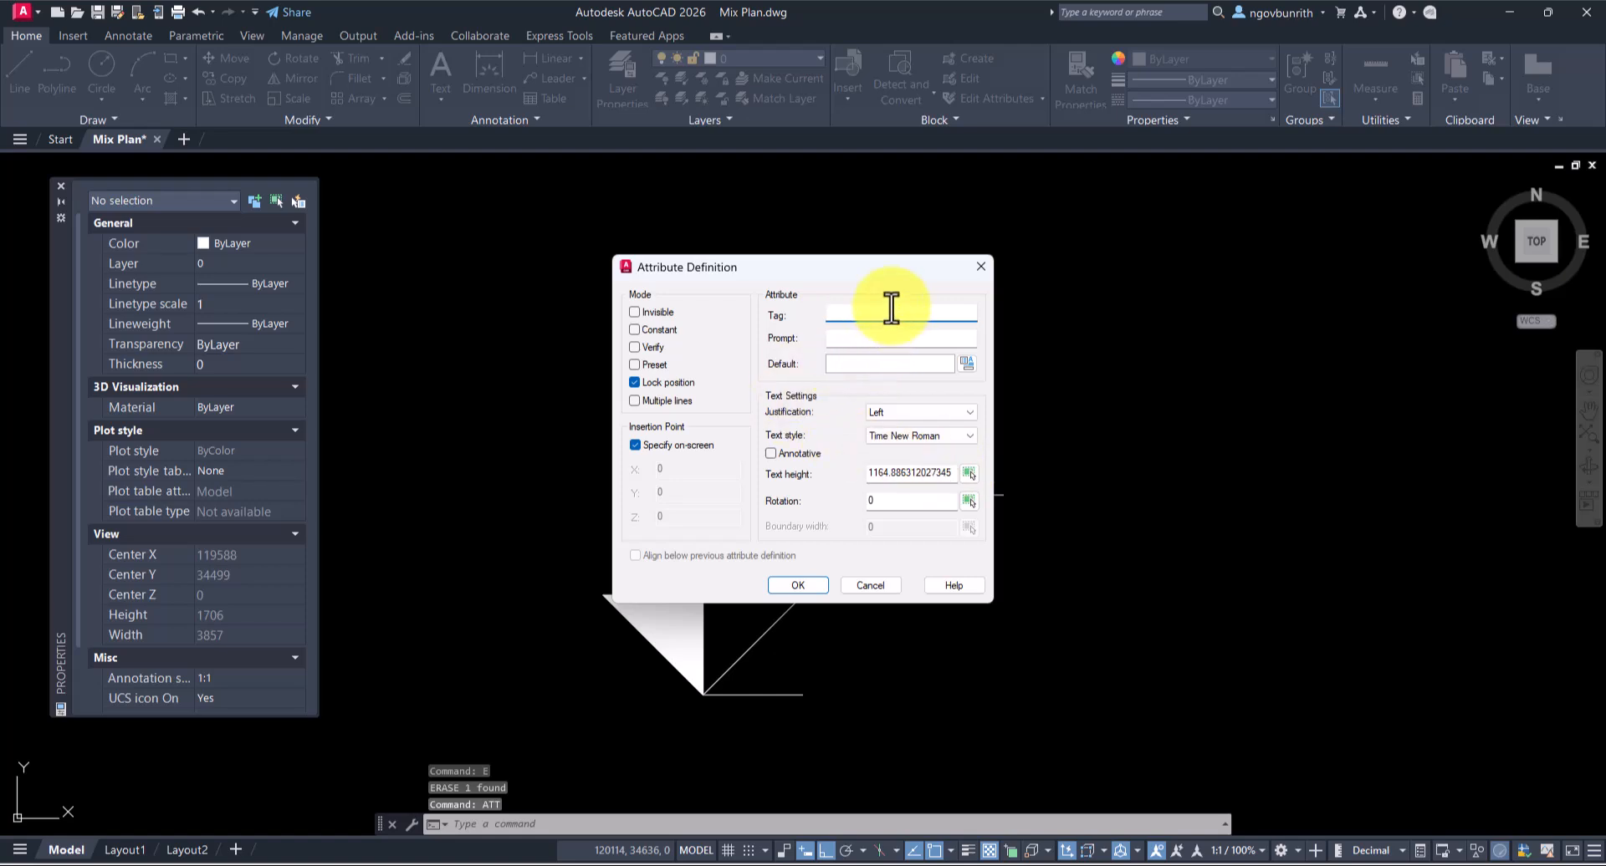
{"action": "type", "text": "Tag Level"}
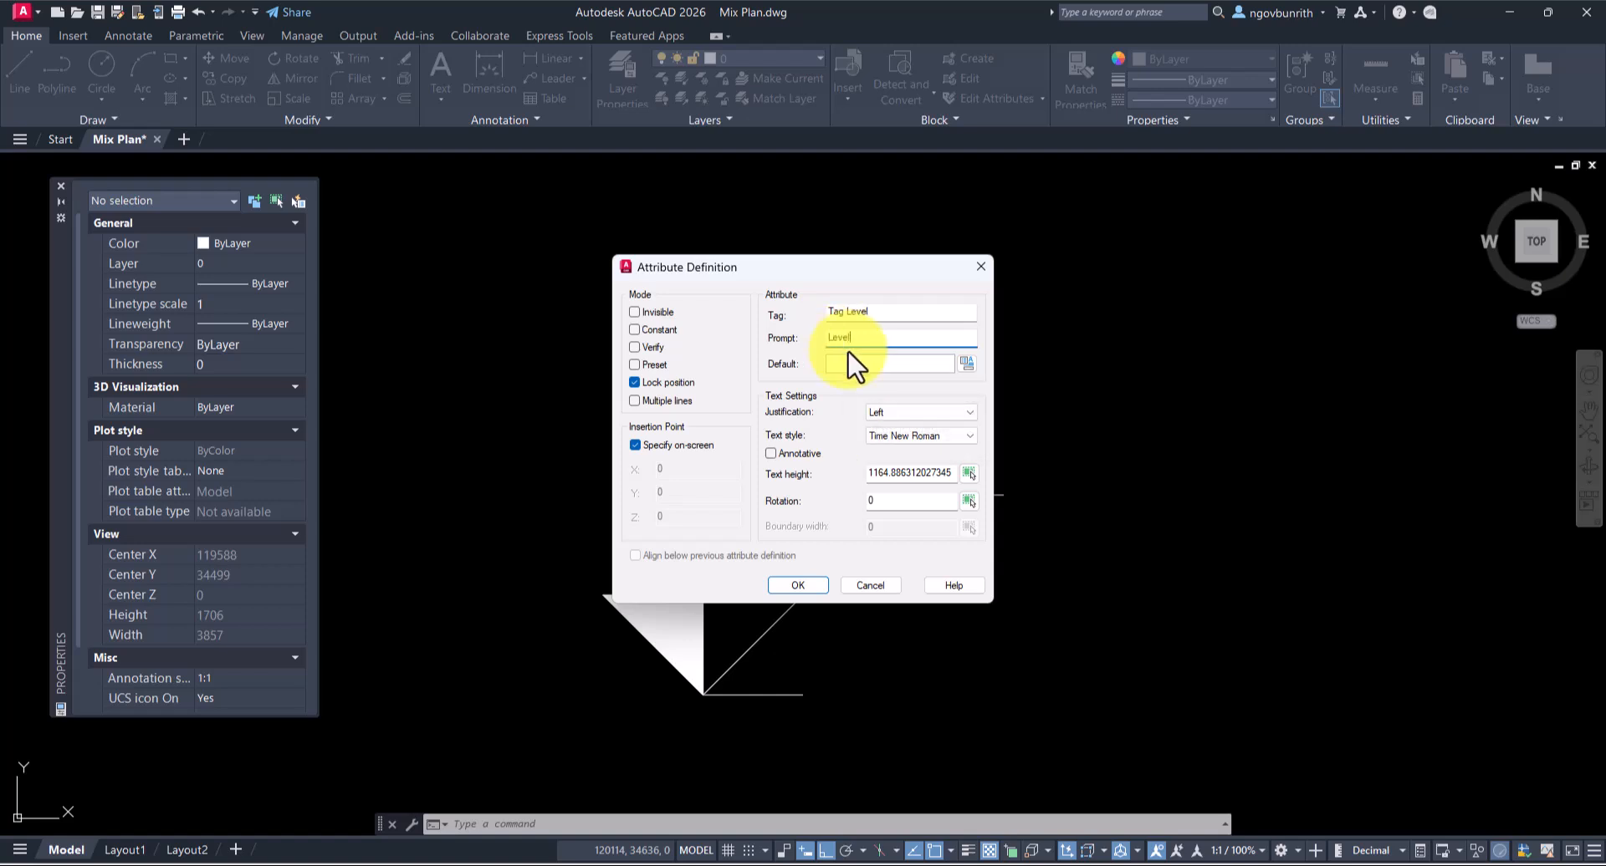
{"action": "type", "text": "3.5"}
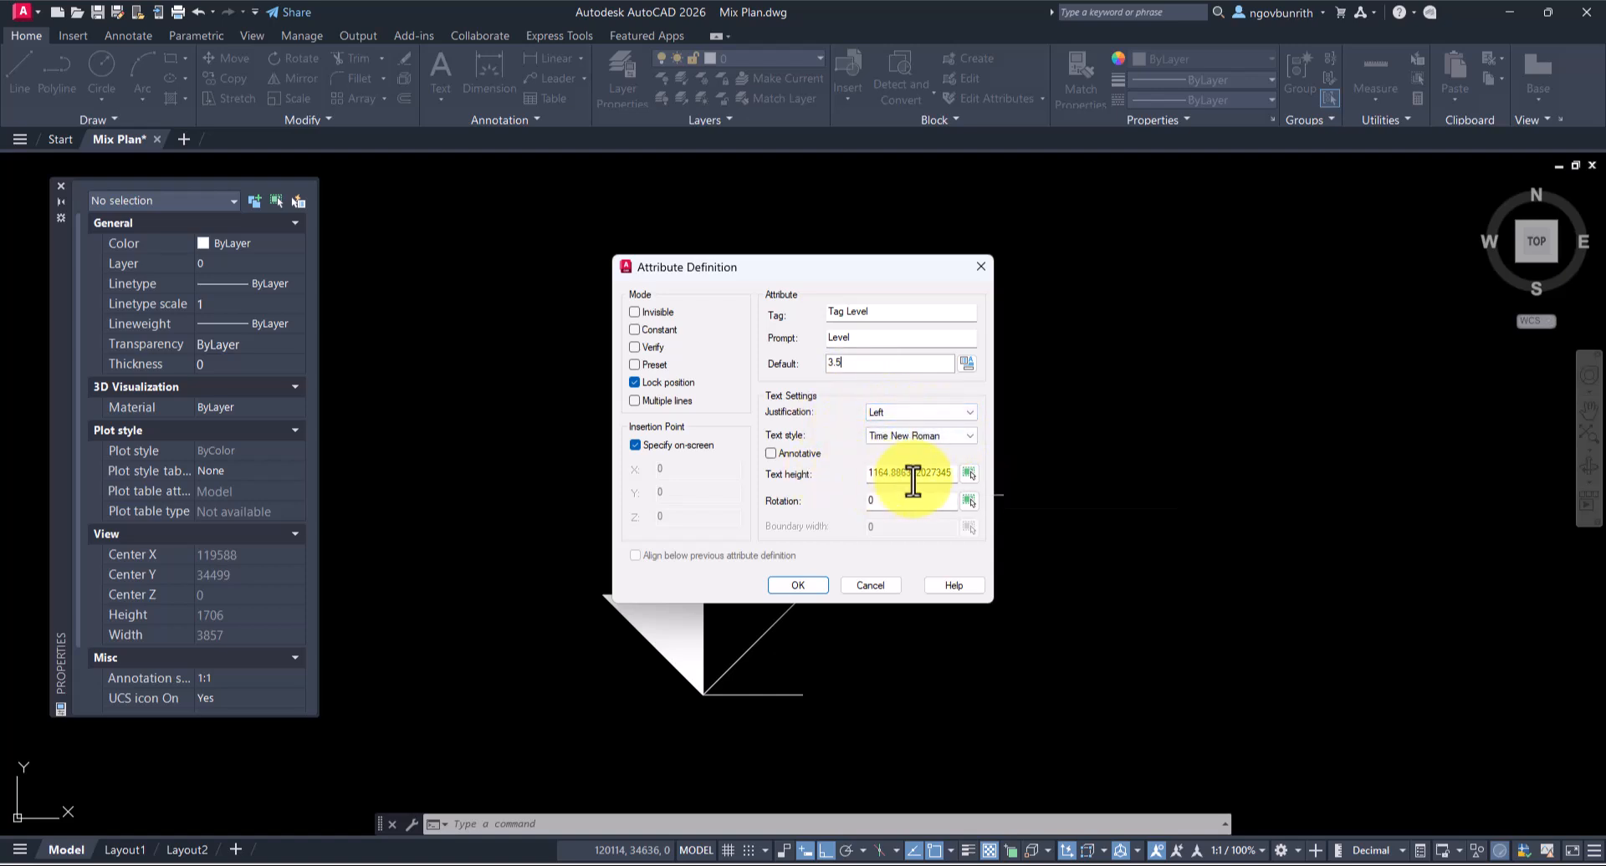
{"action": "left_click_drag", "start_coordinate": [954, 475], "coordinate": [857, 479]}
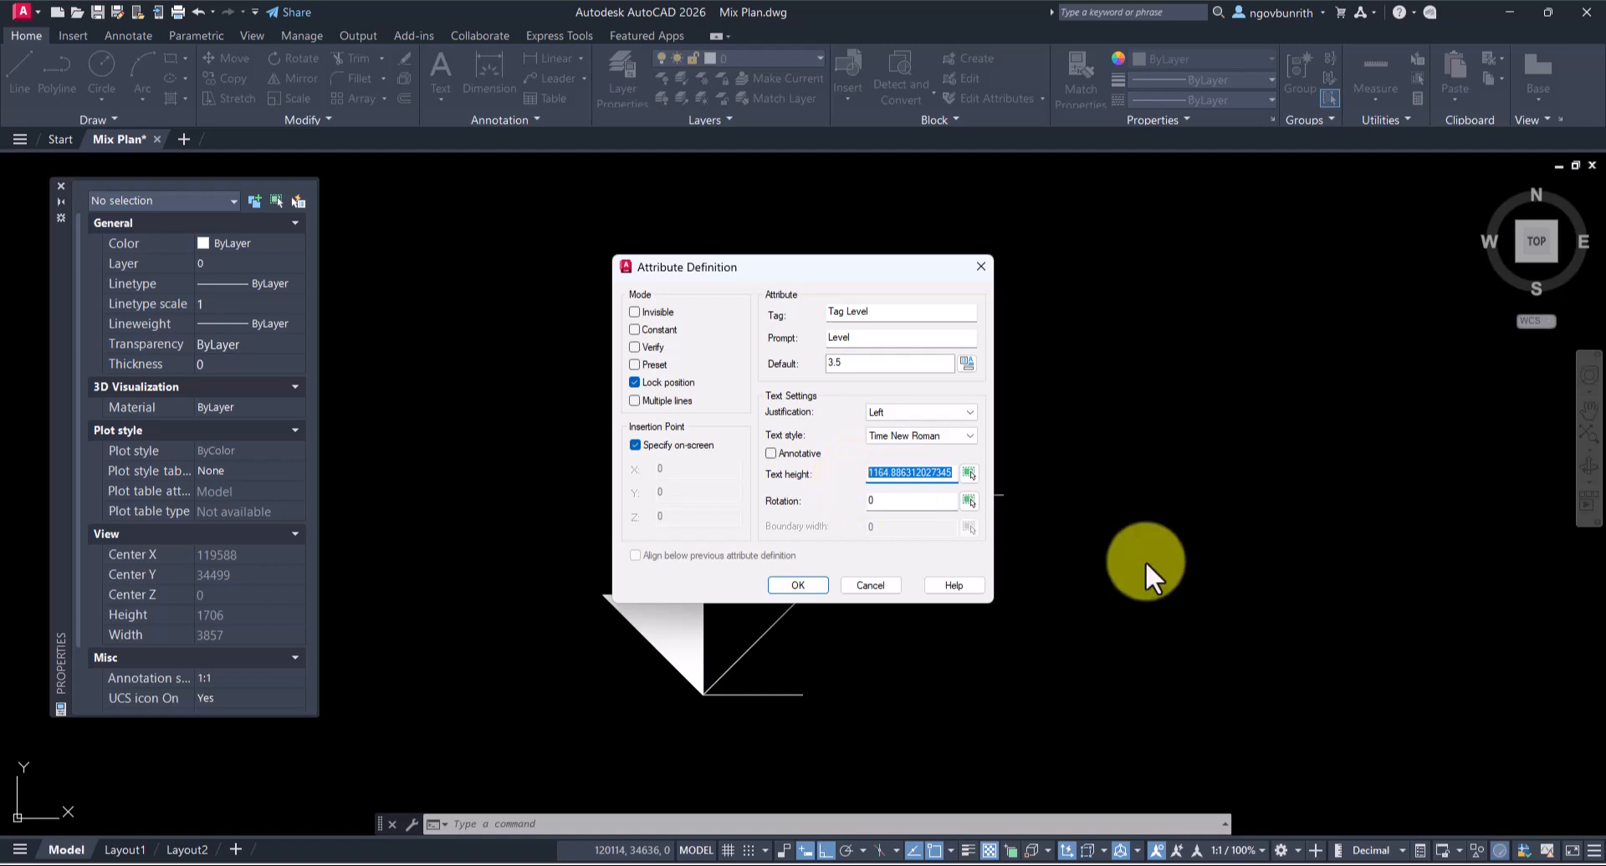
{"action": "type", "text": "250"}
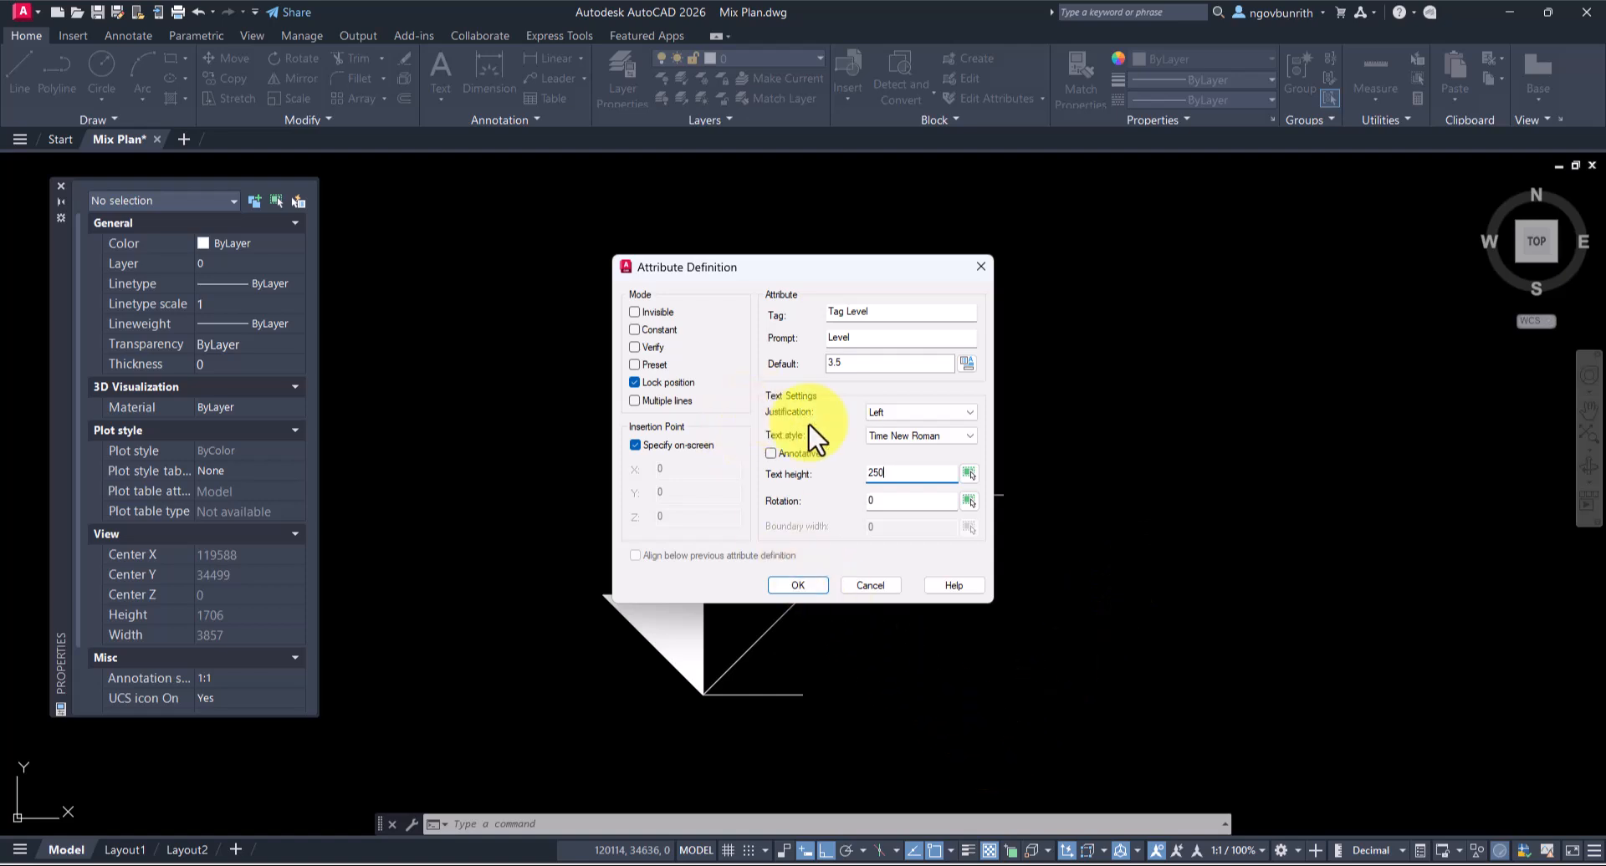
{"action": "left_click", "coordinate": [801, 585]}
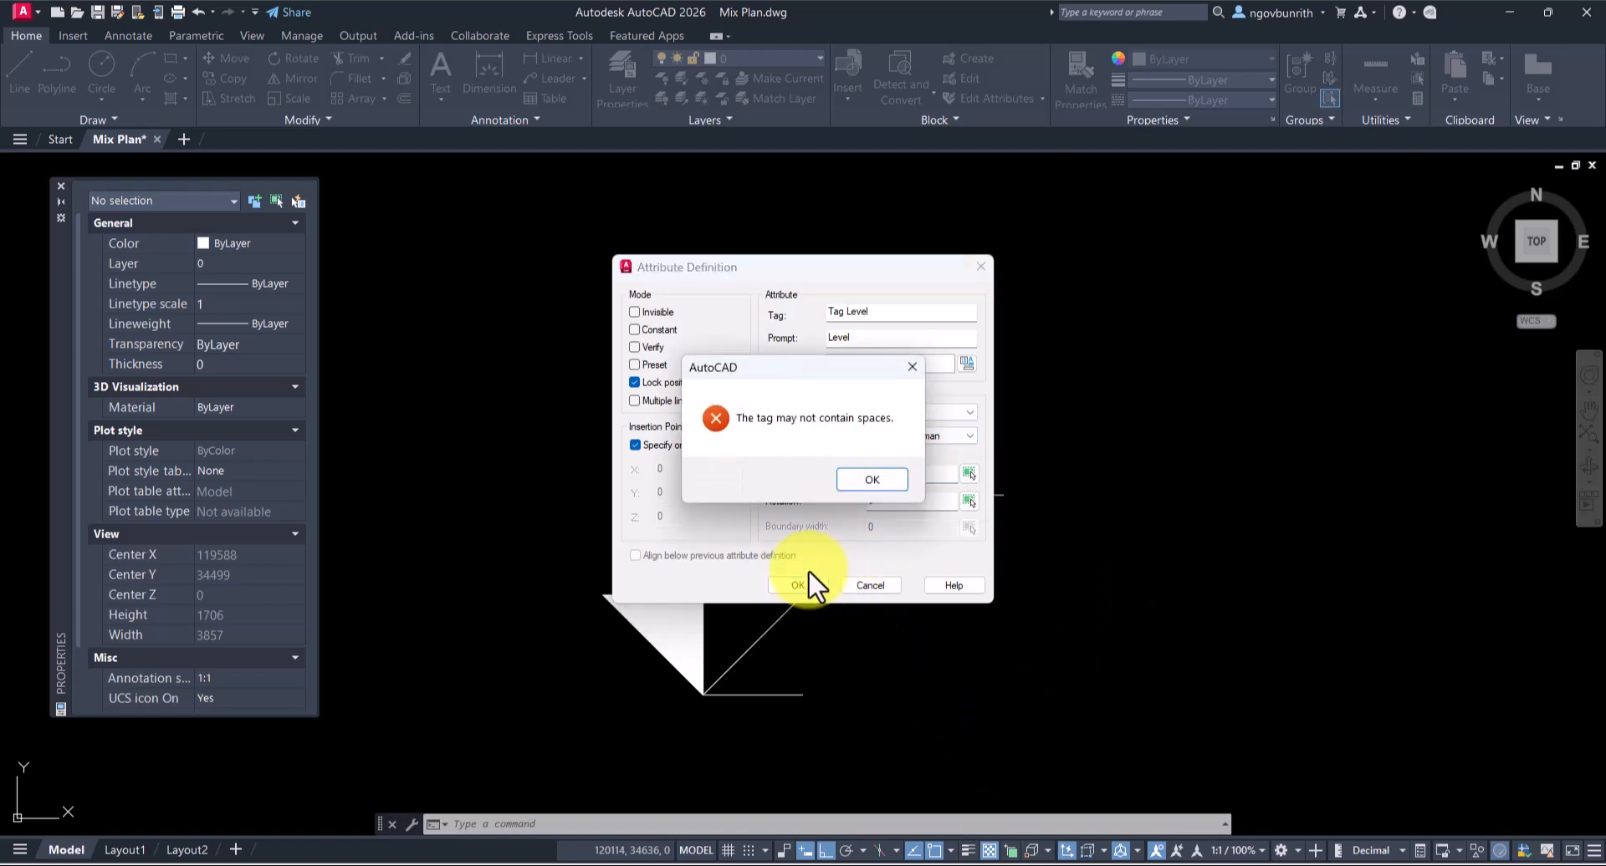
{"action": "left_click", "coordinate": [868, 480]}
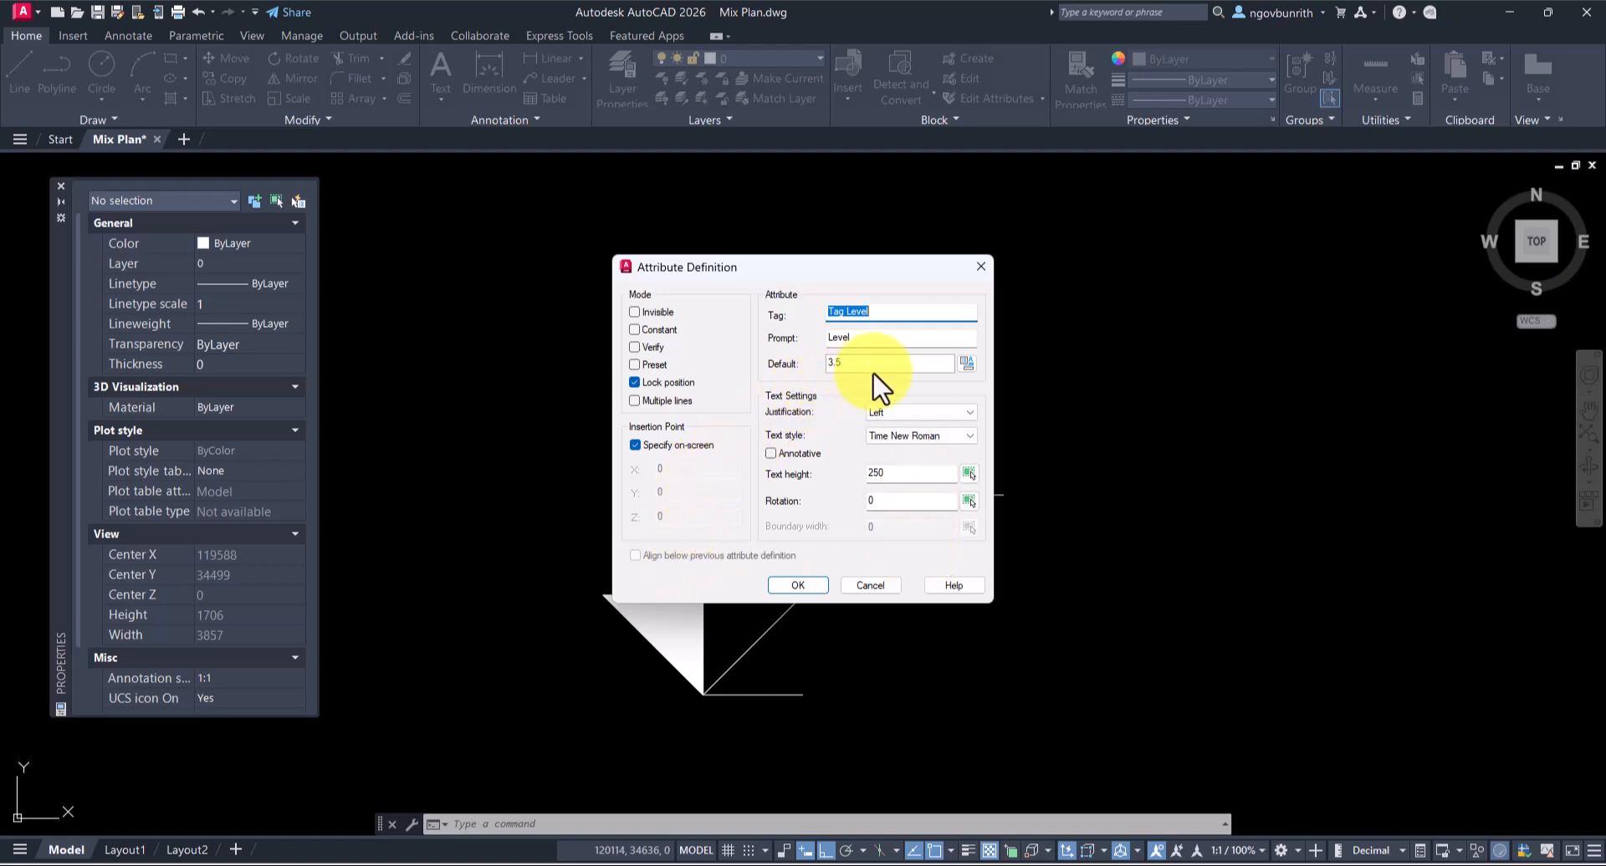
Step: Correct the attribute's tag to TagLevel and place the attribute just above the start of the symbol's upper horizontal line
{"action": "left_click", "coordinate": [898, 362]}
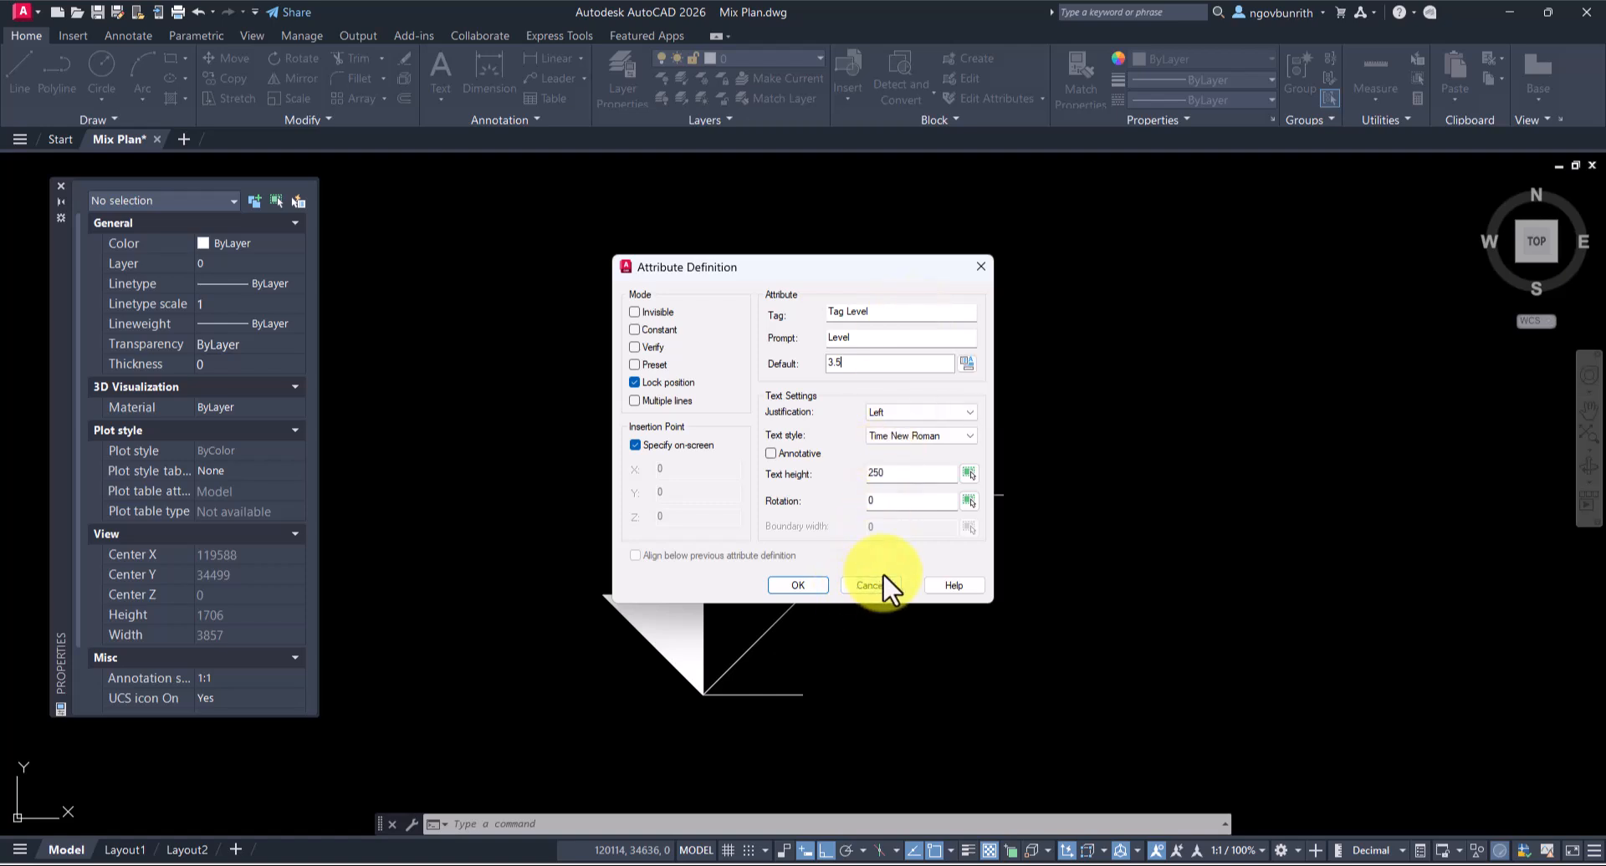
{"action": "left_click", "coordinate": [798, 587]}
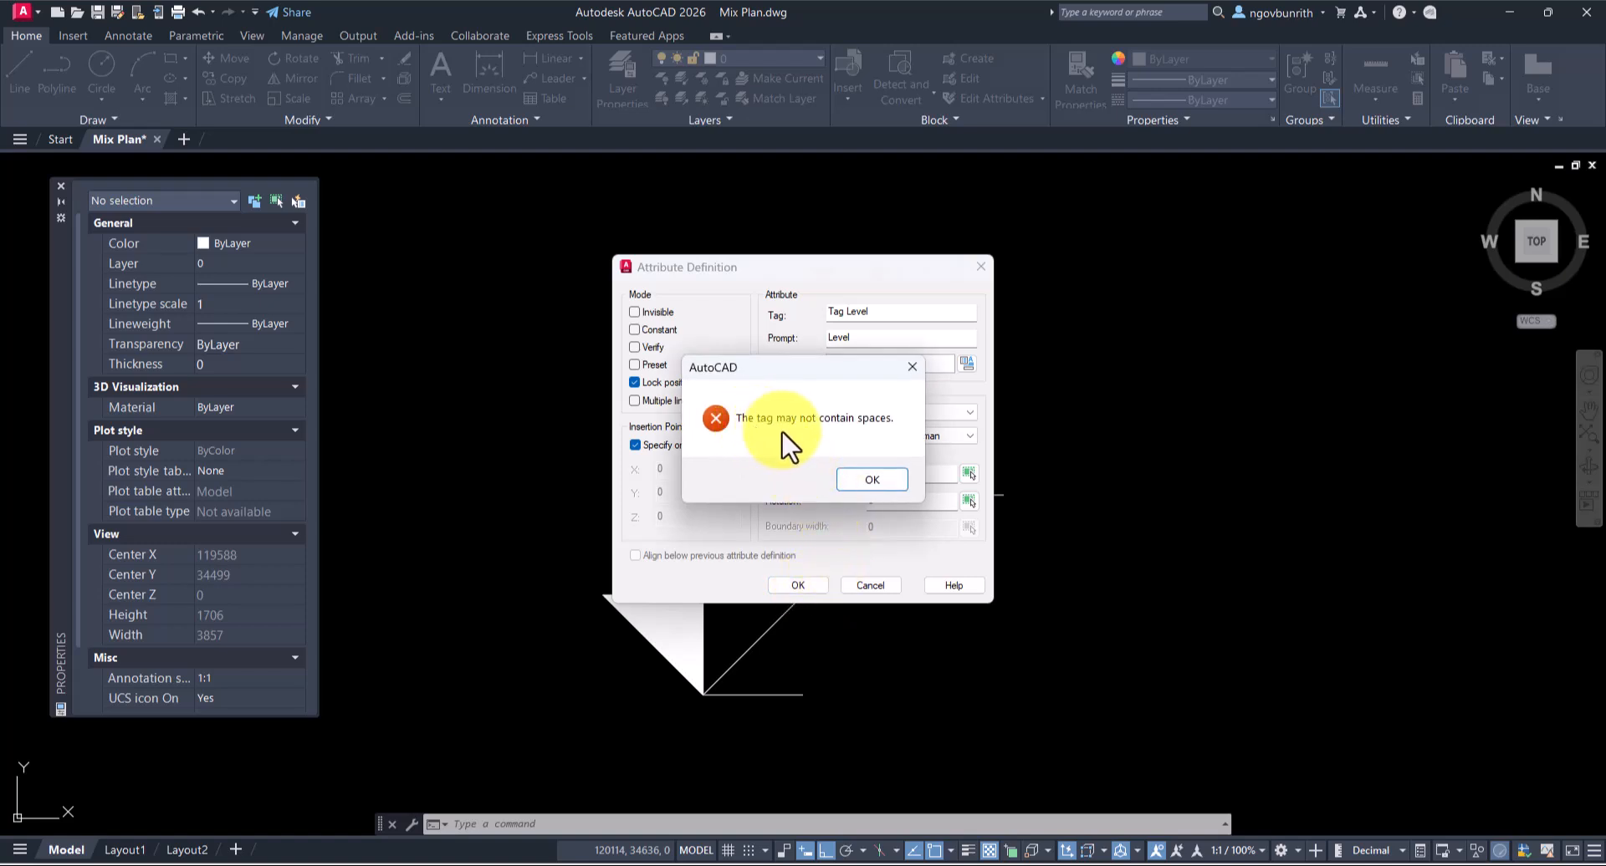
{"action": "left_click", "coordinate": [864, 485]}
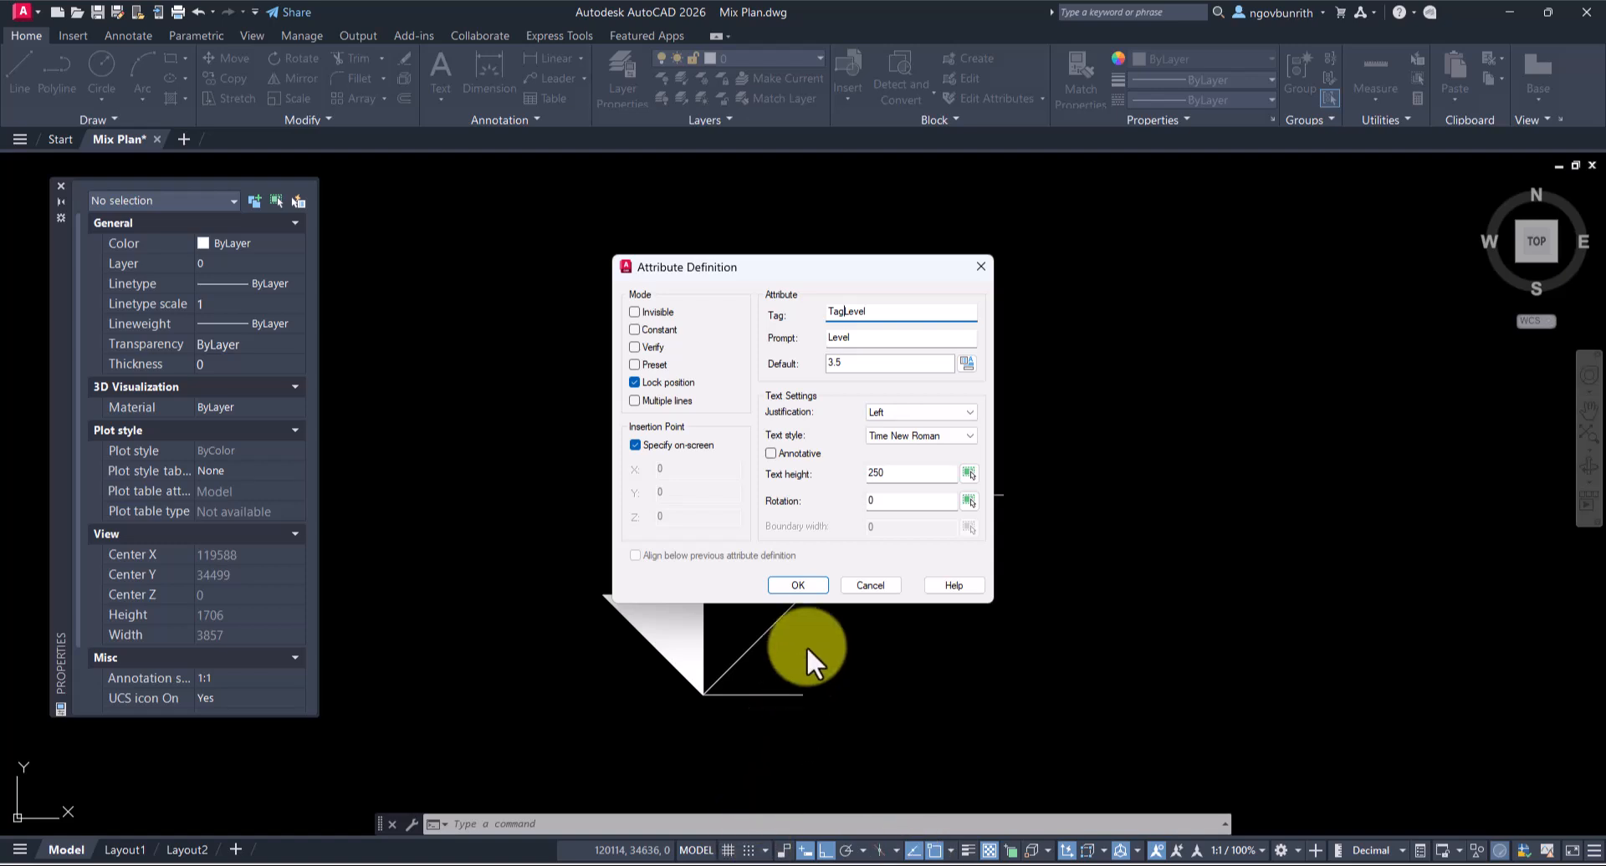
{"action": "left_click", "coordinate": [801, 585]}
{"action": "scroll", "coordinate": [791, 481], "scroll_direction": "up", "scroll_amount": 2}
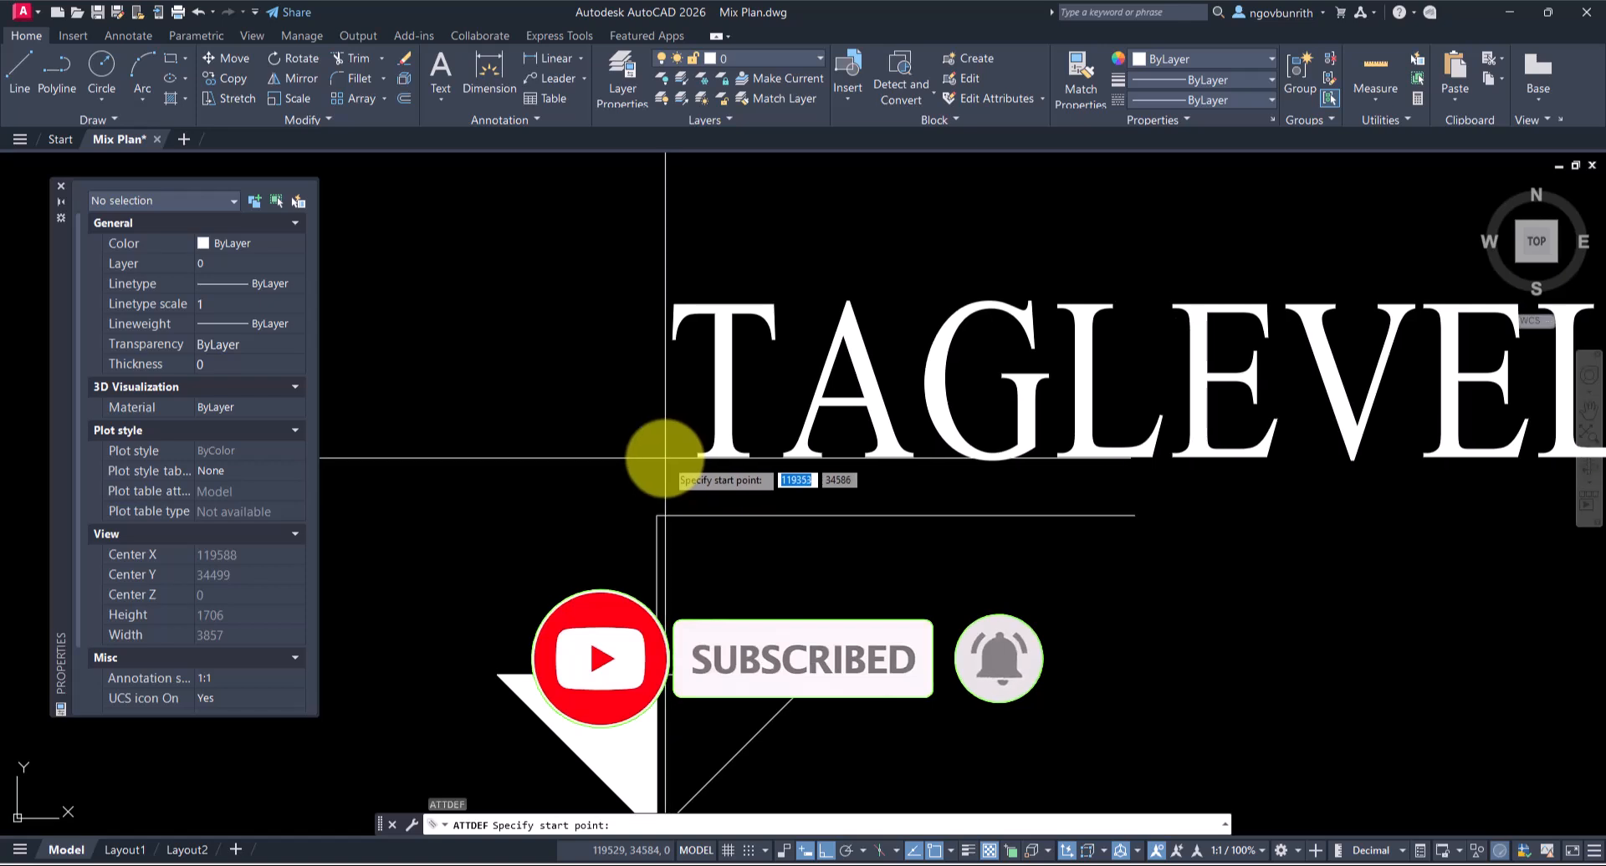
{"action": "scroll", "coordinate": [681, 483], "scroll_direction": "down", "scroll_amount": 3}
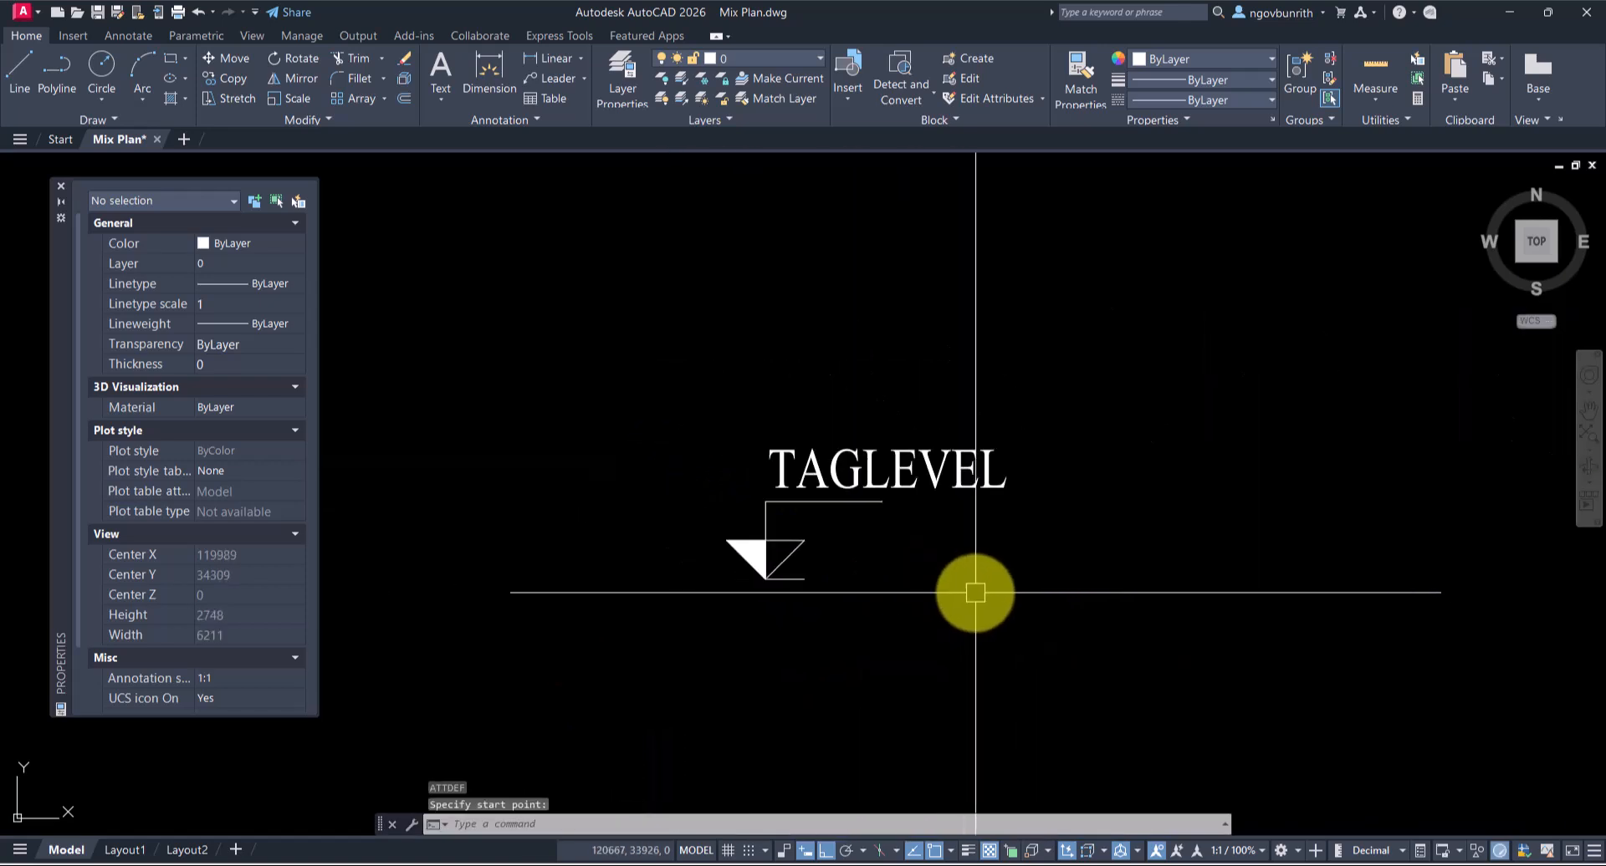
Step: Define the level symbol and its attribute as a block named Level, based at the lower horizontal line's right end, keeping level value 3.5
{"action": "scroll", "coordinate": [961, 585], "scroll_direction": "down", "scroll_amount": 4}
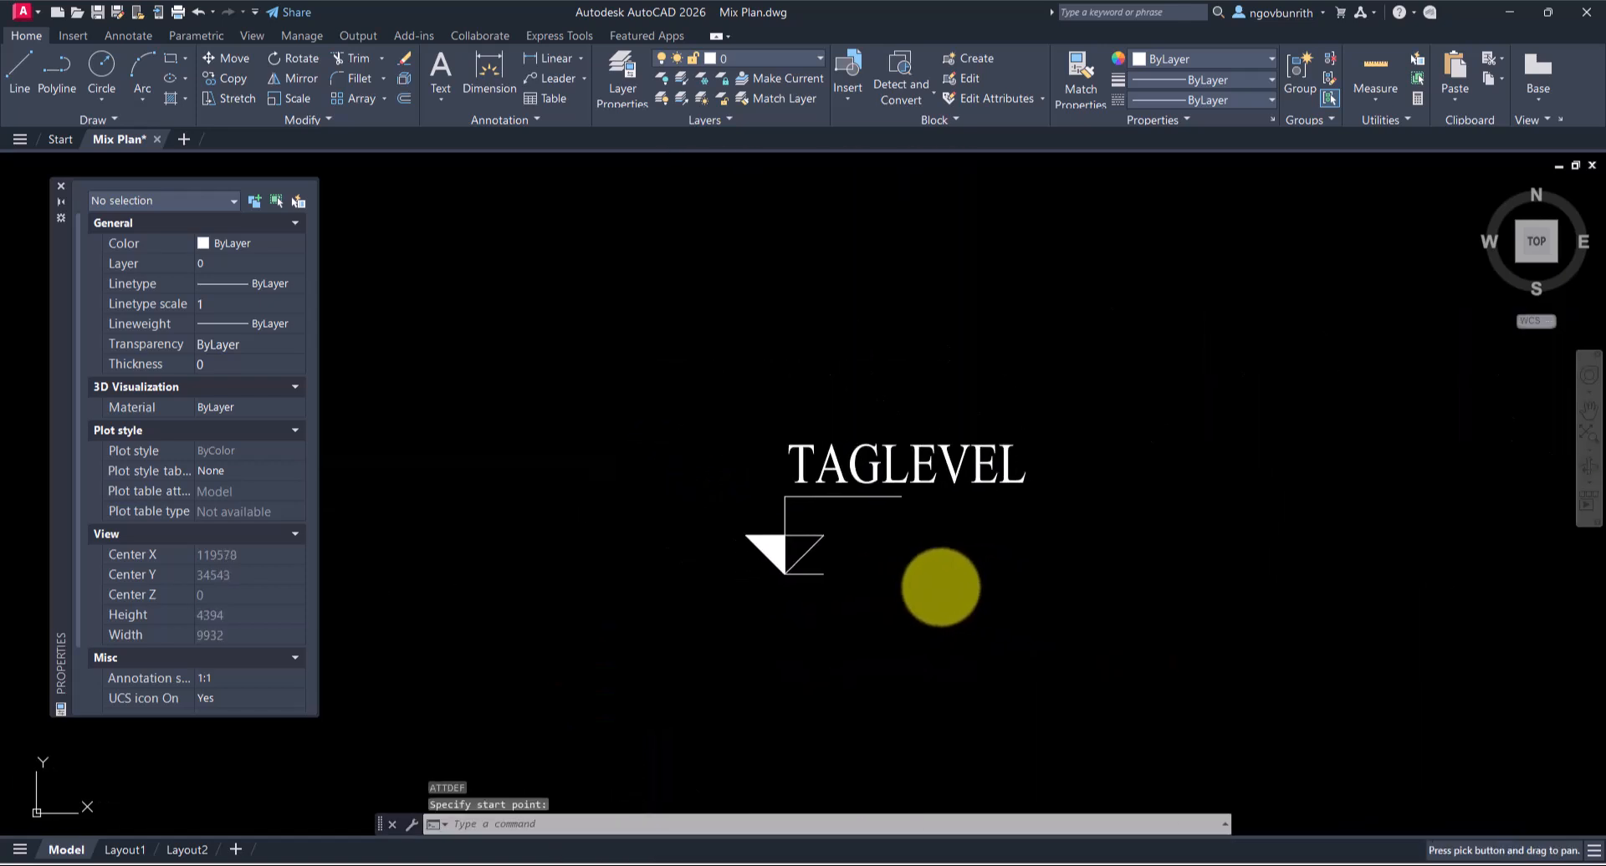
{"action": "left_click", "coordinate": [968, 564]}
{"action": "left_click", "coordinate": [992, 469]}
{"action": "left_click", "coordinate": [736, 648]}
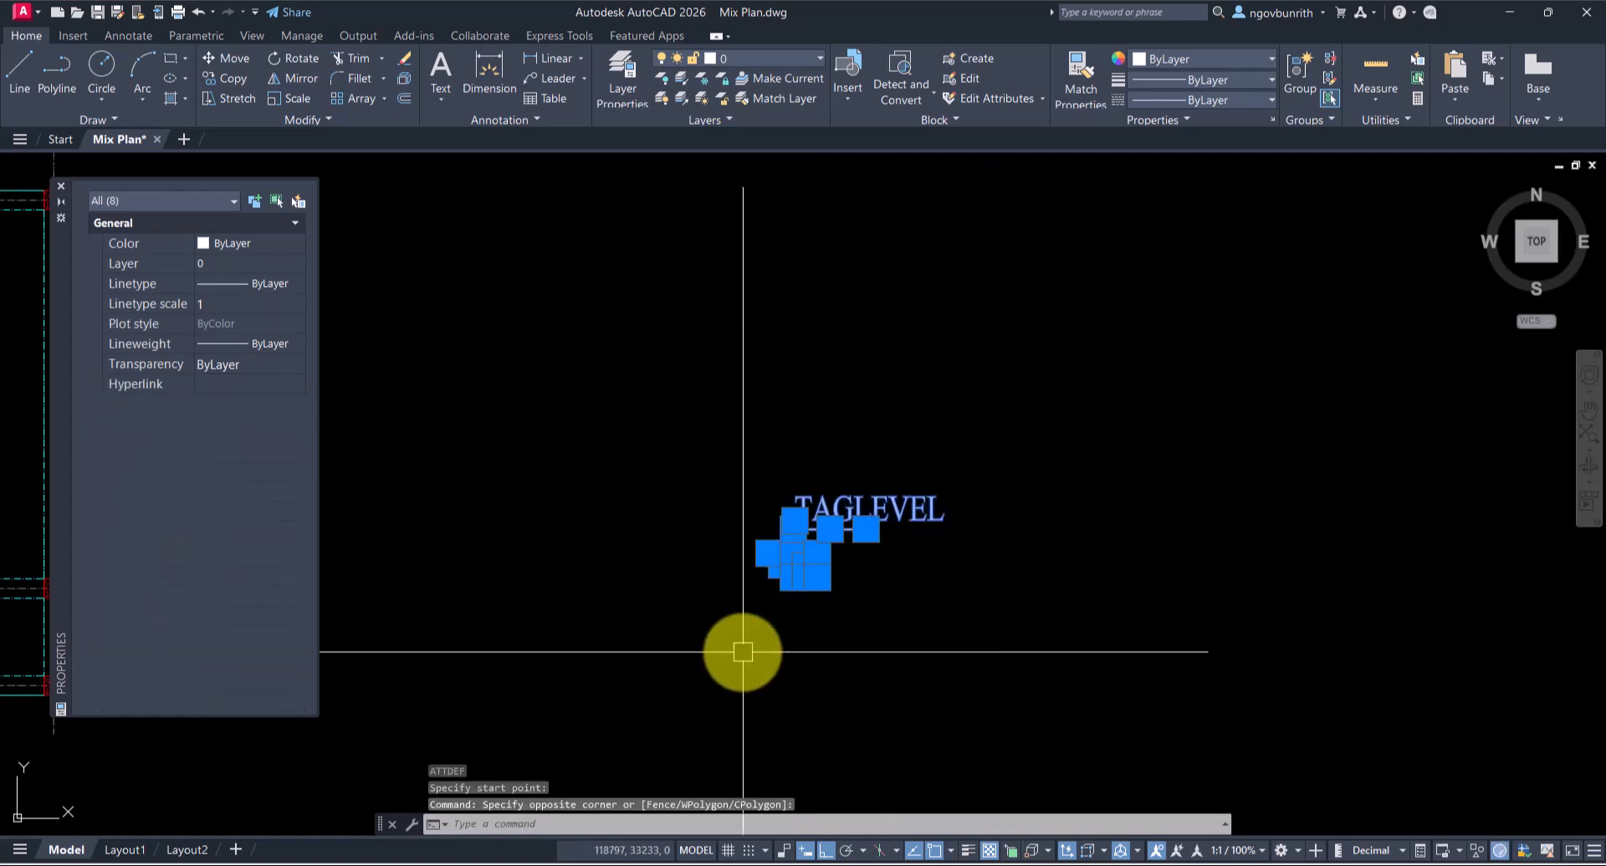
{"action": "type", "text": "b"}
{"action": "key", "text": "Return"}
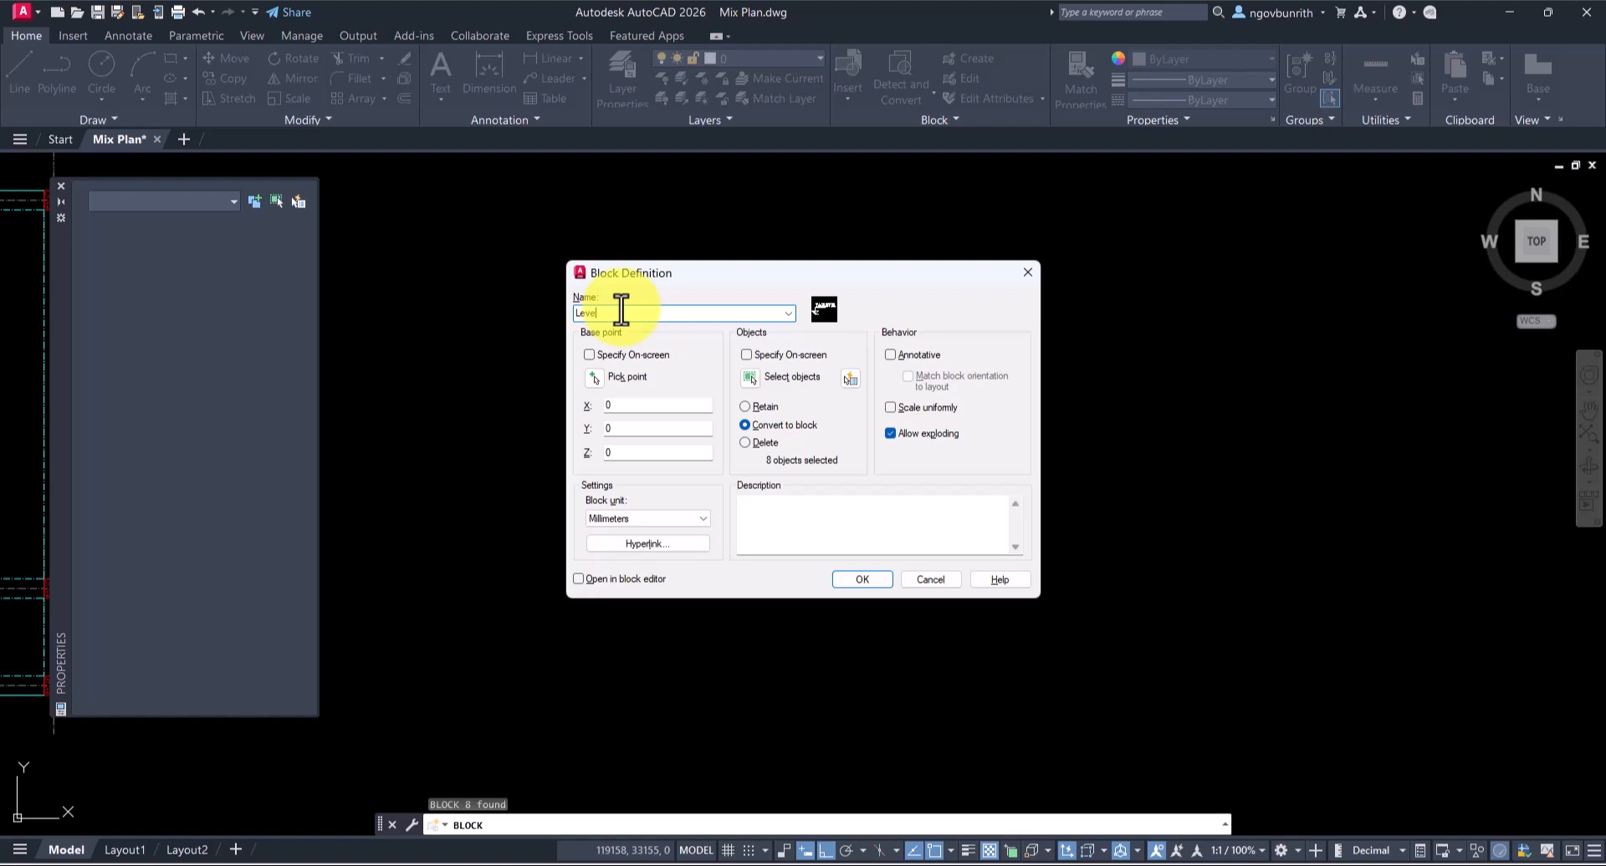
{"action": "type", "text": "Level"}
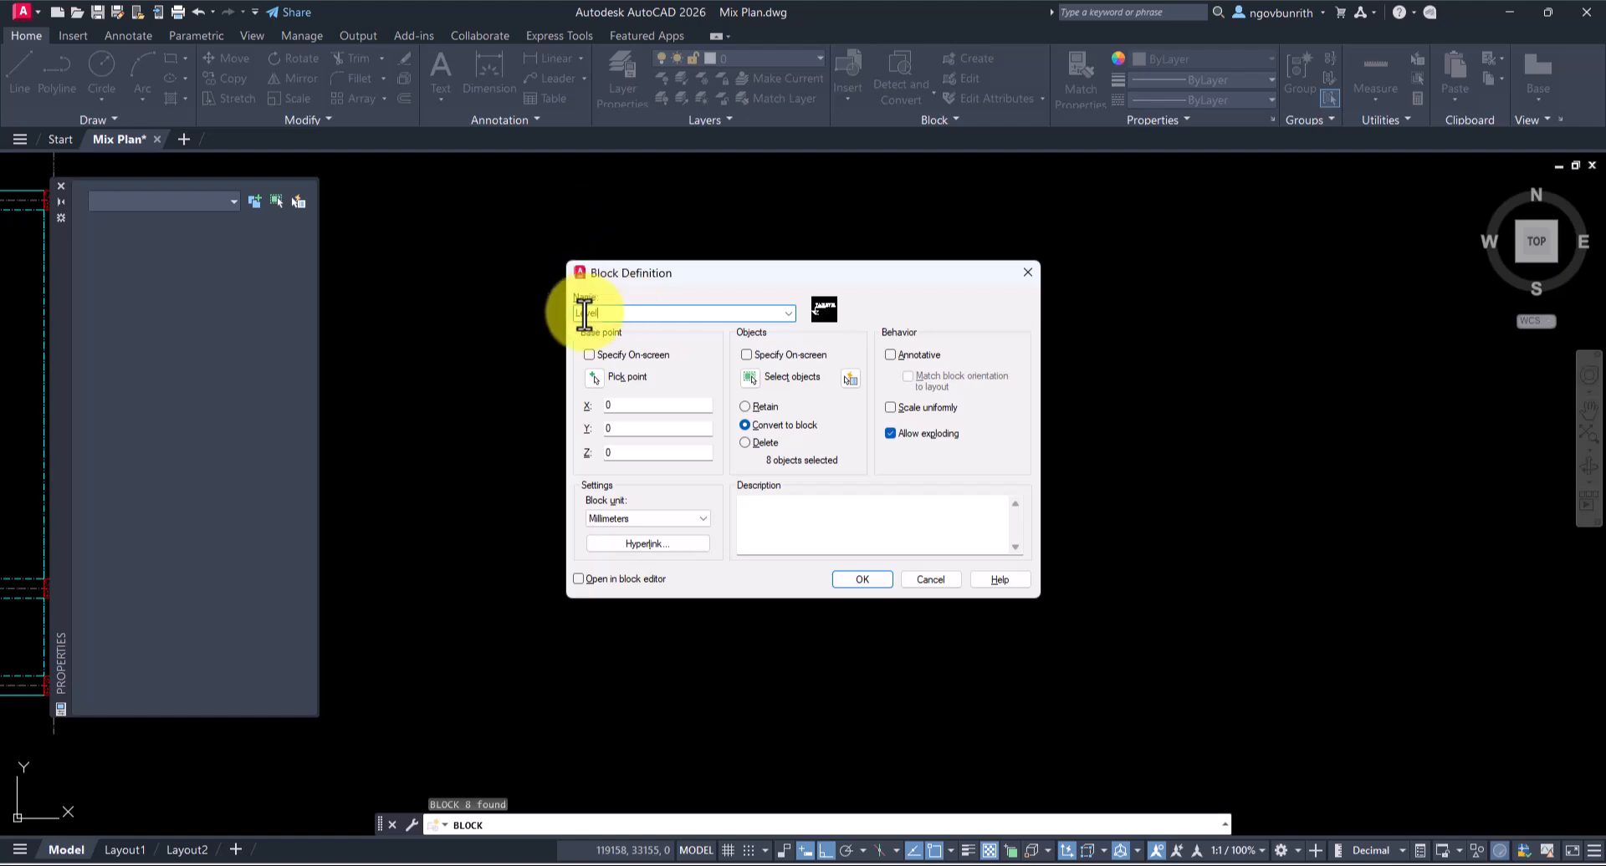
{"action": "left_click", "coordinate": [589, 355]}
{"action": "key", "text": "Return"}
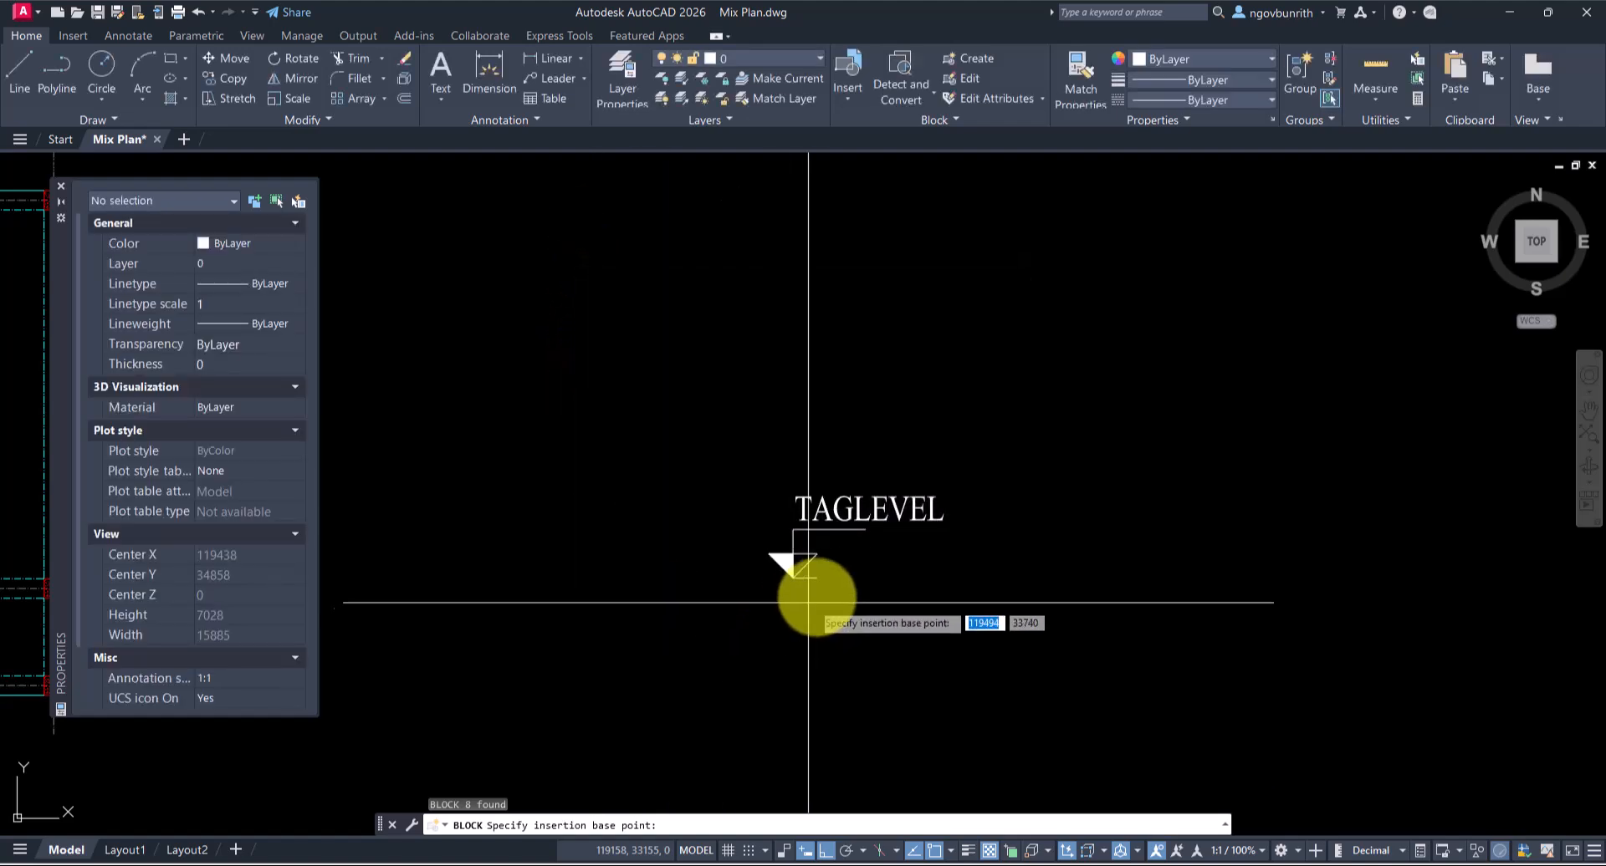
{"action": "left_click", "coordinate": [819, 570]}
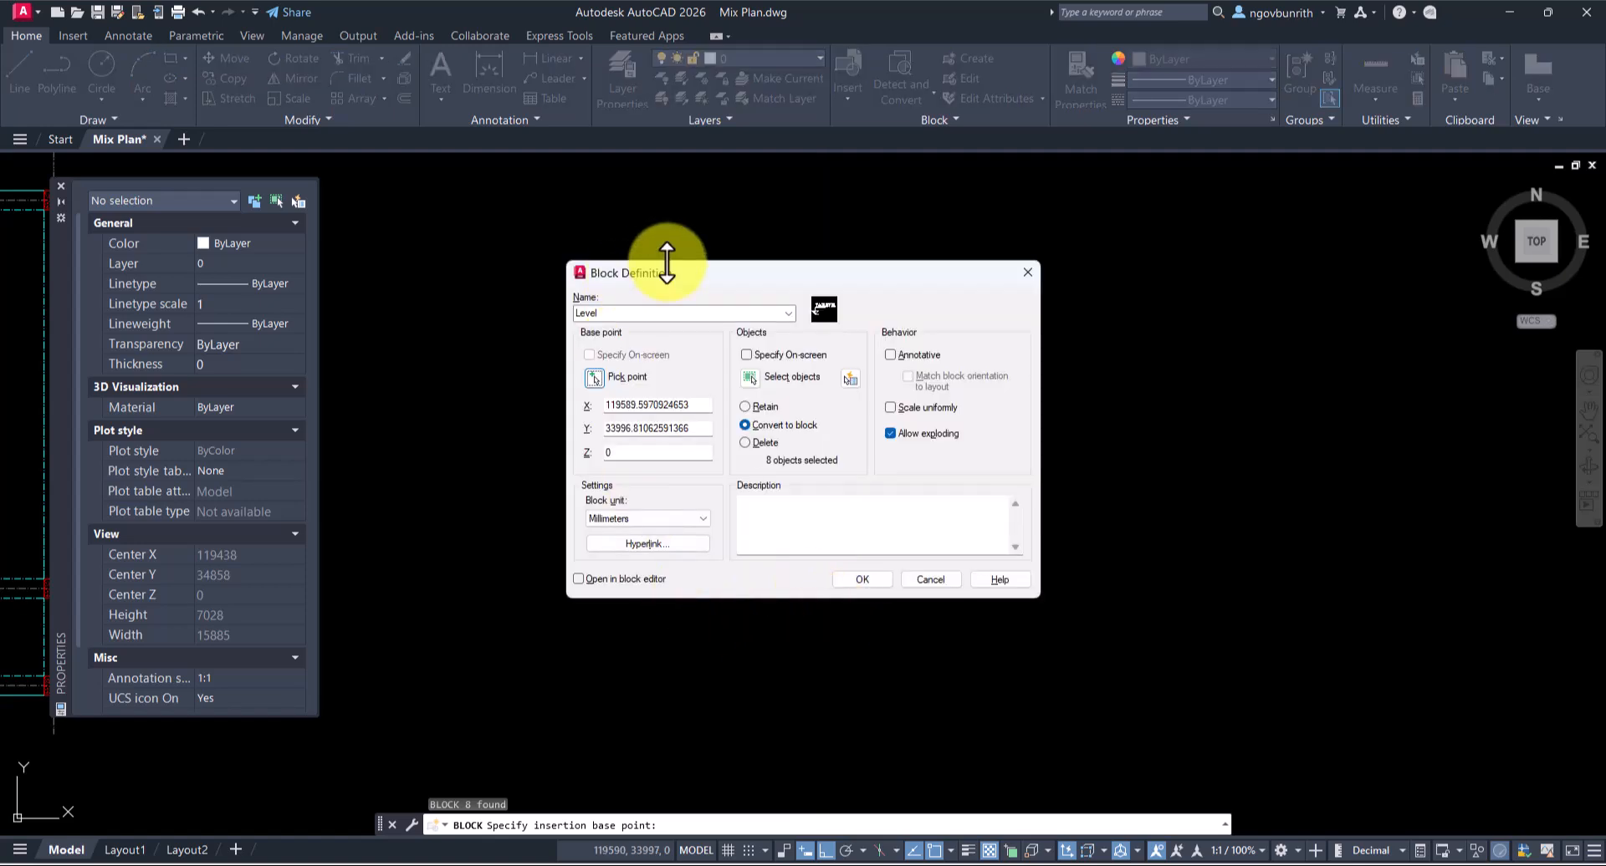
{"action": "left_click", "coordinate": [862, 580]}
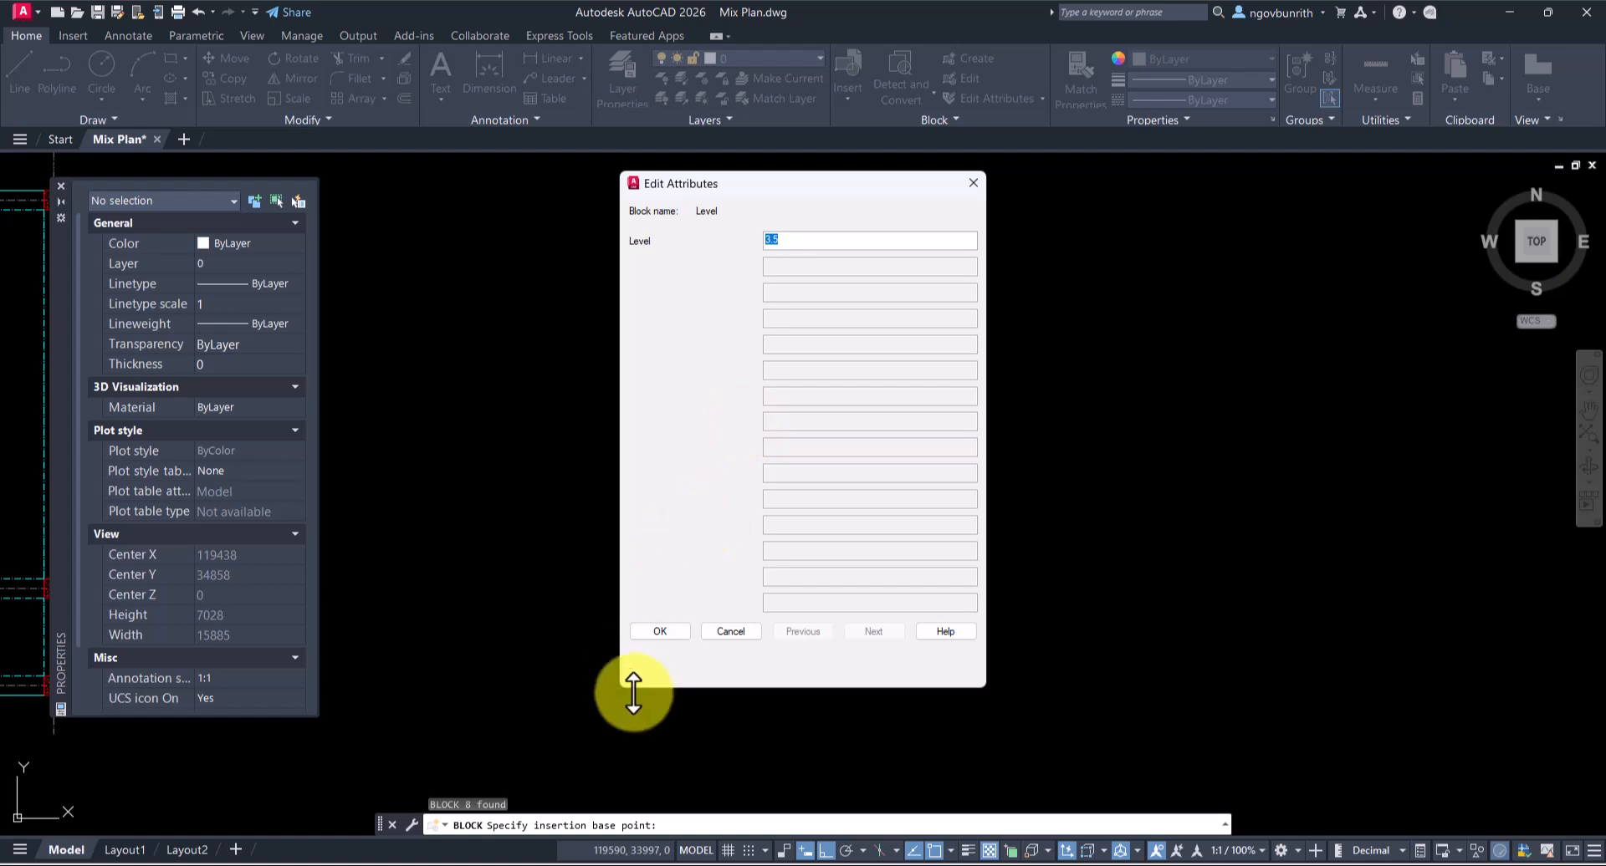
{"action": "left_click", "coordinate": [667, 633]}
{"action": "scroll", "coordinate": [819, 502], "scroll_direction": "up", "scroll_amount": 5}
{"action": "double_click", "coordinate": [822, 461]}
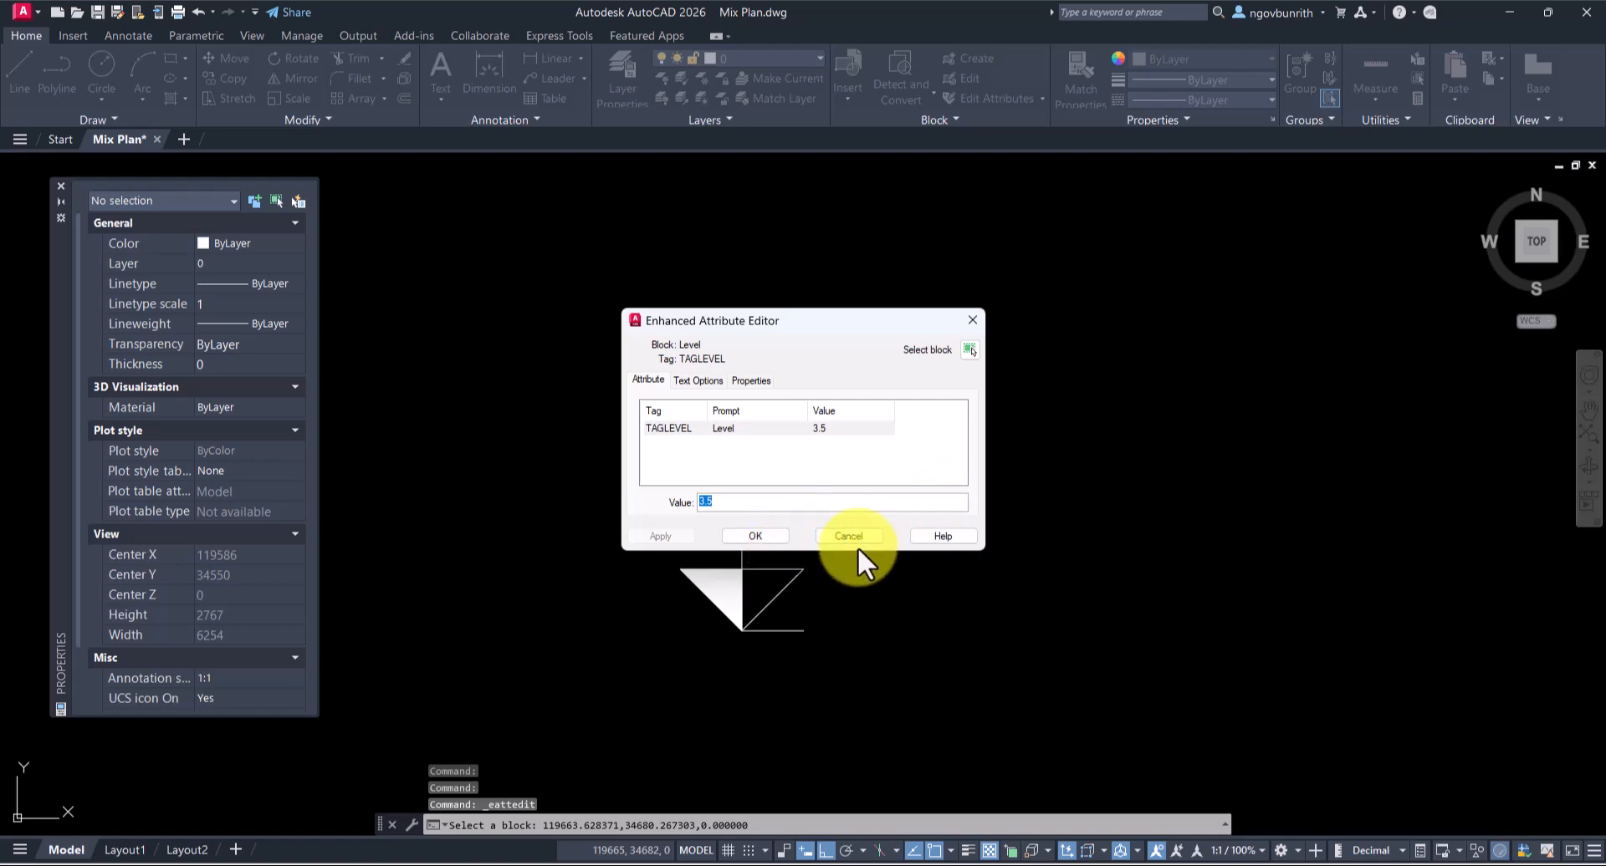
{"action": "left_click", "coordinate": [851, 538]}
{"action": "scroll", "coordinate": [883, 566], "scroll_direction": "down", "scroll_amount": 2}
{"action": "middle_click_drag", "start_coordinate": [878, 567], "coordinate": [788, 566]}
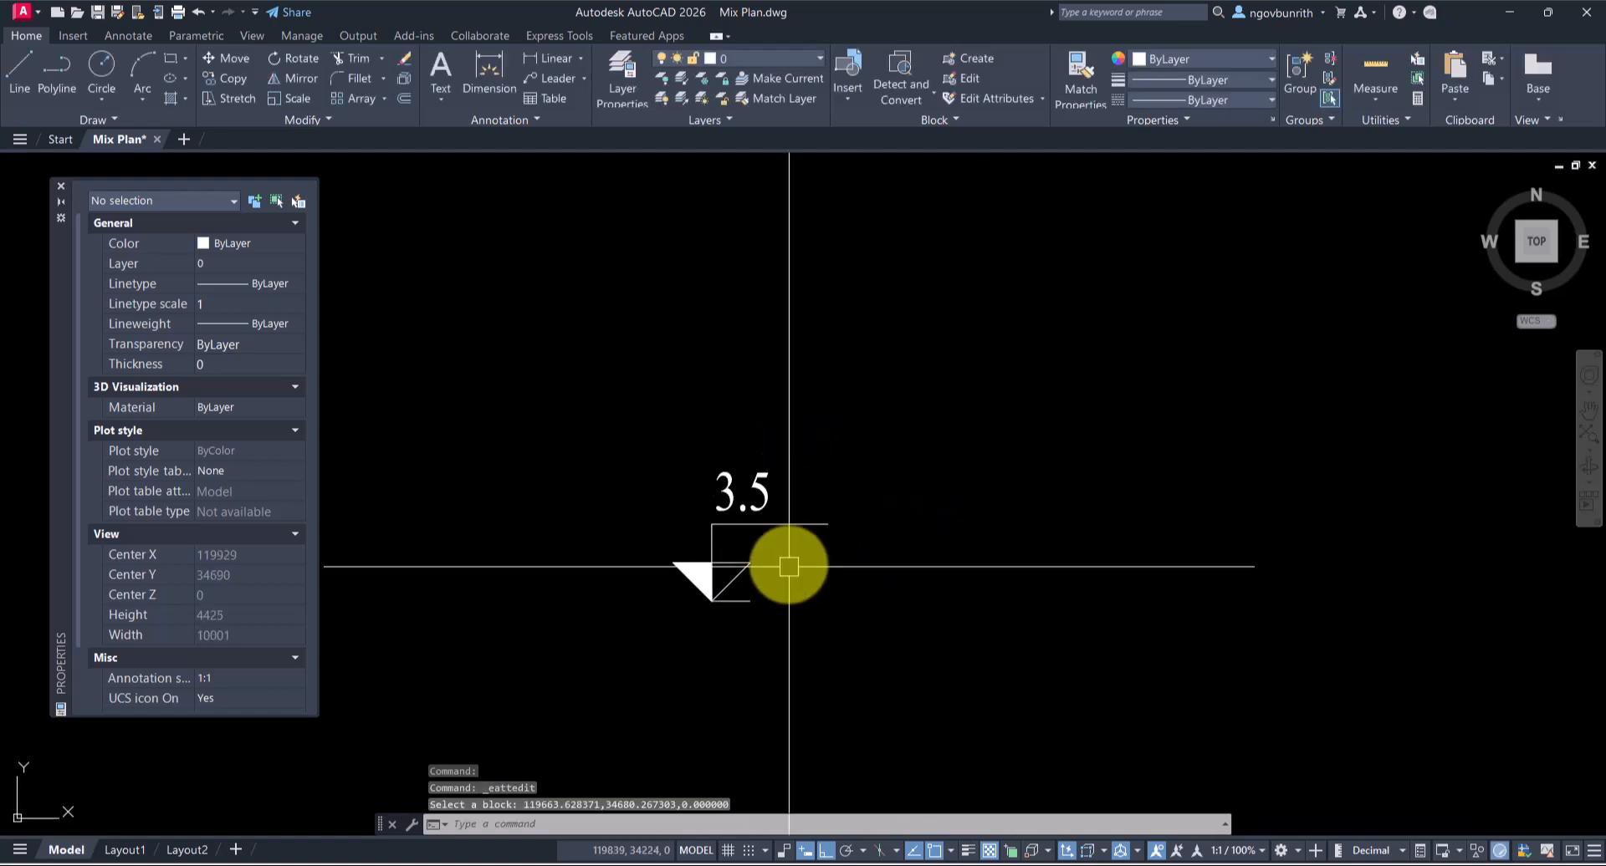
Step: Set the Level block's attribute value to 3.5 m
{"action": "scroll", "coordinate": [842, 570], "scroll_direction": "up", "scroll_amount": 2}
{"action": "double_click", "coordinate": [791, 422]}
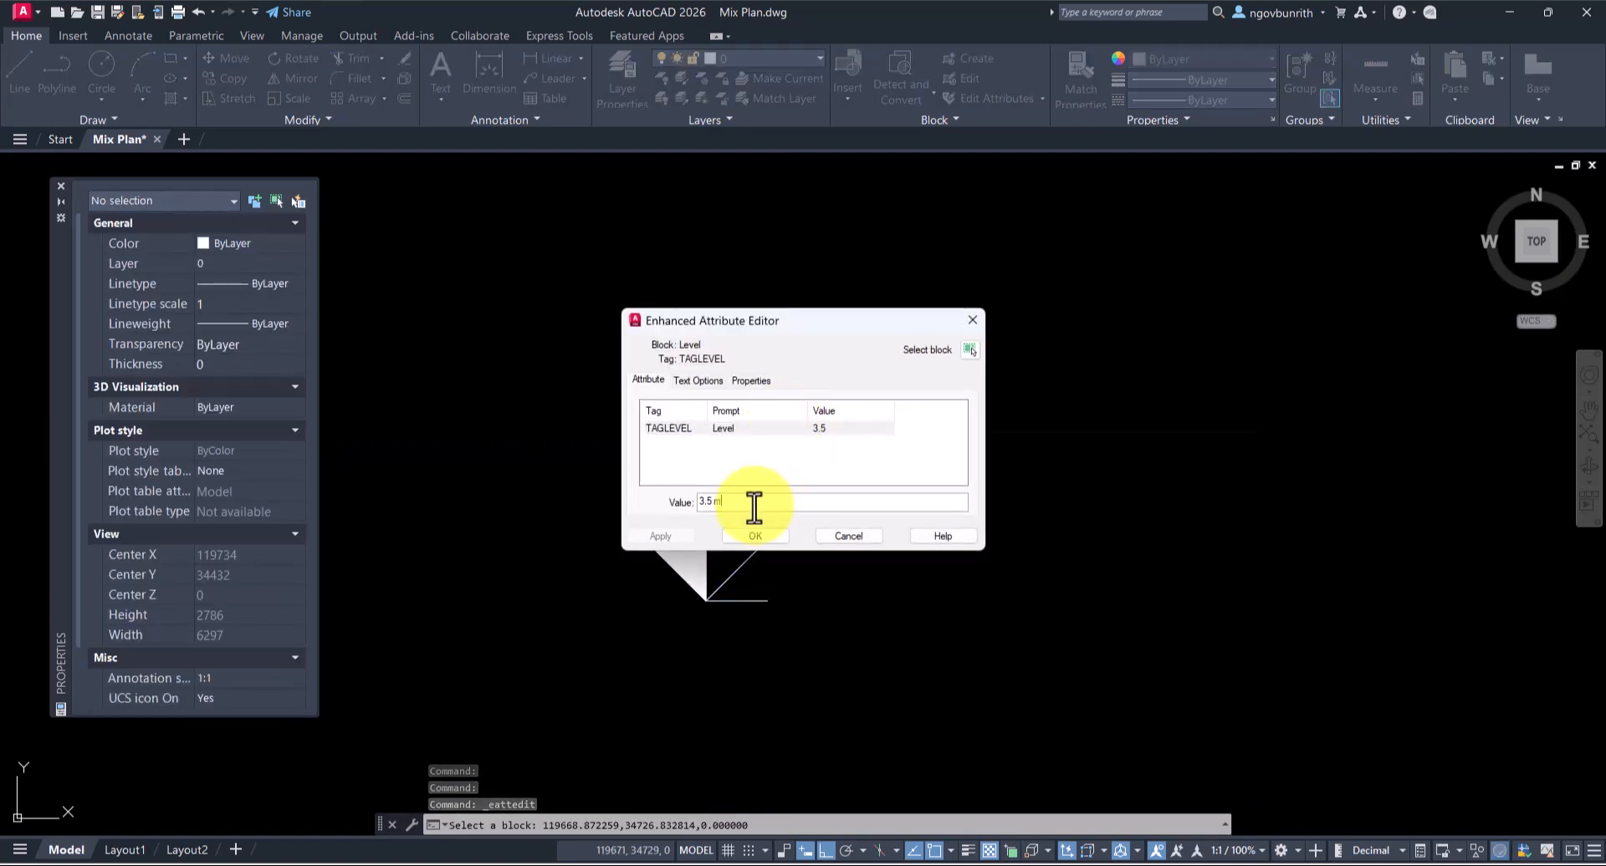
{"action": "type", "text": "m"}
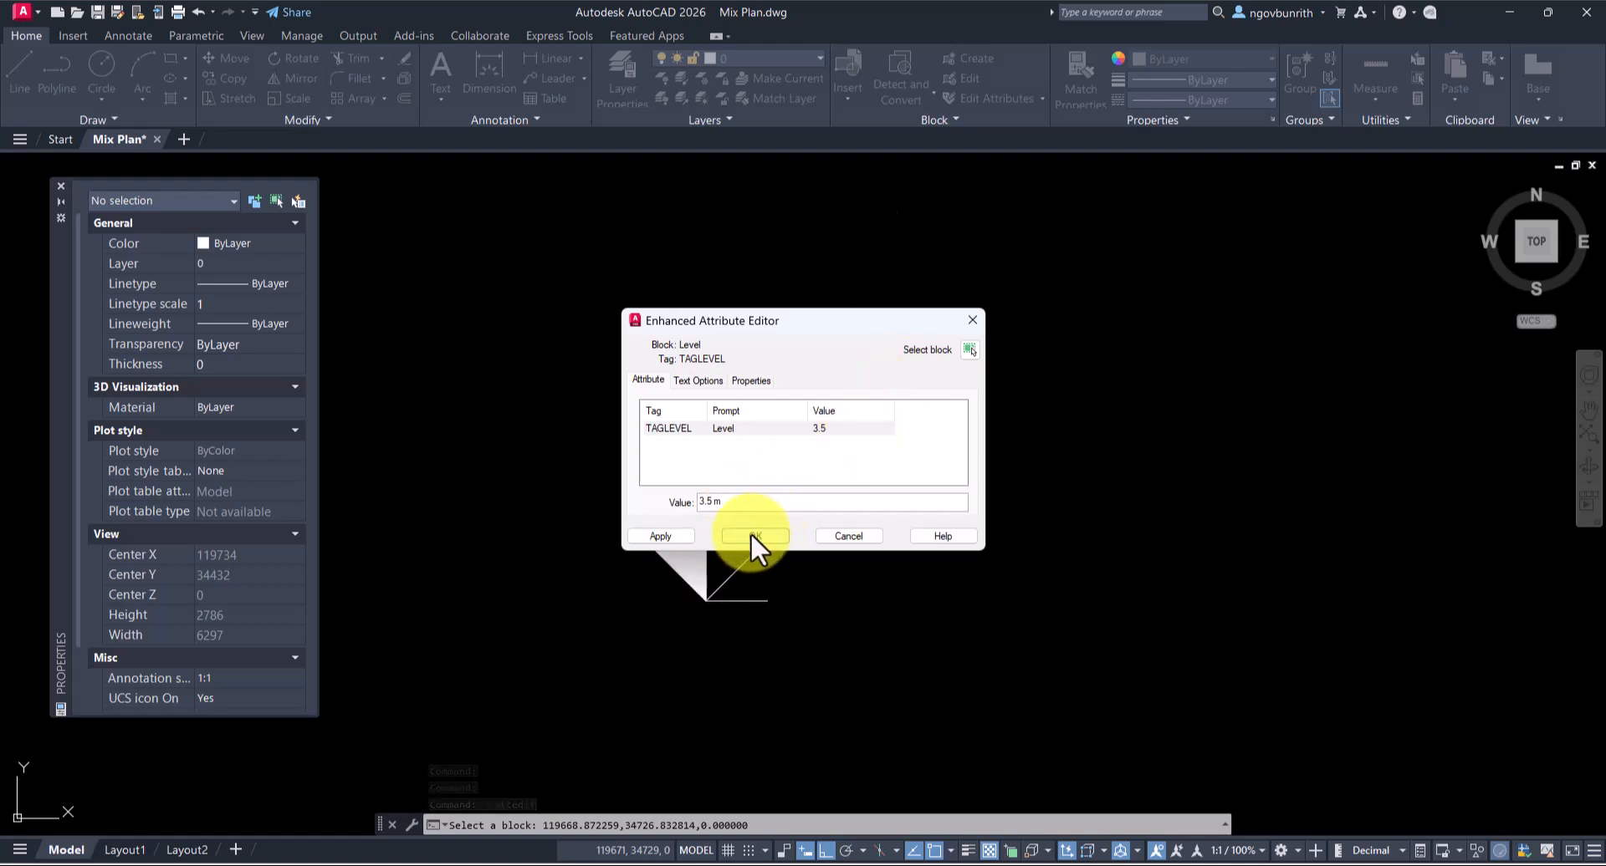
{"action": "left_click", "coordinate": [752, 536]}
{"action": "scroll", "coordinate": [1046, 610], "scroll_direction": "down", "scroll_amount": 4}
{"action": "middle_click_drag", "start_coordinate": [1042, 669], "coordinate": [1236, 663]}
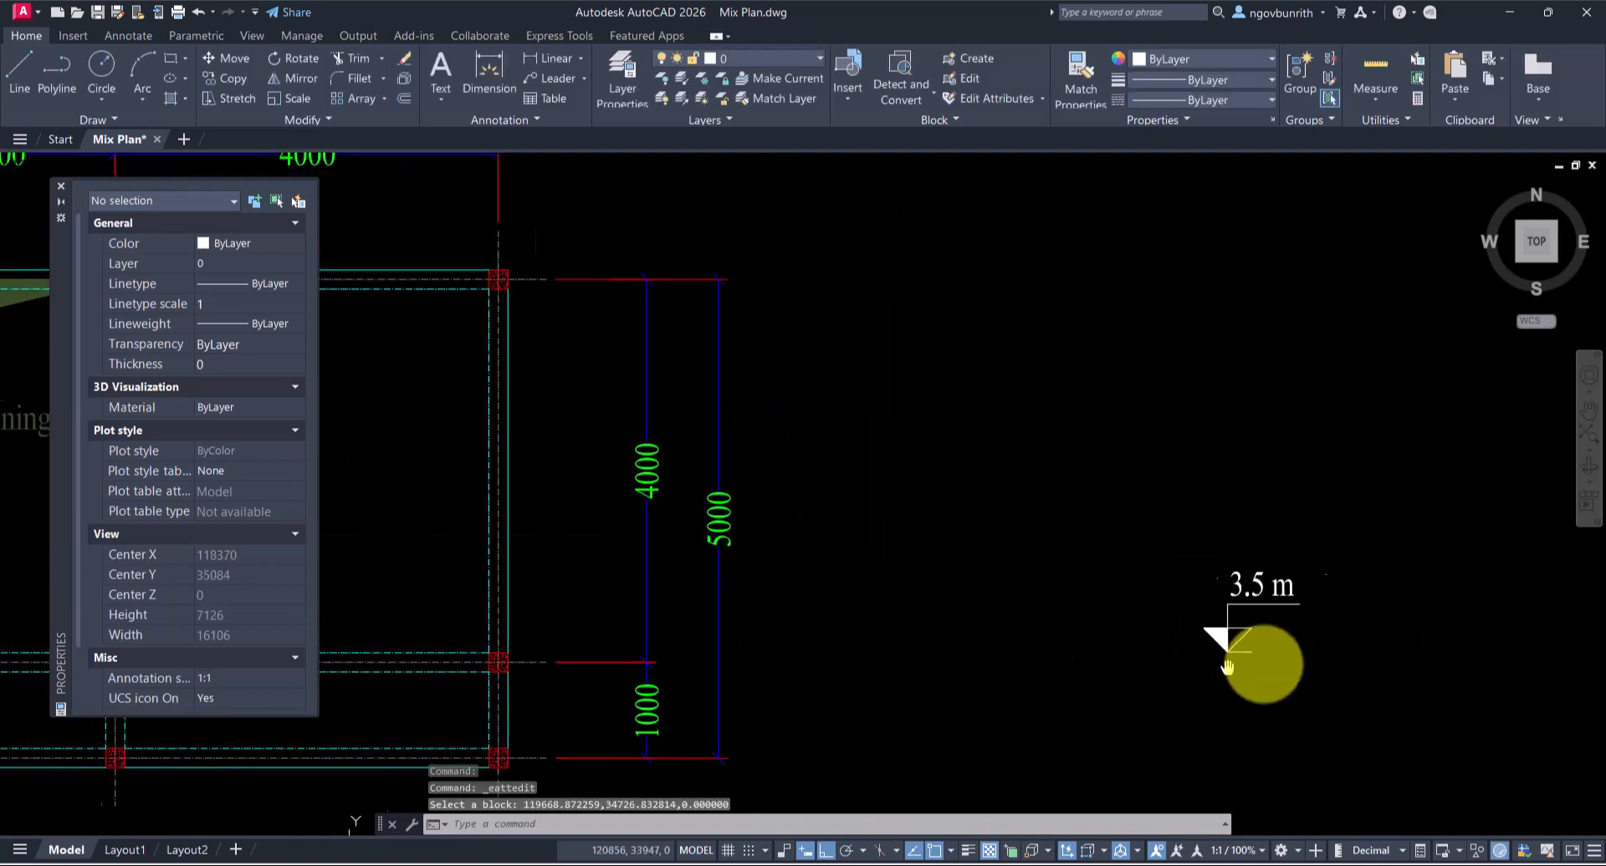
Step: Move the Level block from its base point into the large left bay of the beam layout plan, with Ortho turned off
{"action": "scroll", "coordinate": [1333, 644], "scroll_direction": "up", "scroll_amount": 4}
{"action": "left_click", "coordinate": [1290, 564]}
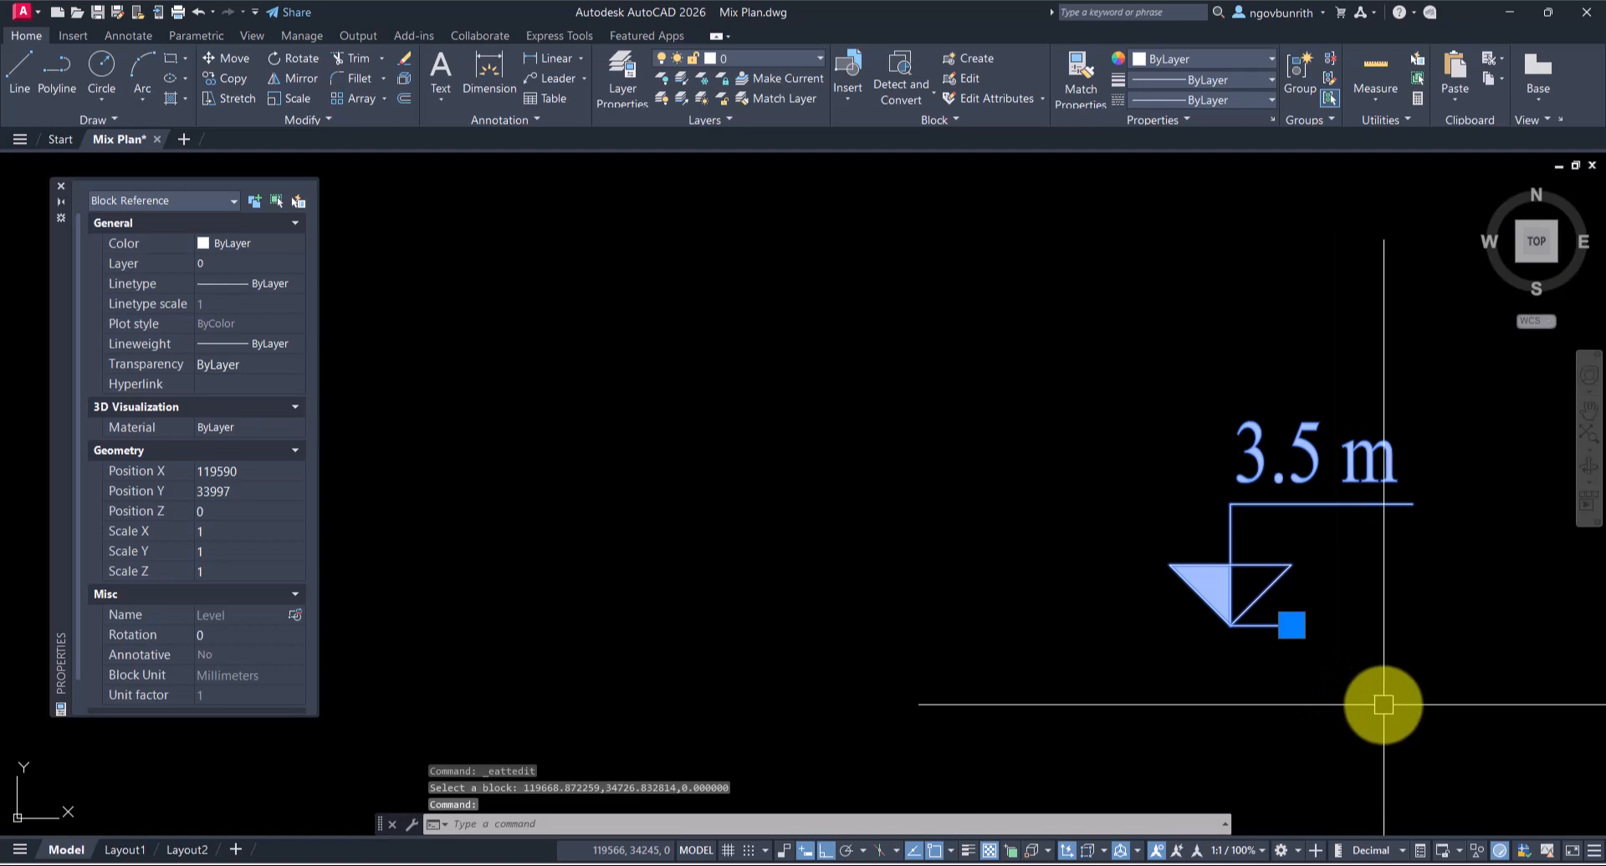
{"action": "type", "text": "m"}
{"action": "key", "text": "Return"}
{"action": "left_click", "coordinate": [1291, 624]}
{"action": "scroll", "coordinate": [1292, 623], "scroll_direction": "down", "scroll_amount": 7}
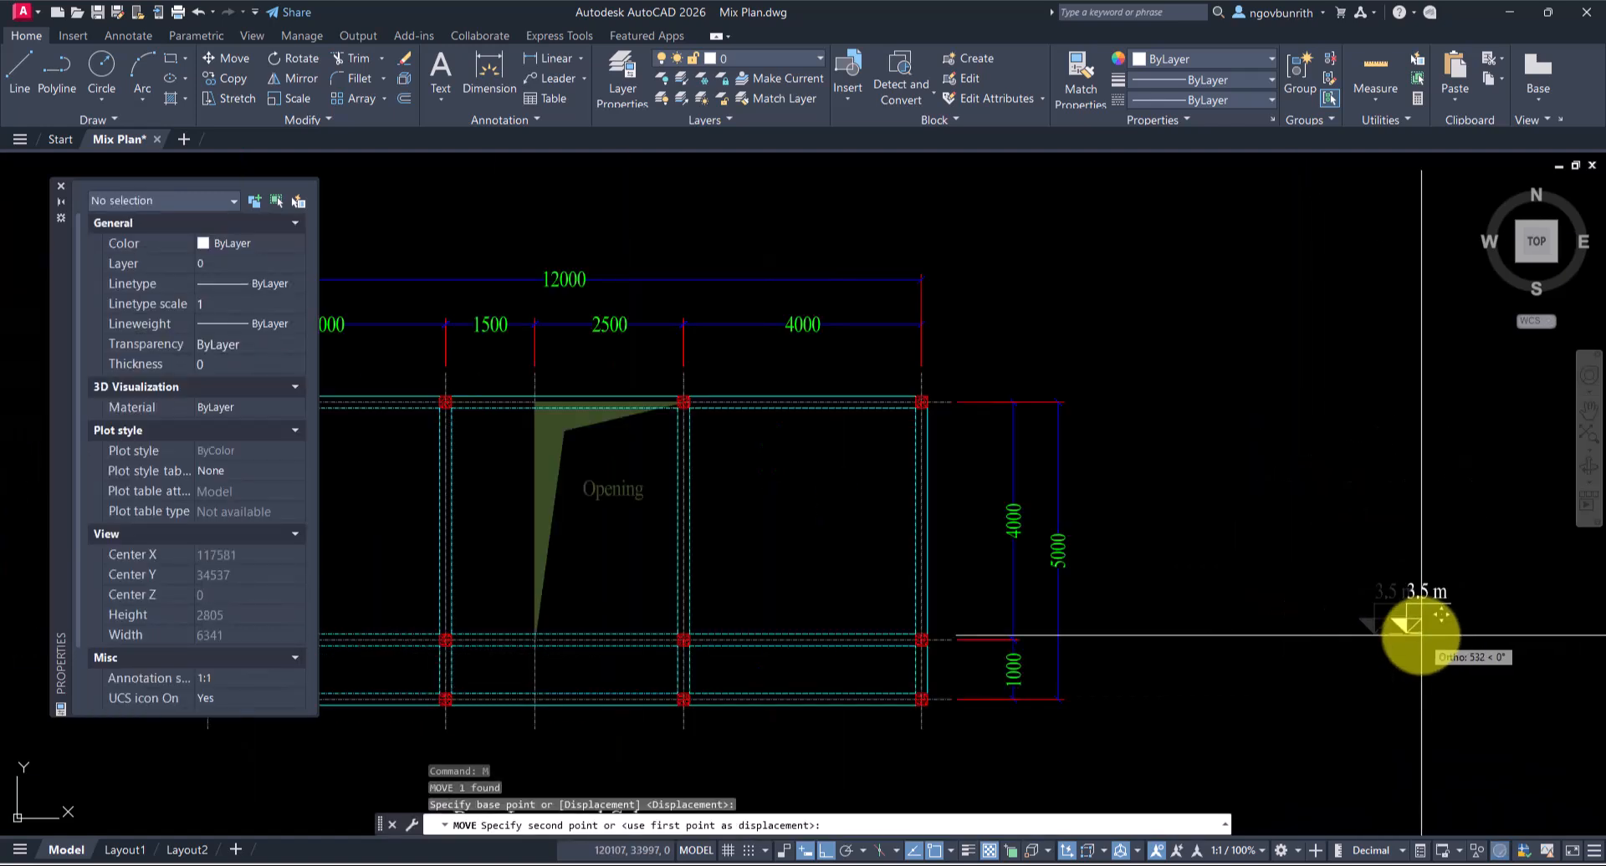
{"action": "scroll", "coordinate": [1304, 623], "scroll_direction": "up", "scroll_amount": 3}
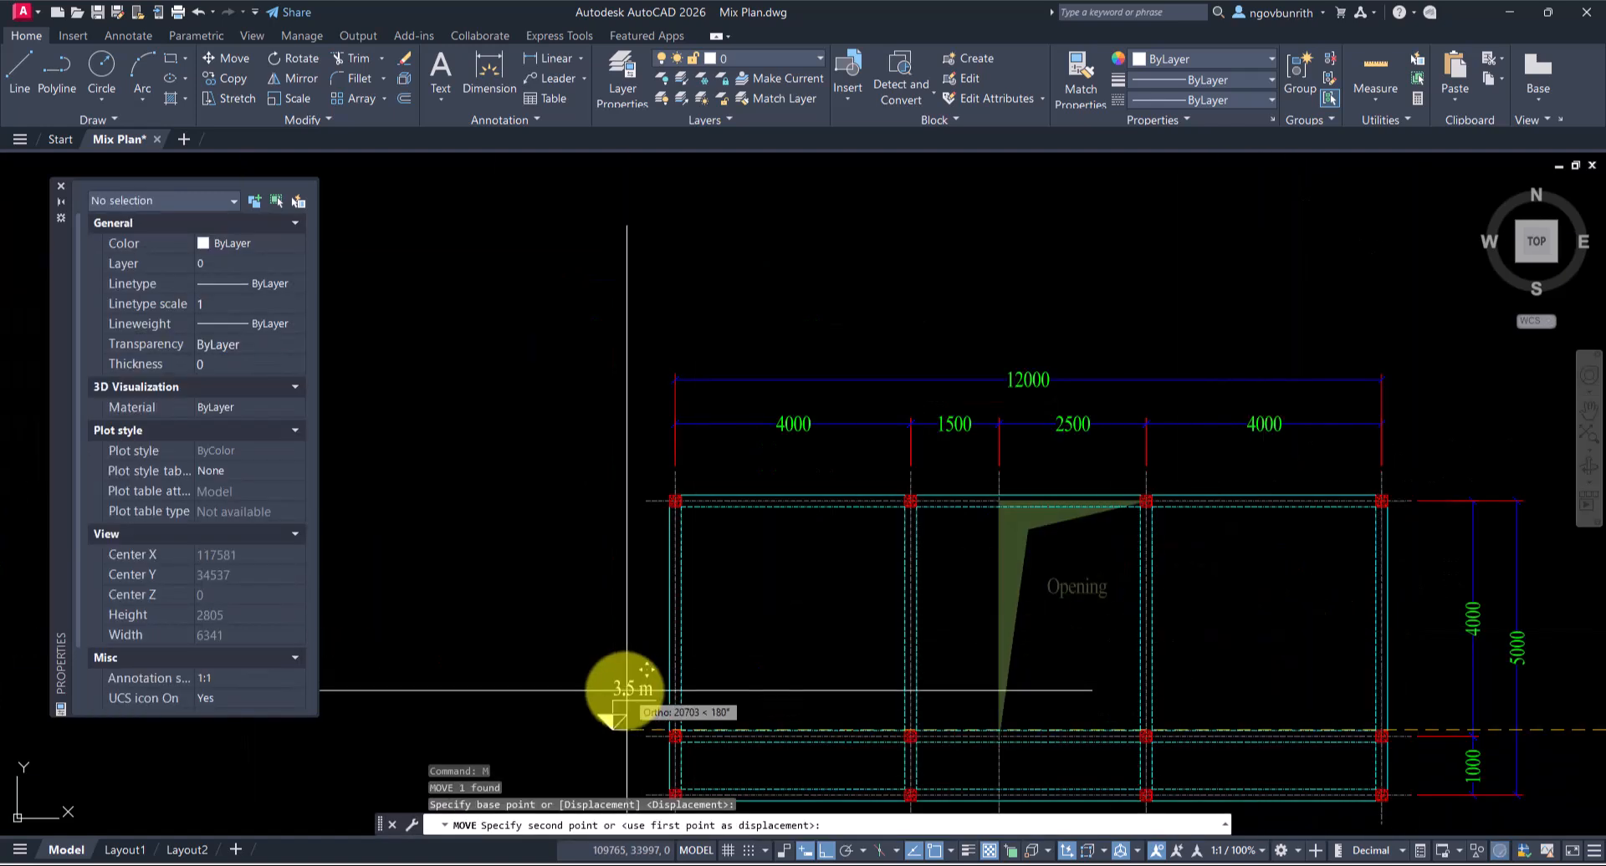
{"action": "key", "text": "F8"}
{"action": "scroll", "coordinate": [698, 690], "scroll_direction": "up", "scroll_amount": 2}
{"action": "scroll", "coordinate": [846, 613], "scroll_direction": "up", "scroll_amount": 2}
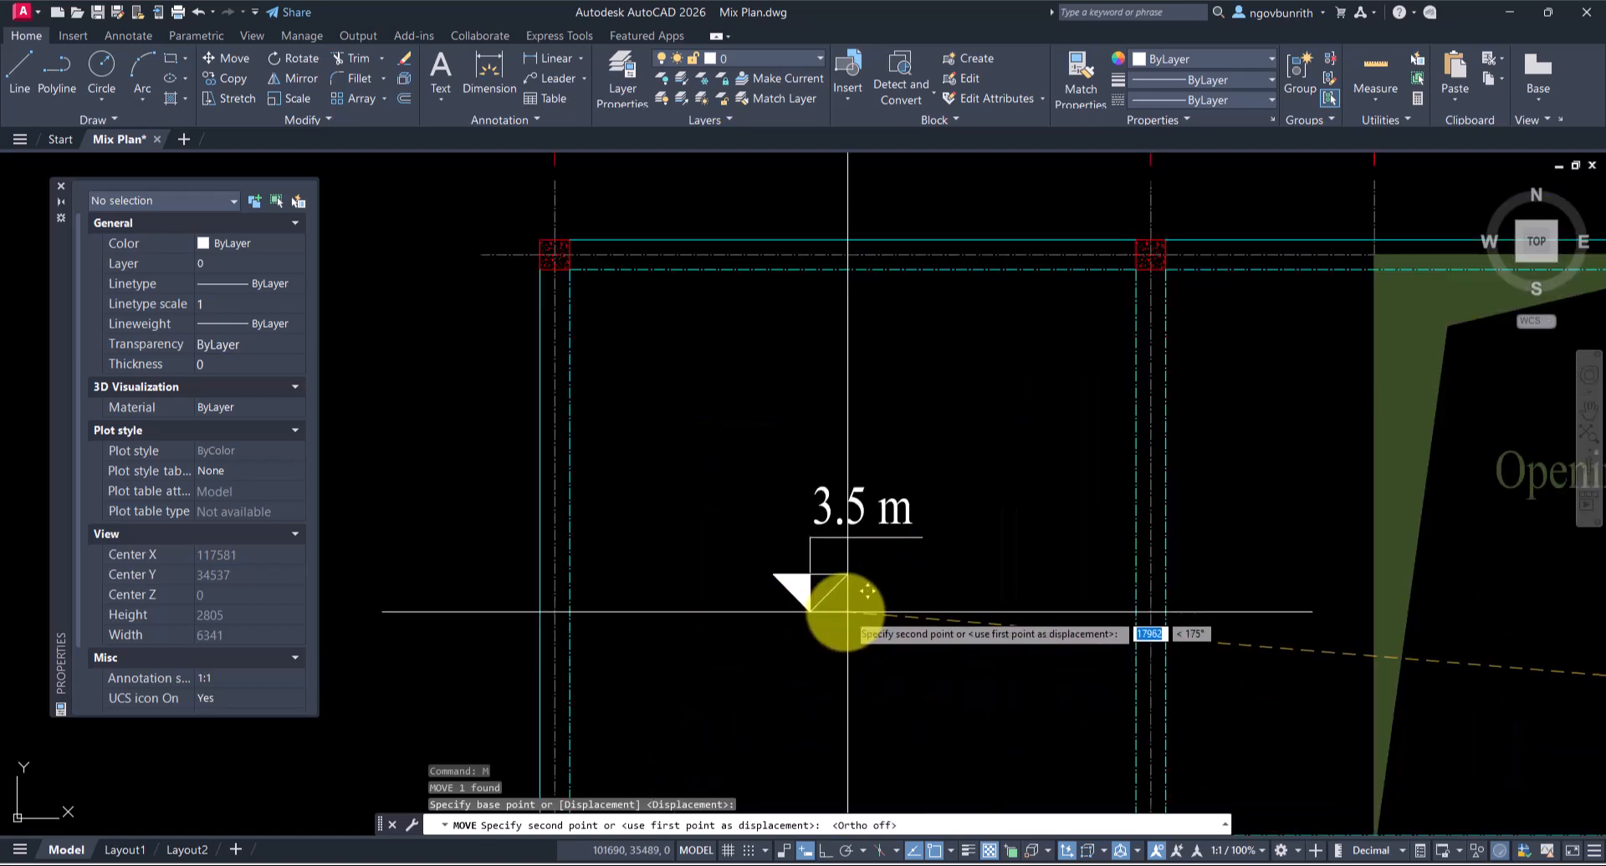
{"action": "left_click", "coordinate": [846, 613]}
{"action": "scroll", "coordinate": [1006, 641], "scroll_direction": "down", "scroll_amount": 4}
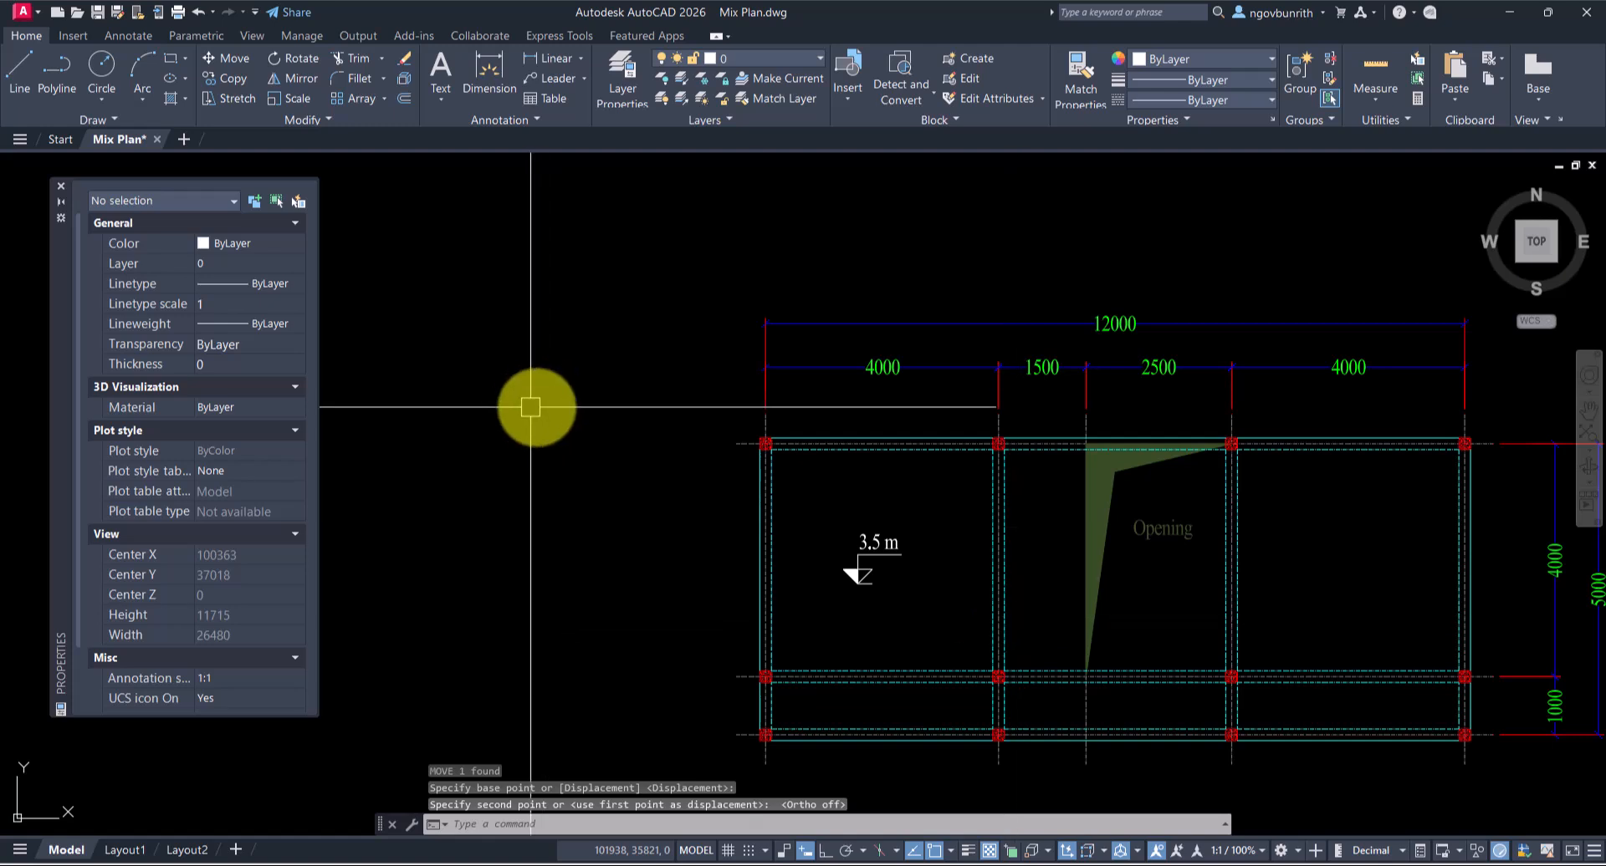
Step: Examine the level mark's size and placement within the beam layout plan
{"action": "scroll", "coordinate": [745, 497], "scroll_direction": "up", "scroll_amount": 4}
{"action": "scroll", "coordinate": [610, 475], "scroll_direction": "down", "scroll_amount": 4}
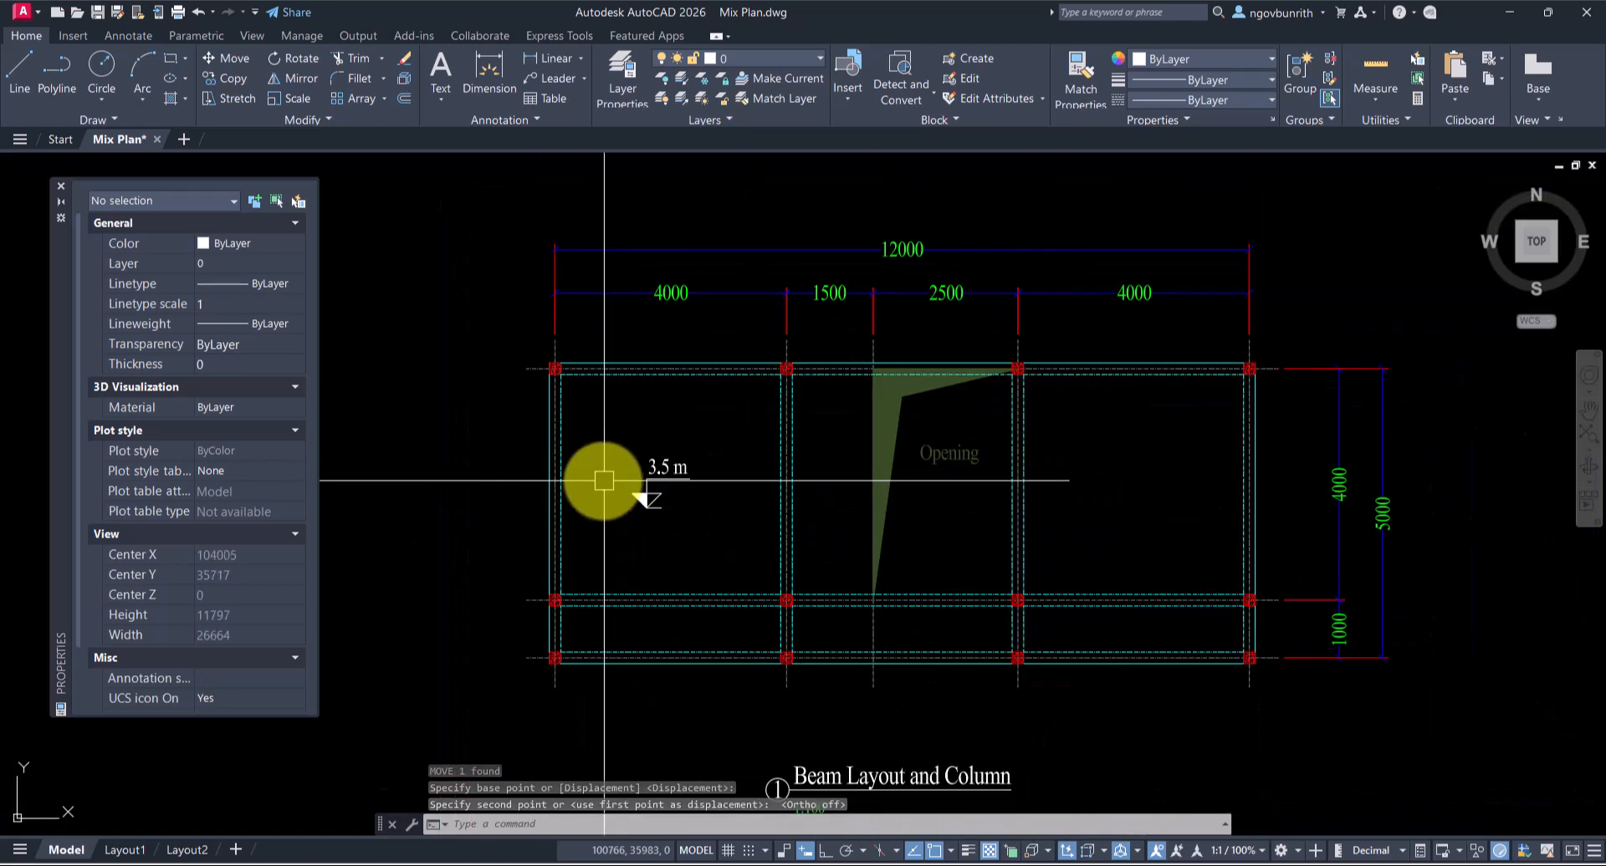
{"action": "scroll", "coordinate": [661, 502], "scroll_direction": "up", "scroll_amount": 5}
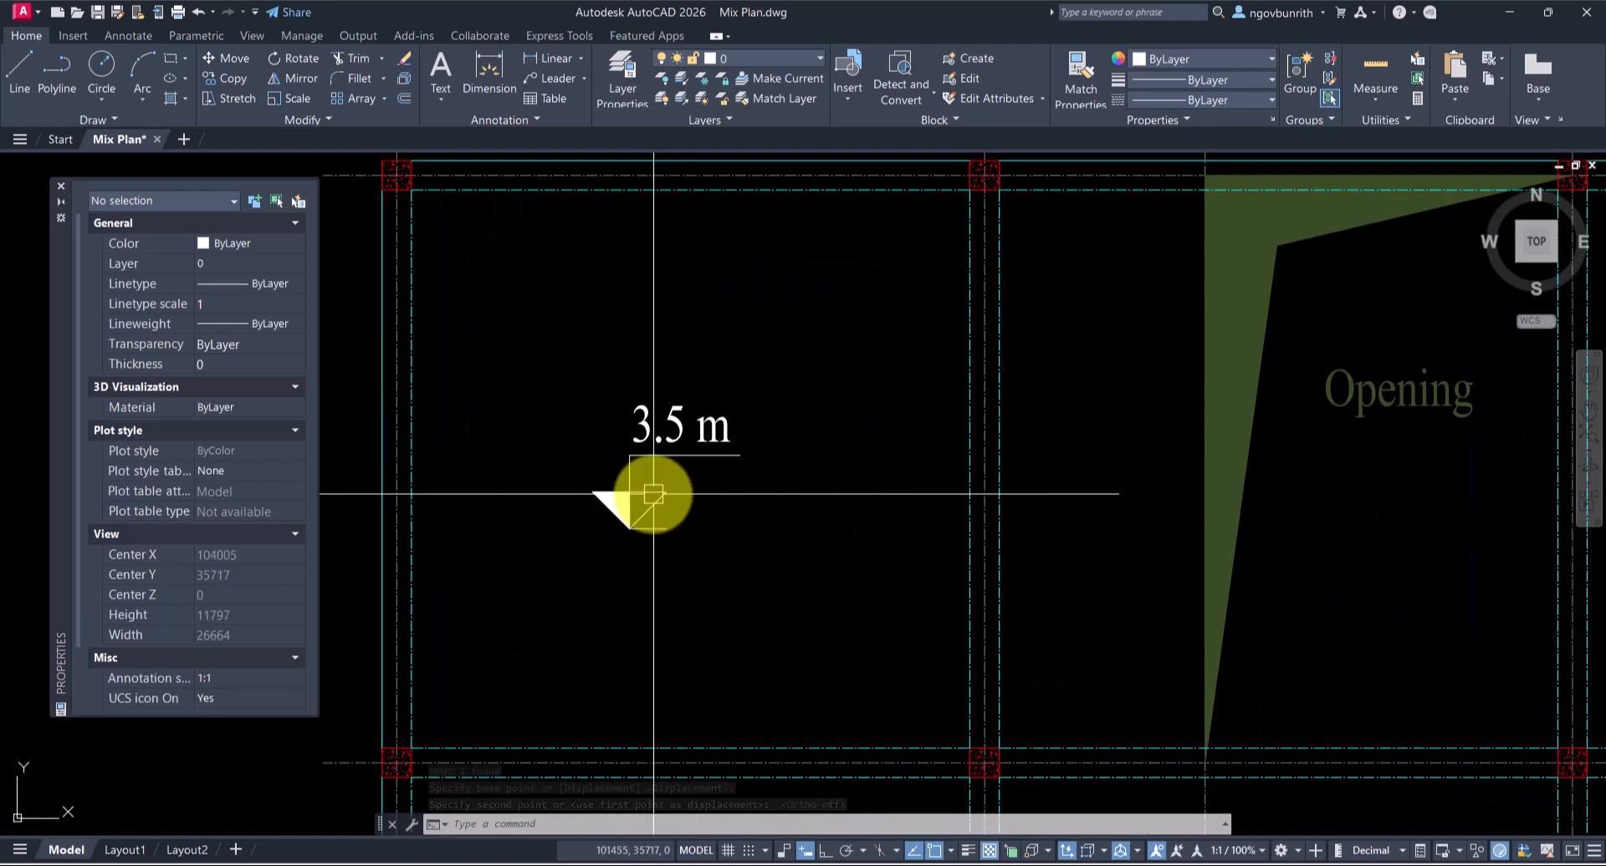
{"action": "scroll", "coordinate": [761, 469], "scroll_direction": "down", "scroll_amount": 5}
{"action": "scroll", "coordinate": [759, 331], "scroll_direction": "up", "scroll_amount": 3}
{"action": "scroll", "coordinate": [850, 509], "scroll_direction": "down", "scroll_amount": 5}
{"action": "scroll", "coordinate": [669, 501], "scroll_direction": "up", "scroll_amount": 3}
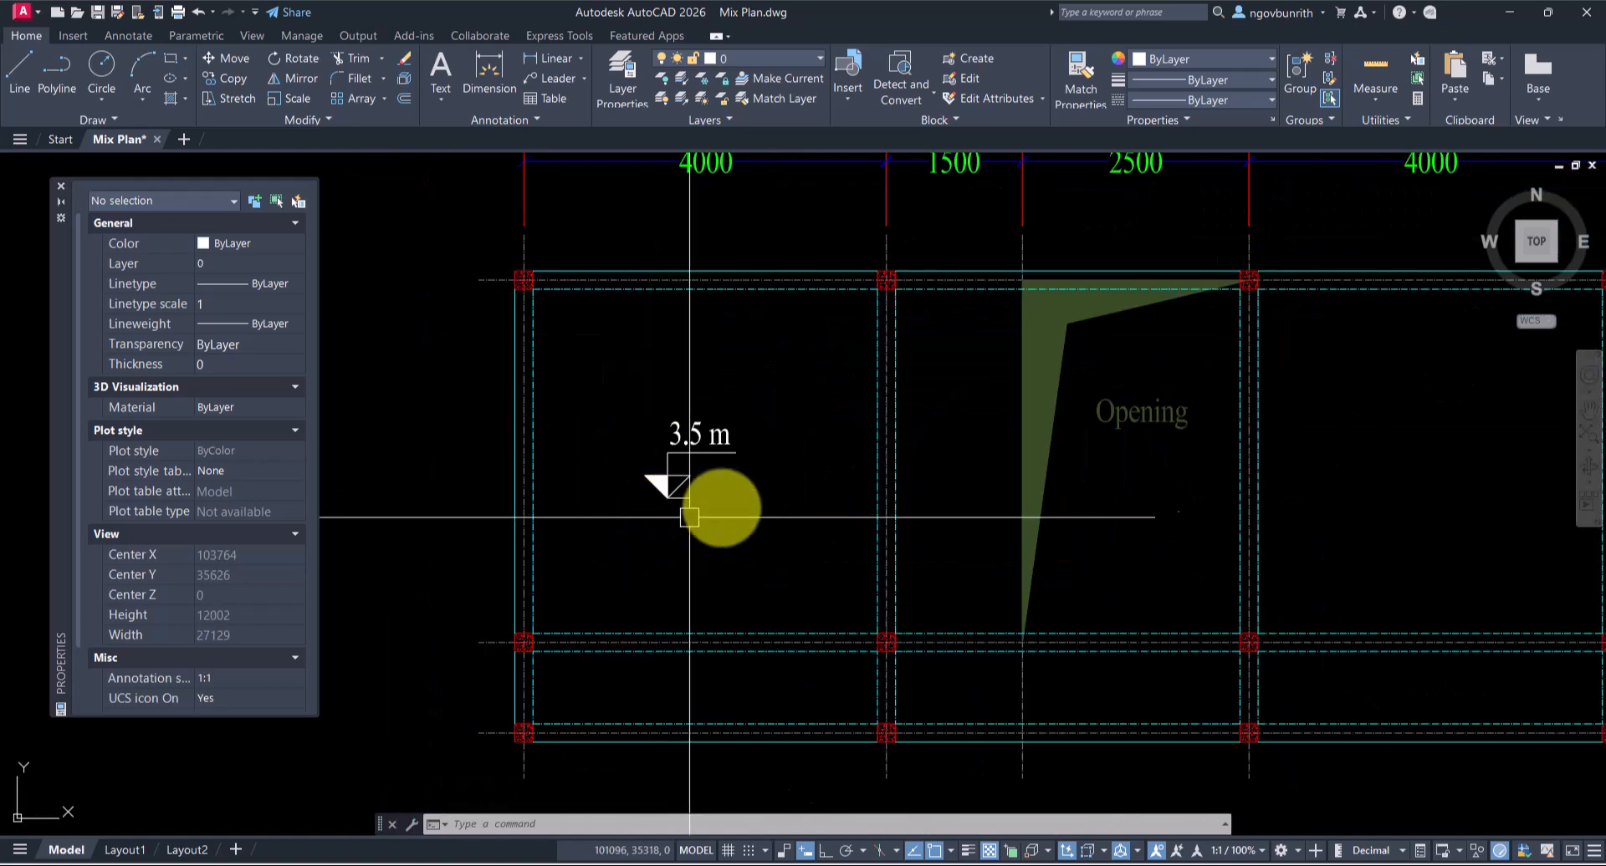
{"action": "scroll", "coordinate": [690, 489], "scroll_direction": "down", "scroll_amount": 3}
{"action": "middle_click_drag", "start_coordinate": [860, 513], "coordinate": [807, 500]}
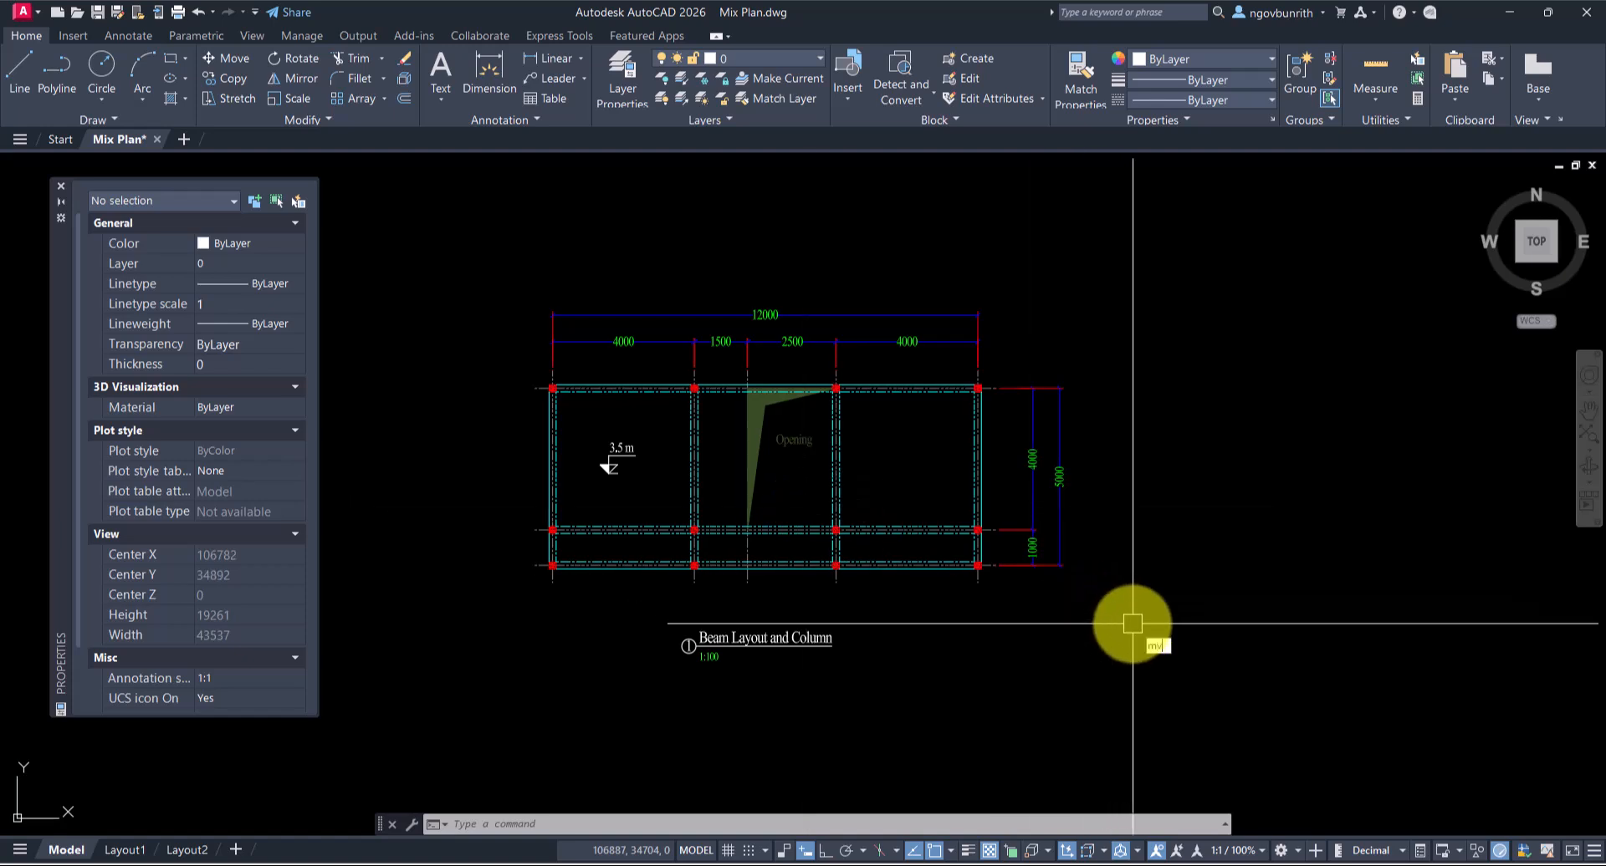
Step: Generate a sheet frame with MVSETUP, without paper space, using metric units, scale factor 100, paper width 420 and height 297
{"action": "type", "text": "e"}
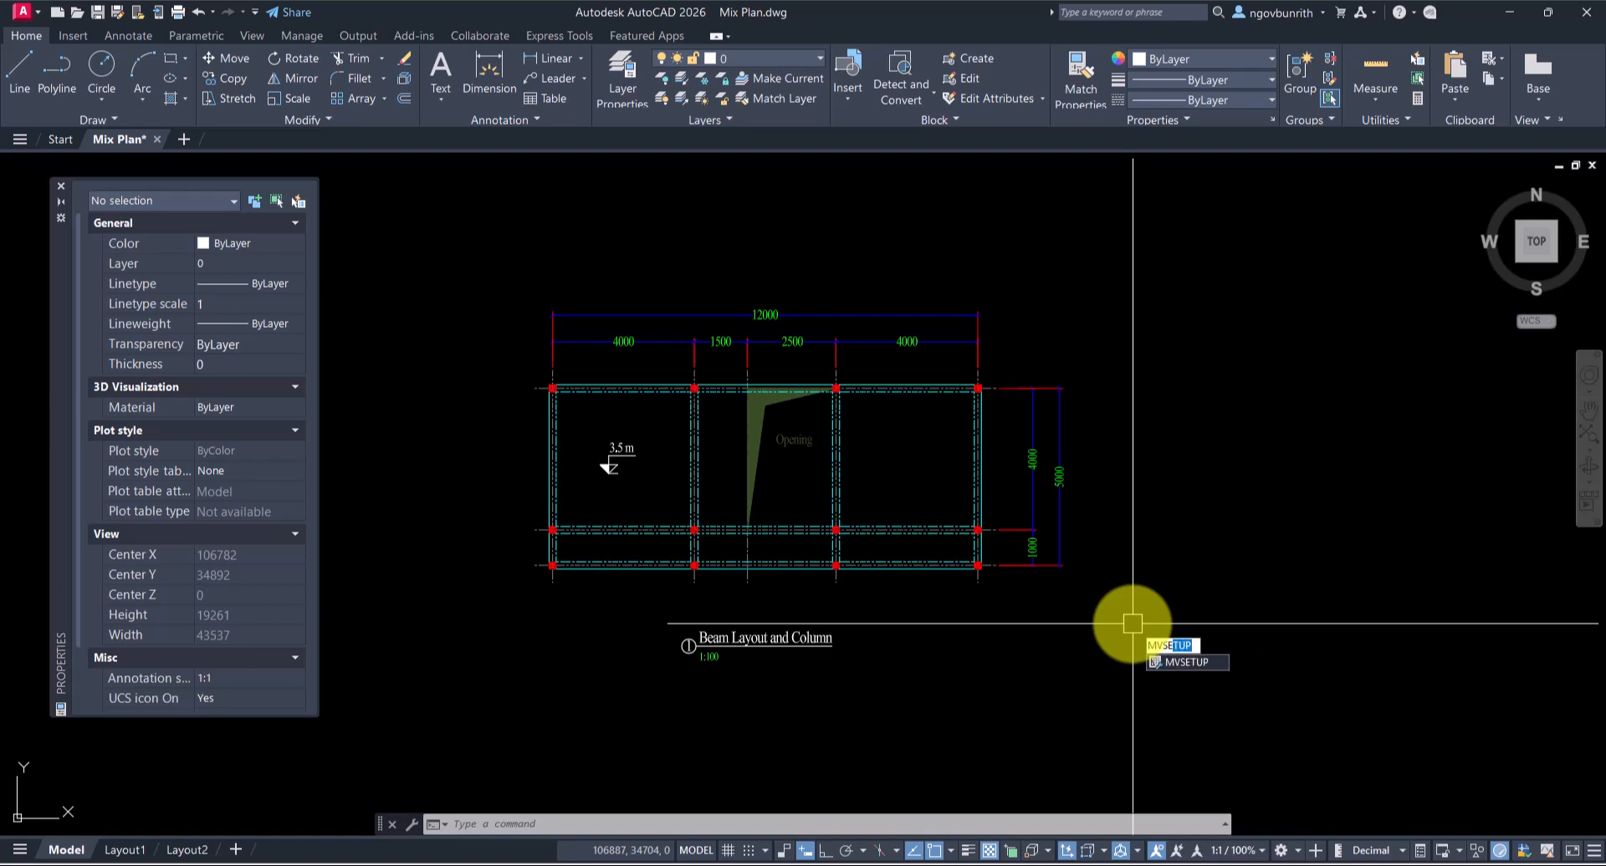
{"action": "left_click", "coordinate": [1201, 663]}
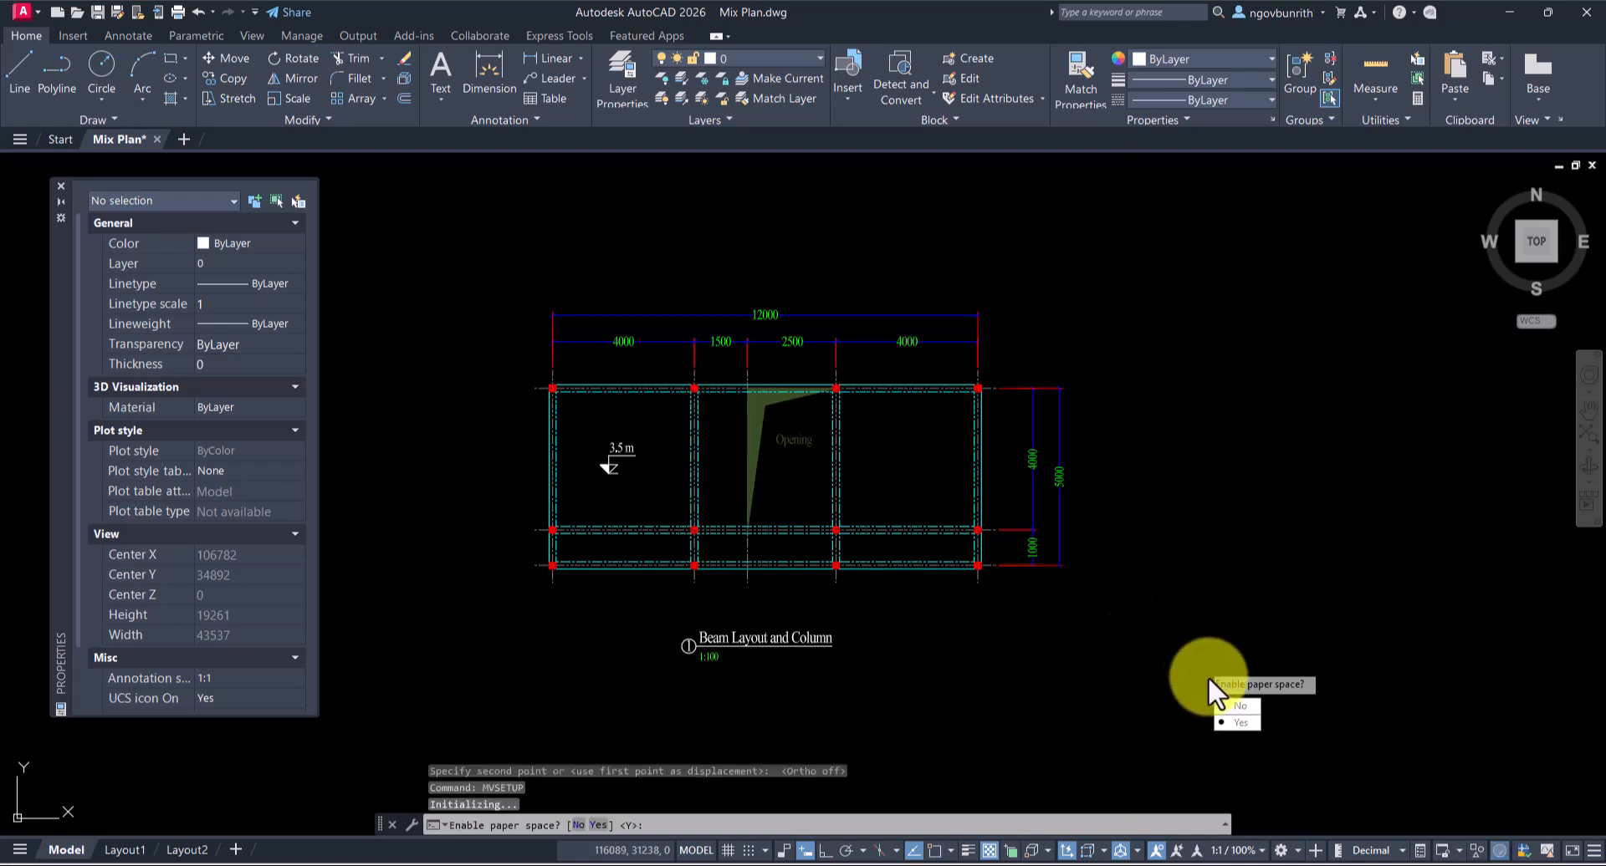
{"action": "type", "text": "n"}
{"action": "key", "text": "Return"}
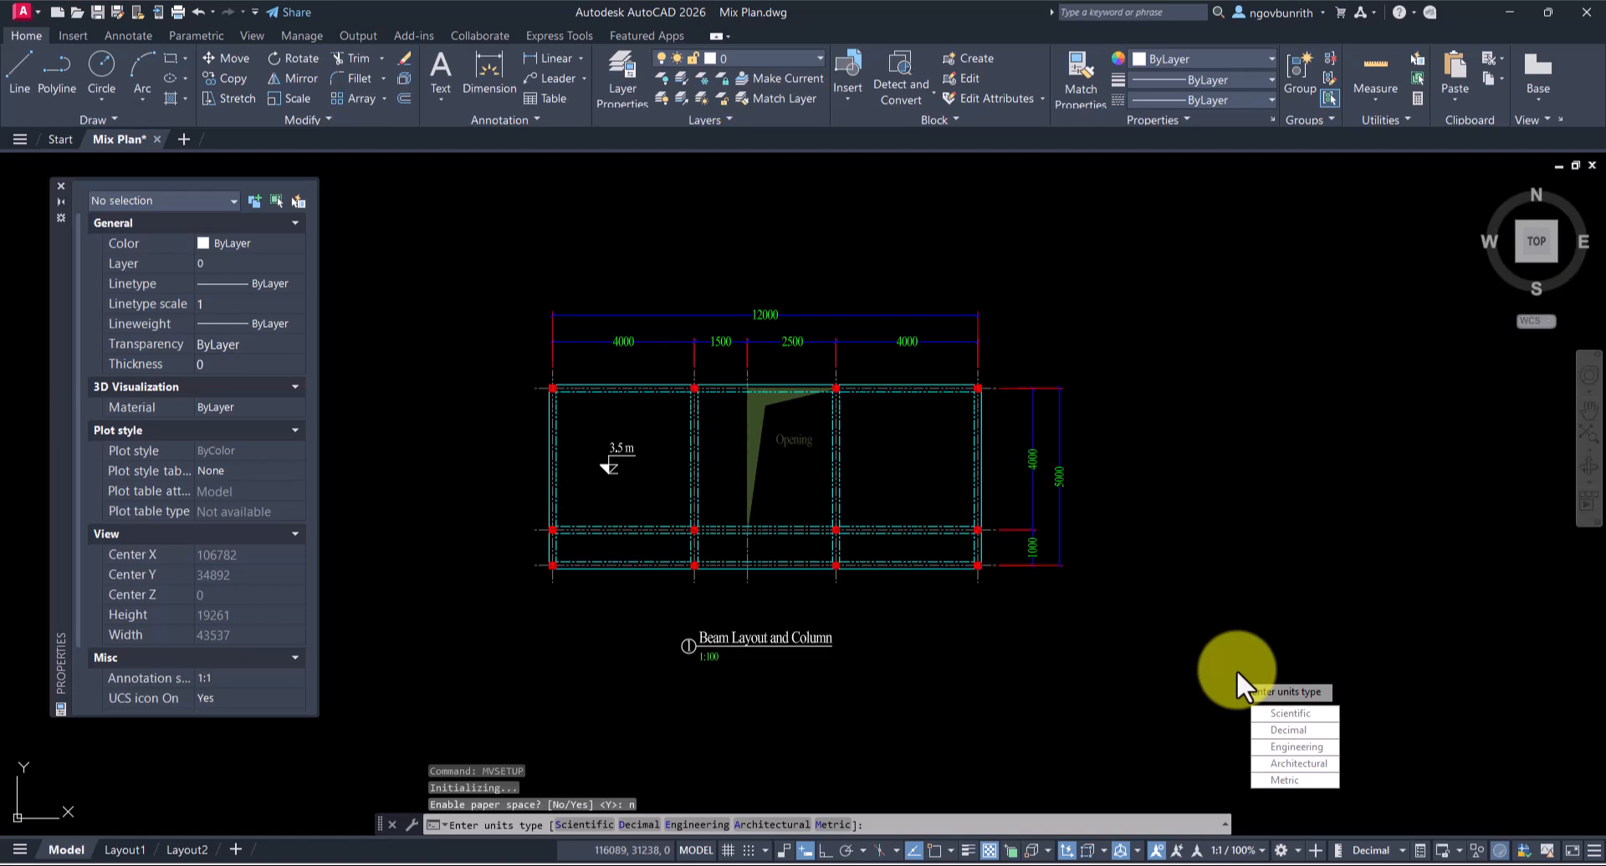
{"action": "type", "text": "m"}
{"action": "key", "text": "Return"}
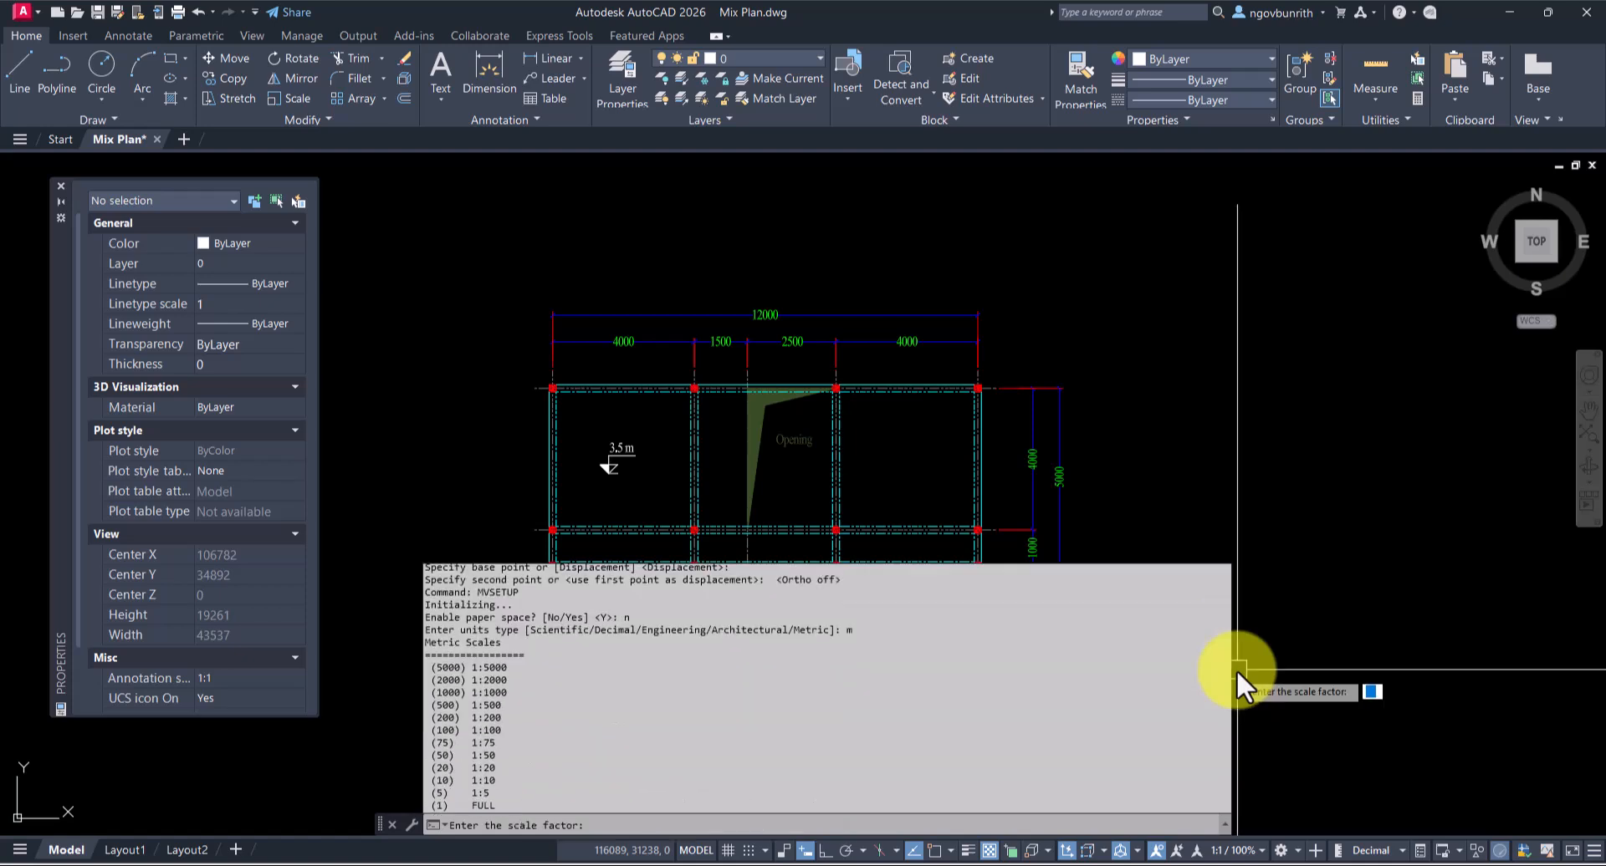
{"action": "type", "text": "100"}
{"action": "key", "text": "Return"}
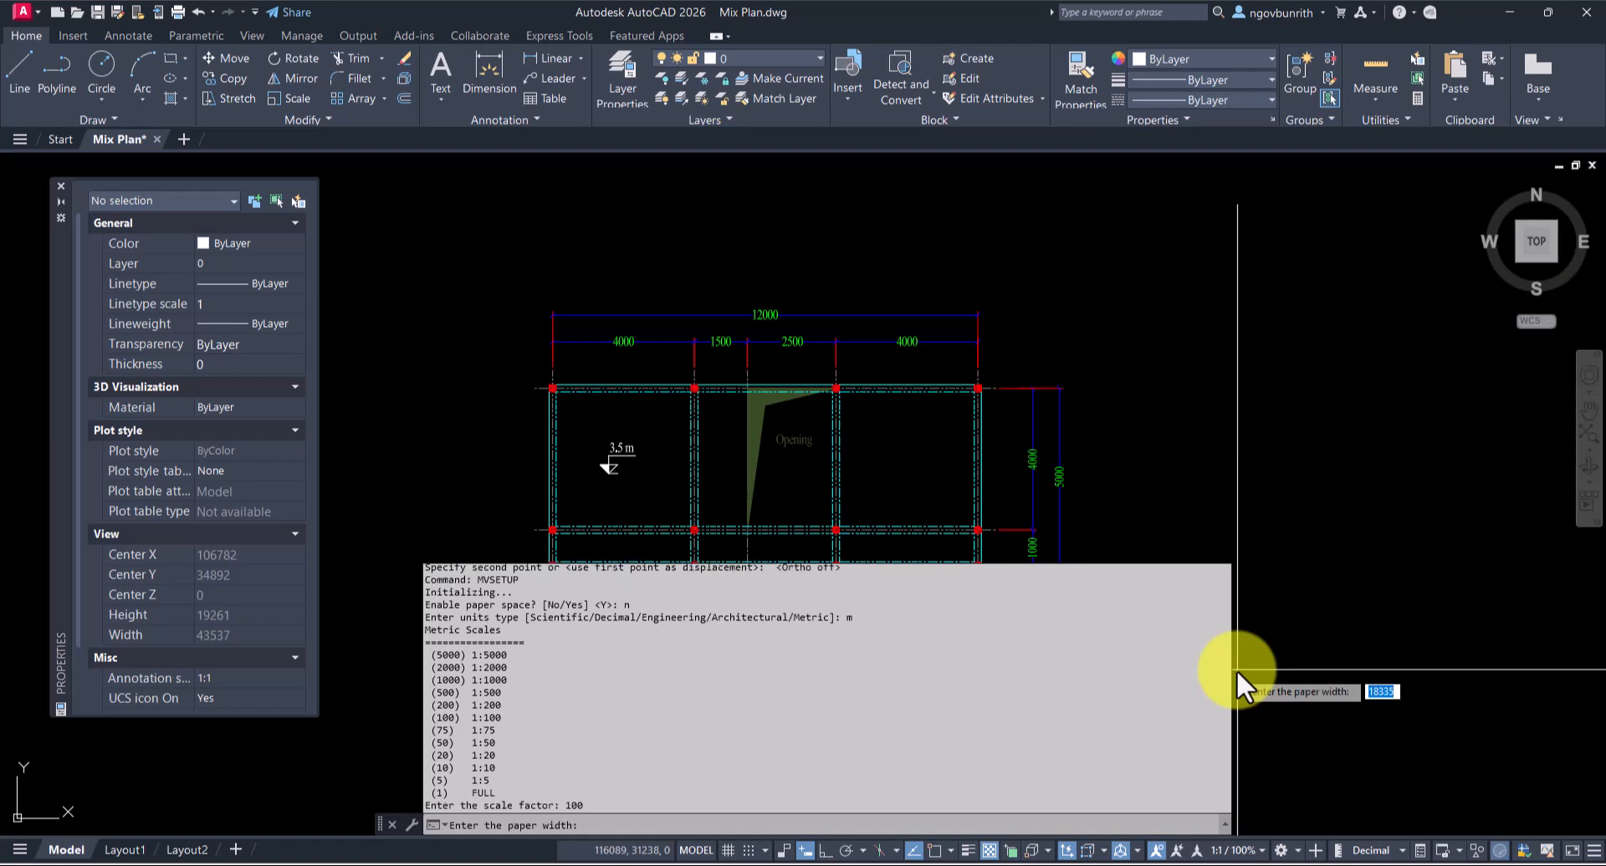
{"action": "type", "text": "420"}
{"action": "key", "text": "Return"}
{"action": "type", "text": "297"}
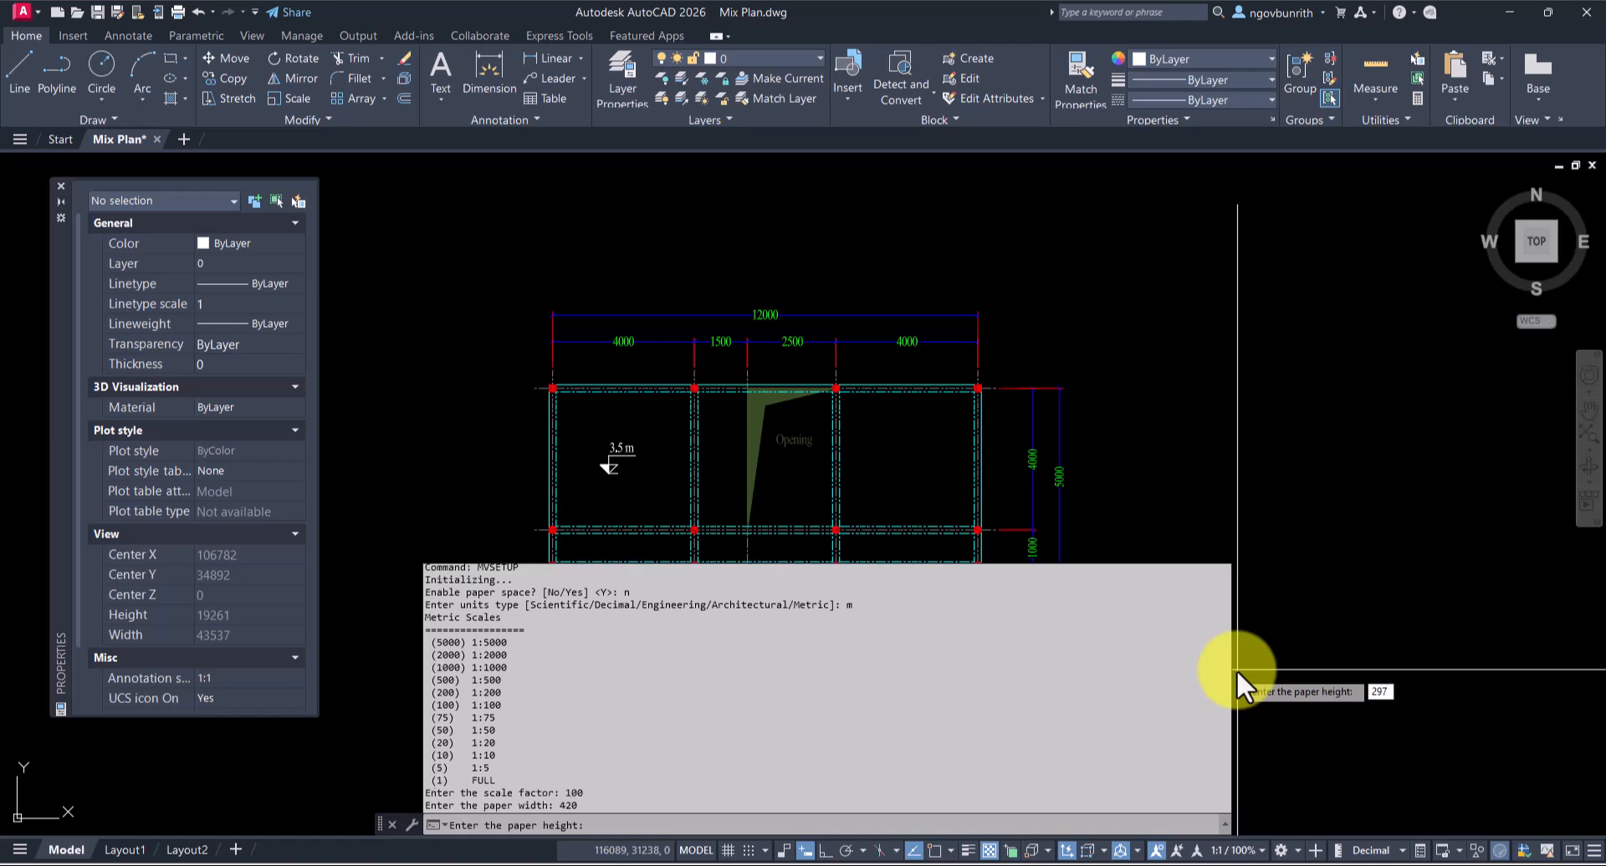
{"action": "key", "text": "Return"}
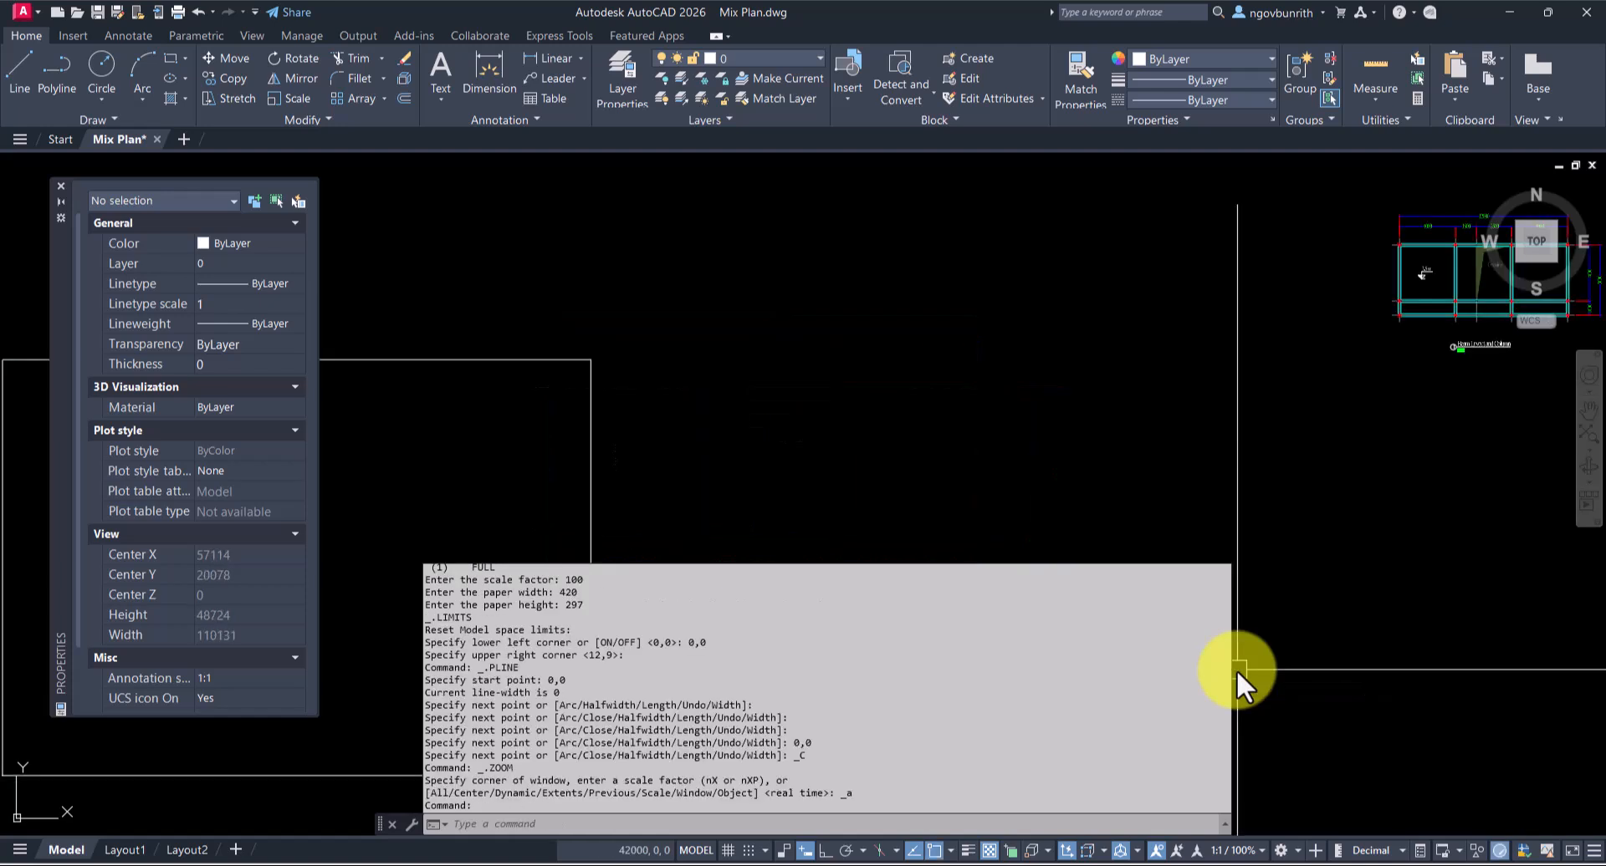
Step: Move the generated sheet frame so that it surrounds the beam layout plan
{"action": "scroll", "coordinate": [995, 567], "scroll_direction": "down", "scroll_amount": 2}
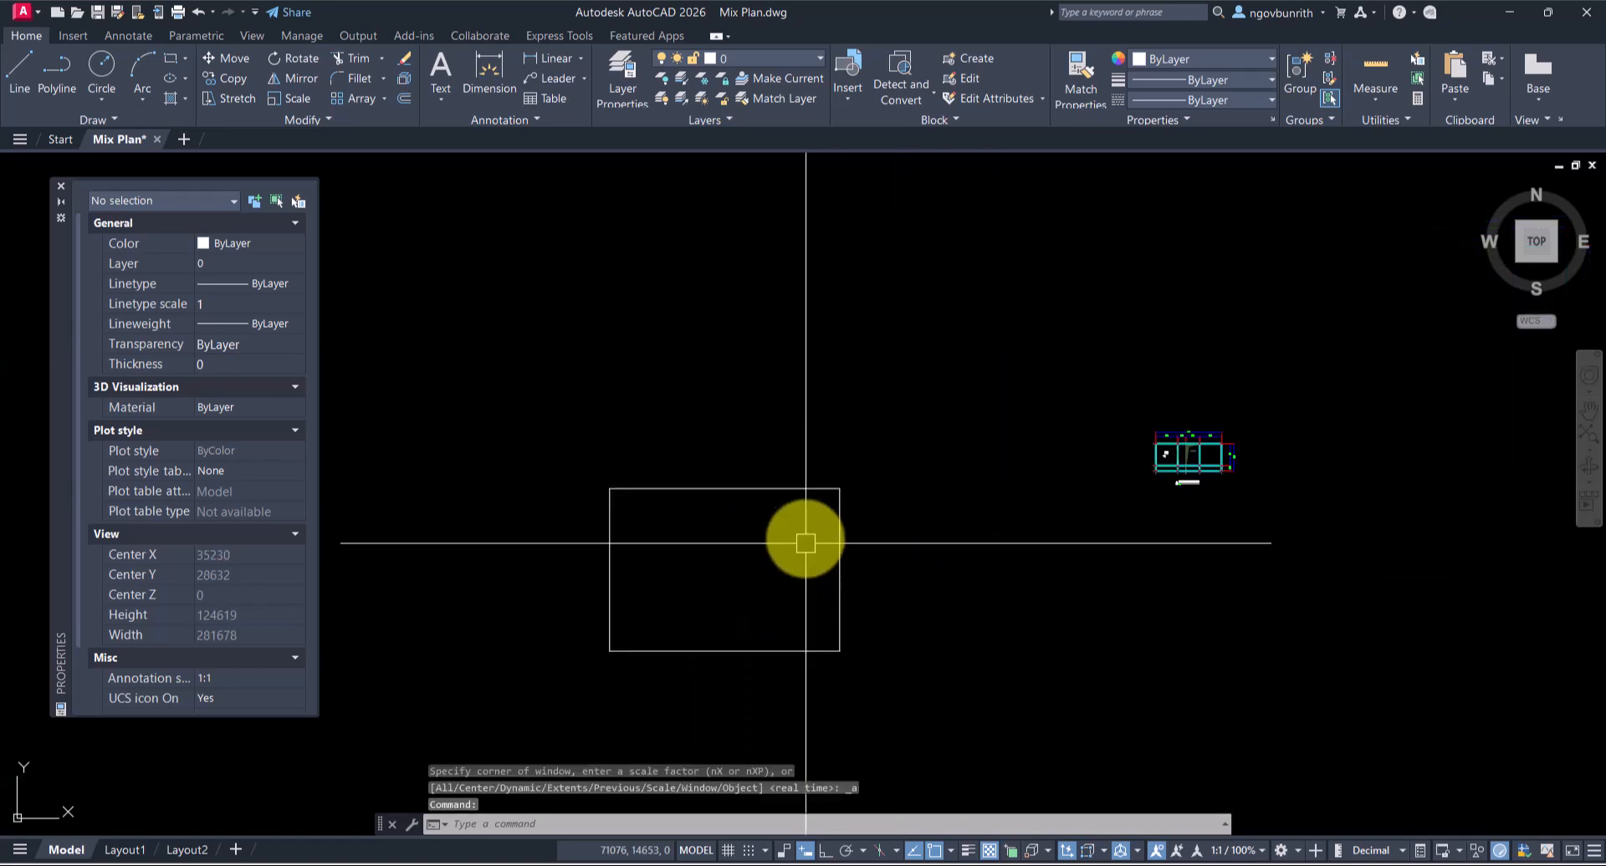
{"action": "left_click", "coordinate": [877, 449]}
{"action": "left_click", "coordinate": [834, 520]}
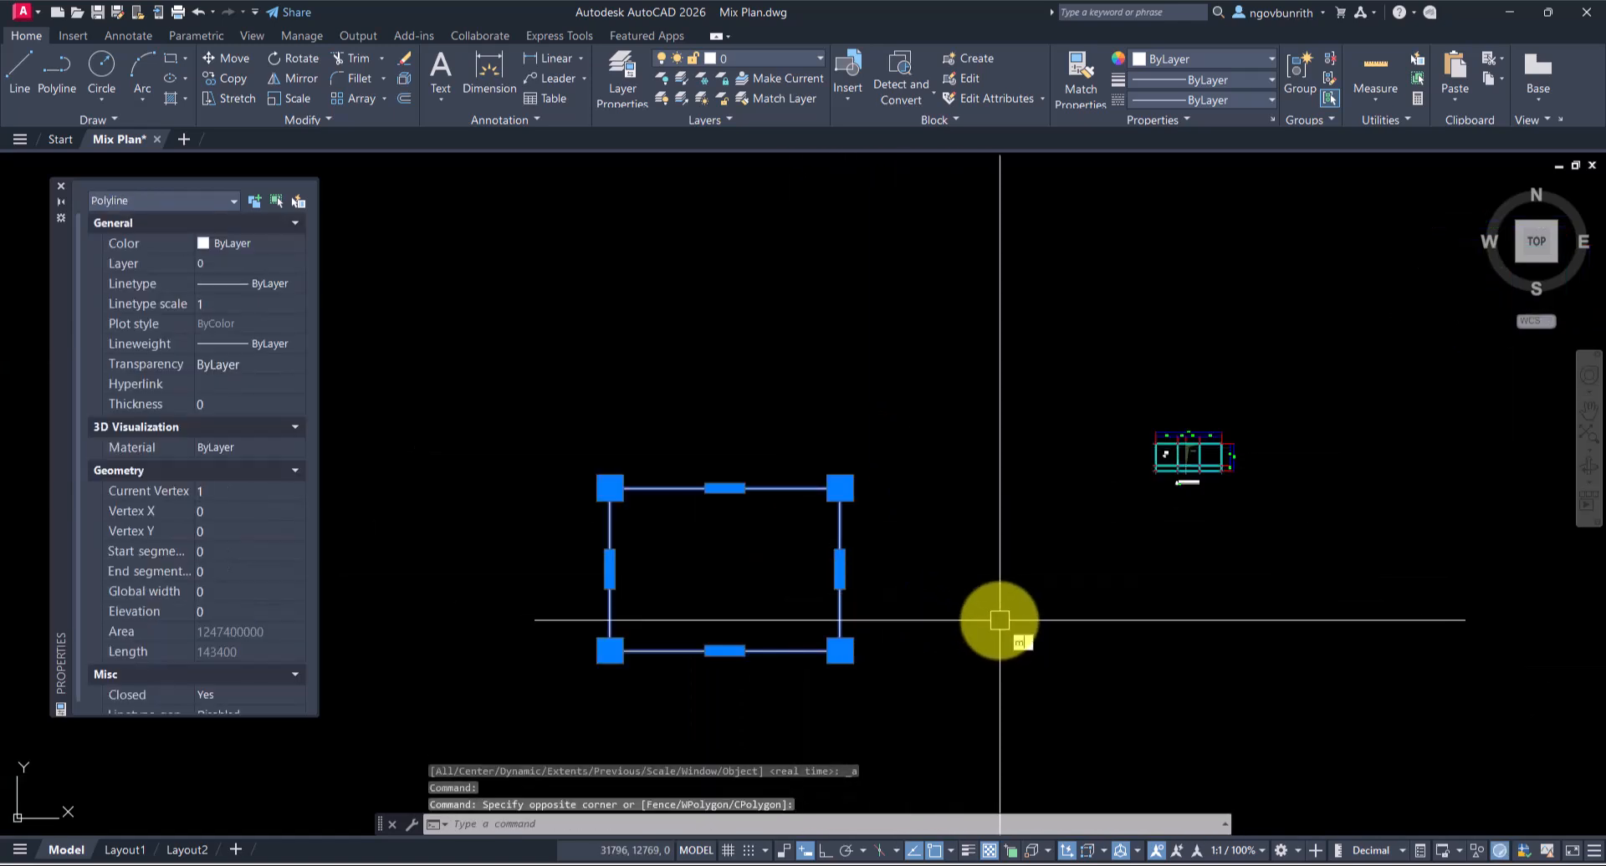
{"action": "type", "text": "m"}
{"action": "key", "text": "Return"}
{"action": "left_click", "coordinate": [947, 602]}
{"action": "scroll", "coordinate": [1421, 493], "scroll_direction": "up", "scroll_amount": 2}
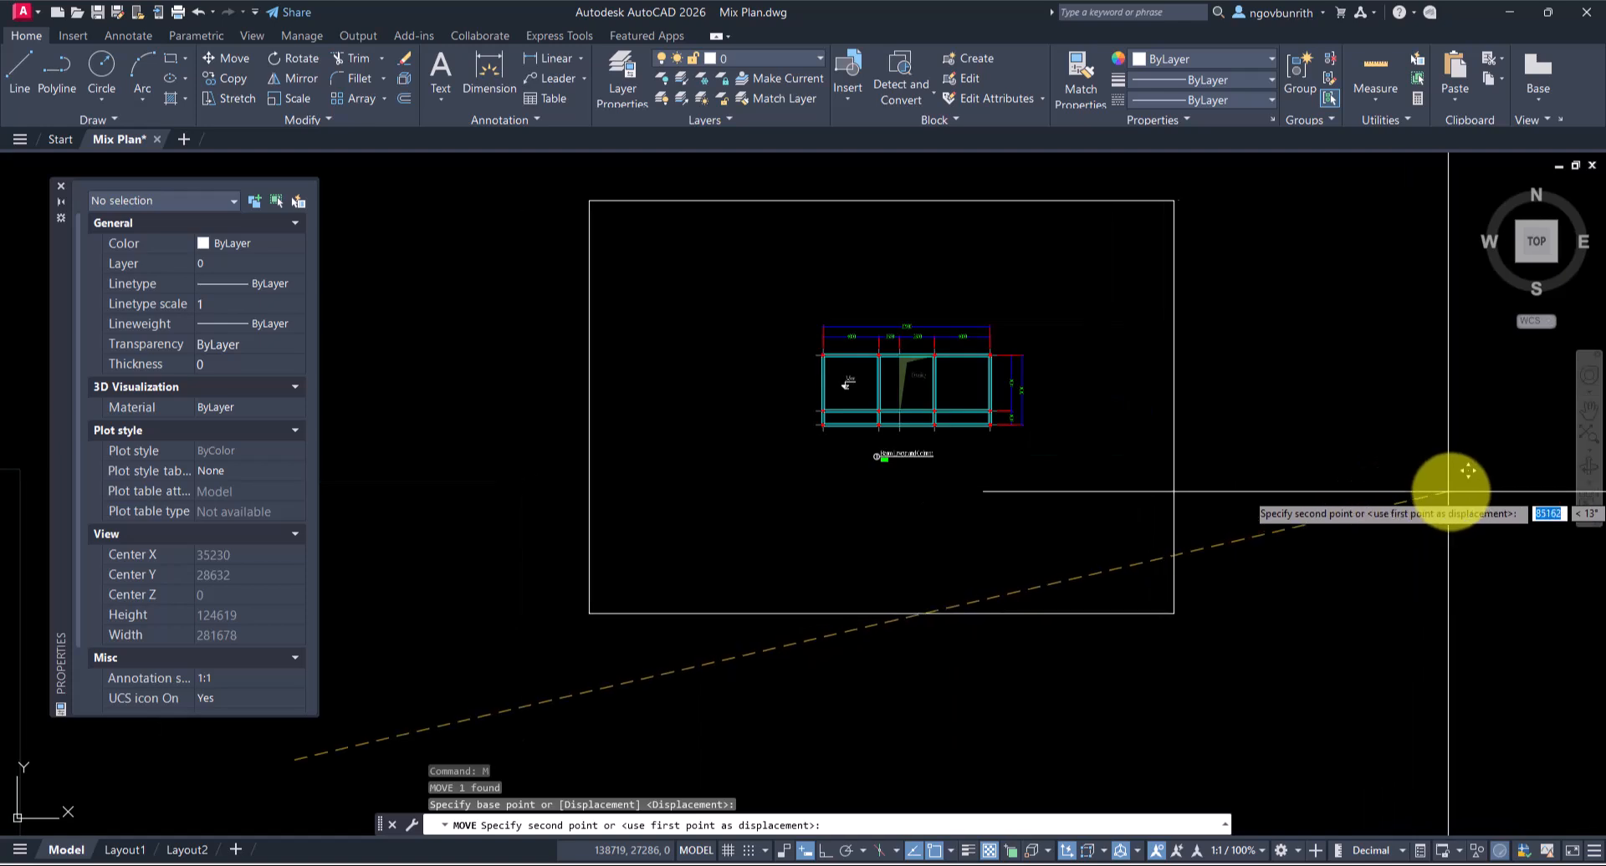
{"action": "left_click", "coordinate": [968, 458]}
Step: Examine how the beam layout plan fits inside the sheet frame
{"action": "scroll", "coordinate": [993, 341], "scroll_direction": "up", "scroll_amount": 6}
{"action": "scroll", "coordinate": [993, 341], "scroll_direction": "down", "scroll_amount": 6}
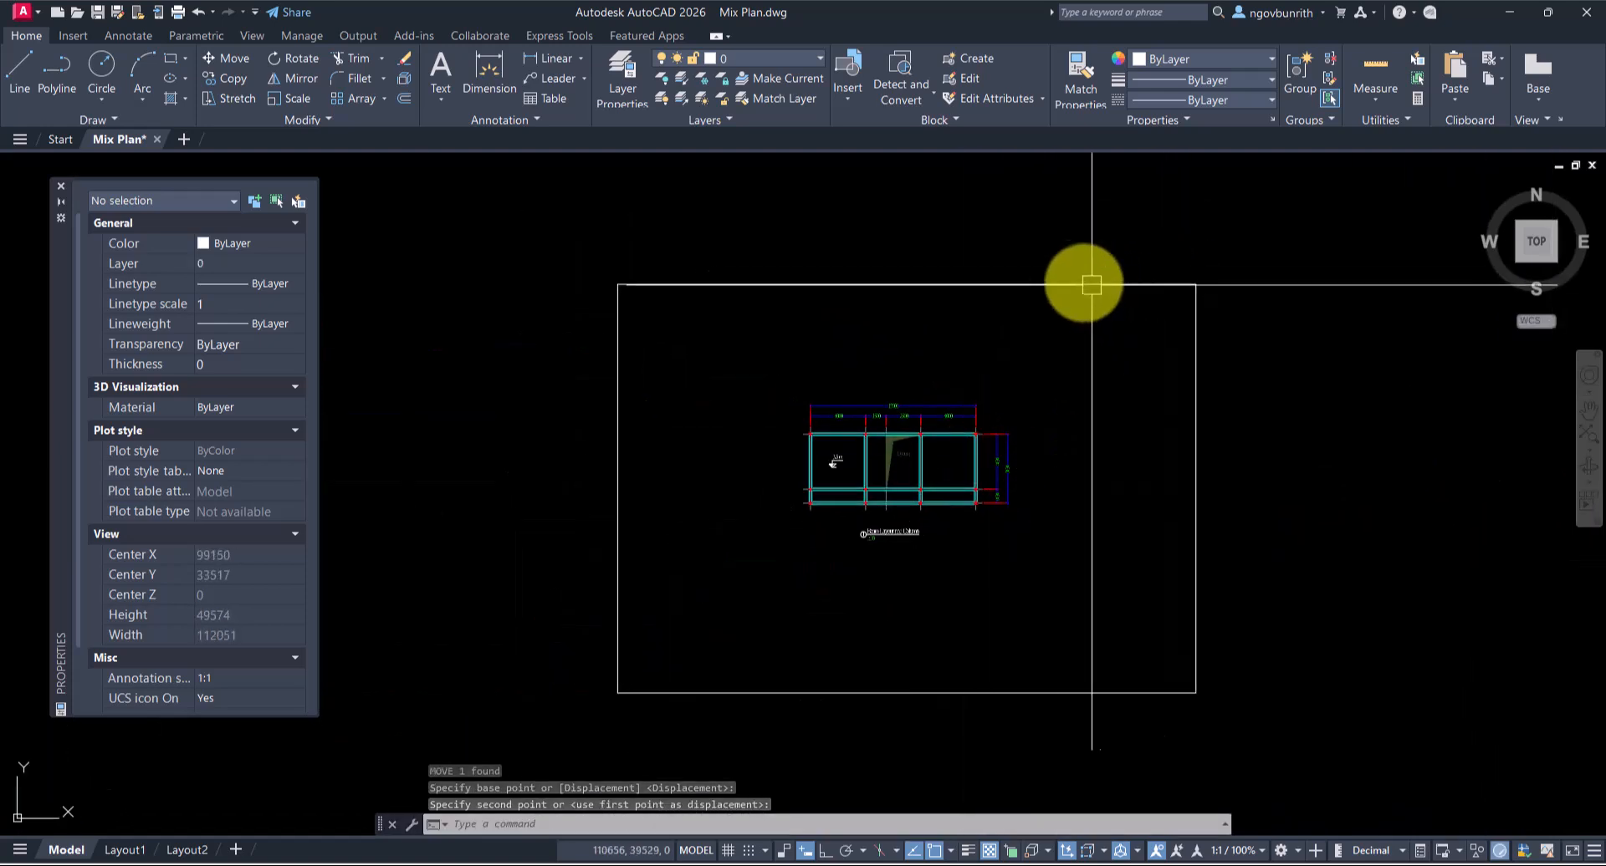
{"action": "scroll", "coordinate": [752, 465], "scroll_direction": "up", "scroll_amount": 6}
{"action": "scroll", "coordinate": [924, 448], "scroll_direction": "down", "scroll_amount": 6}
{"action": "scroll", "coordinate": [924, 448], "scroll_direction": "up", "scroll_amount": 2}
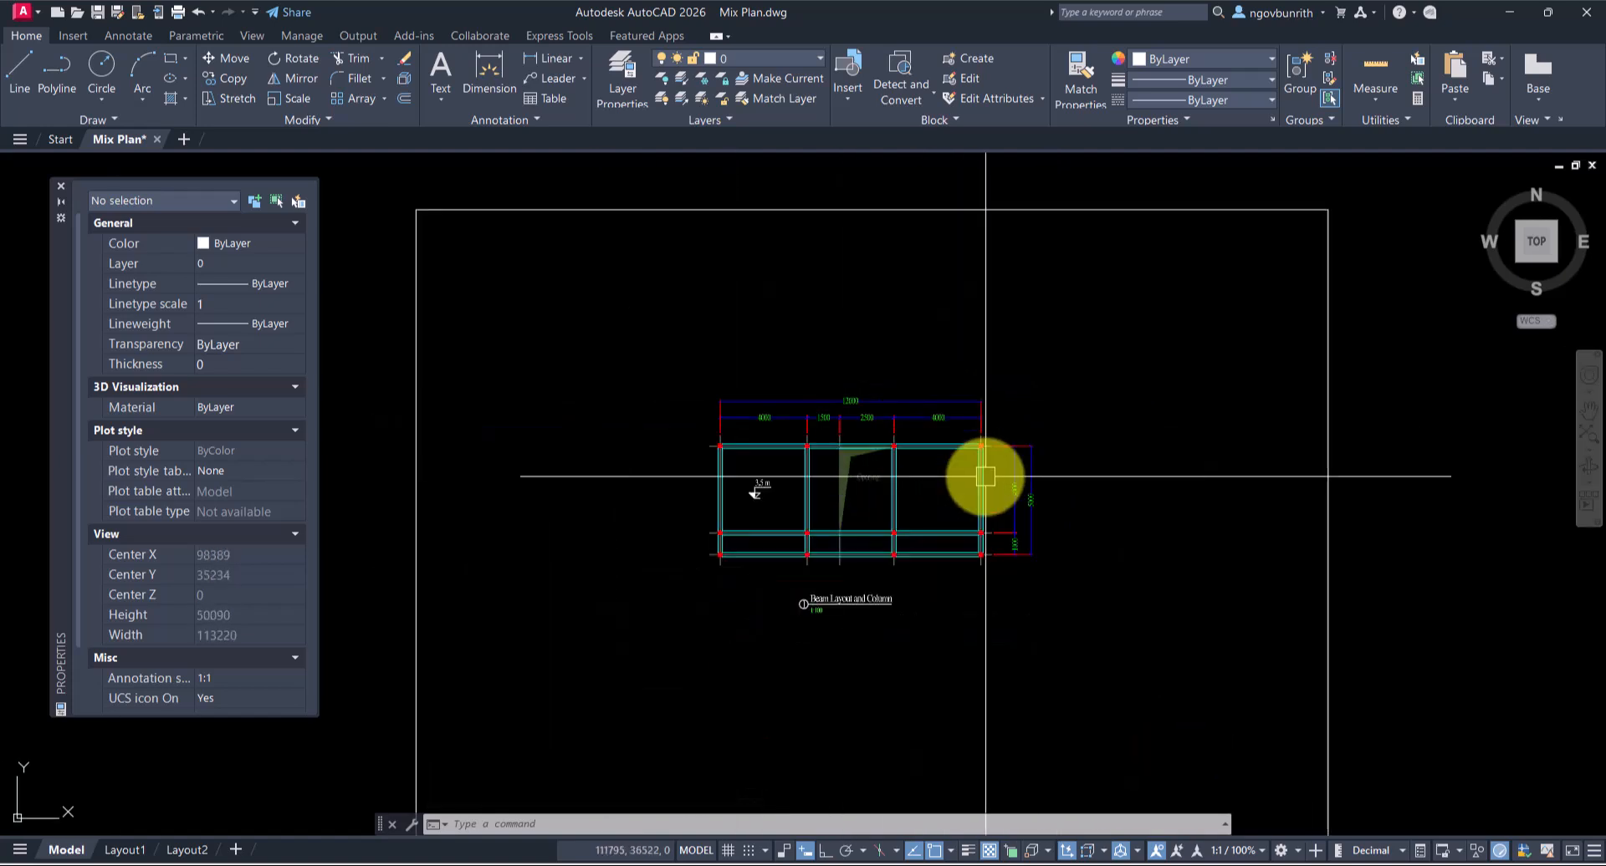
{"action": "scroll", "coordinate": [800, 394], "scroll_direction": "down", "scroll_amount": 4}
{"action": "scroll", "coordinate": [1003, 416], "scroll_direction": "up", "scroll_amount": 3}
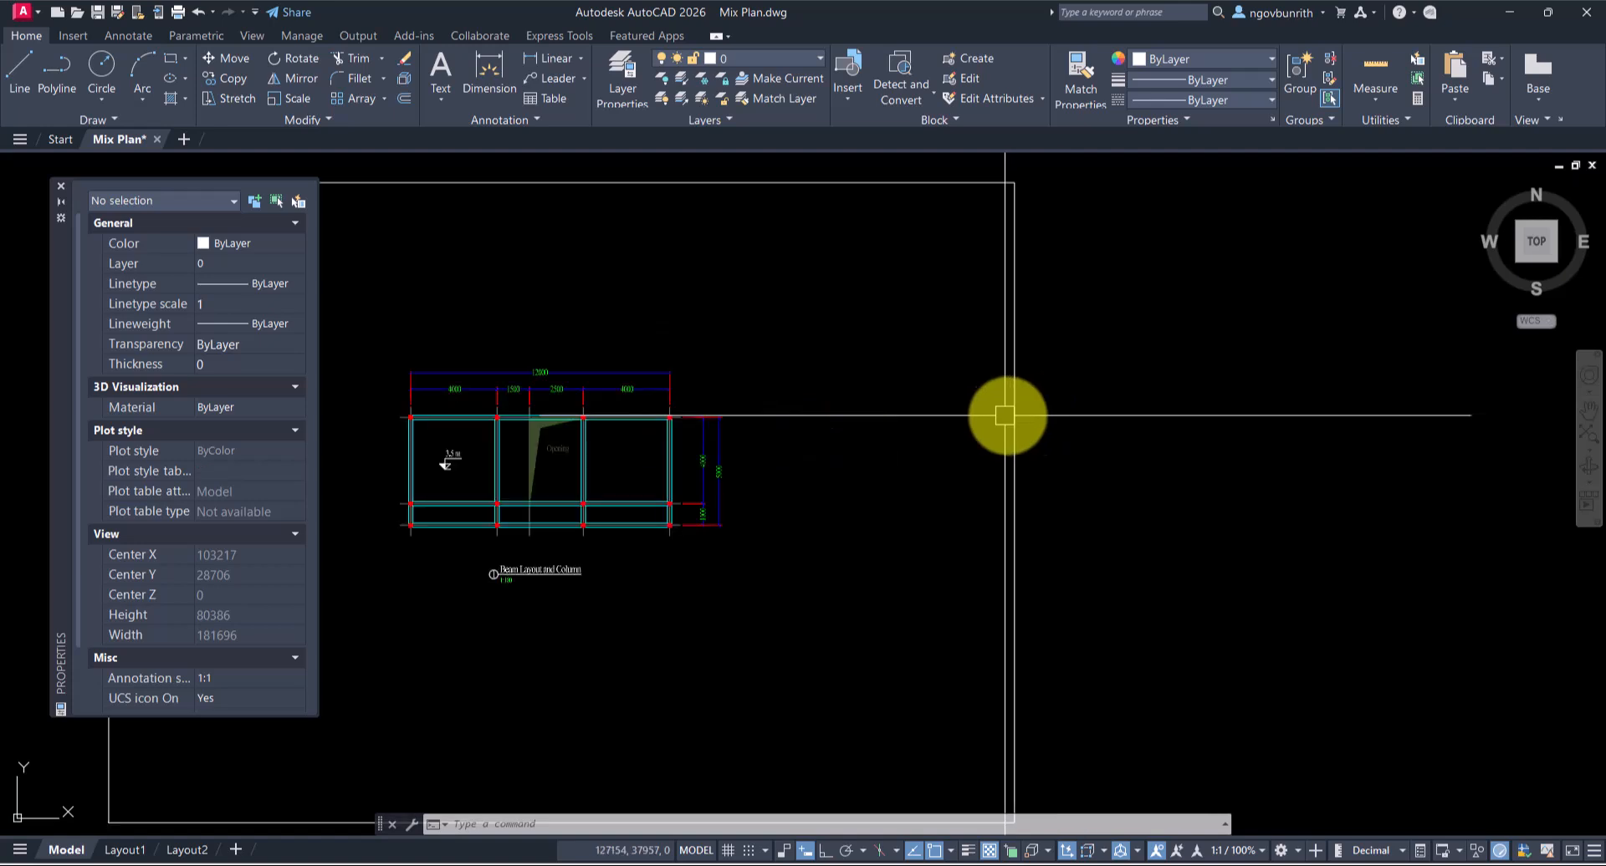
{"action": "scroll", "coordinate": [1187, 410], "scroll_direction": "down", "scroll_amount": 3}
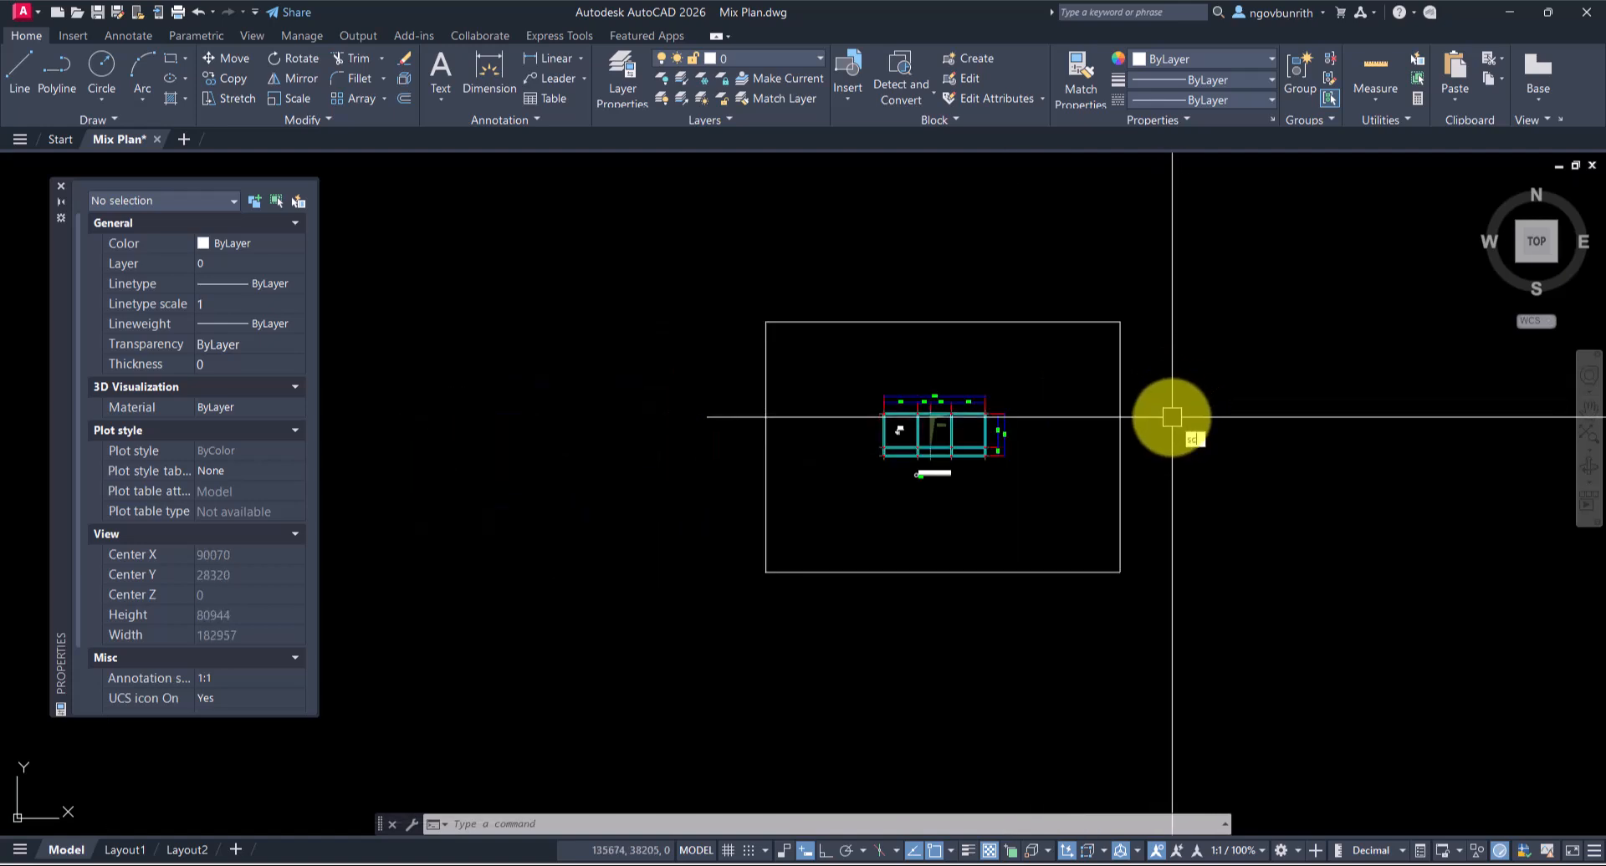
Step: Scale the sheet frame by 50/100 from its upper-right corner
{"action": "key", "text": "Return"}
{"action": "left_click", "coordinate": [1122, 422]}
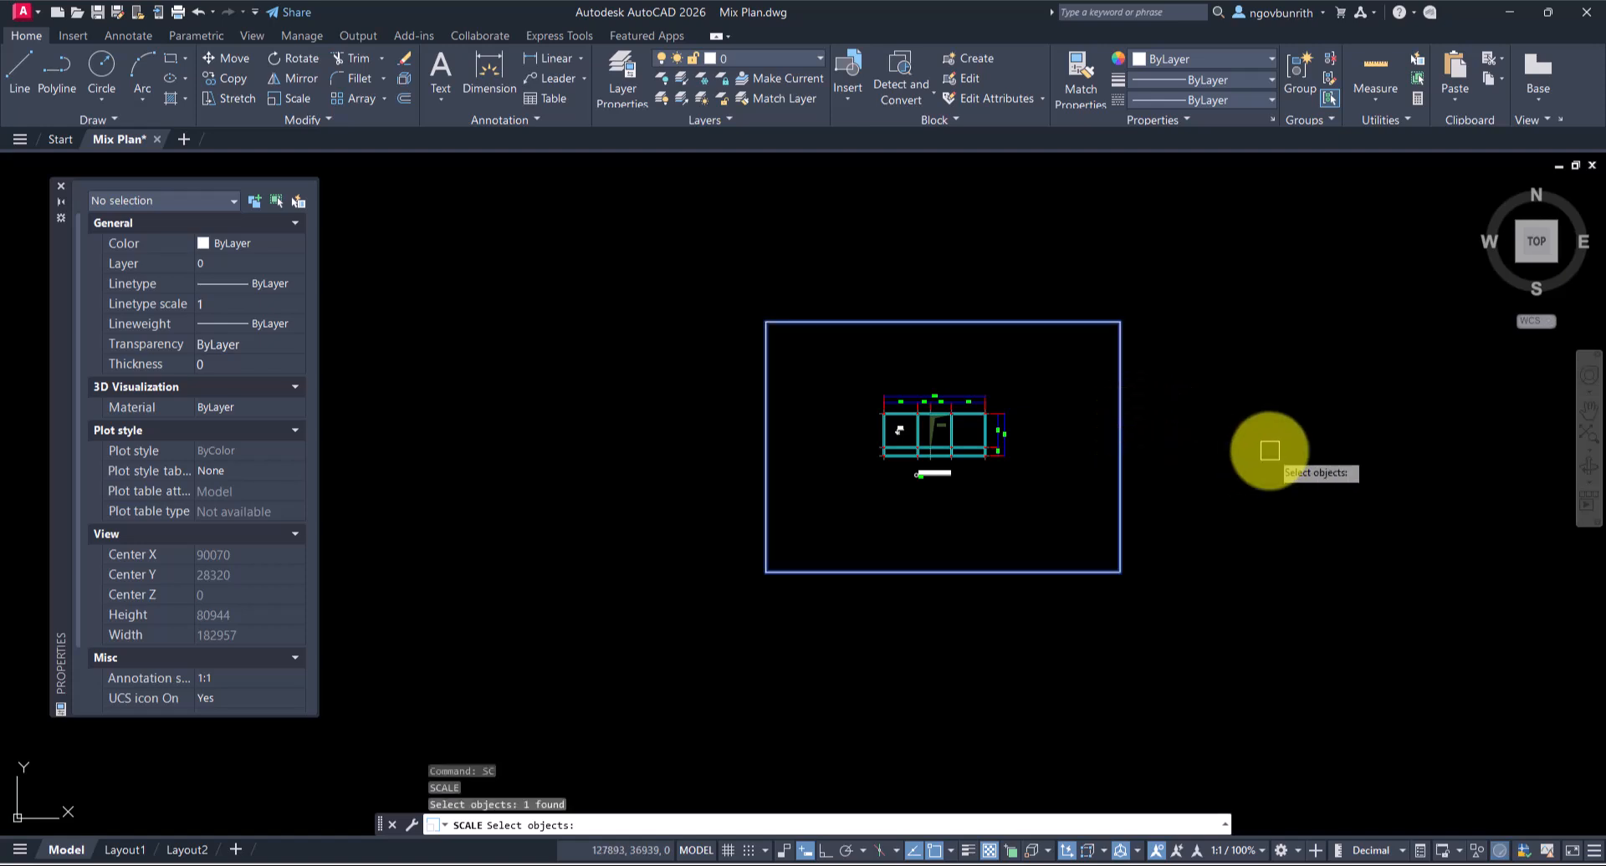
{"action": "key", "text": "Return"}
{"action": "left_click", "coordinate": [1119, 321]}
{"action": "scroll", "coordinate": [1079, 452], "scroll_direction": "up", "scroll_amount": 2}
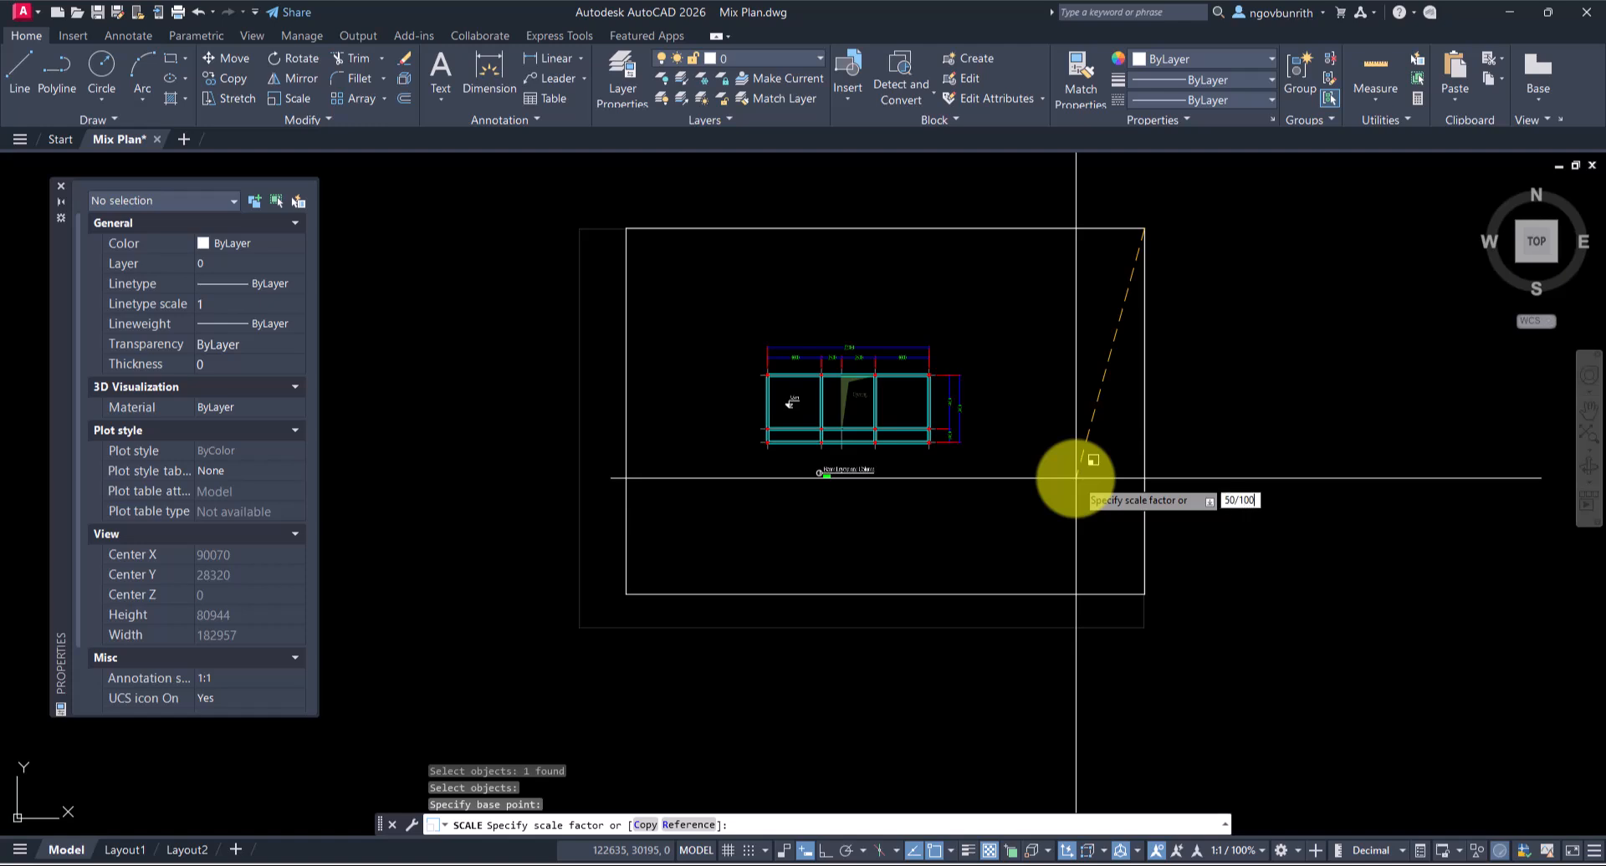
{"action": "type", "text": "50/100"}
{"action": "key", "text": "Return"}
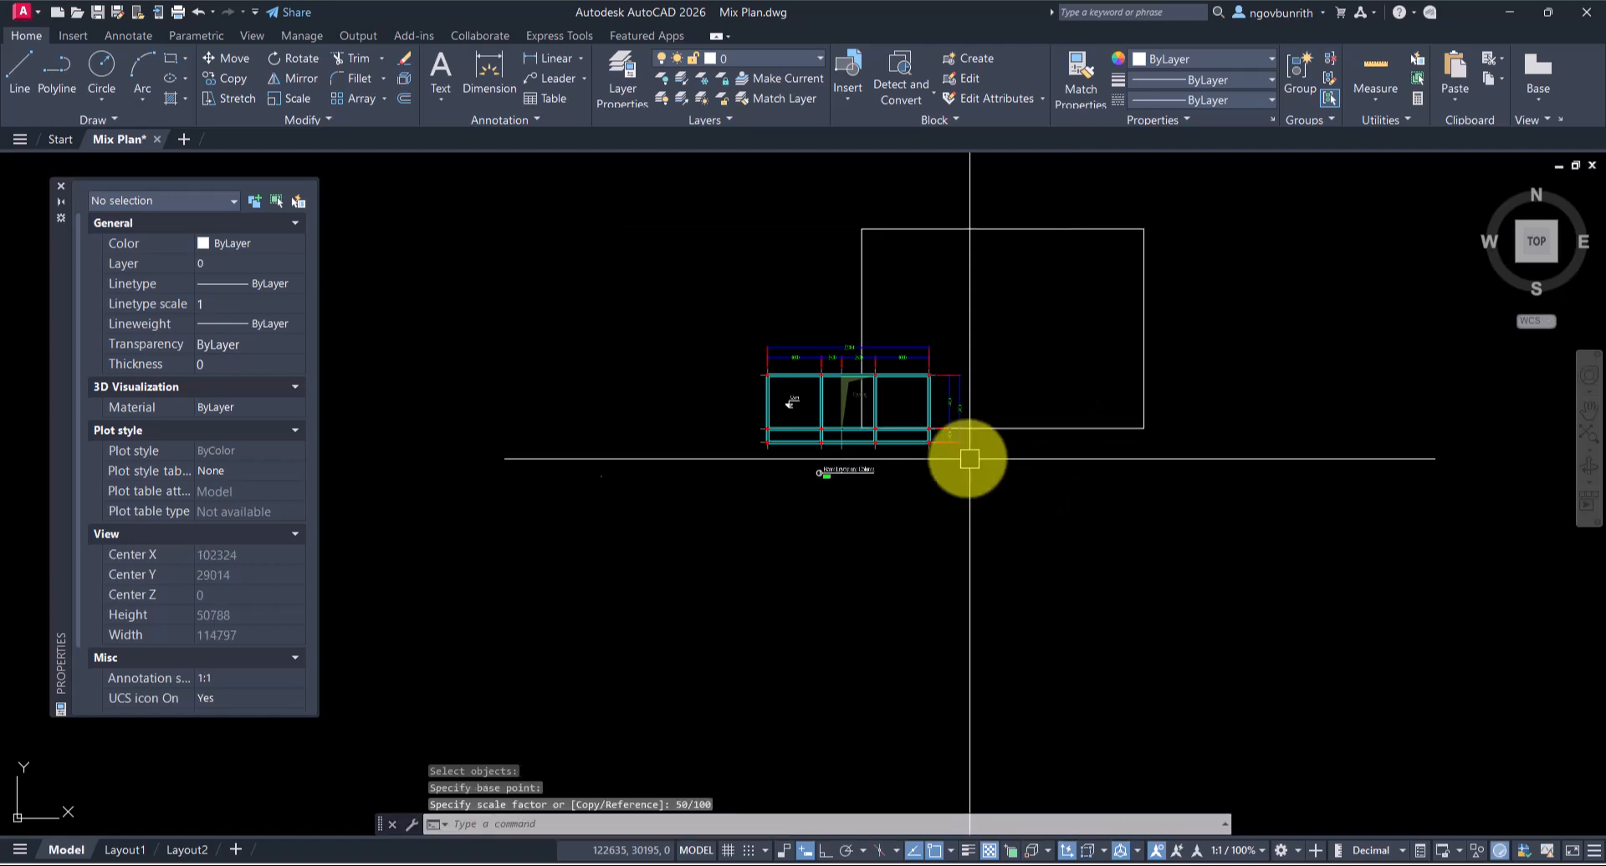
Step: Move the reduced sheet frame down and to the left so that it surrounds the beam layout plan
{"action": "left_click", "coordinate": [1180, 368]}
{"action": "left_click", "coordinate": [1113, 485]}
{"action": "type", "text": "m"}
{"action": "key", "text": "Return"}
{"action": "left_click", "coordinate": [1207, 466]}
{"action": "left_click", "coordinate": [1208, 546]}
{"action": "left_click", "coordinate": [1205, 481]}
{"action": "left_click", "coordinate": [1105, 542]}
{"action": "type", "text": "m"}
{"action": "key", "text": "Return"}
{"action": "left_click", "coordinate": [1253, 594]}
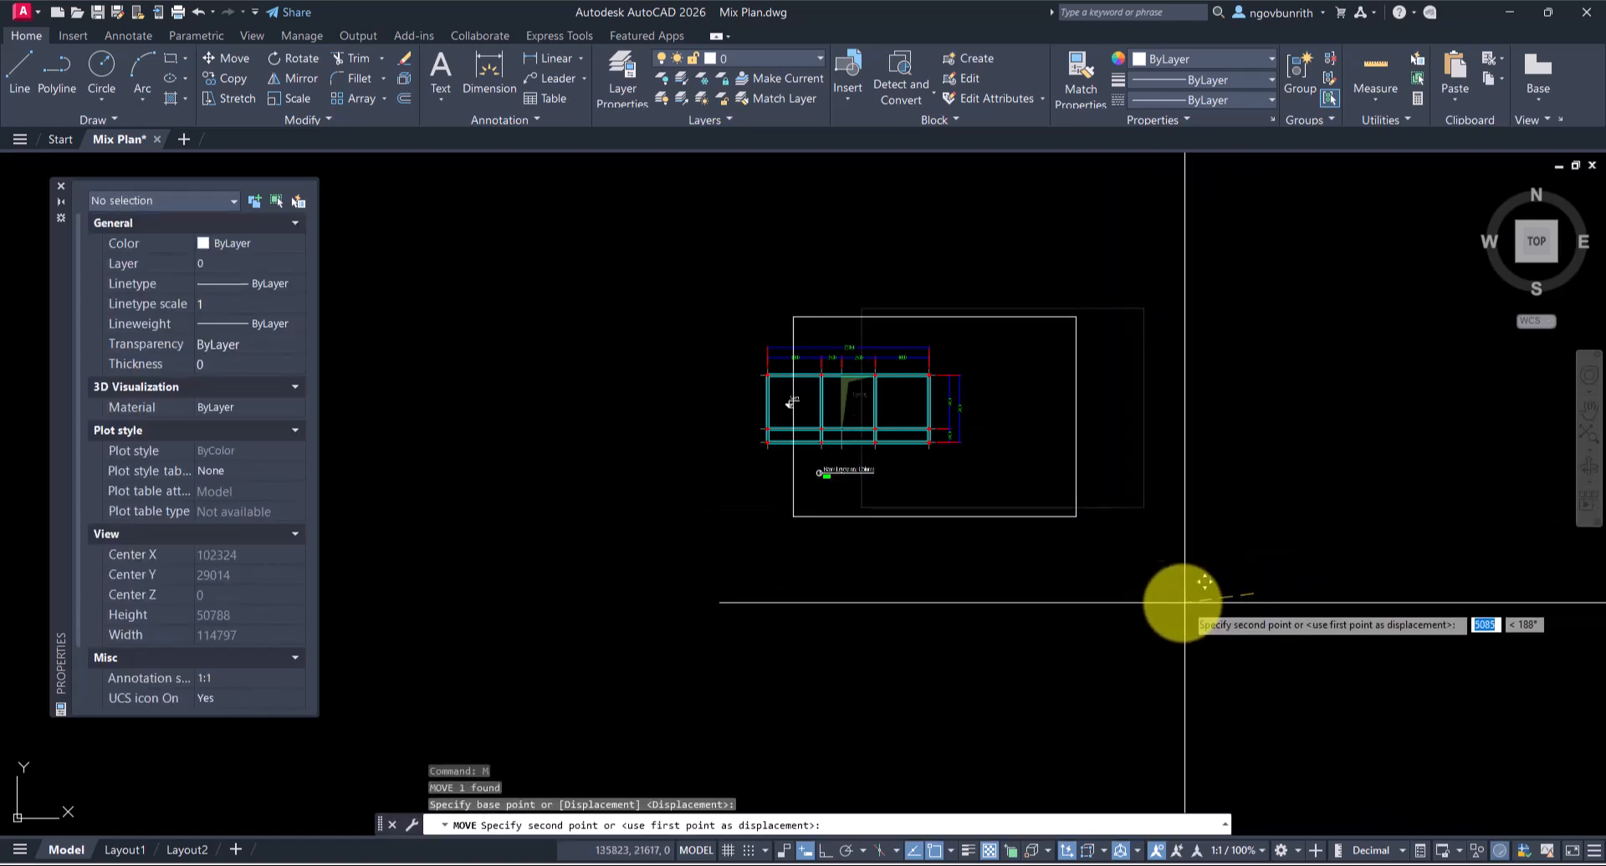
{"action": "left_click", "coordinate": [1111, 592]}
Step: Examine the dimension text, level mark and title sizes of the plan within the reduced sheet frame
{"action": "scroll", "coordinate": [896, 404], "scroll_direction": "up", "scroll_amount": 8}
{"action": "scroll", "coordinate": [1023, 401], "scroll_direction": "down", "scroll_amount": 8}
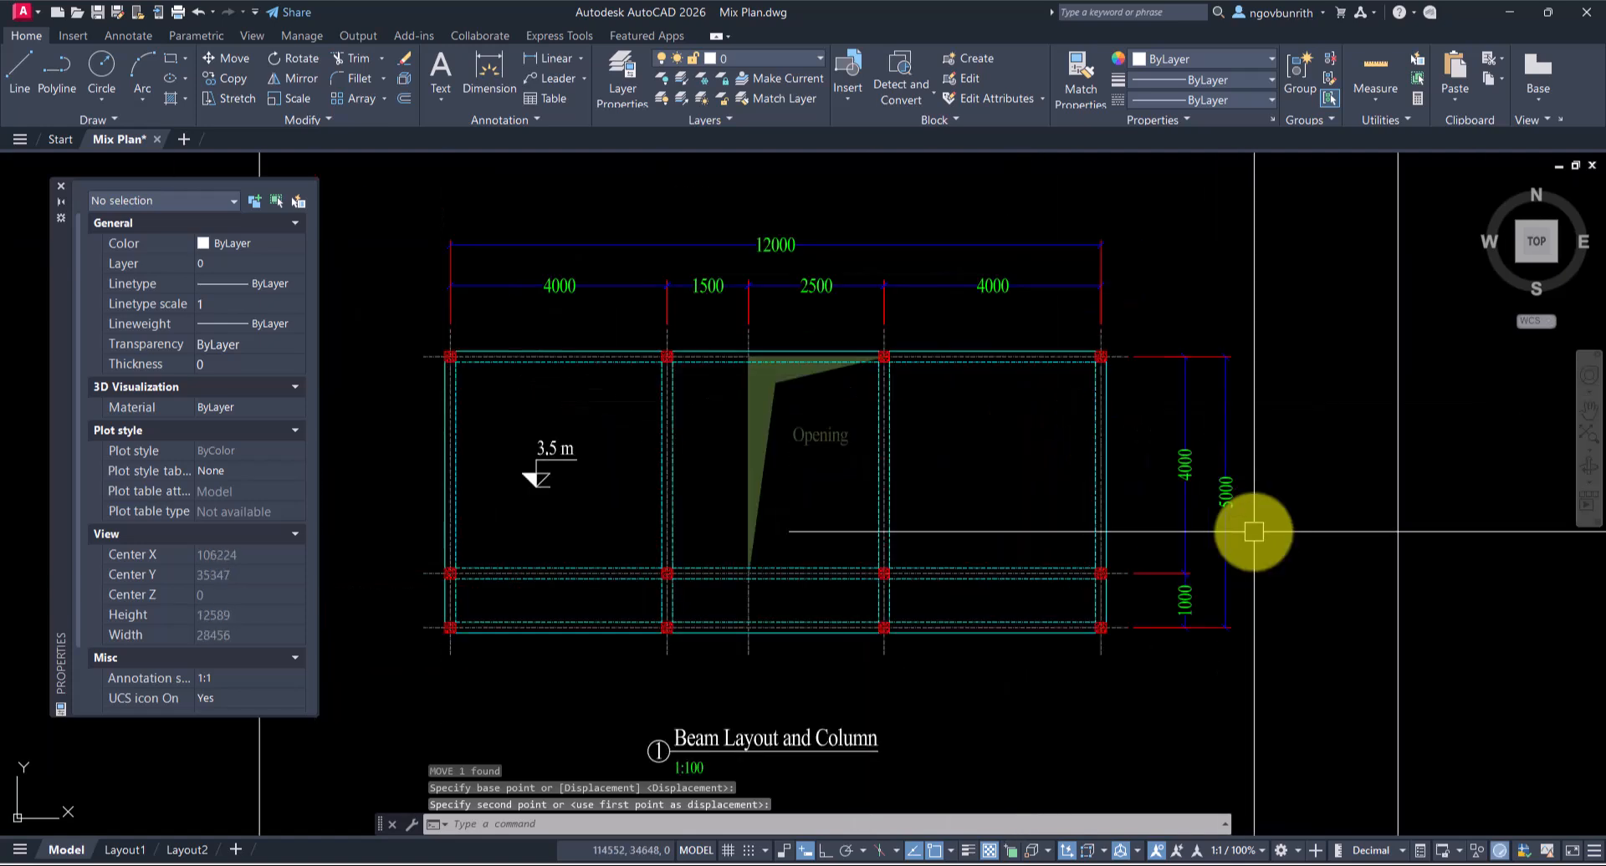
{"action": "scroll", "coordinate": [907, 373], "scroll_direction": "up", "scroll_amount": 4}
{"action": "scroll", "coordinate": [1036, 371], "scroll_direction": "down", "scroll_amount": 4}
{"action": "scroll", "coordinate": [1036, 371], "scroll_direction": "up", "scroll_amount": 4}
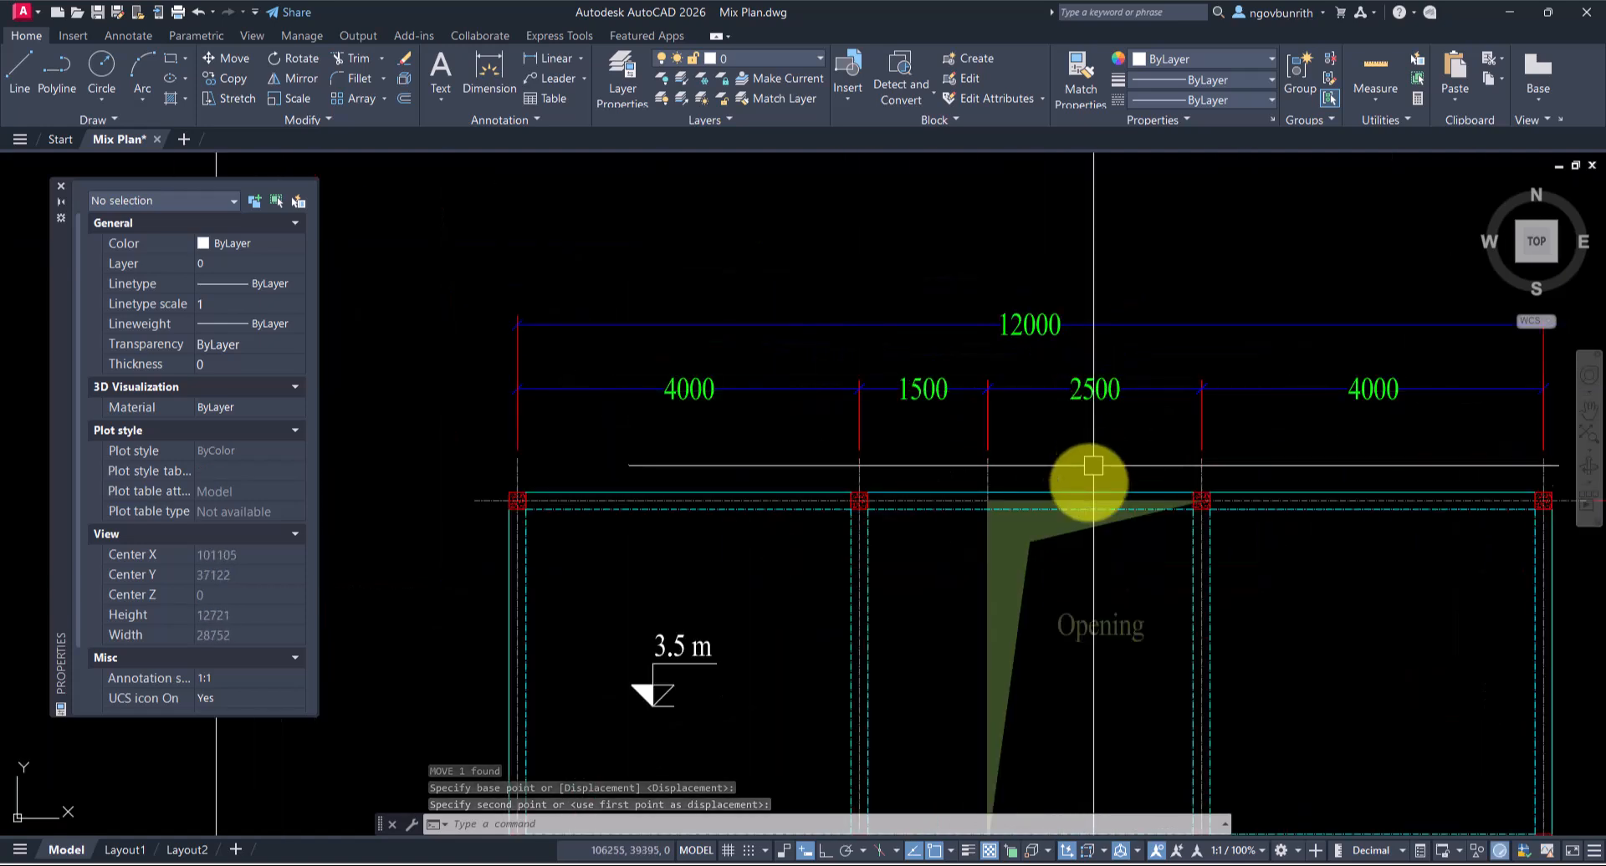
{"action": "scroll", "coordinate": [986, 544], "scroll_direction": "down", "scroll_amount": 2}
{"action": "scroll", "coordinate": [1018, 503], "scroll_direction": "up", "scroll_amount": 1}
{"action": "middle_click_drag", "start_coordinate": [1018, 503], "coordinate": [975, 454]}
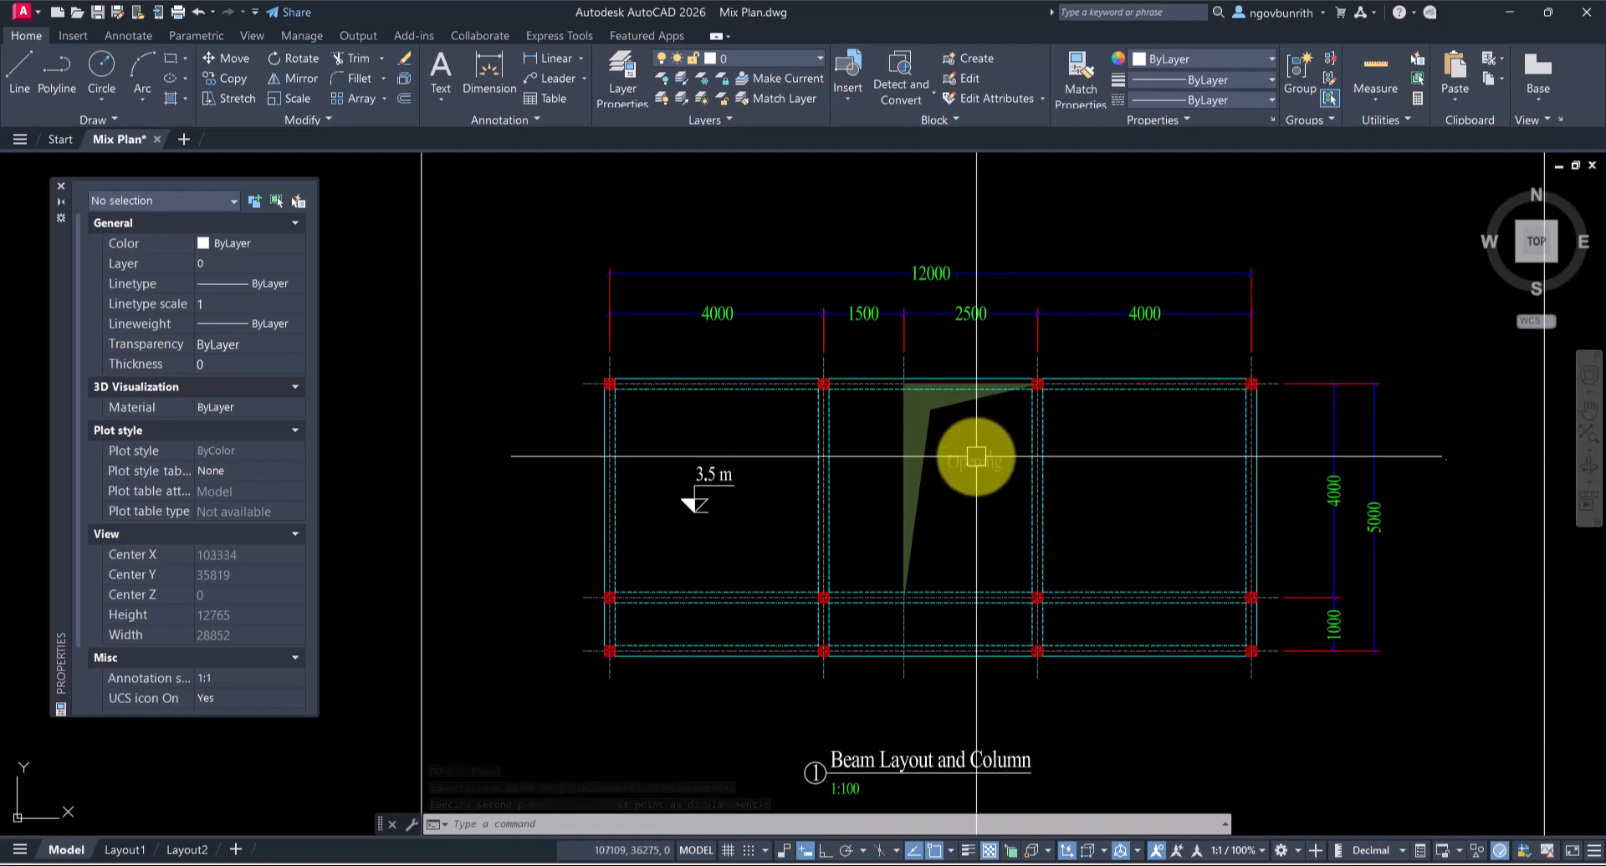
{"action": "scroll", "coordinate": [975, 455], "scroll_direction": "down", "scroll_amount": 2}
{"action": "scroll", "coordinate": [893, 466], "scroll_direction": "up", "scroll_amount": 4}
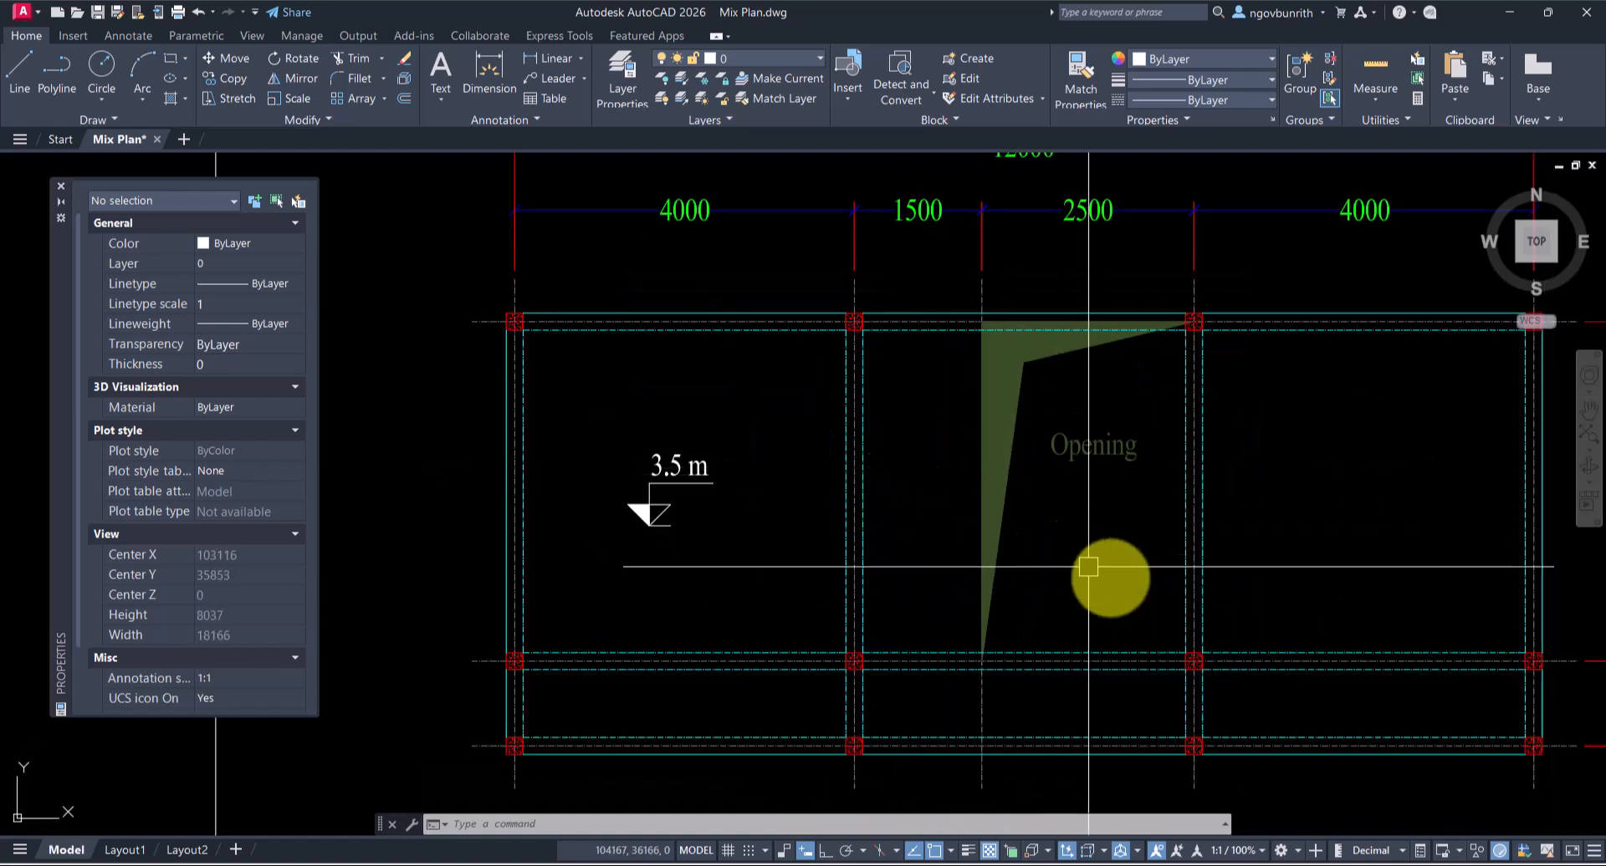
Step: Create a dimension style named S-50 based on S-100 and reduce its overall scale
{"action": "key", "text": "Return"}
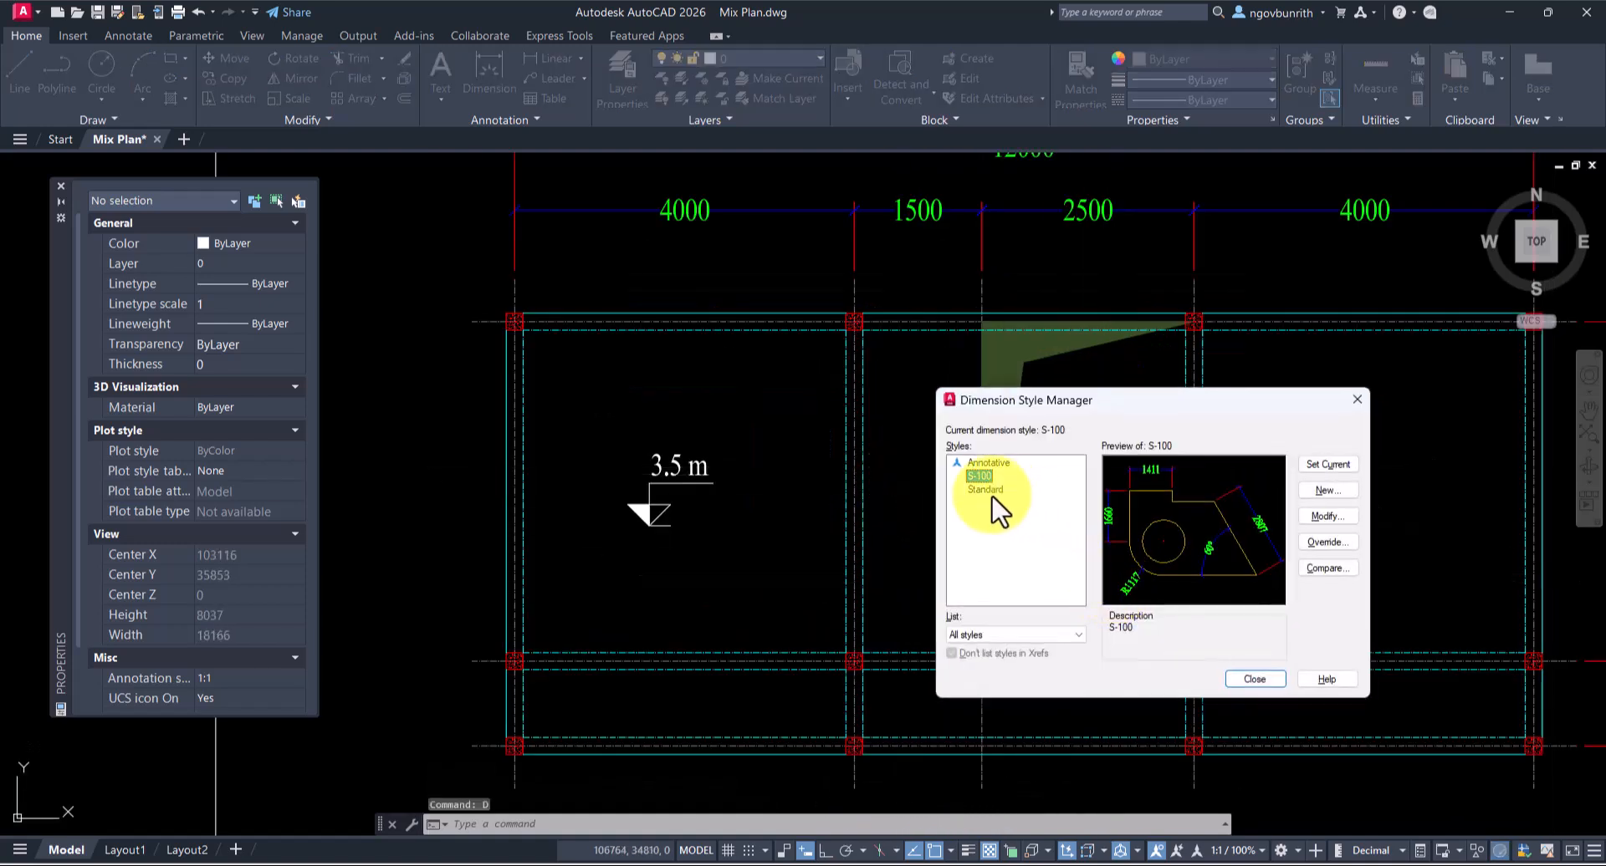
{"action": "left_click", "coordinate": [1329, 492]}
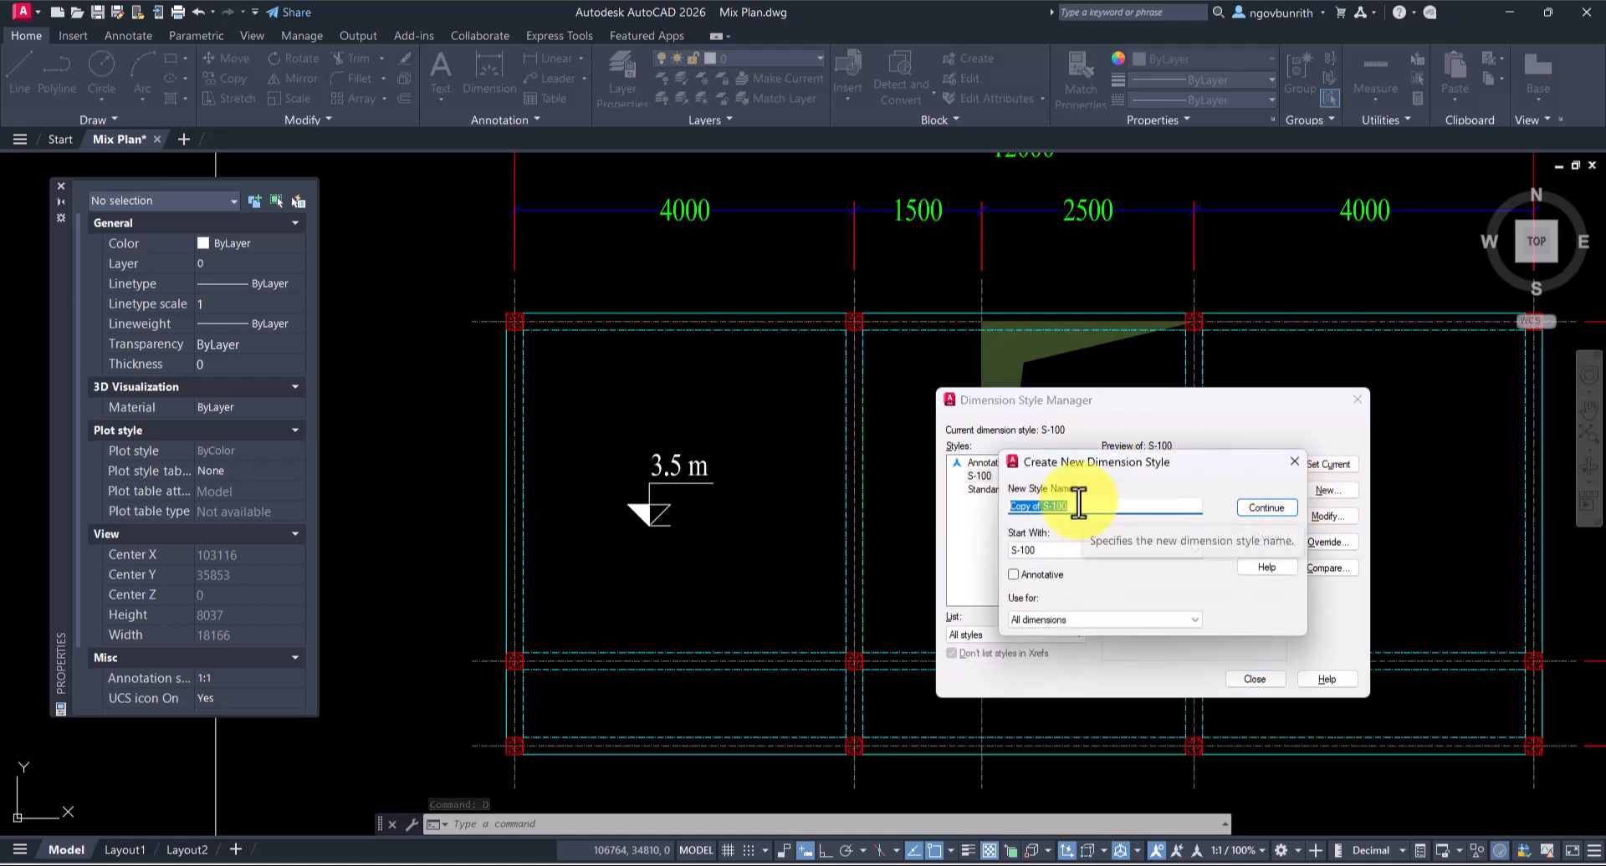
{"action": "left_click_drag", "start_coordinate": [1226, 467], "coordinate": [1289, 527]}
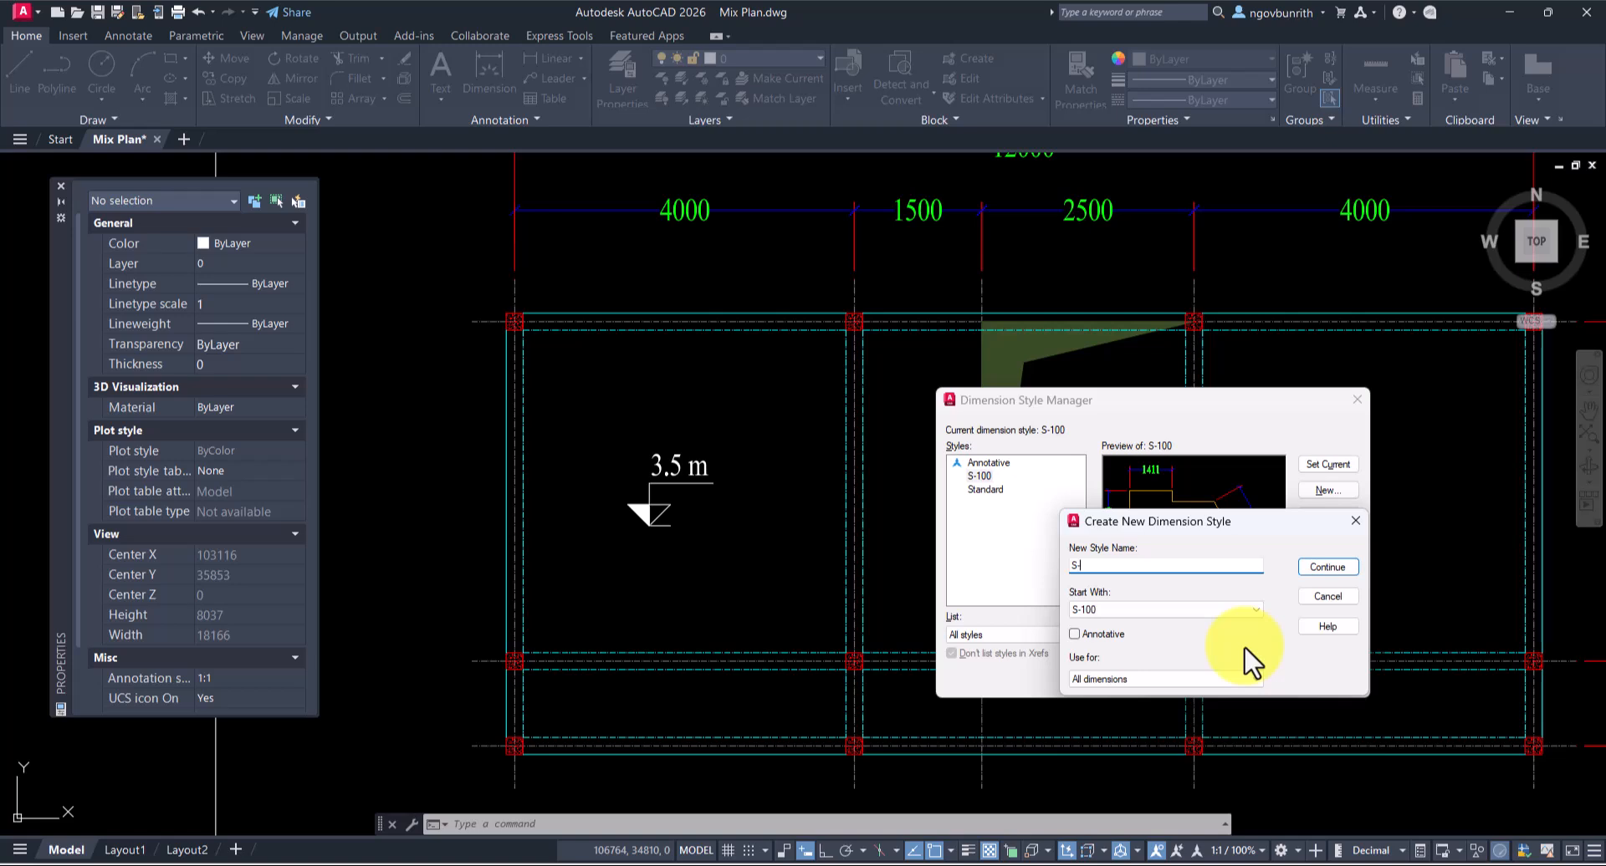
{"action": "left_click", "coordinate": [1330, 569]}
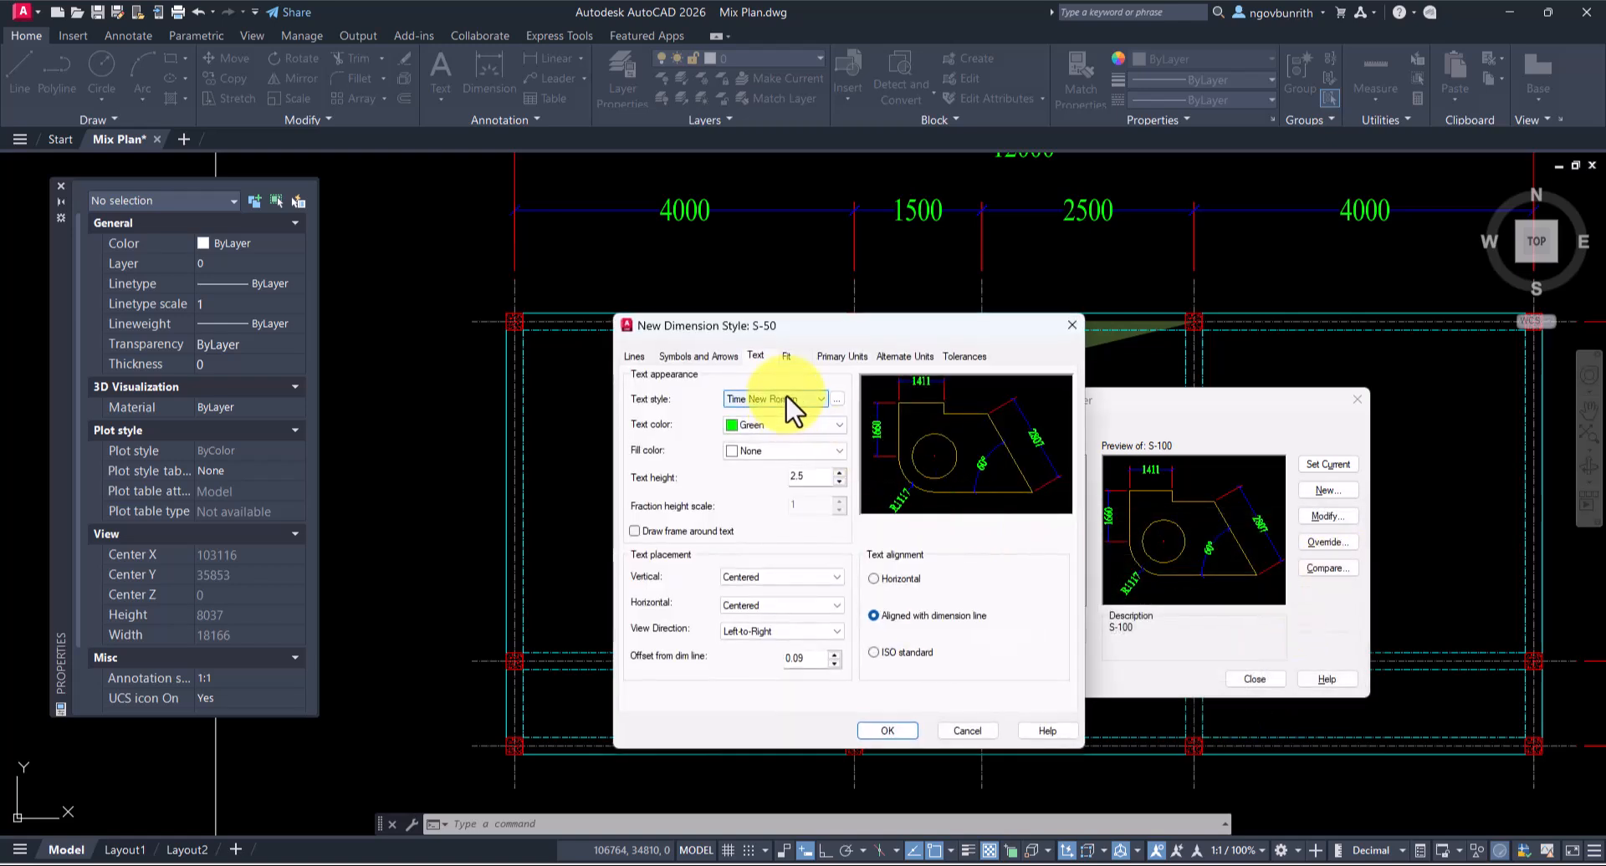
{"action": "left_click", "coordinate": [788, 356]}
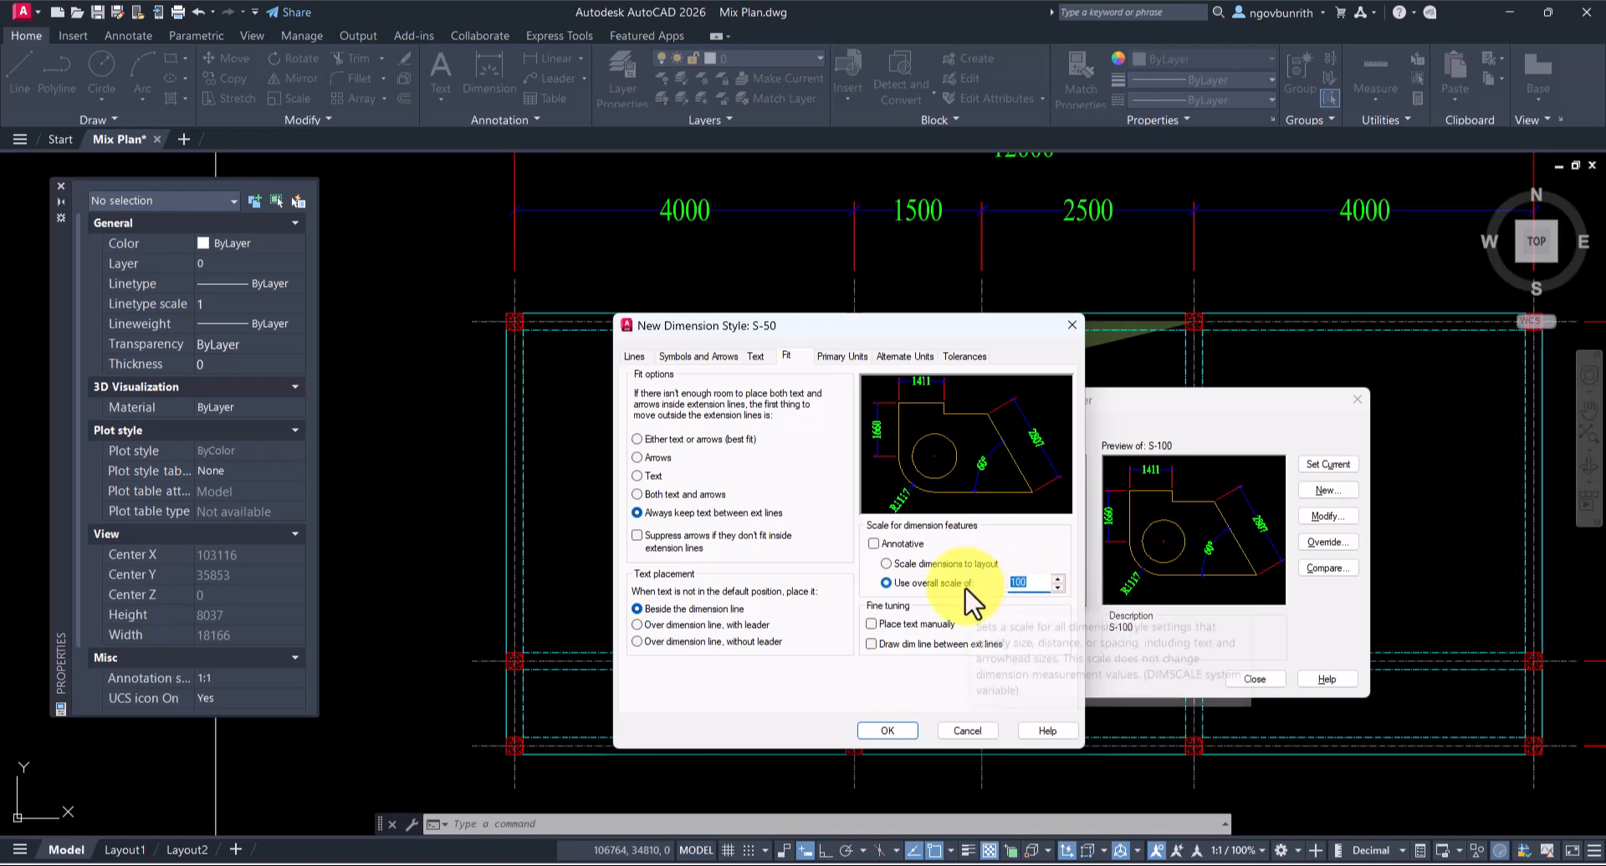
{"action": "left_click", "coordinate": [890, 730]}
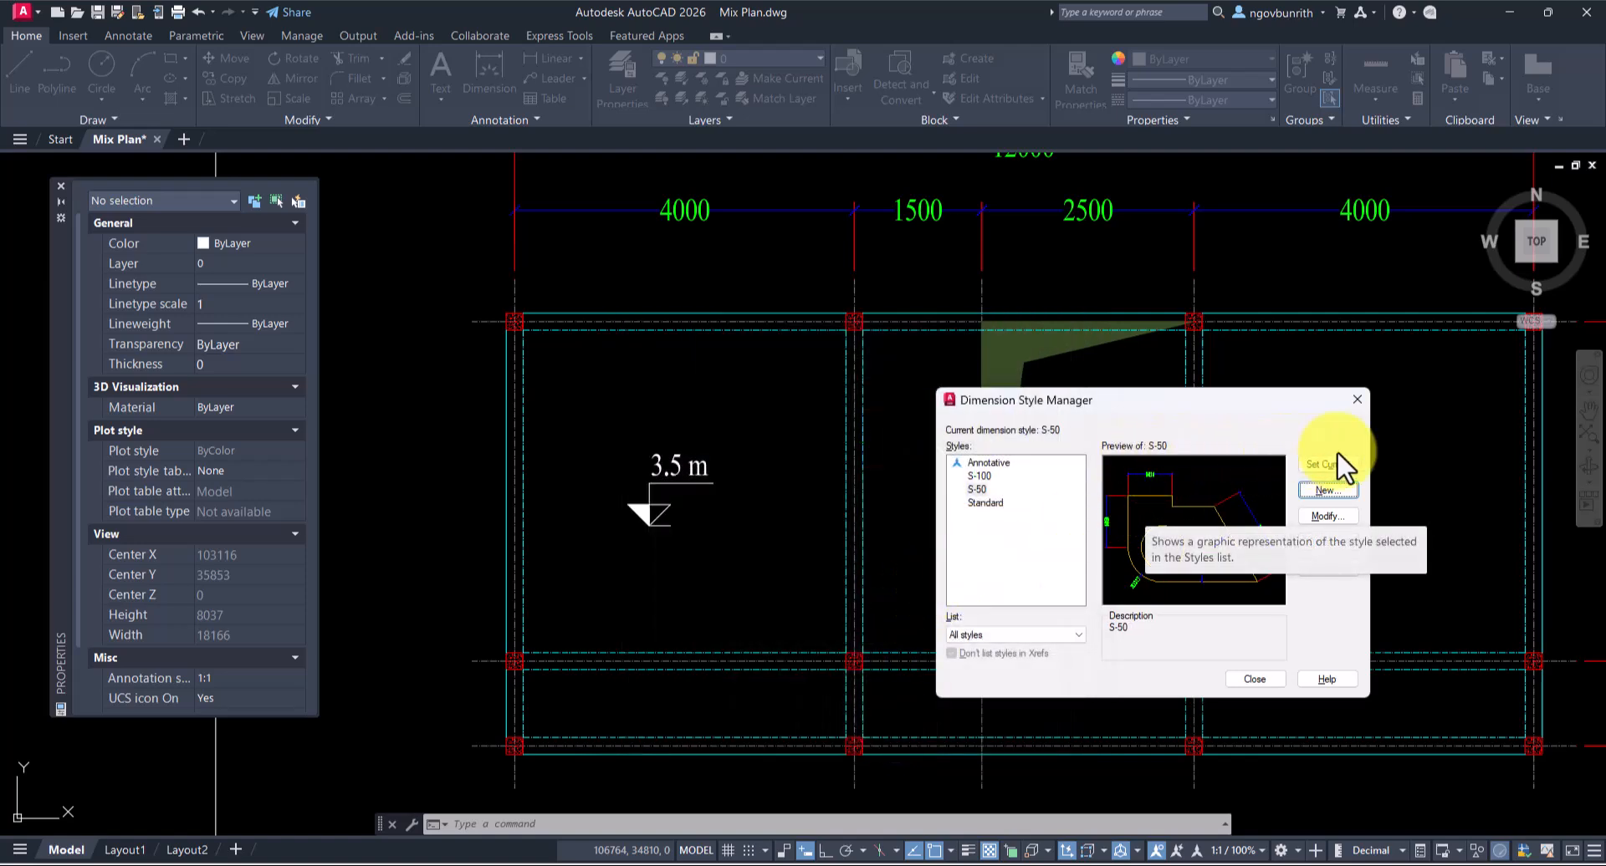
{"action": "left_click", "coordinate": [1255, 679]}
Step: Apply the S-50 dimension style to the first 4000 dimension above the plan's left bay
{"action": "scroll", "coordinate": [1269, 694], "scroll_direction": "down", "scroll_amount": 4}
{"action": "scroll", "coordinate": [1045, 490], "scroll_direction": "up", "scroll_amount": 6}
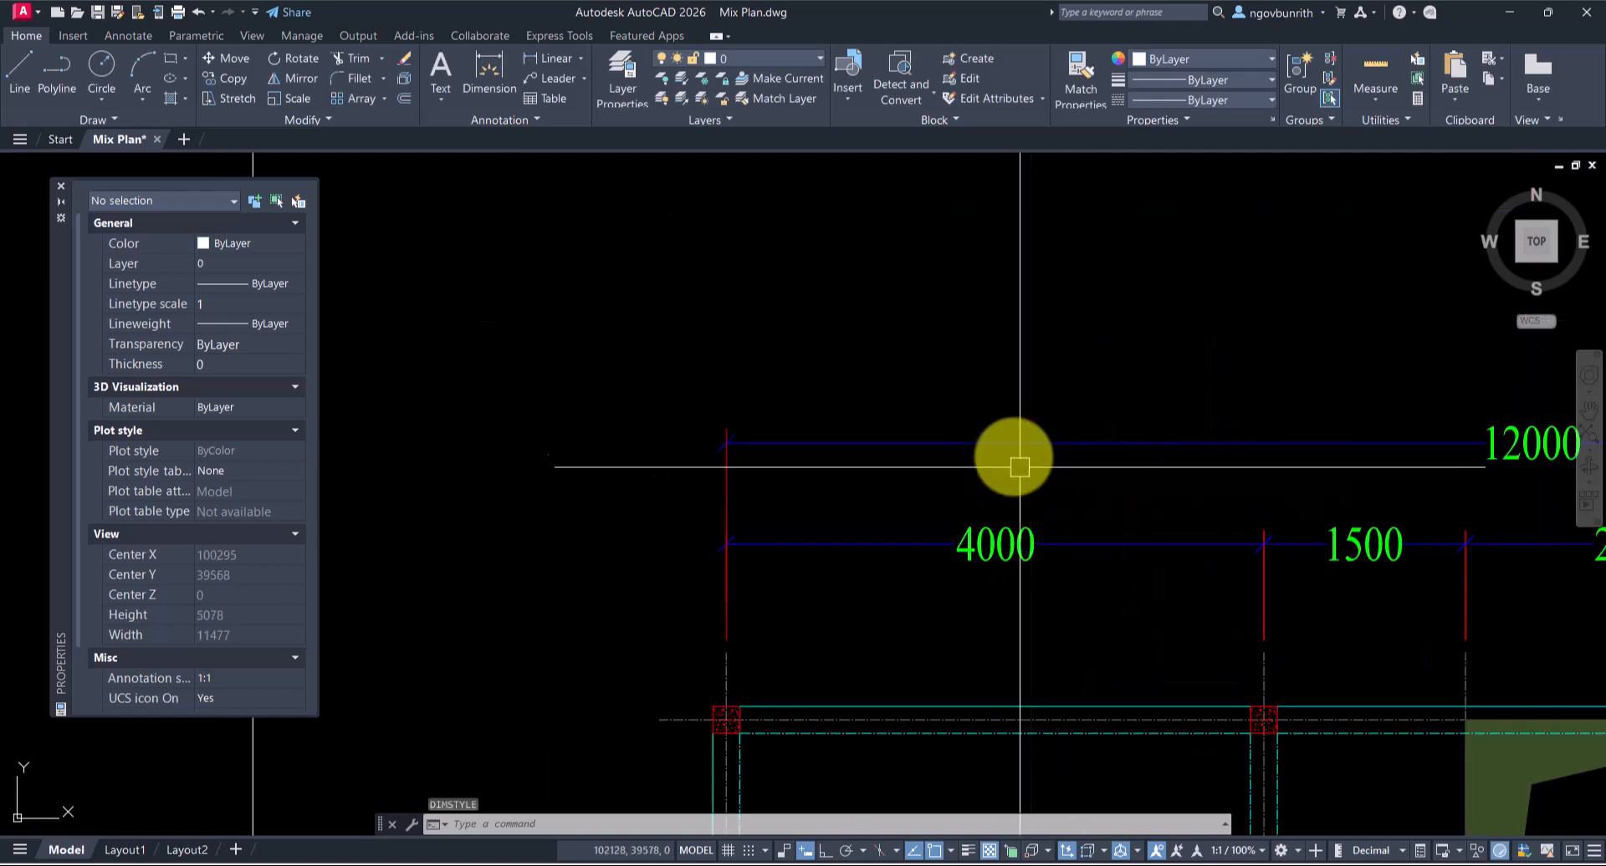
{"action": "scroll", "coordinate": [1029, 482], "scroll_direction": "down", "scroll_amount": 5}
{"action": "scroll", "coordinate": [985, 491], "scroll_direction": "up", "scroll_amount": 3}
{"action": "left_click", "coordinate": [1004, 430]}
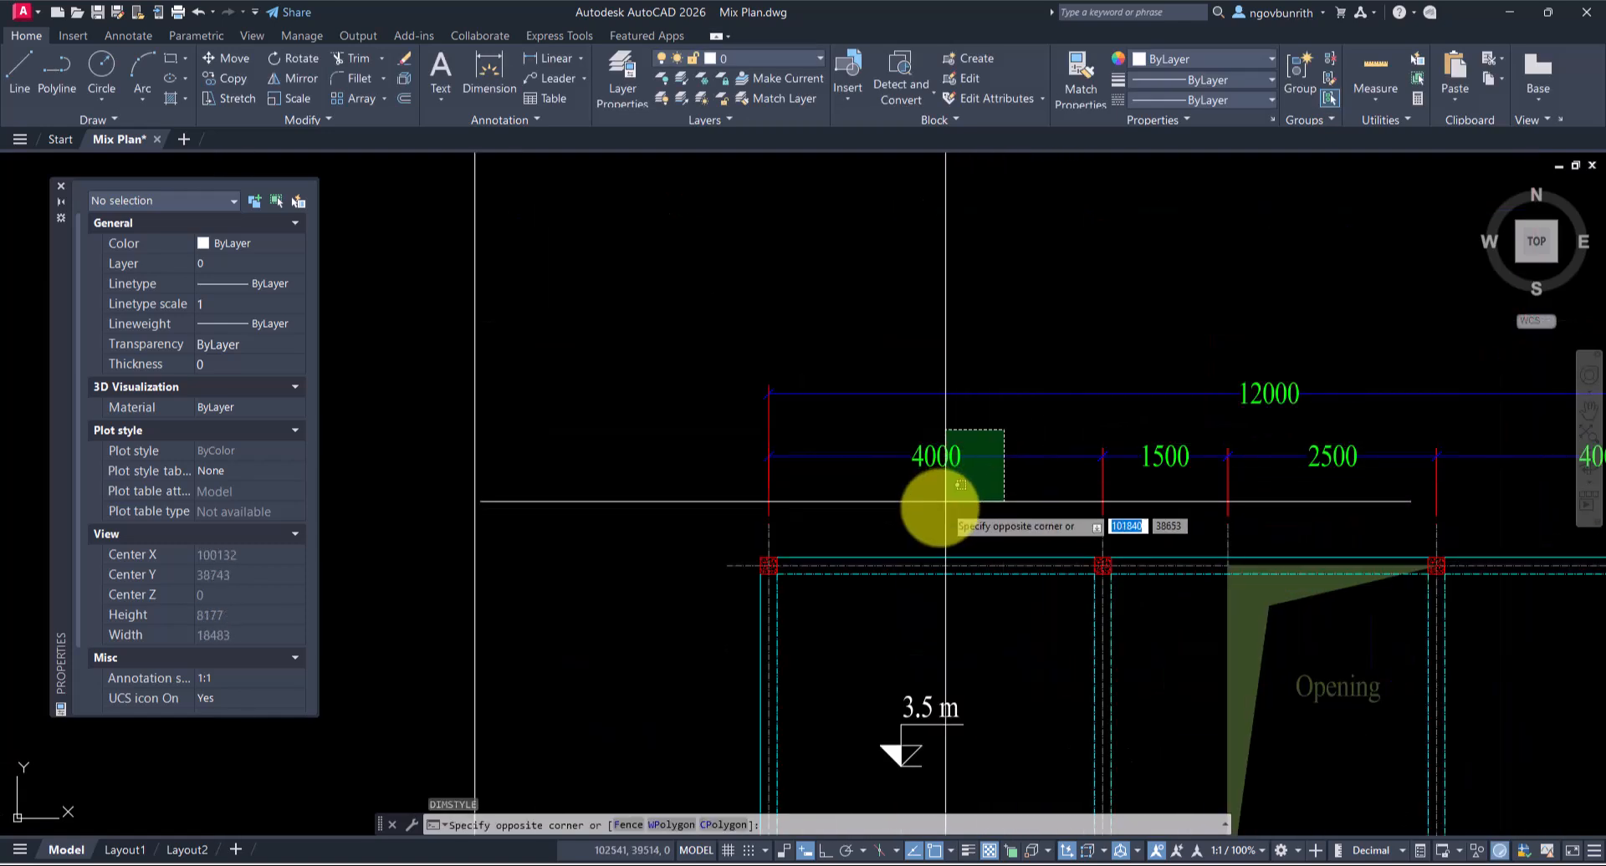
{"action": "left_click", "coordinate": [946, 502]}
{"action": "scroll", "coordinate": [975, 443], "scroll_direction": "up", "scroll_amount": 4}
{"action": "right_click", "coordinate": [891, 480]}
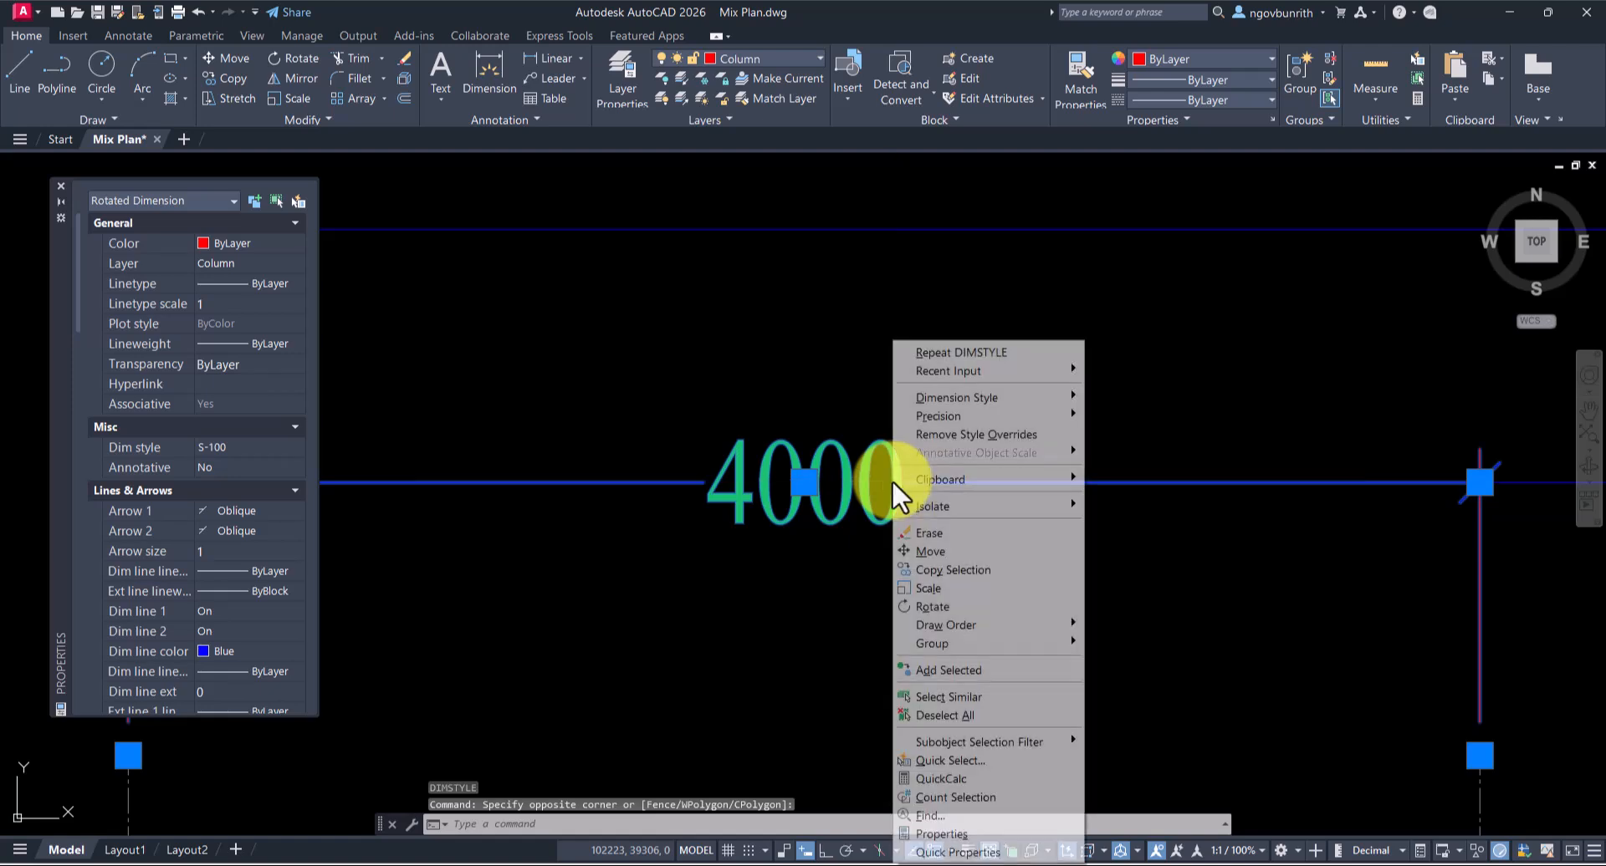
{"action": "mouse_move", "coordinate": [975, 400]}
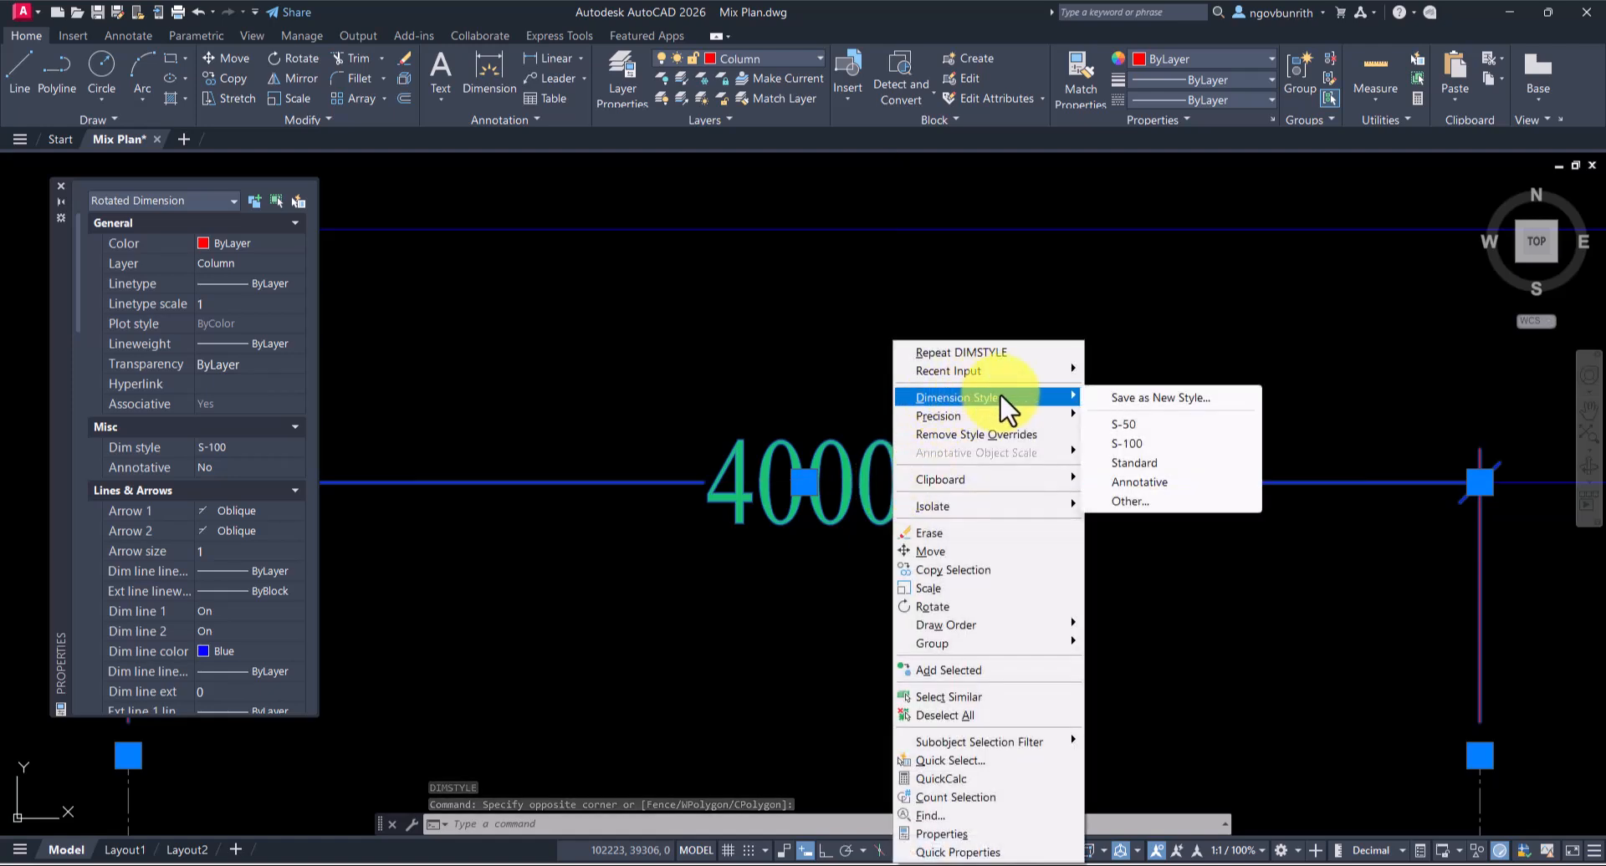
{"action": "left_click", "coordinate": [1129, 424]}
Step: Match the properties of the S-50 dimension to the 1500, 2500 and last 4000 dimensions in the same row
{"action": "scroll", "coordinate": [1021, 458], "scroll_direction": "down", "scroll_amount": 5}
{"action": "scroll", "coordinate": [1055, 502], "scroll_direction": "up", "scroll_amount": 2}
{"action": "scroll", "coordinate": [1056, 502], "scroll_direction": "up", "scroll_amount": 2}
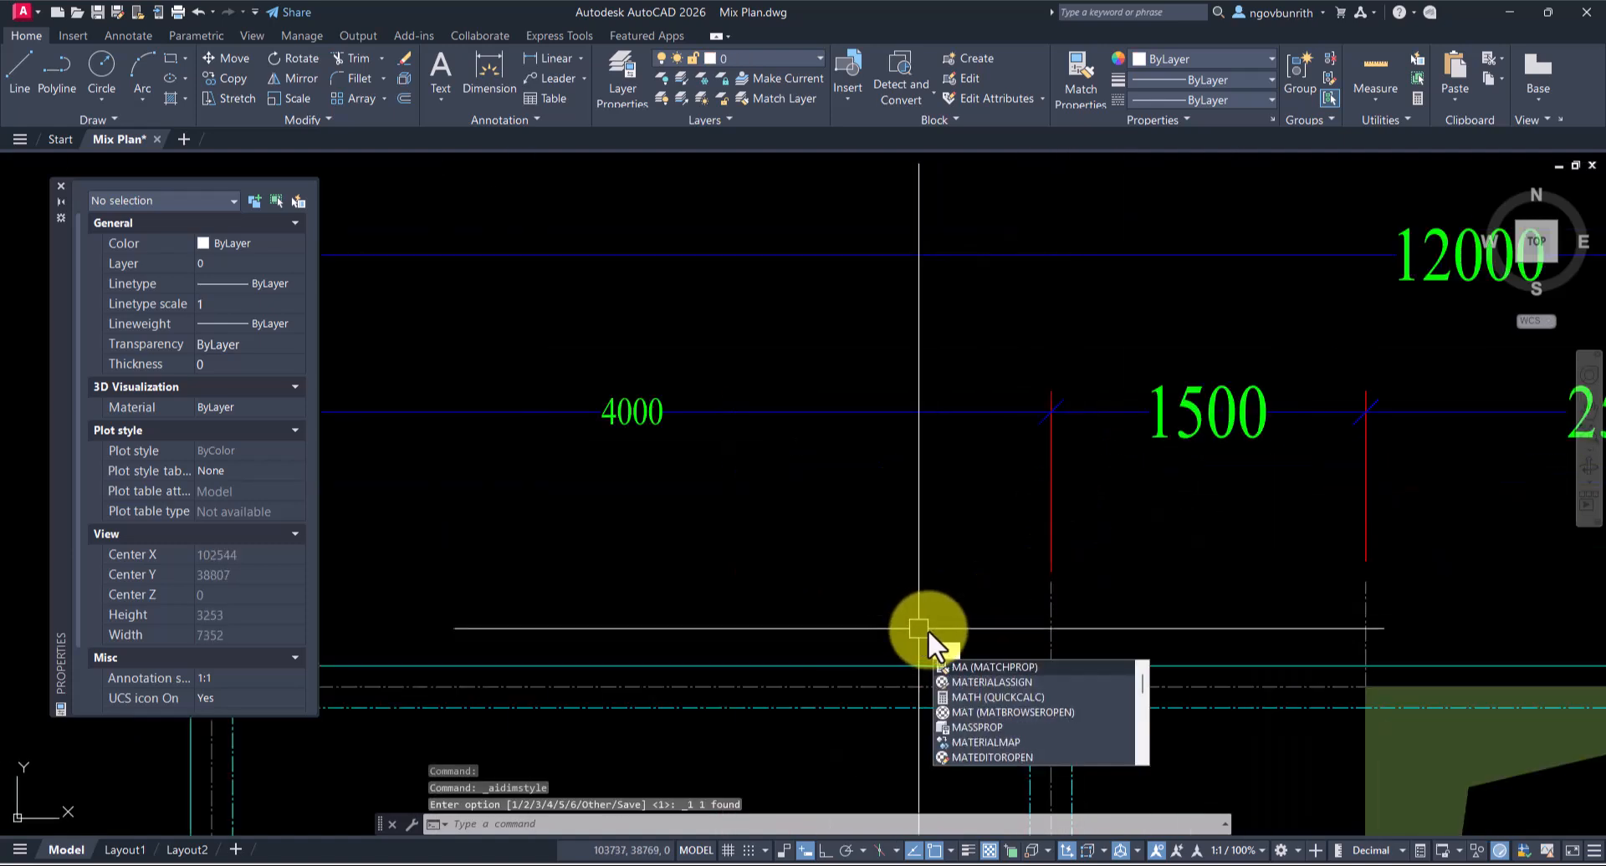
{"action": "type", "text": "ma"}
{"action": "key", "text": "Return"}
{"action": "left_click", "coordinate": [964, 407]}
{"action": "scroll", "coordinate": [925, 444], "scroll_direction": "down", "scroll_amount": 4}
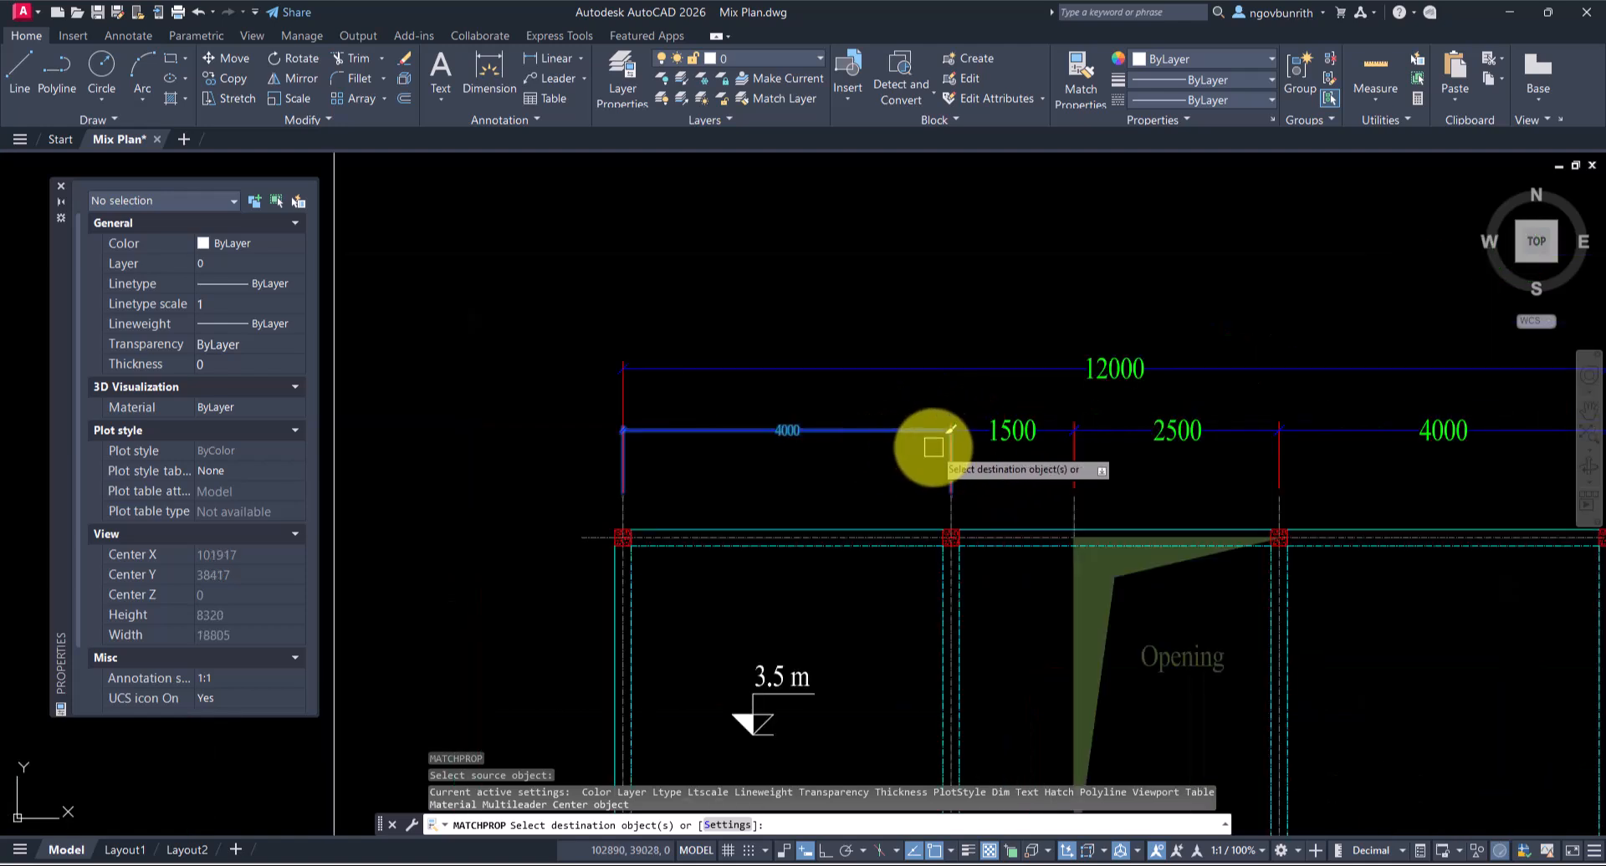
{"action": "left_click", "coordinate": [1012, 430]}
{"action": "left_click", "coordinate": [1174, 430]}
{"action": "left_click", "coordinate": [1443, 428]}
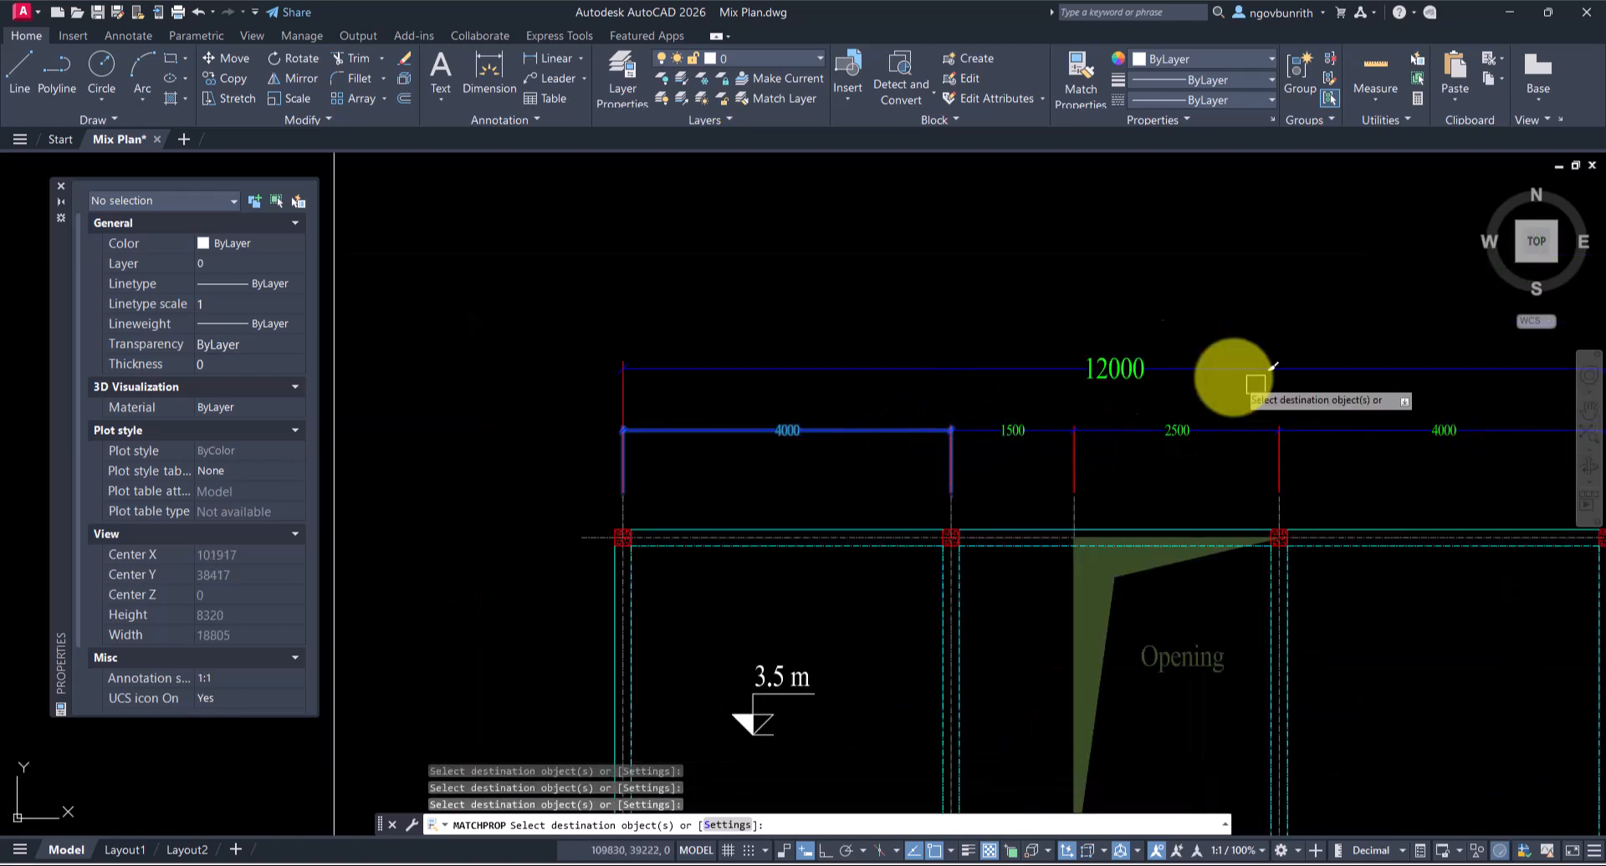
Step: Match the overall 12000 dimension and the vertical 4000, 5000 and 1000 dimensions to the S-50 dimension
{"action": "scroll", "coordinate": [928, 330], "scroll_direction": "down", "scroll_amount": 4}
{"action": "scroll", "coordinate": [1273, 400], "scroll_direction": "up", "scroll_amount": 5}
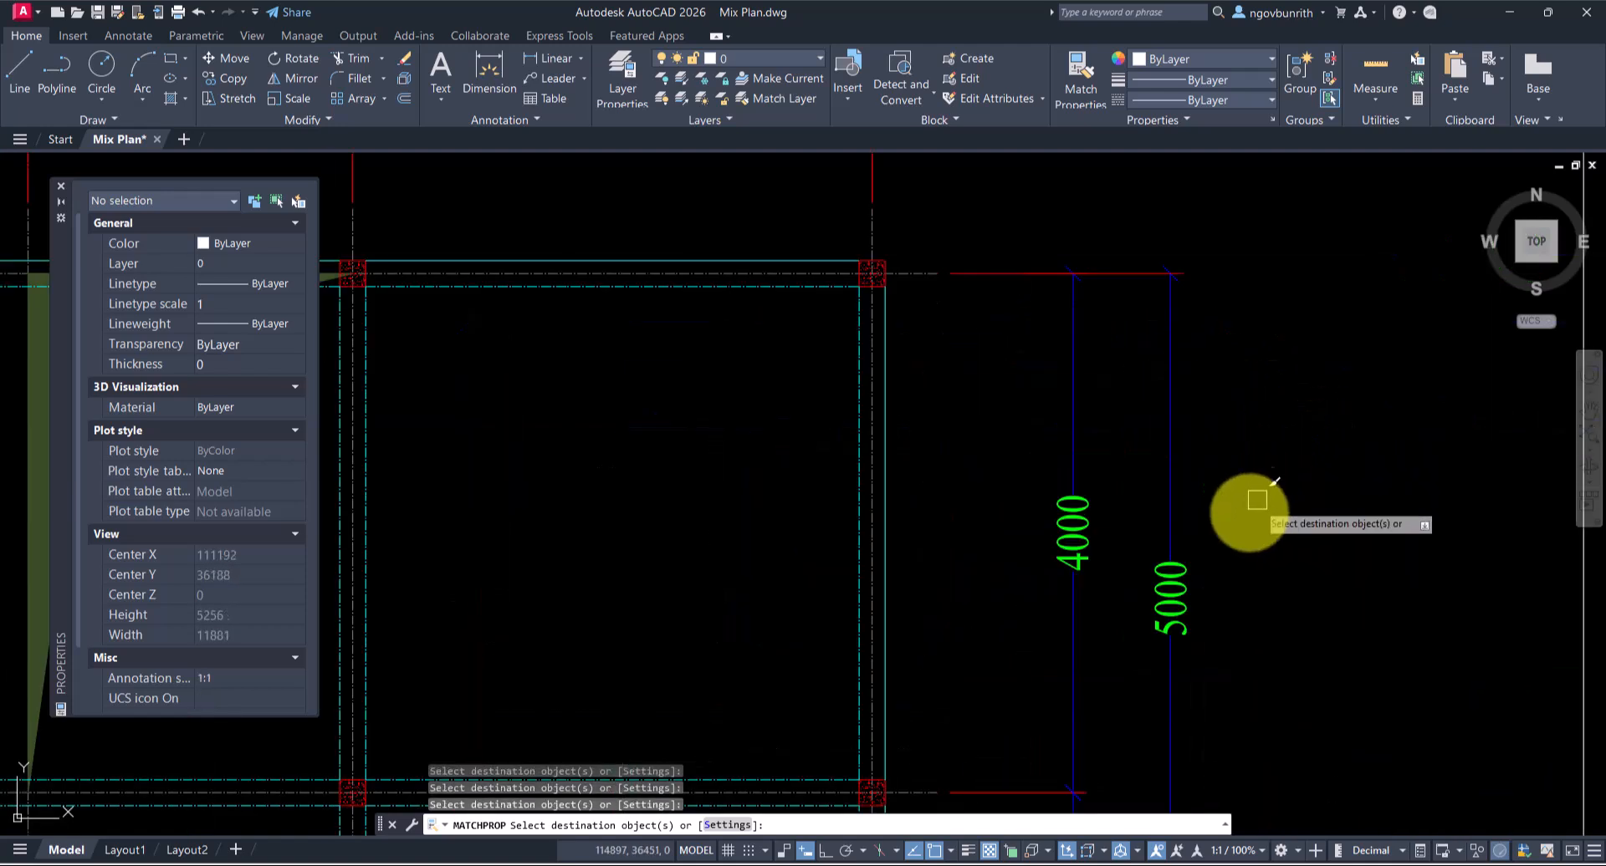
{"action": "scroll", "coordinate": [1079, 535], "scroll_direction": "down", "scroll_amount": 5}
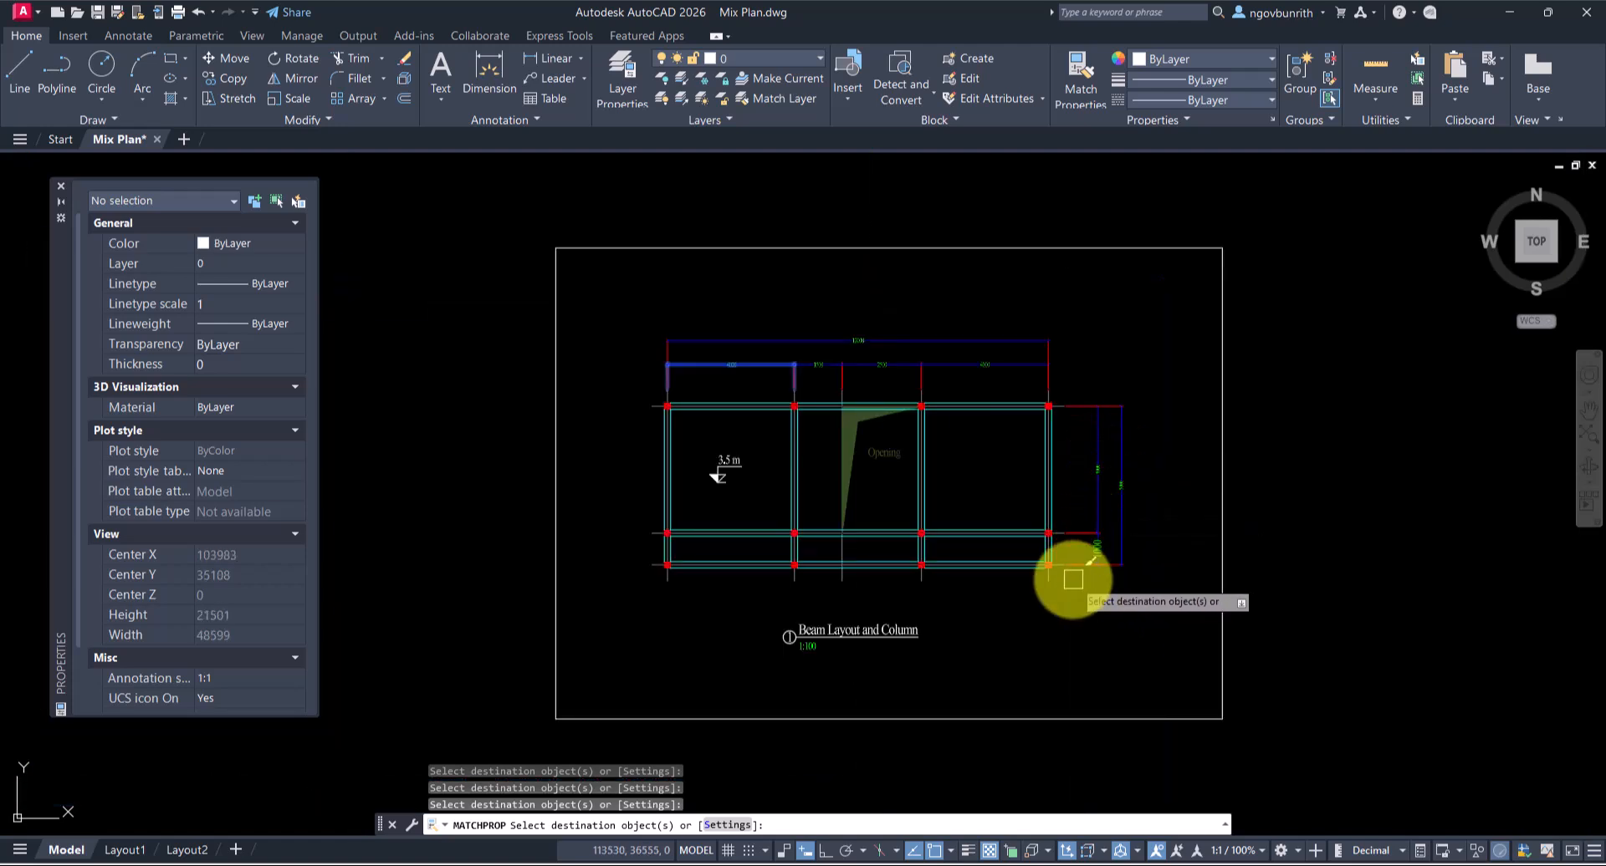
{"action": "scroll", "coordinate": [1112, 510], "scroll_direction": "up", "scroll_amount": 4}
{"action": "scroll", "coordinate": [1179, 543], "scroll_direction": "down", "scroll_amount": 2}
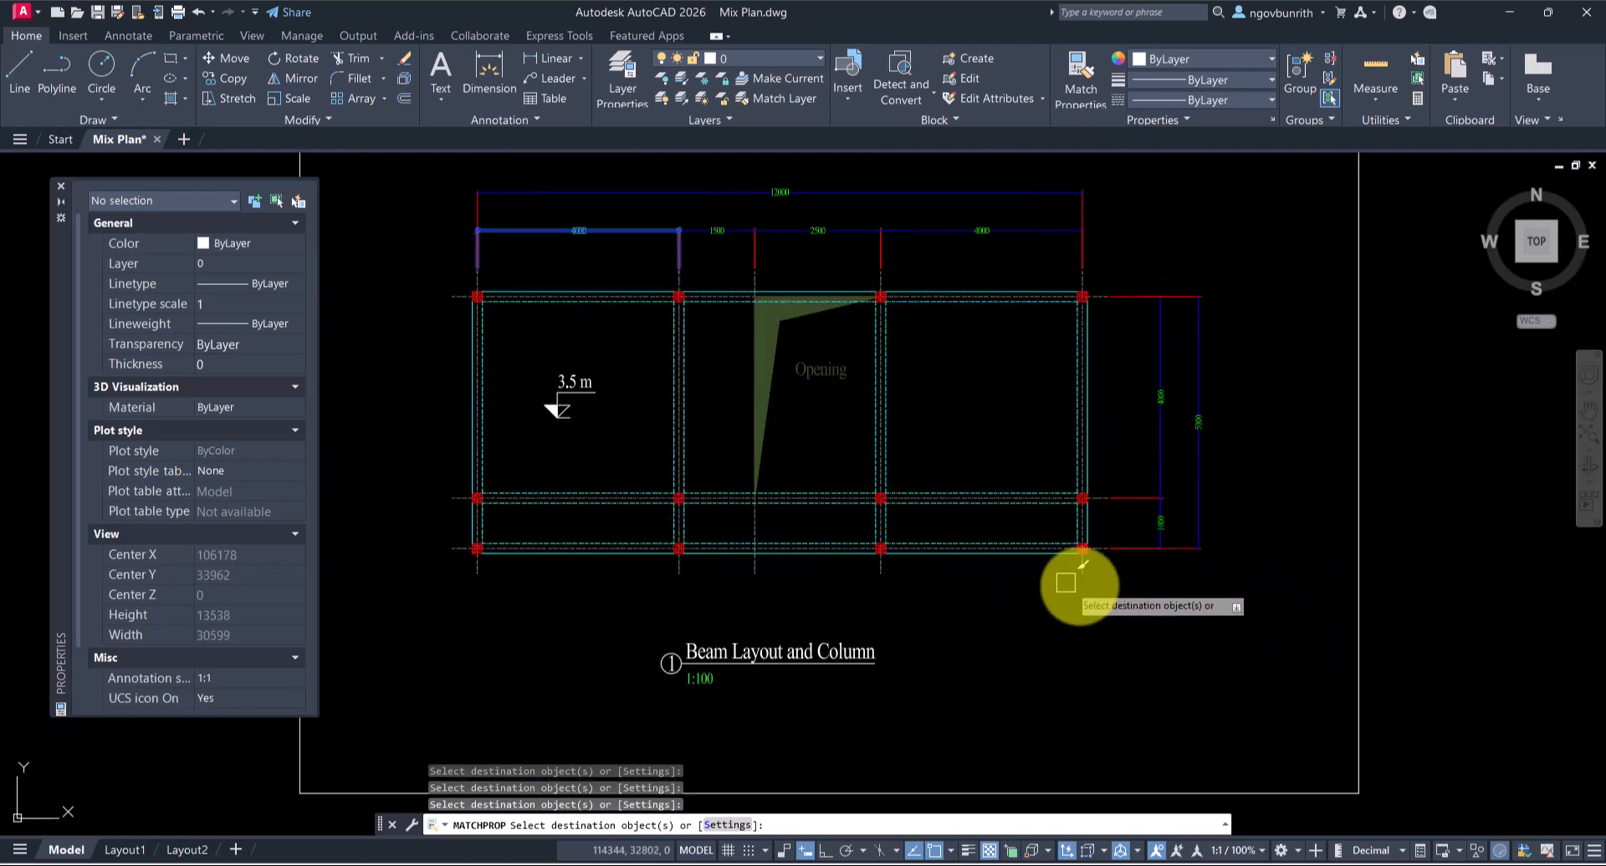
{"action": "scroll", "coordinate": [1079, 586], "scroll_direction": "down", "scroll_amount": 2}
{"action": "scroll", "coordinate": [928, 356], "scroll_direction": "up", "scroll_amount": 4}
{"action": "scroll", "coordinate": [1422, 348], "scroll_direction": "down", "scroll_amount": 1}
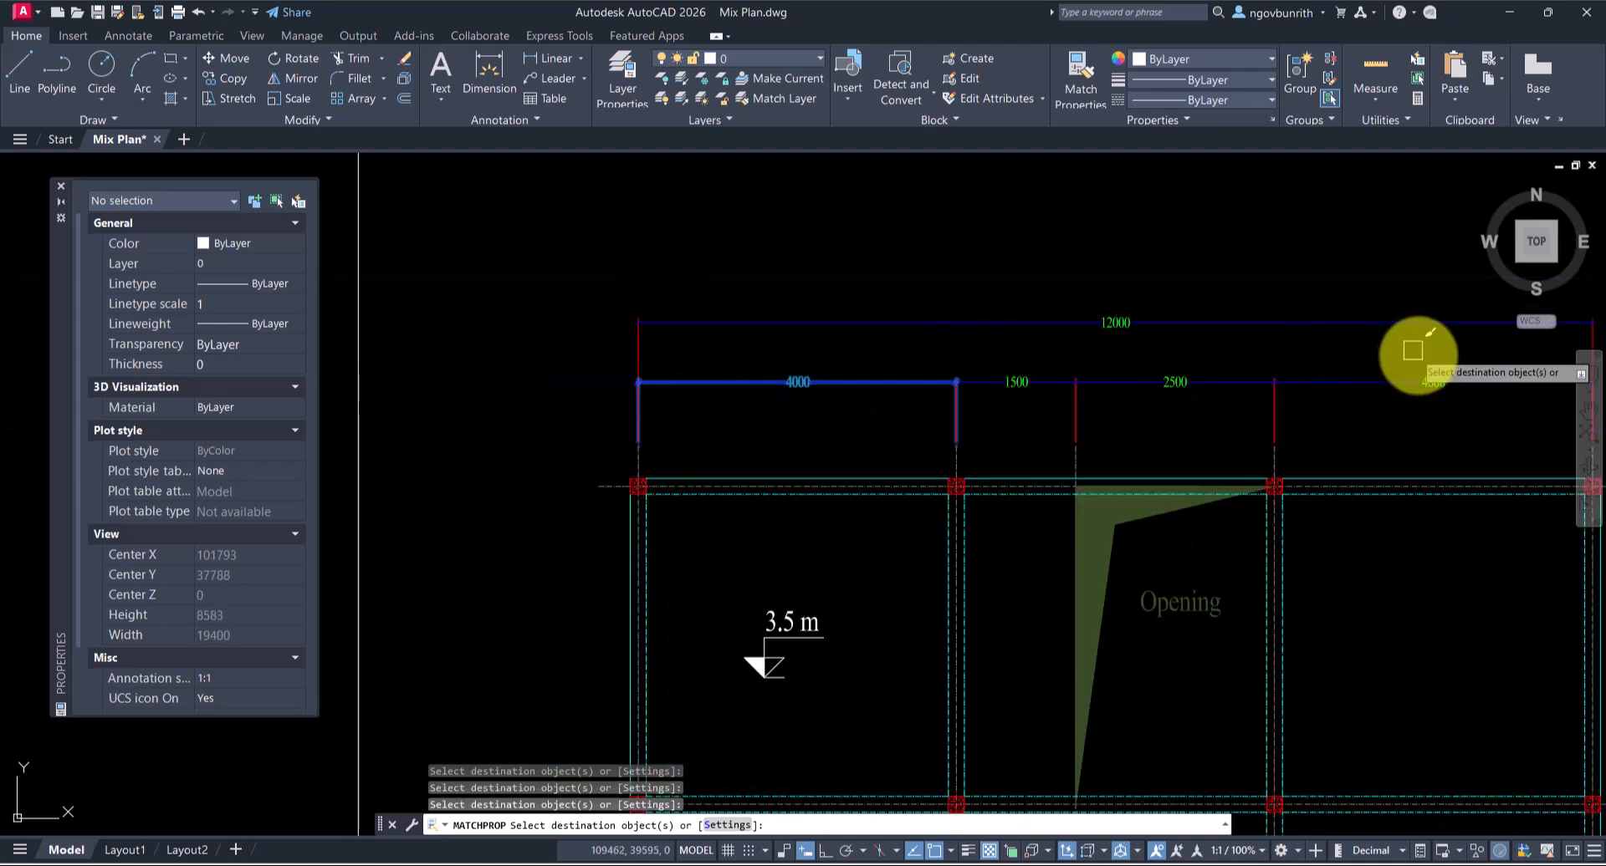
{"action": "key", "text": "Return"}
Step: Scale the 3.5 m level mark in the left bay by 50/100 about its insertion point
{"action": "scroll", "coordinate": [815, 641], "scroll_direction": "up", "scroll_amount": 3}
{"action": "middle_click_drag", "start_coordinate": [867, 590], "coordinate": [975, 473]}
{"action": "scroll", "coordinate": [897, 577], "scroll_direction": "up", "scroll_amount": 1}
{"action": "scroll", "coordinate": [944, 557], "scroll_direction": "down", "scroll_amount": 2}
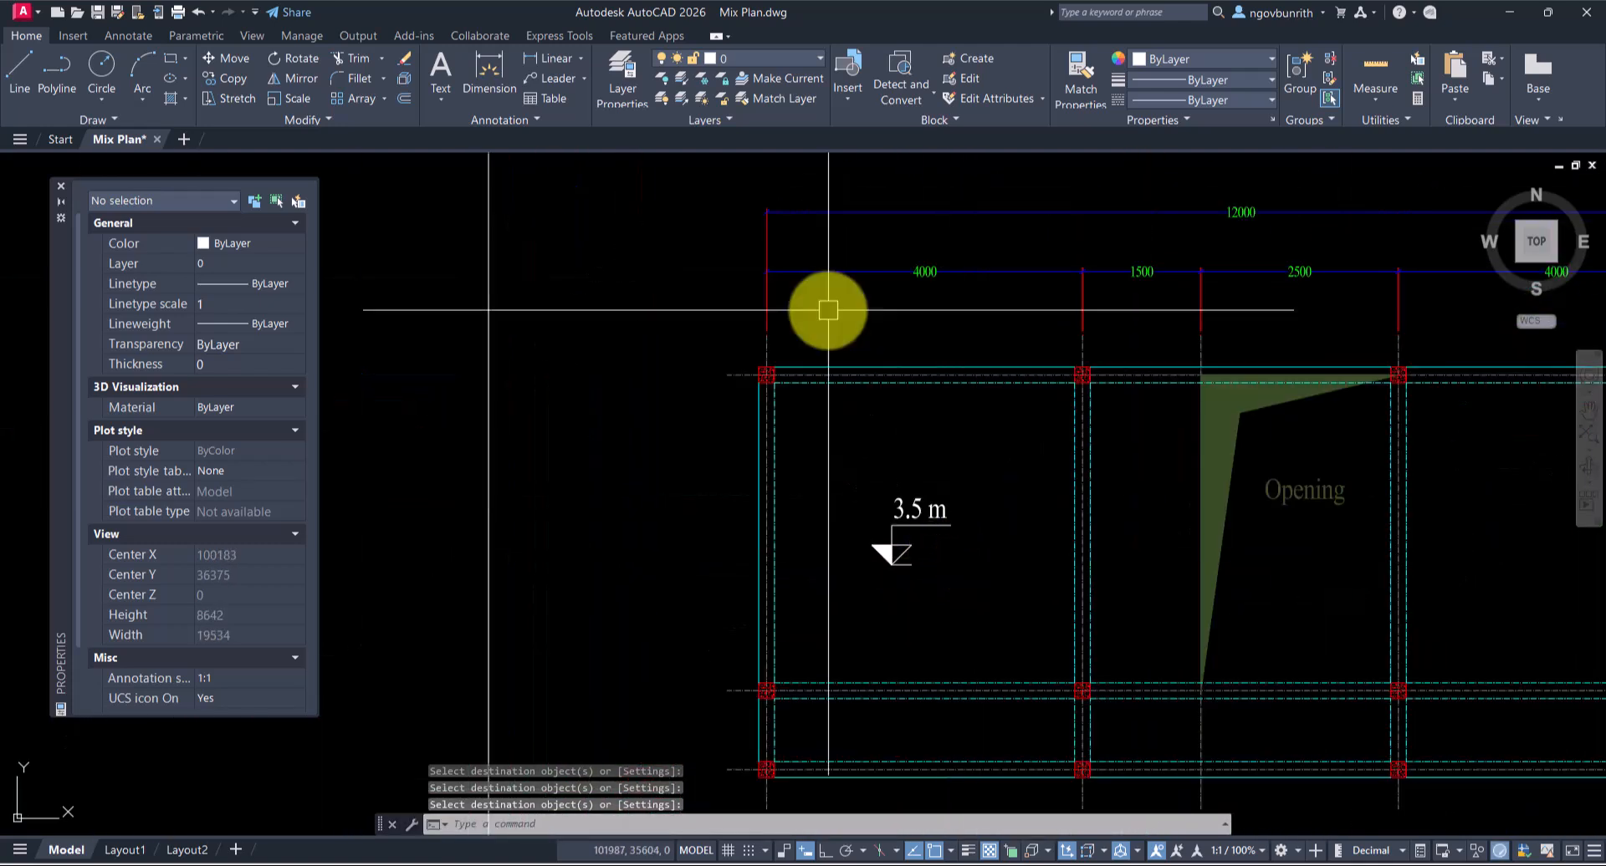
{"action": "scroll", "coordinate": [1031, 270], "scroll_direction": "up", "scroll_amount": 3}
{"action": "scroll", "coordinate": [942, 556], "scroll_direction": "down", "scroll_amount": 4}
{"action": "scroll", "coordinate": [943, 485], "scroll_direction": "up", "scroll_amount": 2}
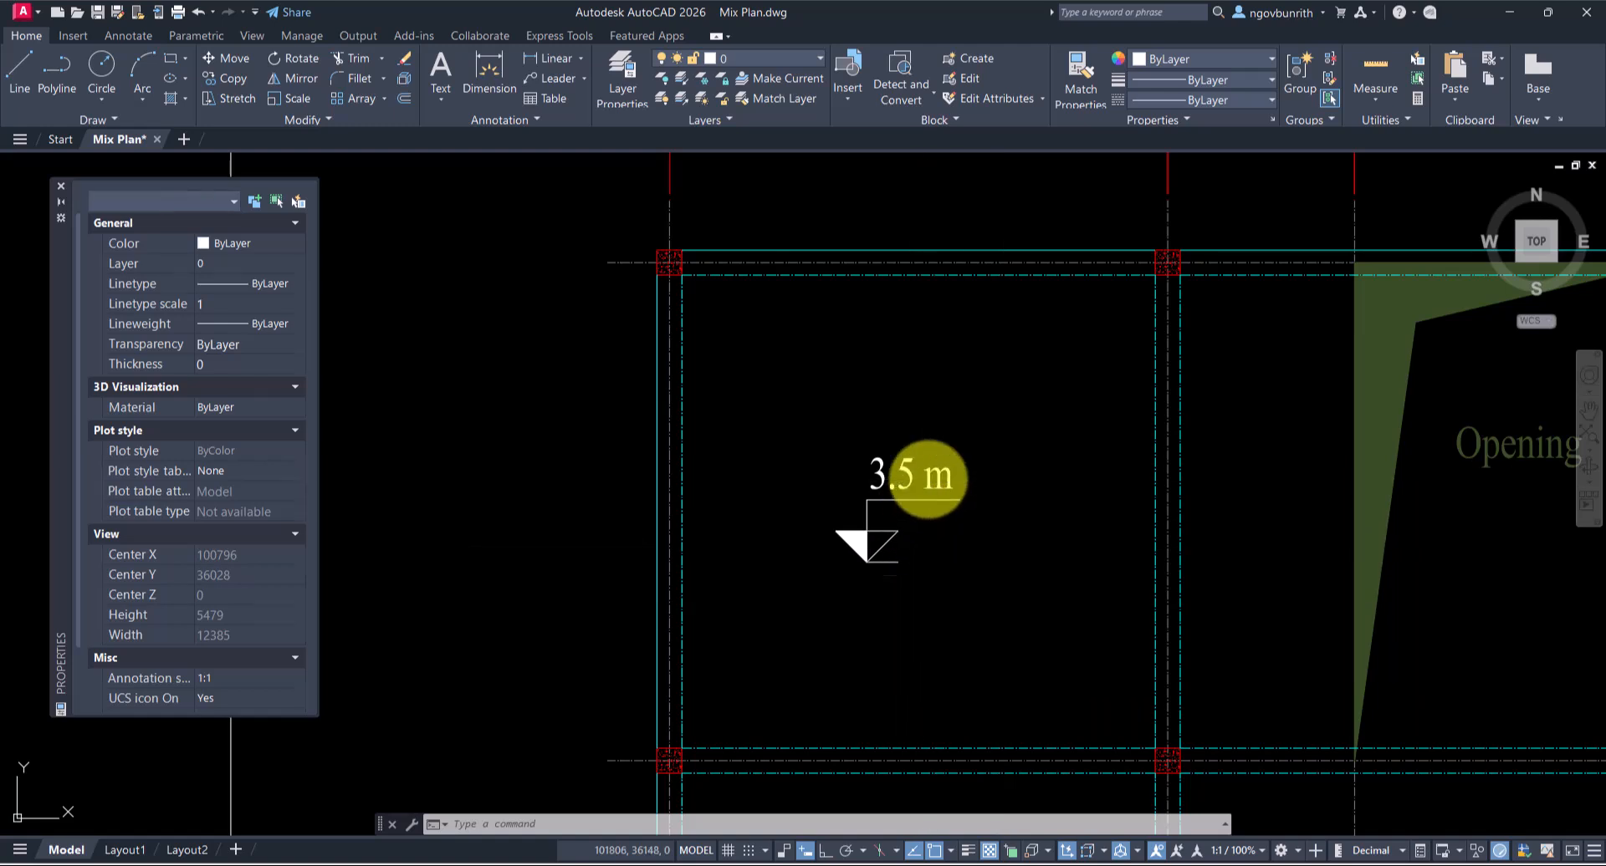
{"action": "left_click", "coordinate": [925, 470]}
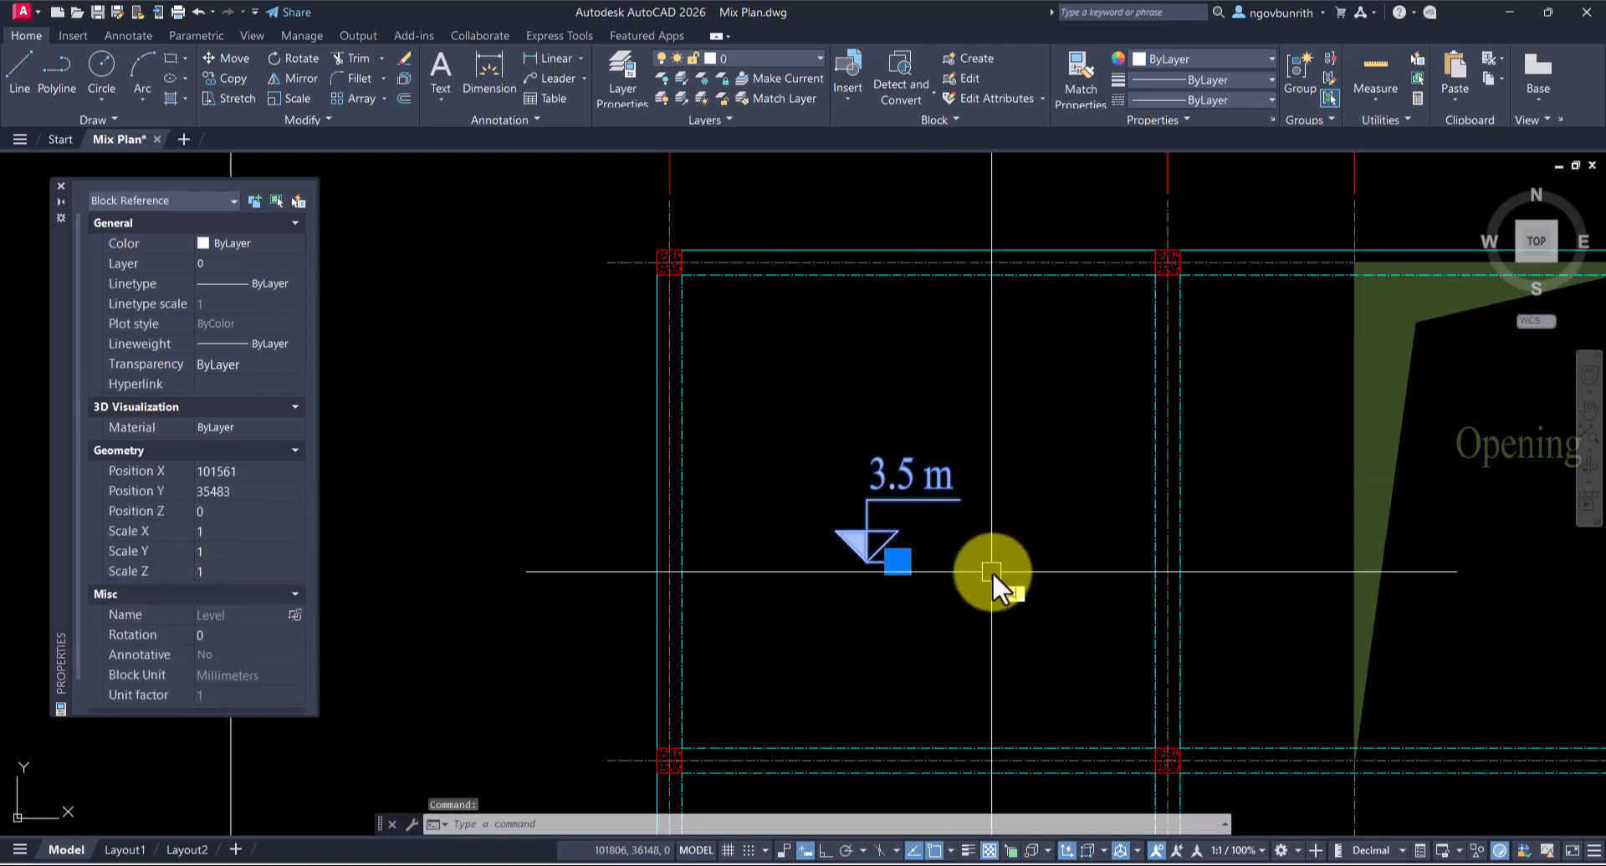
{"action": "type", "text": "sc"}
{"action": "key", "text": "Return"}
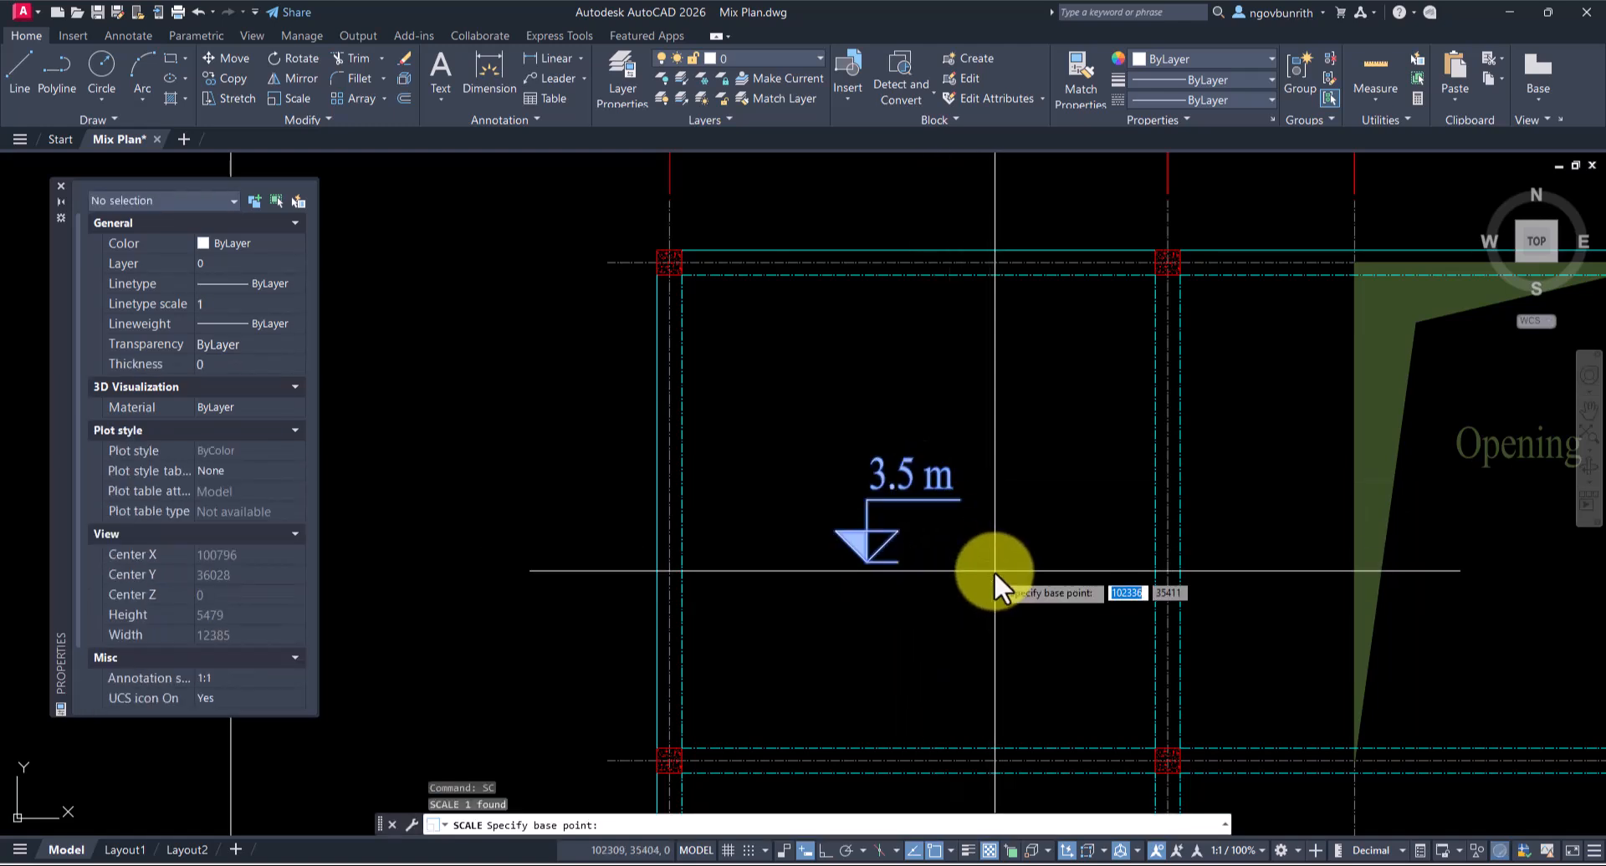
{"action": "left_click", "coordinate": [898, 562]}
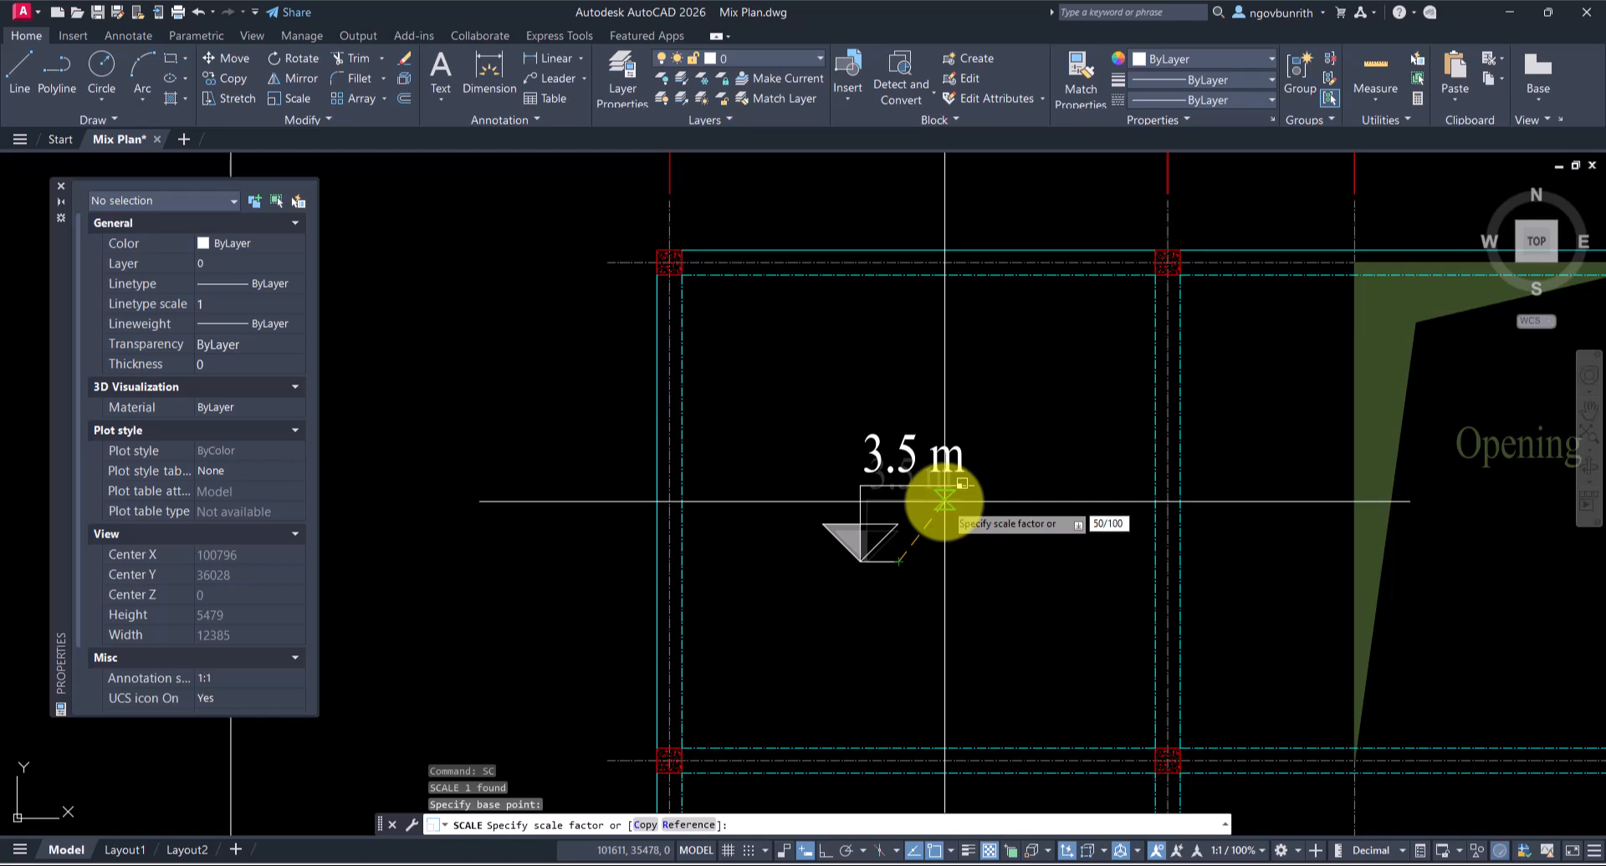
{"action": "type", "text": "50/100"}
{"action": "key", "text": "Return"}
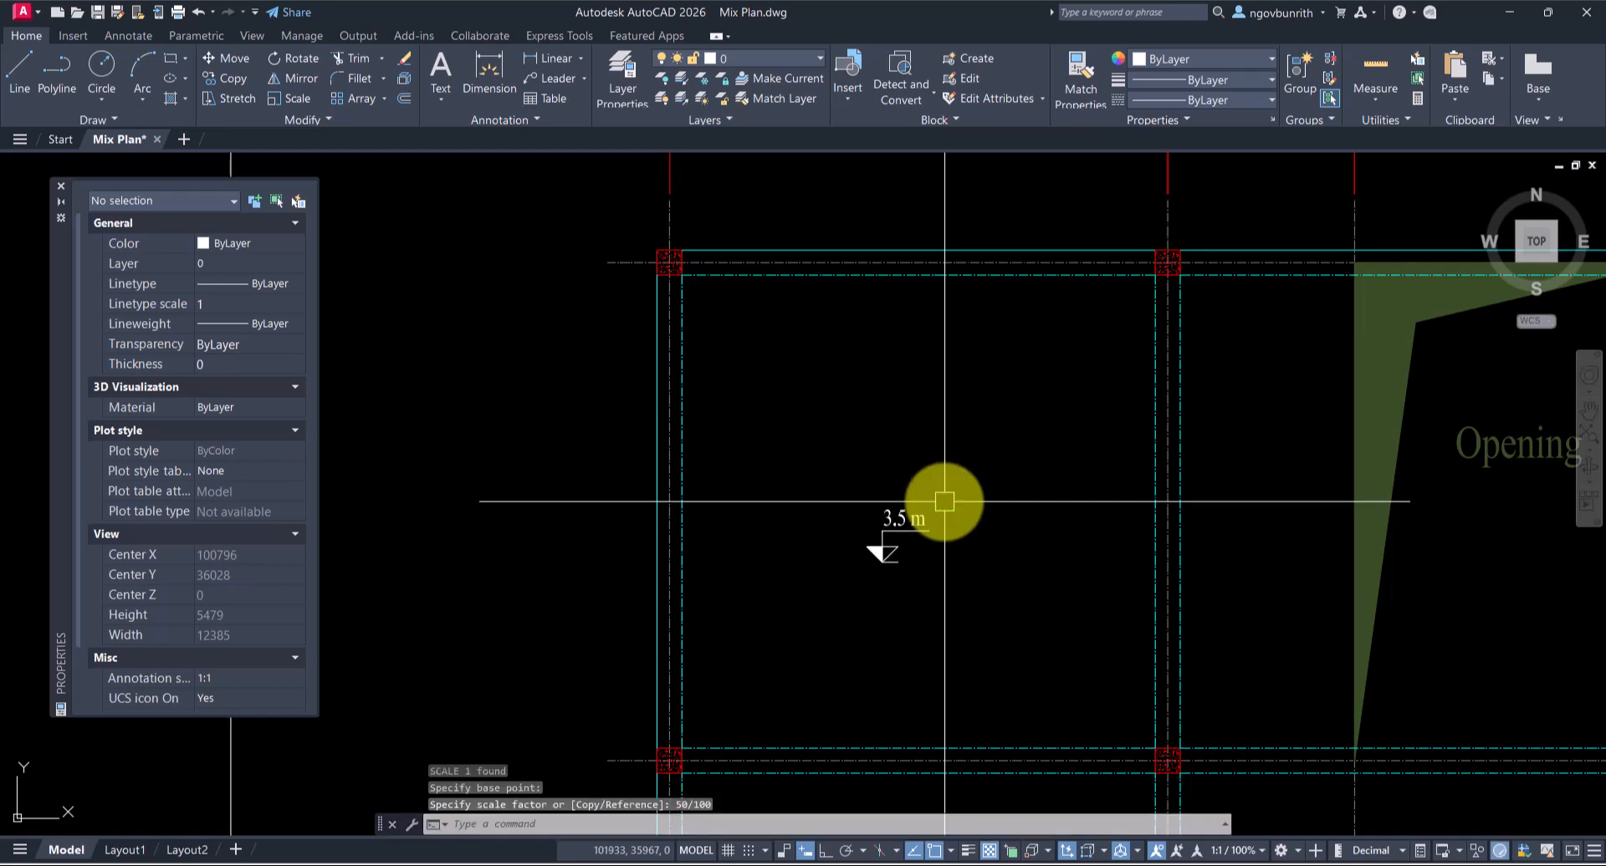
Step: Examine the reduced level mark and dimensions against the plan title and sheet frame
{"action": "scroll", "coordinate": [944, 502], "scroll_direction": "down", "scroll_amount": 3}
{"action": "scroll", "coordinate": [943, 641], "scroll_direction": "up", "scroll_amount": 5}
{"action": "scroll", "coordinate": [960, 554], "scroll_direction": "down", "scroll_amount": 6}
{"action": "scroll", "coordinate": [1058, 553], "scroll_direction": "down", "scroll_amount": 3}
{"action": "scroll", "coordinate": [1041, 335], "scroll_direction": "up", "scroll_amount": 2}
{"action": "scroll", "coordinate": [1041, 335], "scroll_direction": "up", "scroll_amount": 5}
{"action": "scroll", "coordinate": [1132, 402], "scroll_direction": "down", "scroll_amount": 3}
{"action": "scroll", "coordinate": [1129, 412], "scroll_direction": "down", "scroll_amount": 4}
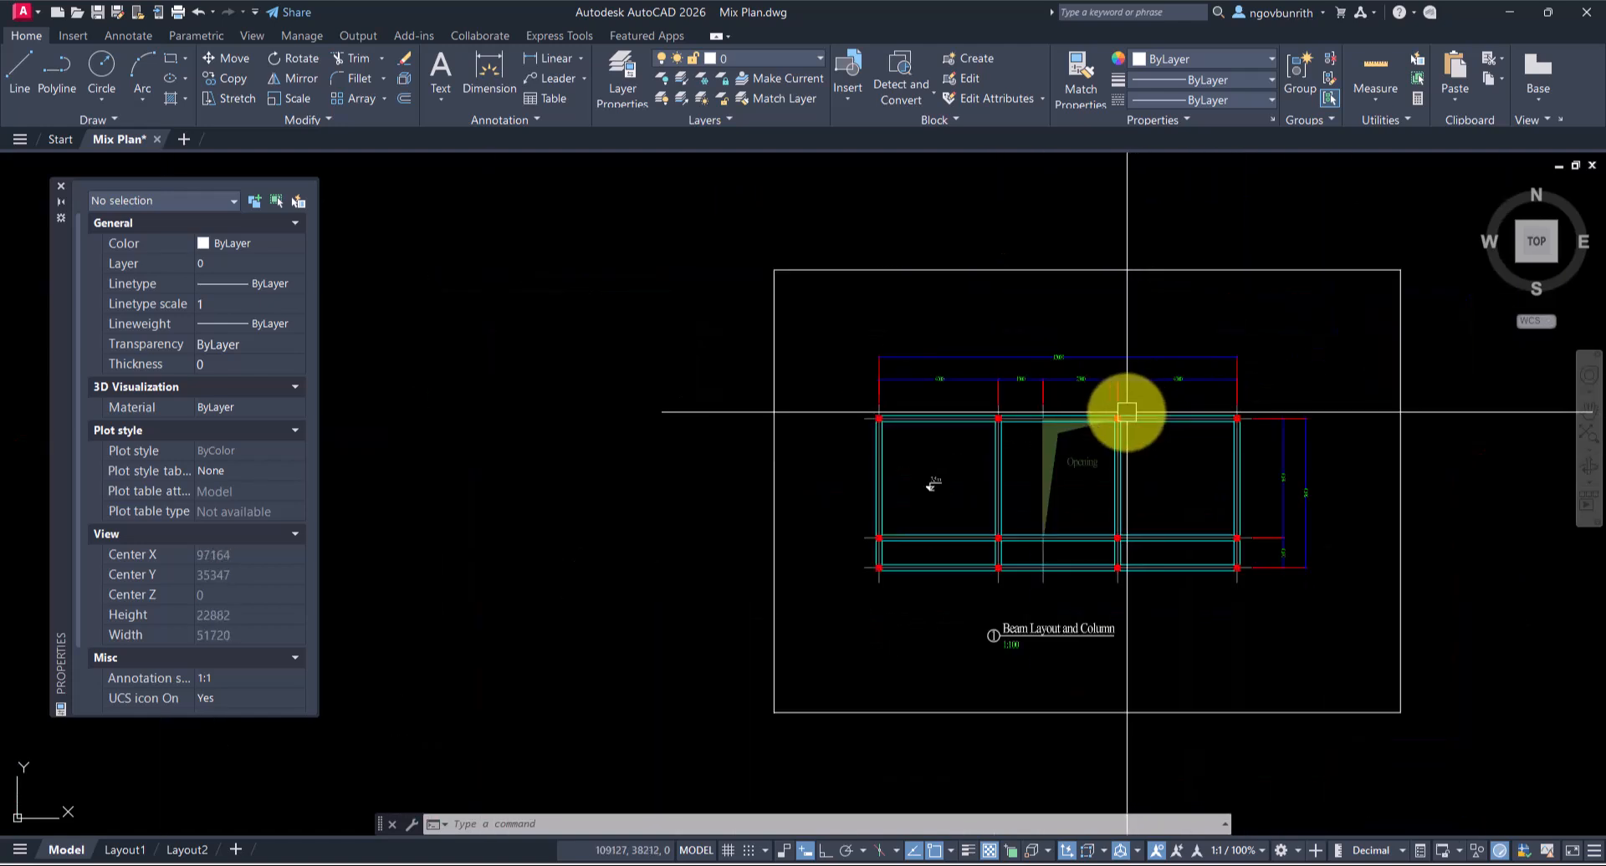
{"action": "middle_click_drag", "start_coordinate": [1371, 438], "coordinate": [1244, 465]}
{"action": "scroll", "coordinate": [954, 379], "scroll_direction": "up", "scroll_amount": 4}
{"action": "scroll", "coordinate": [1028, 383], "scroll_direction": "up", "scroll_amount": 2}
{"action": "scroll", "coordinate": [1129, 402], "scroll_direction": "down", "scroll_amount": 4}
{"action": "scroll", "coordinate": [1039, 412], "scroll_direction": "up", "scroll_amount": 2}
{"action": "scroll", "coordinate": [707, 376], "scroll_direction": "down", "scroll_amount": 3}
{"action": "scroll", "coordinate": [914, 541], "scroll_direction": "up", "scroll_amount": 4}
{"action": "scroll", "coordinate": [957, 423], "scroll_direction": "down", "scroll_amount": 2}
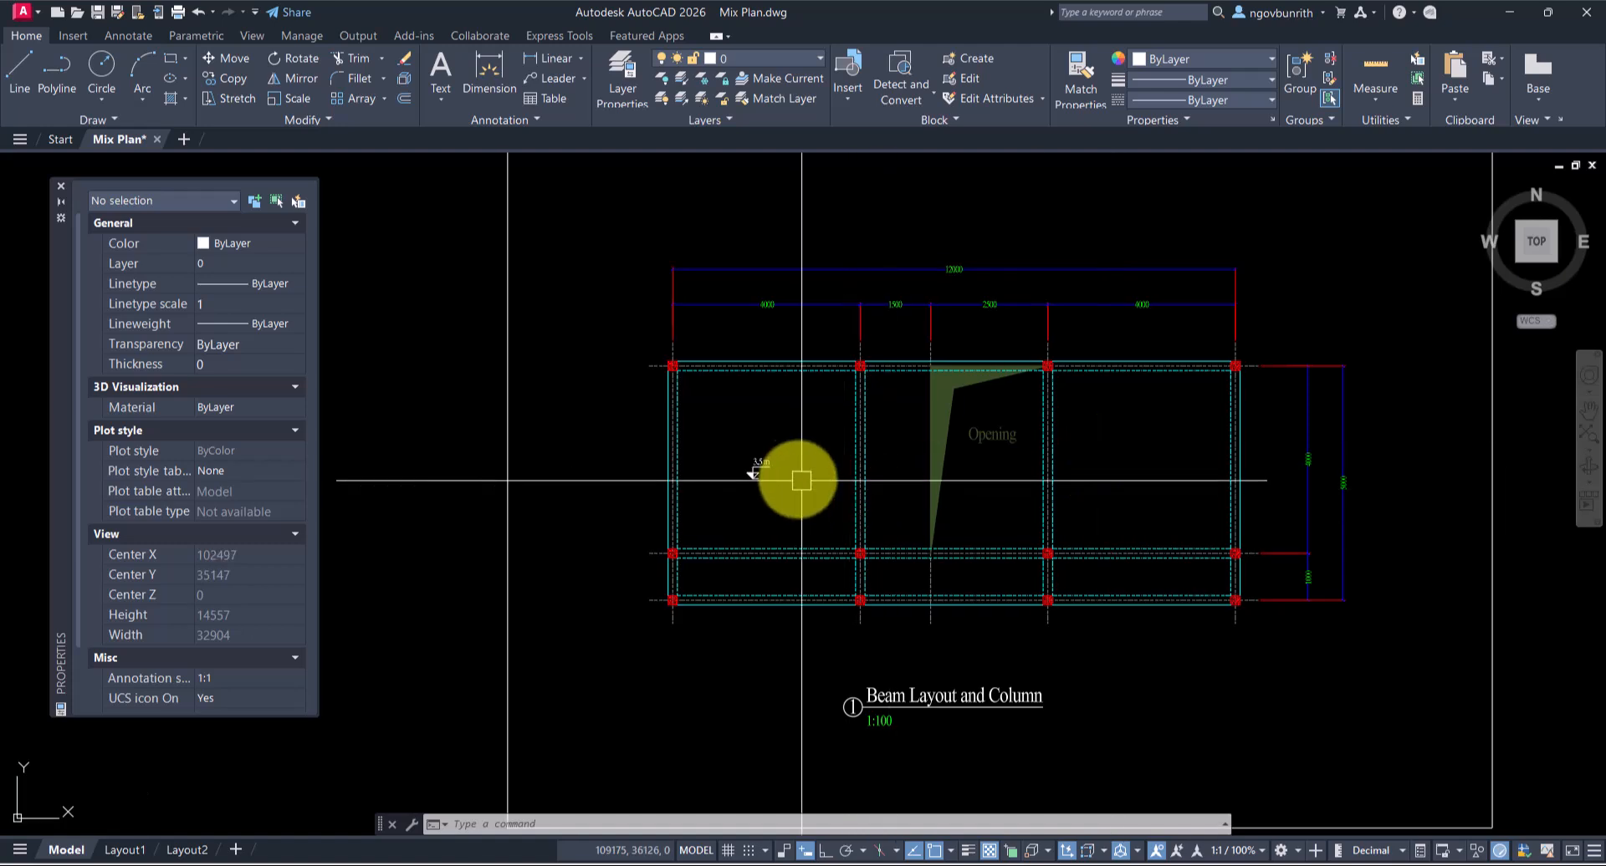
Step: Review the text options of the 3.5 m level block's attribute and change the attribute text colour to green
{"action": "scroll", "coordinate": [819, 479], "scroll_direction": "up", "scroll_amount": 5}
{"action": "scroll", "coordinate": [961, 474], "scroll_direction": "down", "scroll_amount": 1}
{"action": "scroll", "coordinate": [752, 469], "scroll_direction": "up", "scroll_amount": 5}
{"action": "scroll", "coordinate": [996, 477], "scroll_direction": "down", "scroll_amount": 4}
{"action": "scroll", "coordinate": [893, 477], "scroll_direction": "up", "scroll_amount": 3}
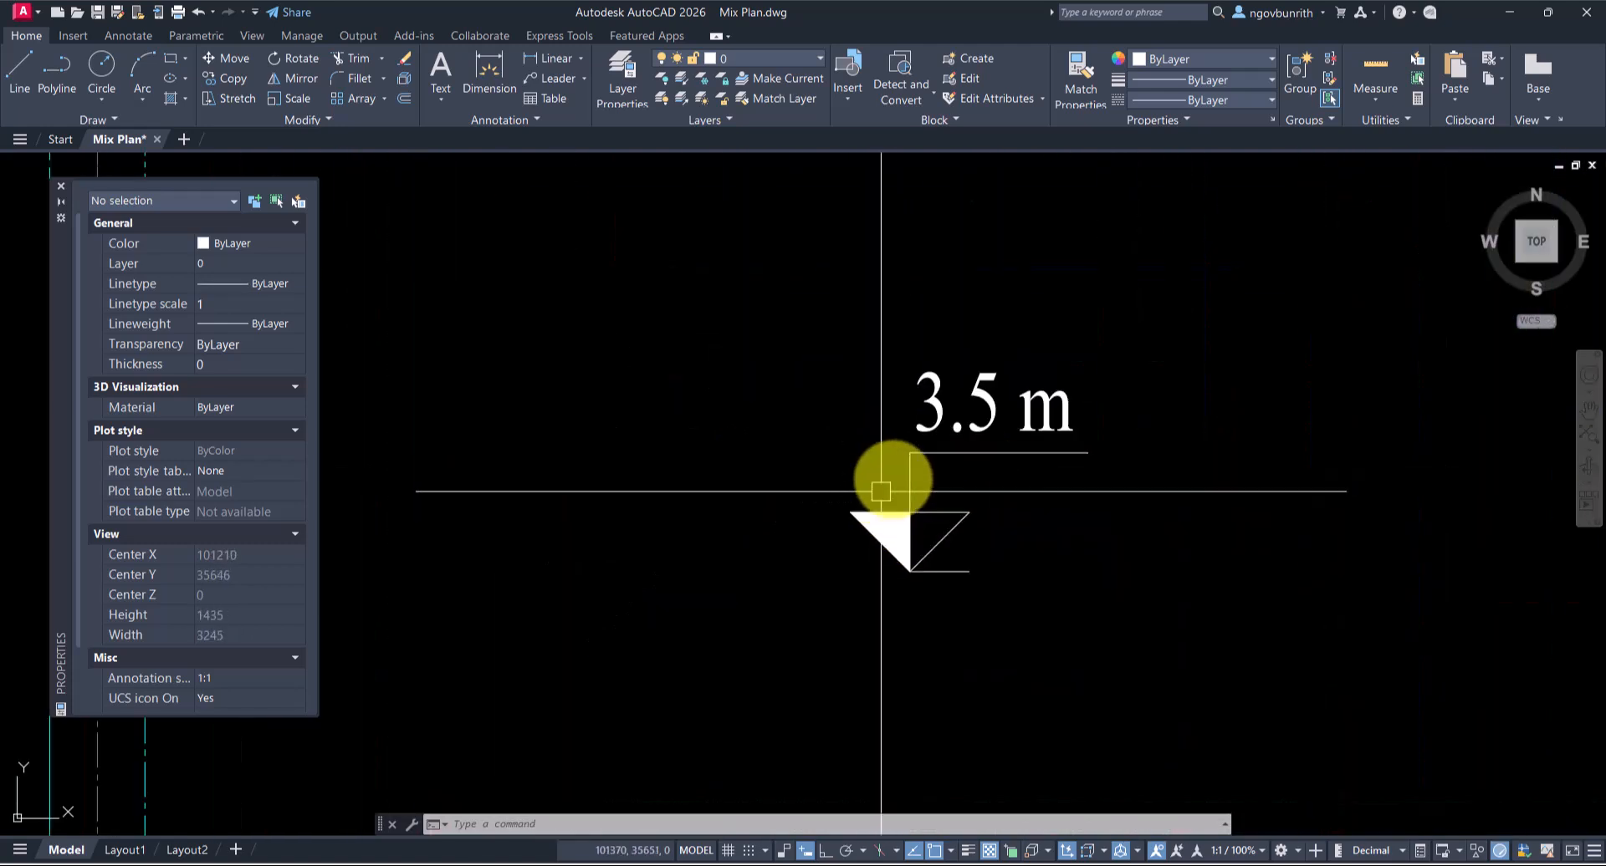
{"action": "double_click", "coordinate": [1050, 418]}
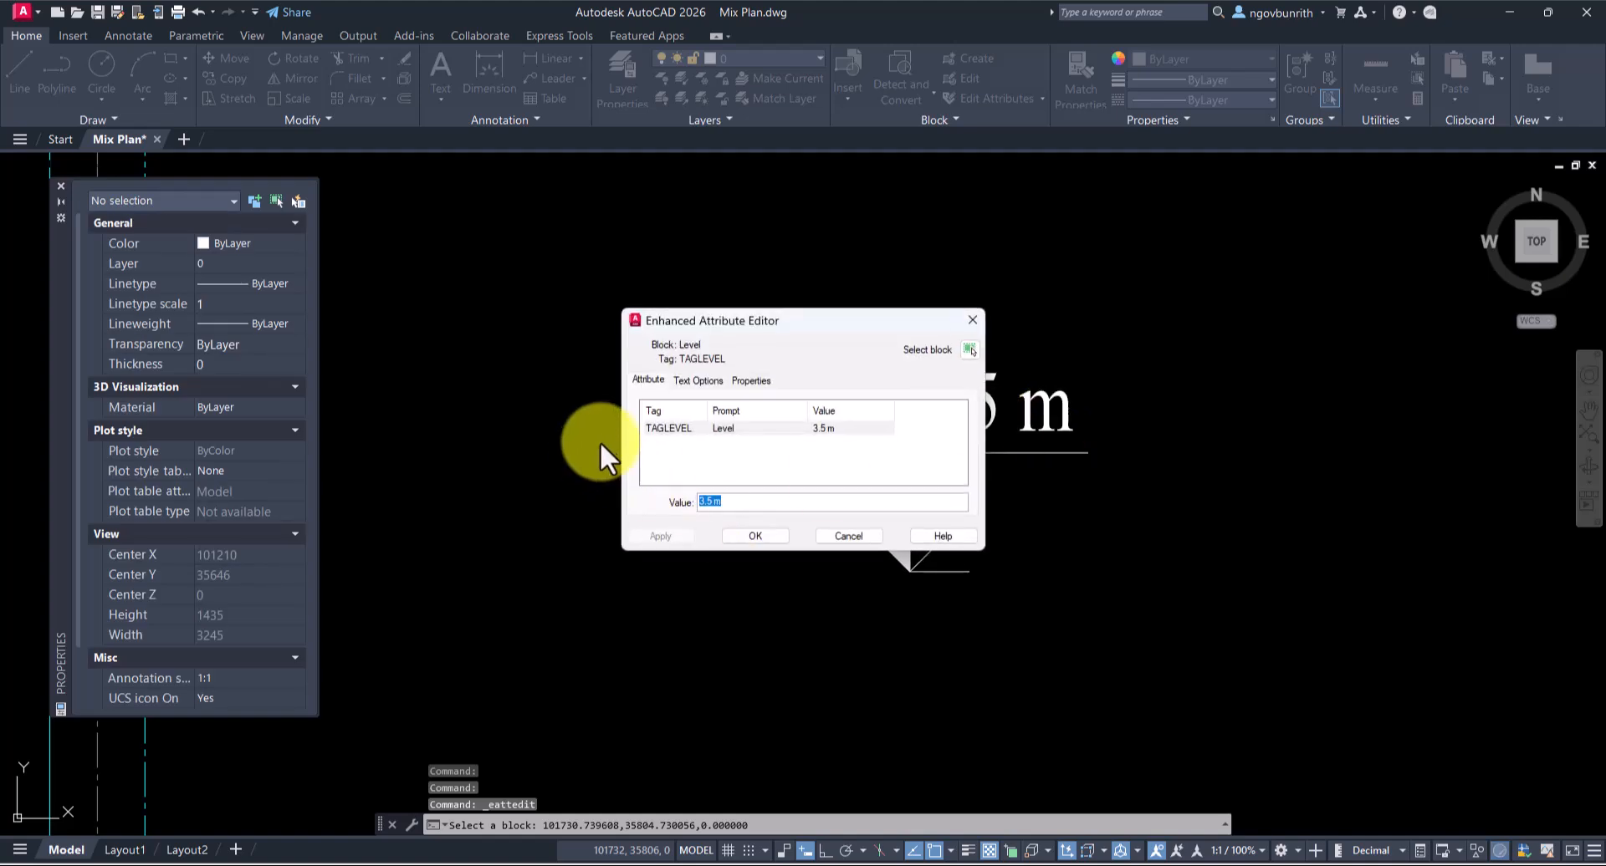
{"action": "left_click", "coordinate": [698, 381]}
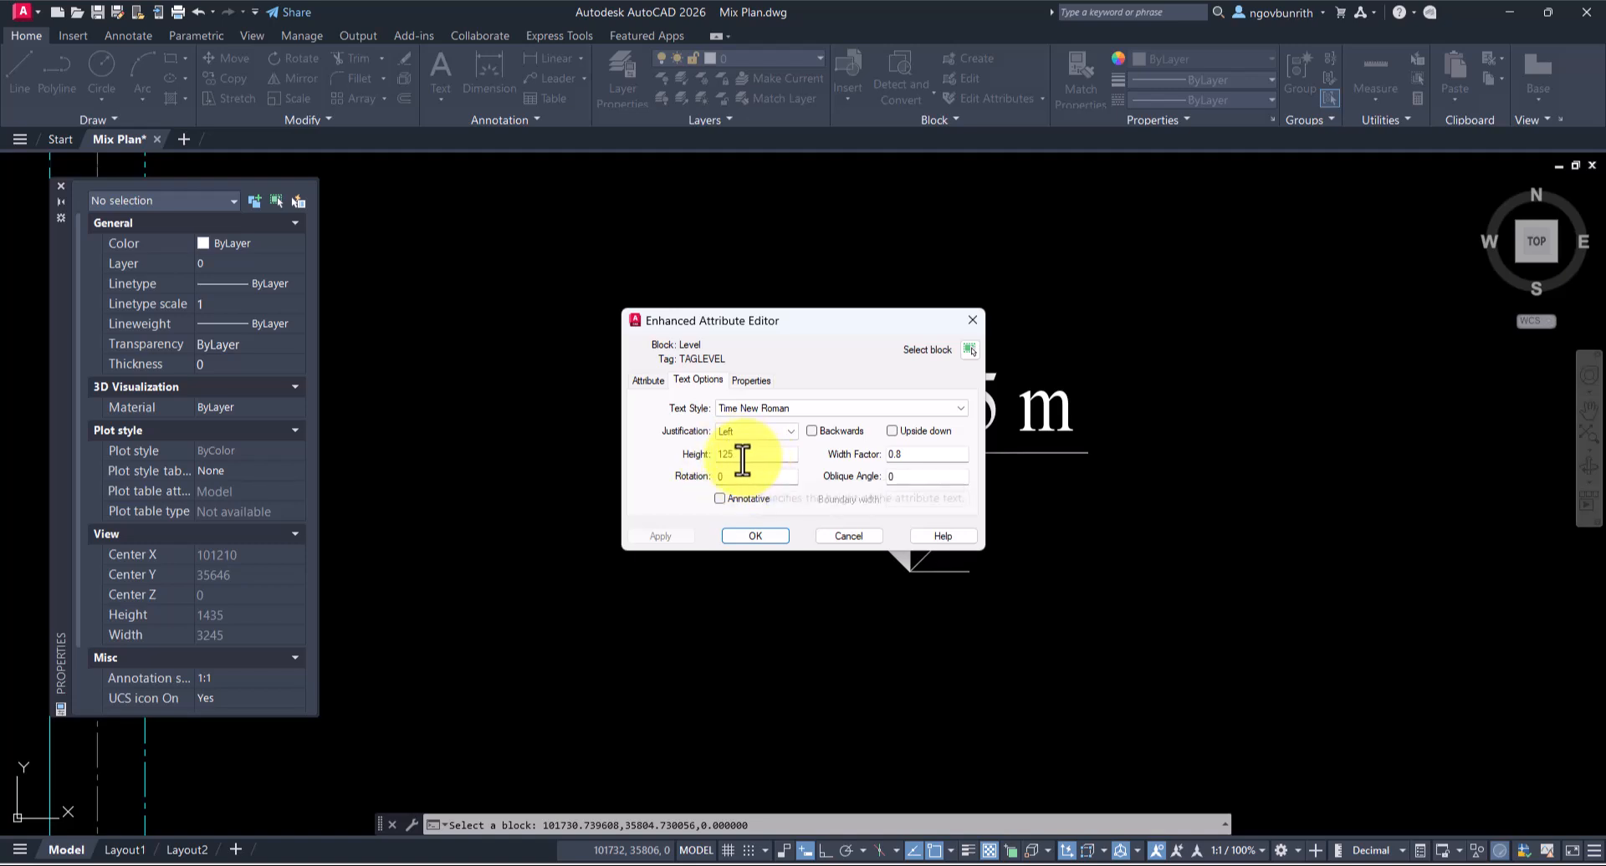
{"action": "left_click", "coordinate": [752, 381]}
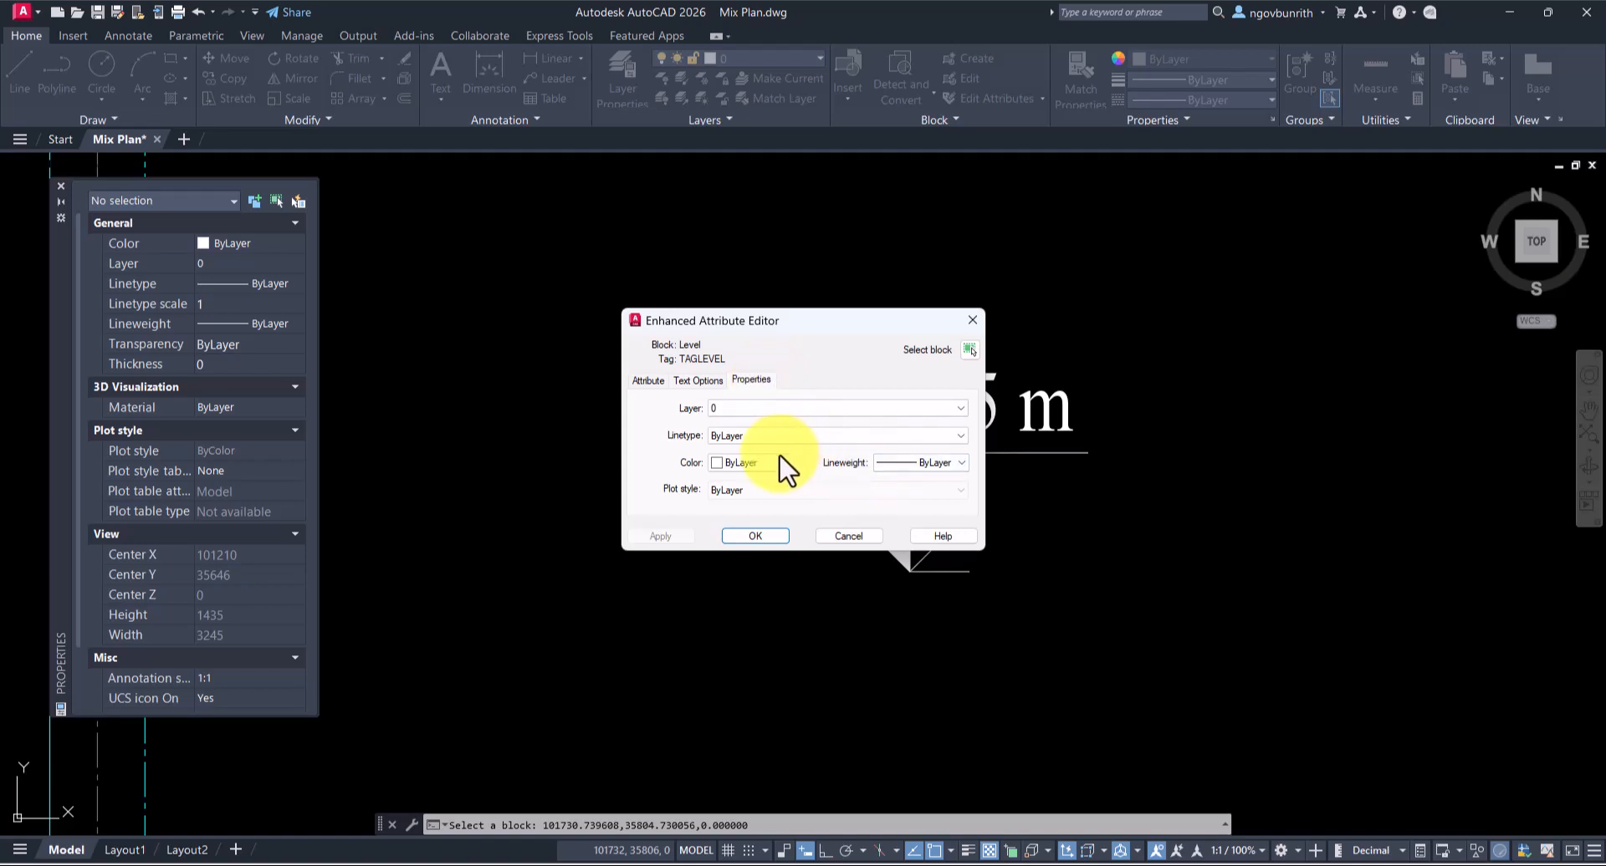
{"action": "left_click", "coordinate": [736, 527]}
Step: Examine the 3.5 m level mark's attribute text and symbol, including the block's properties, within the left bay
{"action": "middle_click_drag", "start_coordinate": [1093, 459], "coordinate": [1027, 504]}
{"action": "scroll", "coordinate": [1026, 504], "scroll_direction": "down", "scroll_amount": 2}
{"action": "scroll", "coordinate": [860, 555], "scroll_direction": "up", "scroll_amount": 4}
{"action": "left_click", "coordinate": [924, 425]}
{"action": "scroll", "coordinate": [882, 537], "scroll_direction": "down", "scroll_amount": 4}
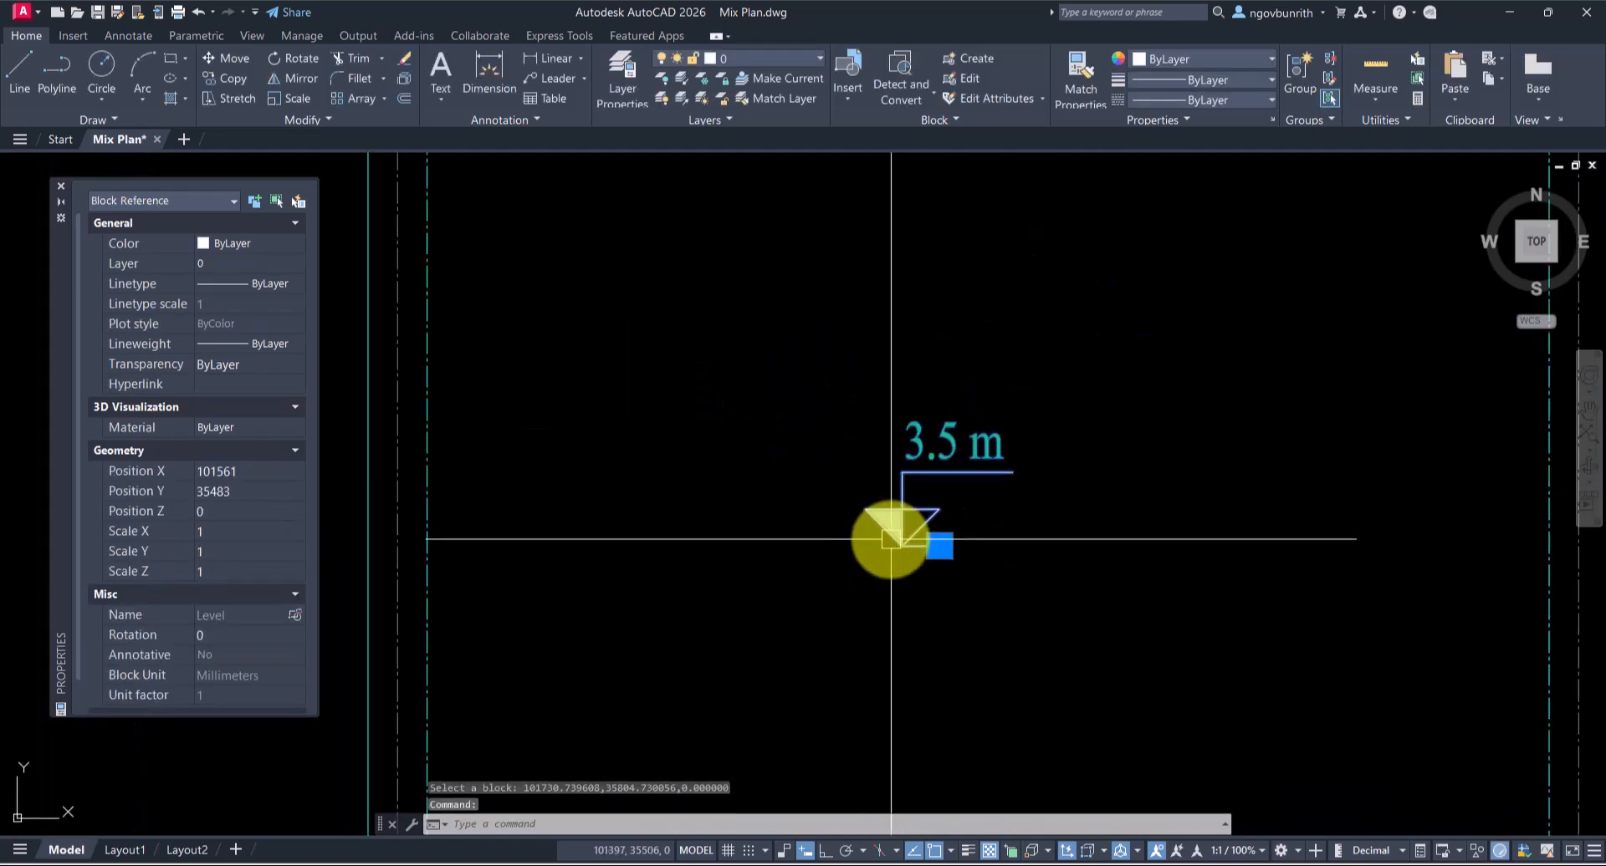
{"action": "scroll", "coordinate": [912, 527], "scroll_direction": "up", "scroll_amount": 4}
{"action": "scroll", "coordinate": [912, 527], "scroll_direction": "down", "scroll_amount": 2}
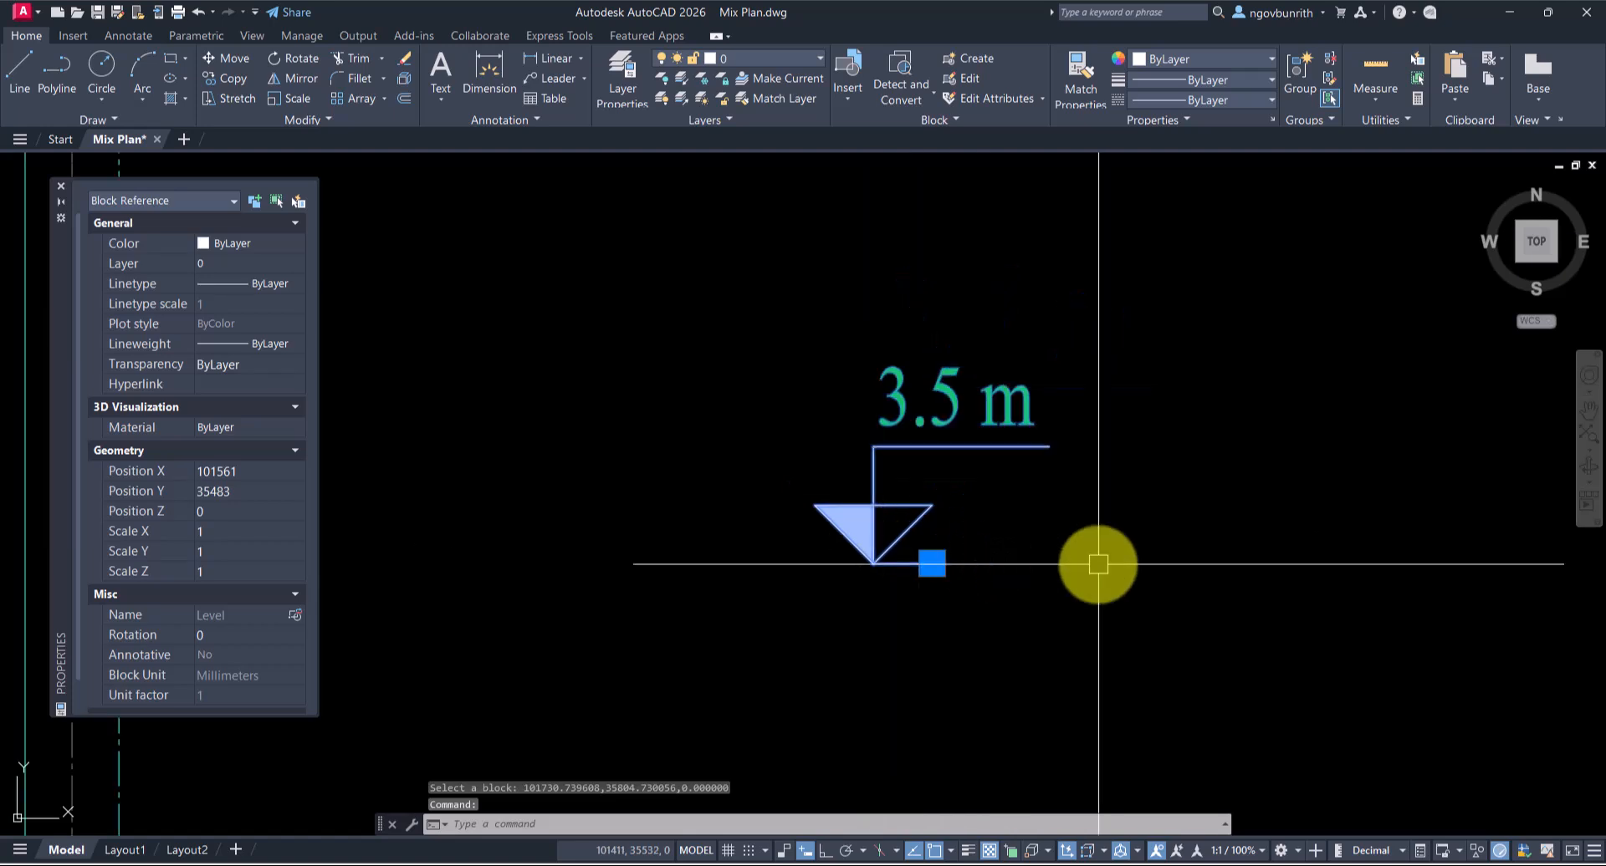
{"action": "key", "text": "Escape"}
{"action": "scroll", "coordinate": [1076, 555], "scroll_direction": "down", "scroll_amount": 3}
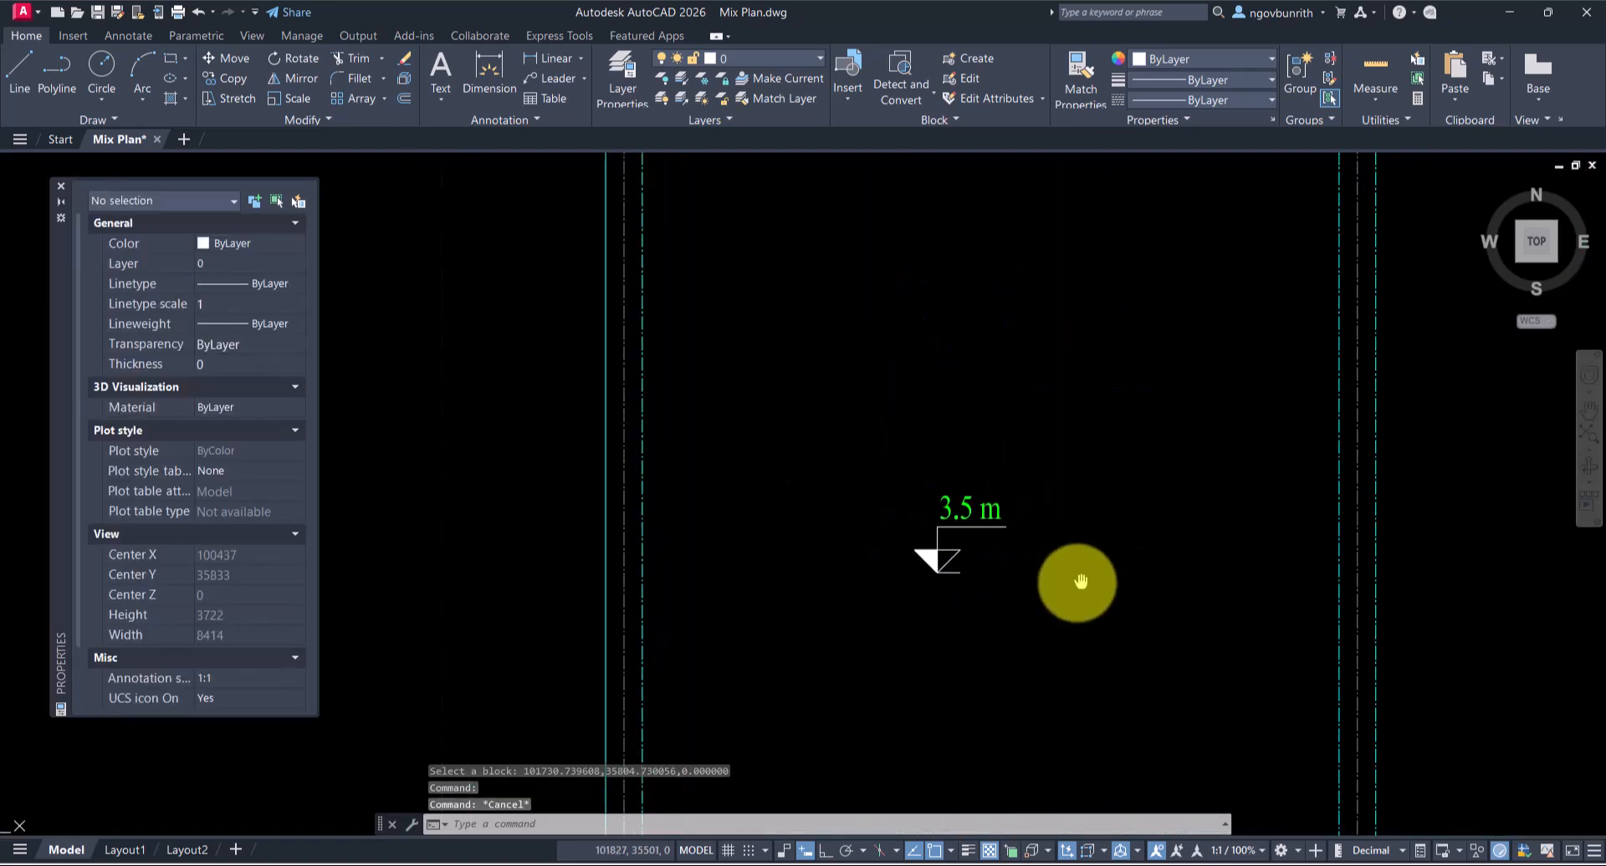
{"action": "scroll", "coordinate": [982, 567], "scroll_direction": "up", "scroll_amount": 2}
{"action": "scroll", "coordinate": [584, 460], "scroll_direction": "down", "scroll_amount": 4}
{"action": "middle_click_drag", "start_coordinate": [681, 493], "coordinate": [744, 492]}
{"action": "scroll", "coordinate": [759, 494], "scroll_direction": "up", "scroll_amount": 3}
{"action": "scroll", "coordinate": [914, 501], "scroll_direction": "down", "scroll_amount": 2}
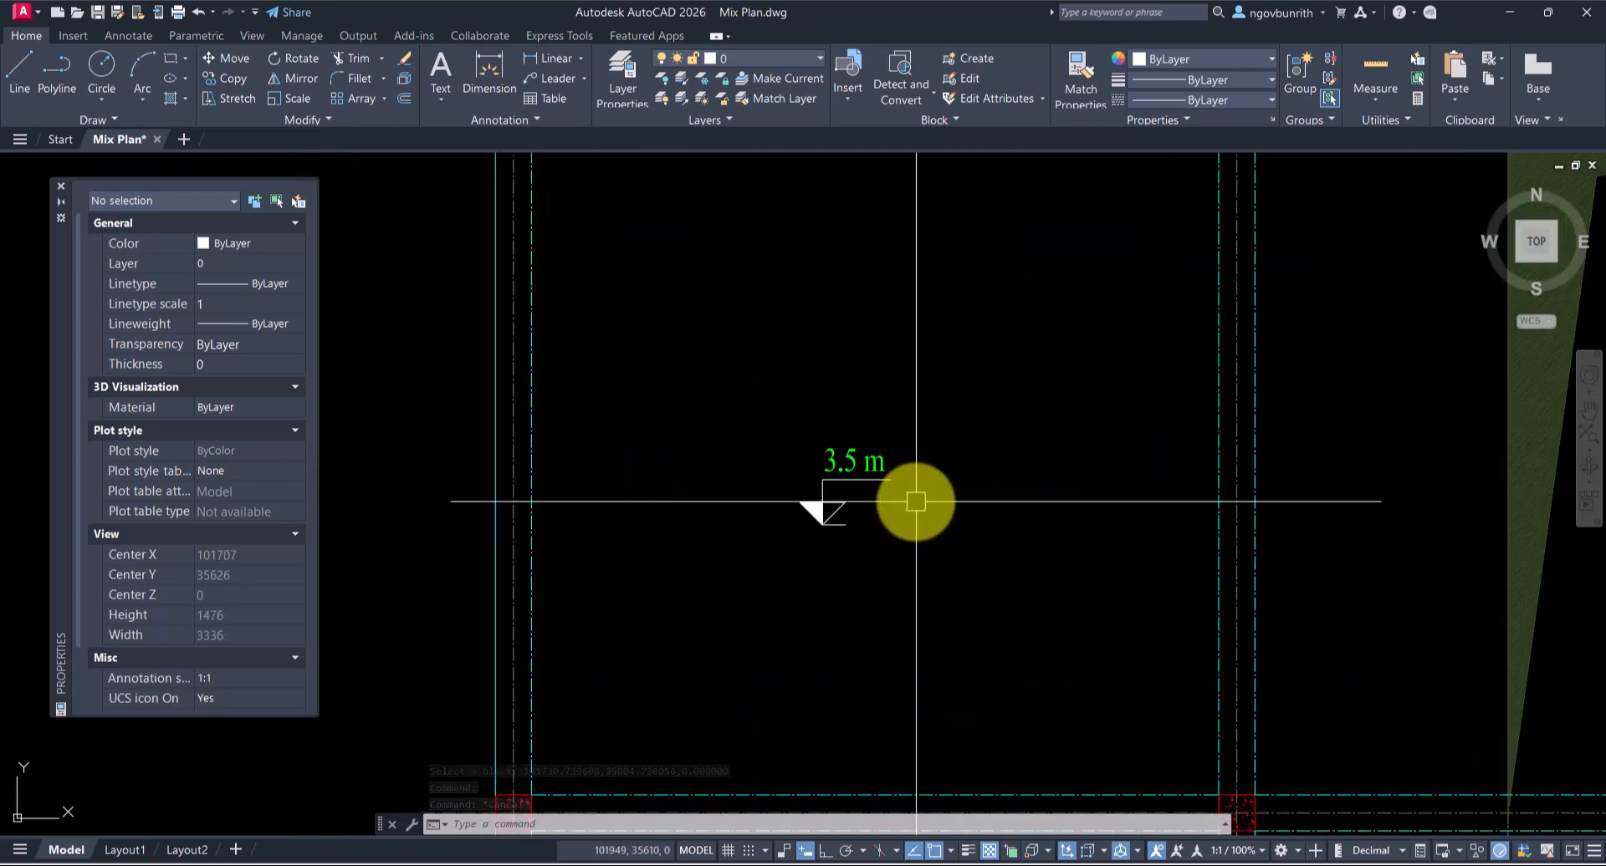
Step: Assign the 3.5 m level block in the left bay to the Dimention layer
{"action": "scroll", "coordinate": [832, 527], "scroll_direction": "up", "scroll_amount": 2}
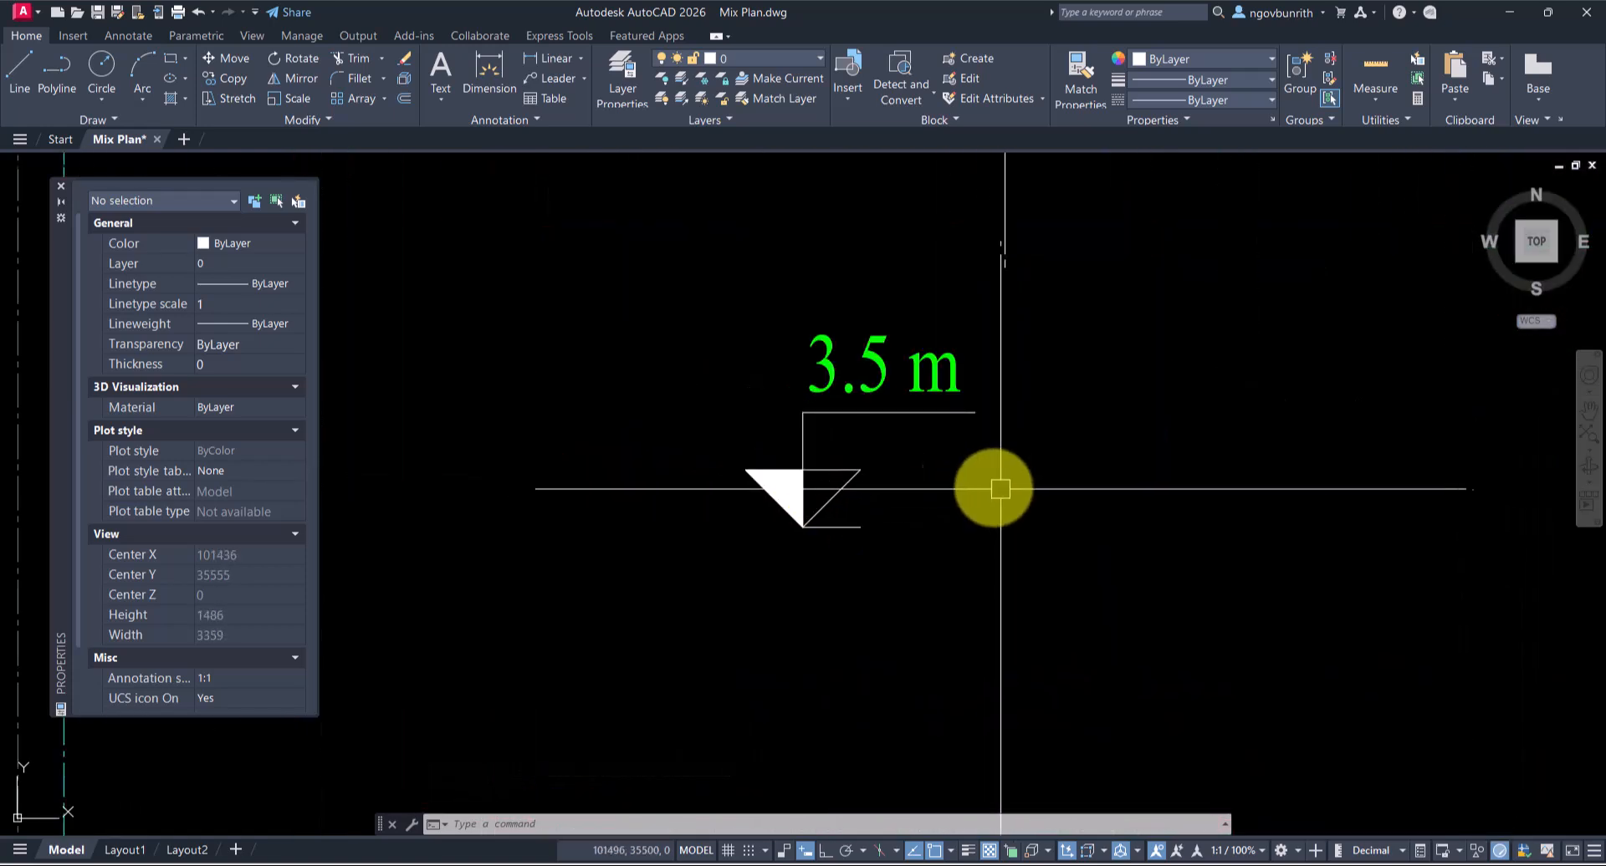
{"action": "left_click", "coordinate": [791, 489]}
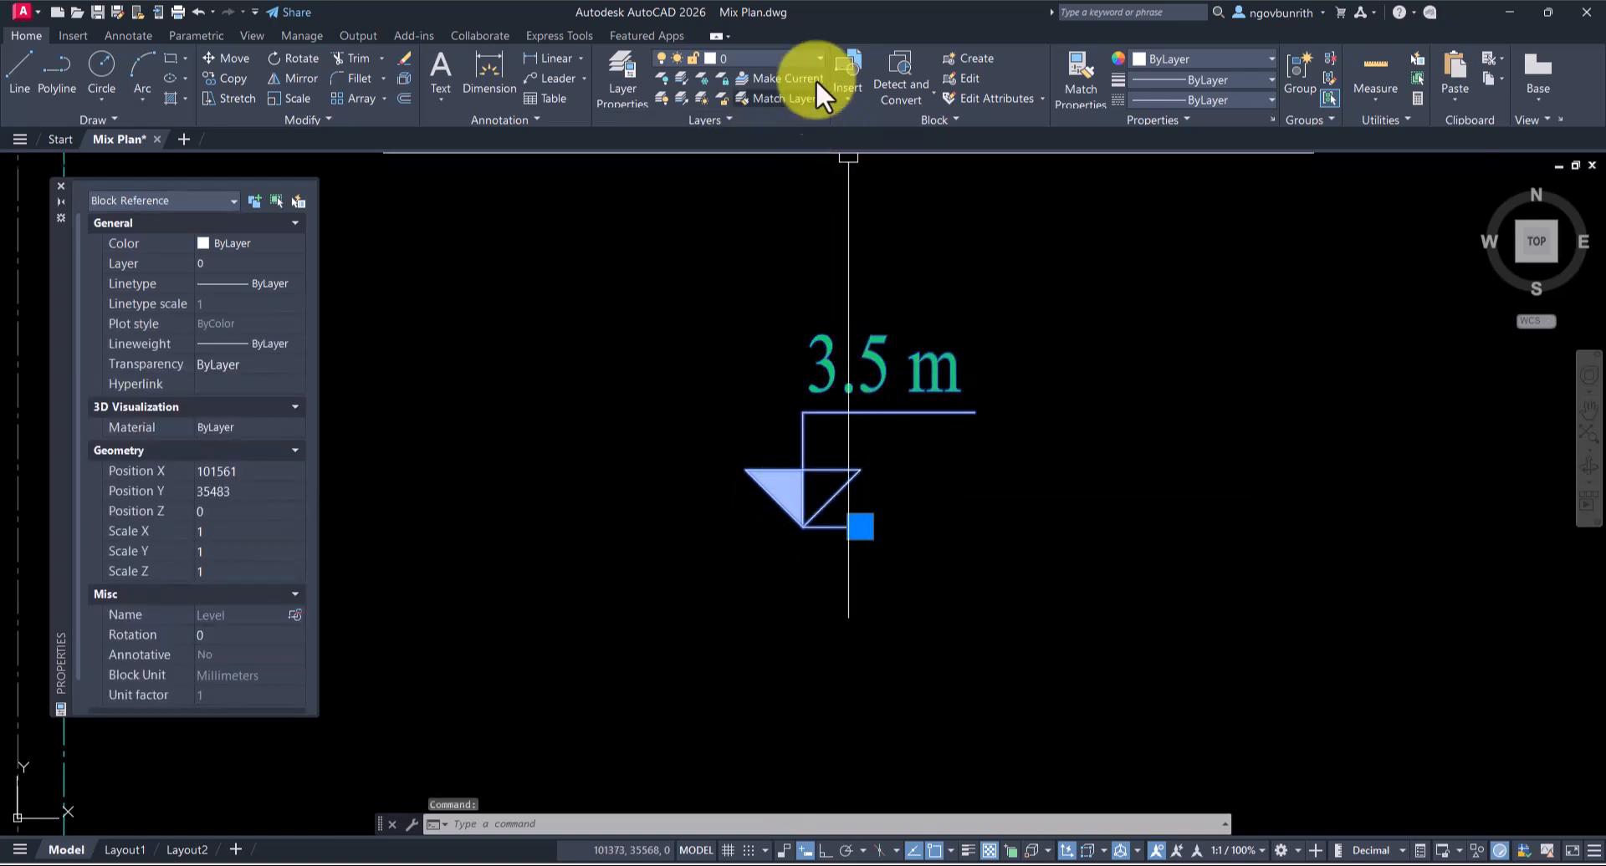
{"action": "left_click", "coordinate": [815, 57]}
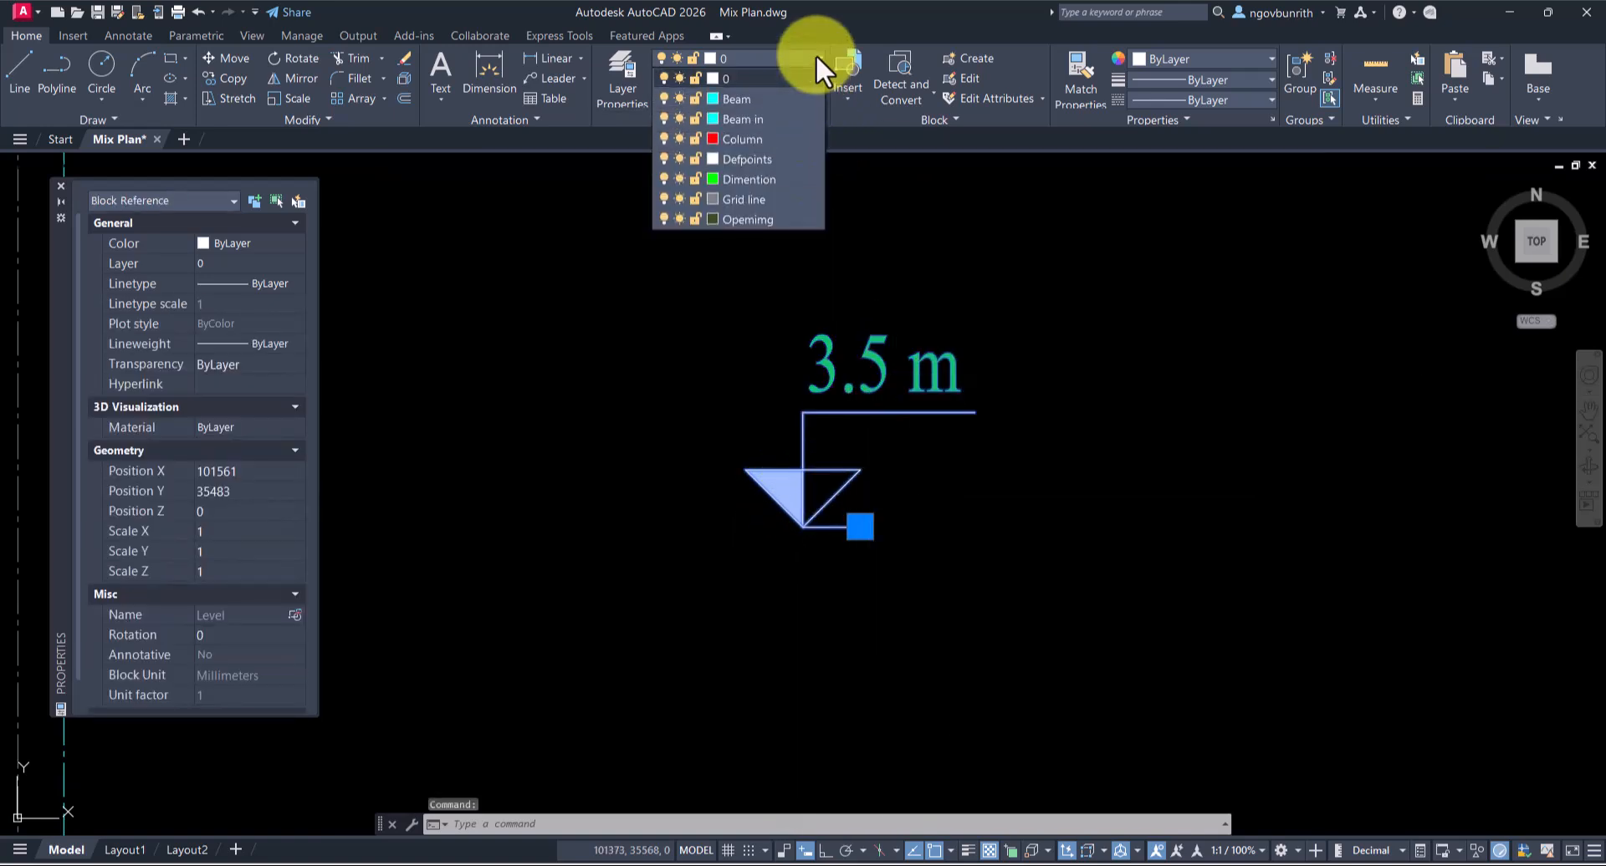
{"action": "left_click", "coordinate": [741, 178]}
{"action": "key", "text": "Escape"}
Step: Examine the recoloured level mark up close and compare it with the whole beam layout plan and sheet frame
{"action": "scroll", "coordinate": [975, 519], "scroll_direction": "down", "scroll_amount": 3}
{"action": "scroll", "coordinate": [886, 555], "scroll_direction": "up", "scroll_amount": 2}
{"action": "scroll", "coordinate": [964, 580], "scroll_direction": "down", "scroll_amount": 5}
{"action": "middle_click_drag", "start_coordinate": [1190, 680], "coordinate": [1112, 659]}
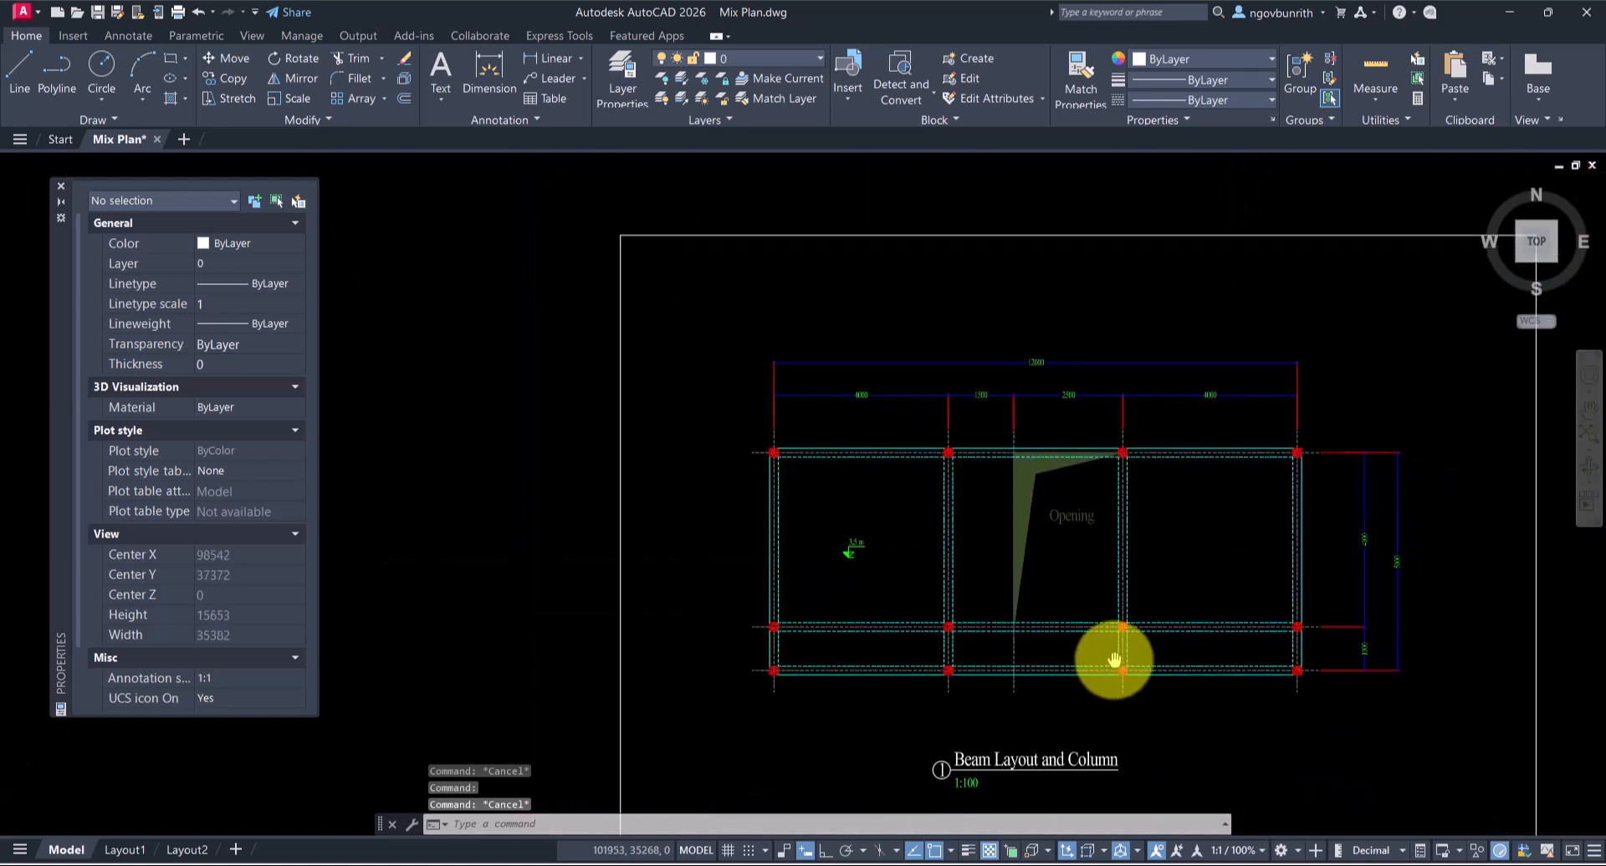
{"action": "middle_click_drag", "start_coordinate": [1136, 602], "coordinate": [1074, 591]}
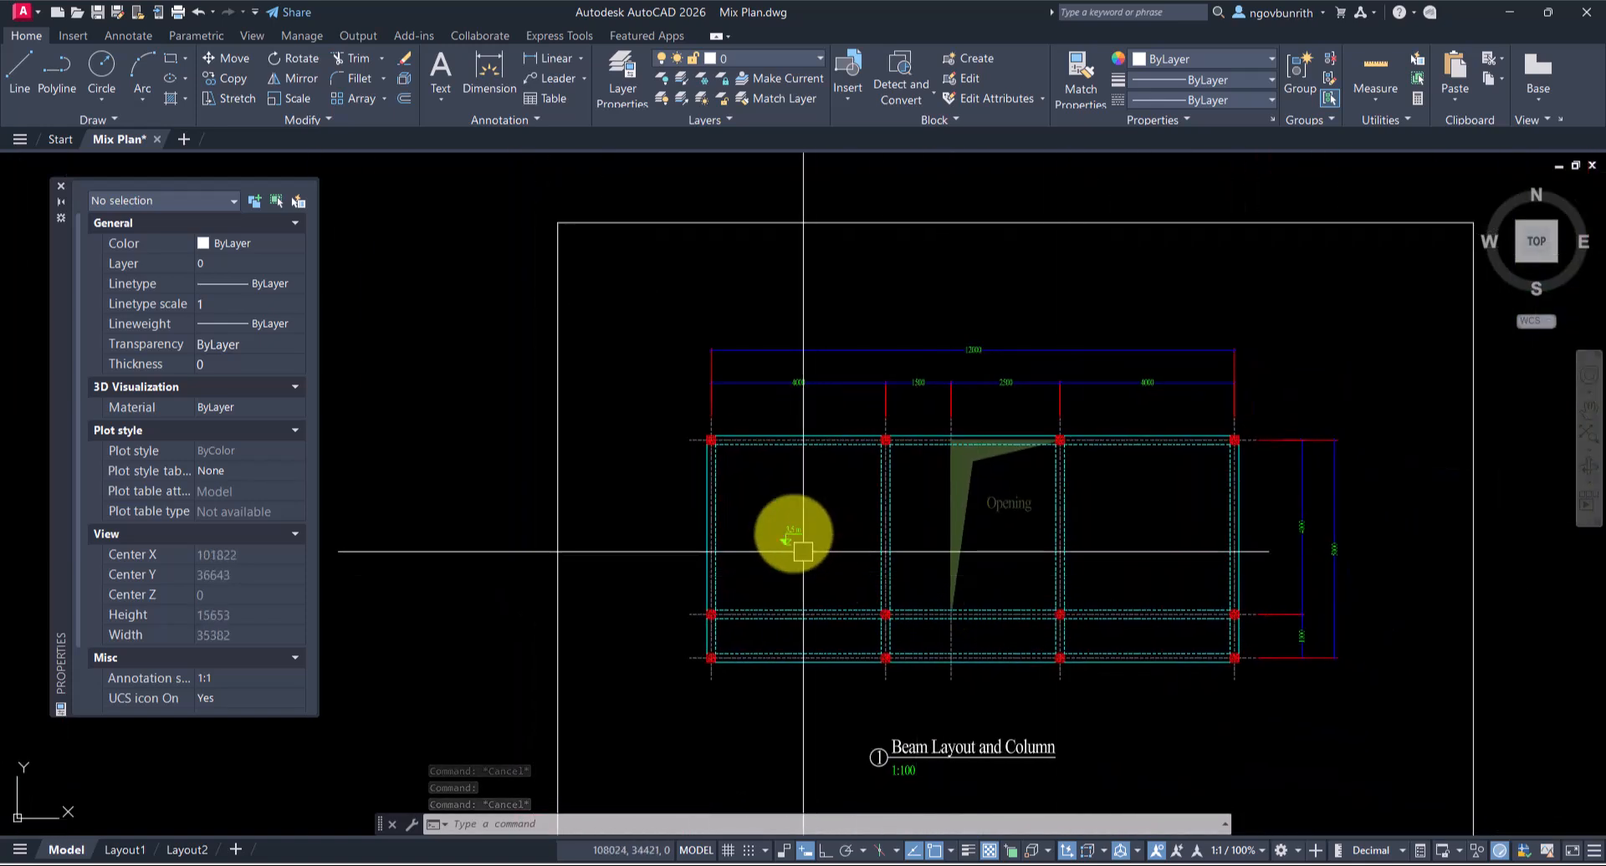
{"action": "scroll", "coordinate": [799, 547], "scroll_direction": "up", "scroll_amount": 8}
{"action": "scroll", "coordinate": [889, 473], "scroll_direction": "down", "scroll_amount": 4}
{"action": "scroll", "coordinate": [1007, 510], "scroll_direction": "up", "scroll_amount": 8}
{"action": "scroll", "coordinate": [1074, 497], "scroll_direction": "down", "scroll_amount": 2}
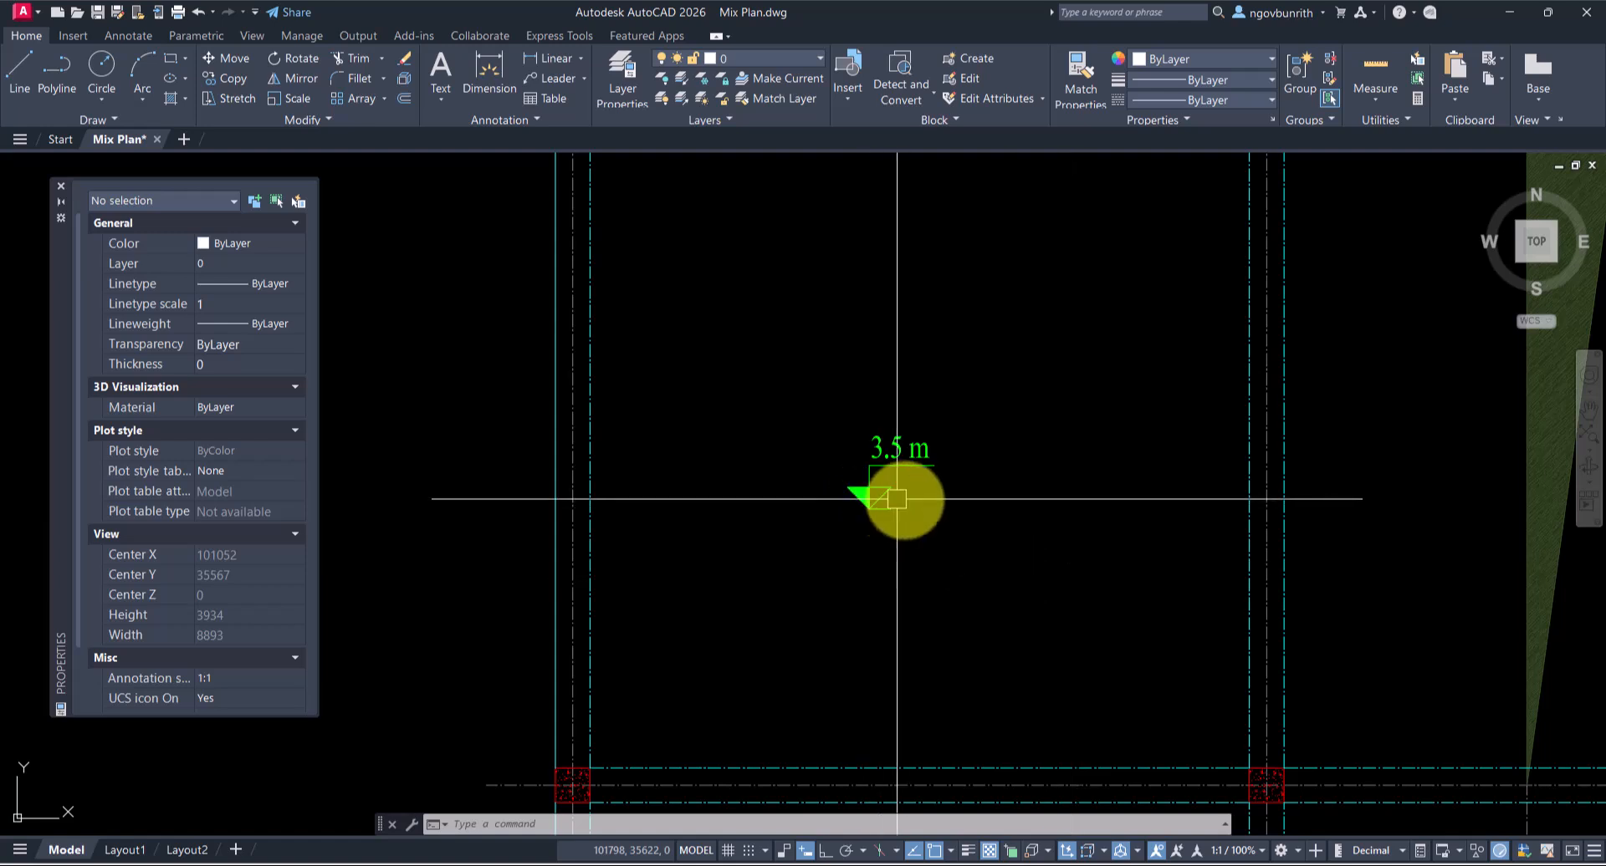
{"action": "scroll", "coordinate": [918, 503], "scroll_direction": "up", "scroll_amount": 1}
{"action": "scroll", "coordinate": [899, 507], "scroll_direction": "down", "scroll_amount": 3}
{"action": "scroll", "coordinate": [1414, 559], "scroll_direction": "down", "scroll_amount": 4}
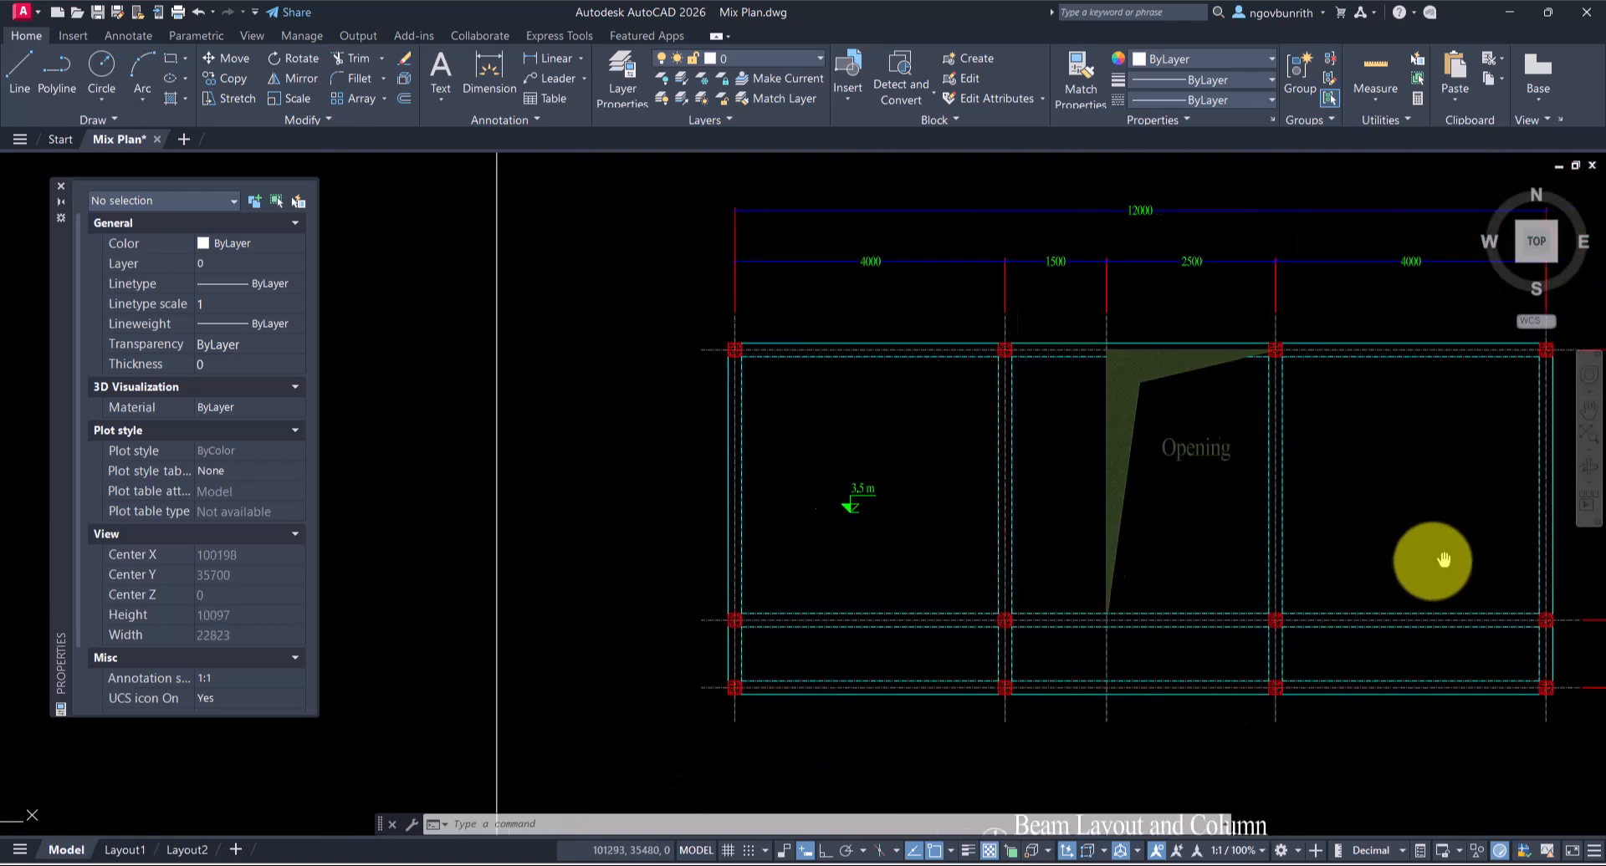
{"action": "middle_click_drag", "start_coordinate": [1261, 623], "coordinate": [1226, 606]}
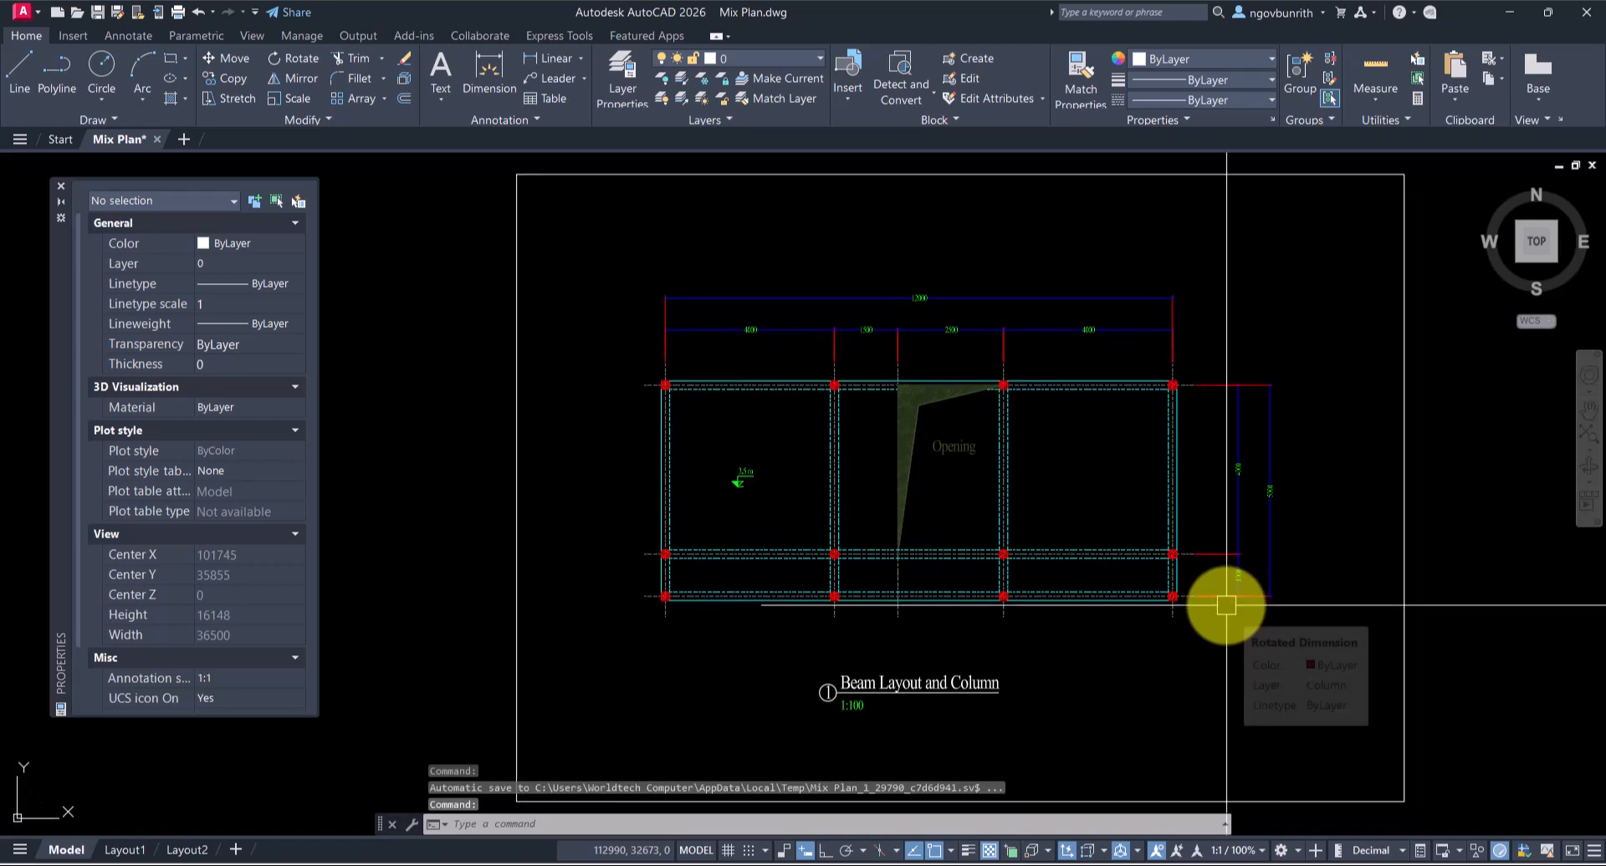
{"action": "middle_click_drag", "start_coordinate": [1206, 679], "coordinate": [1126, 665]}
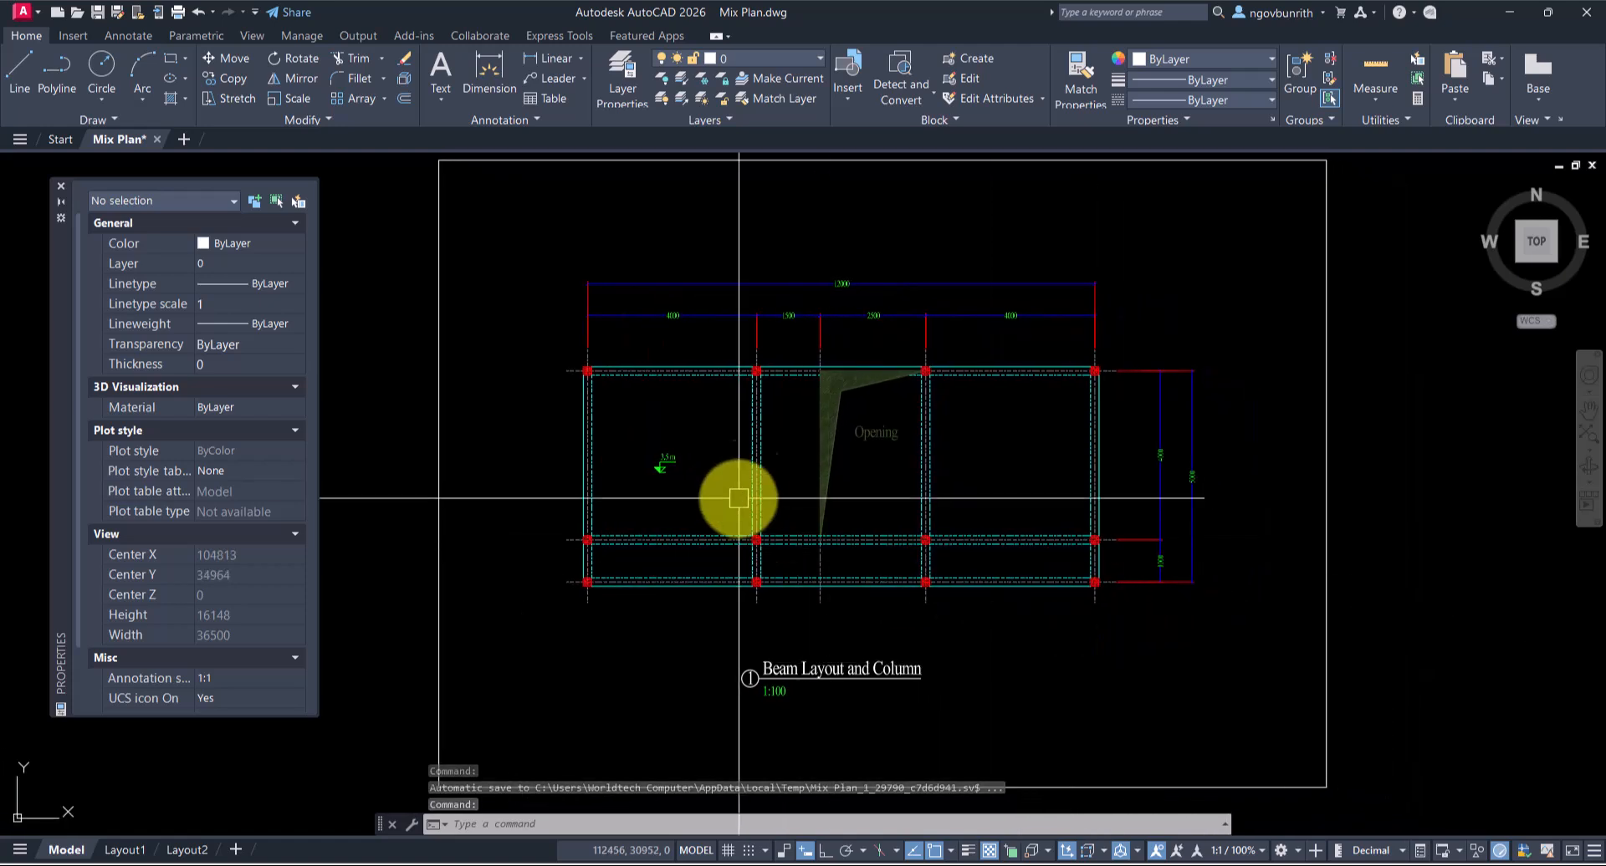
{"action": "scroll", "coordinate": [870, 539], "scroll_direction": "down", "scroll_amount": 2}
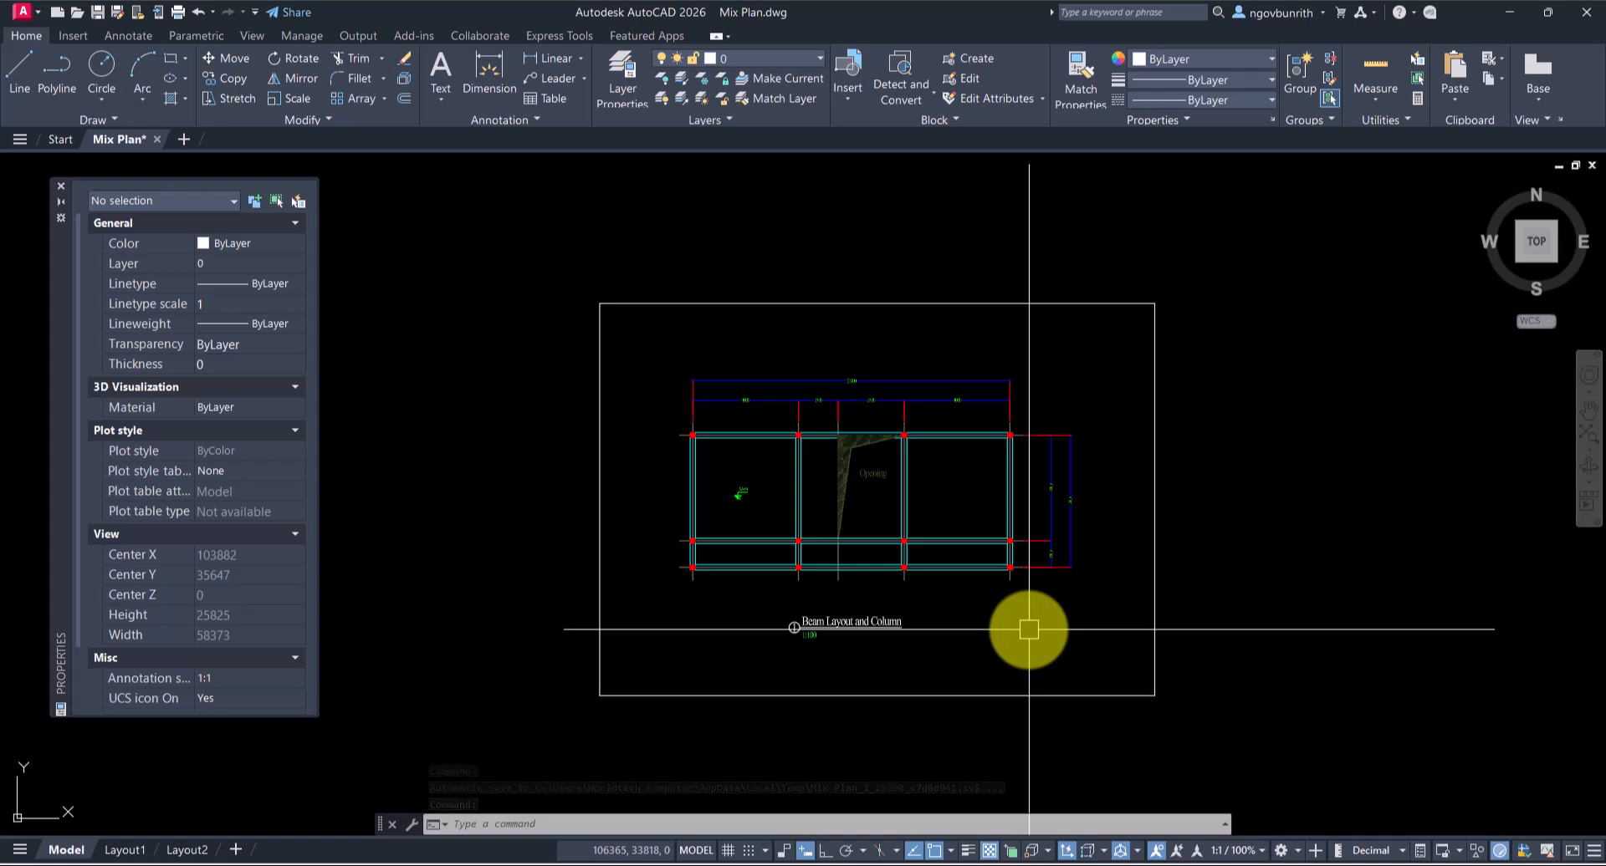